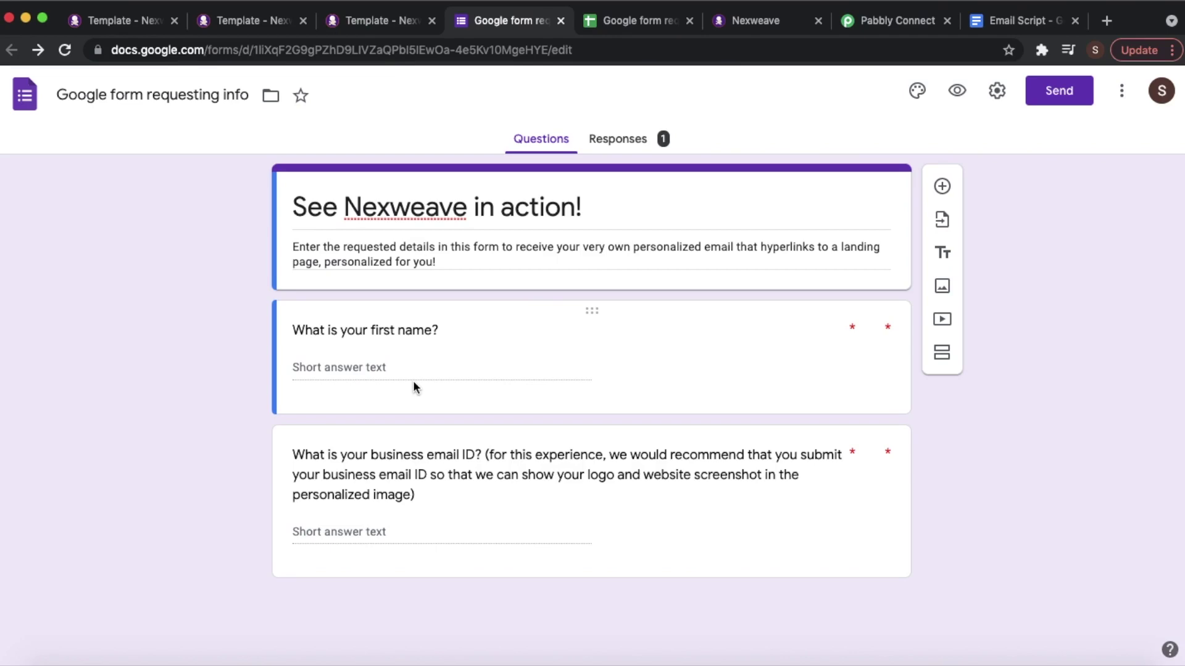
- Highlight USERNAME and DOMAIN on Image_Form to Email, then bring up Video Thumbnail_Form to LP
{"action": "left_click", "coordinate": [264, 27]}
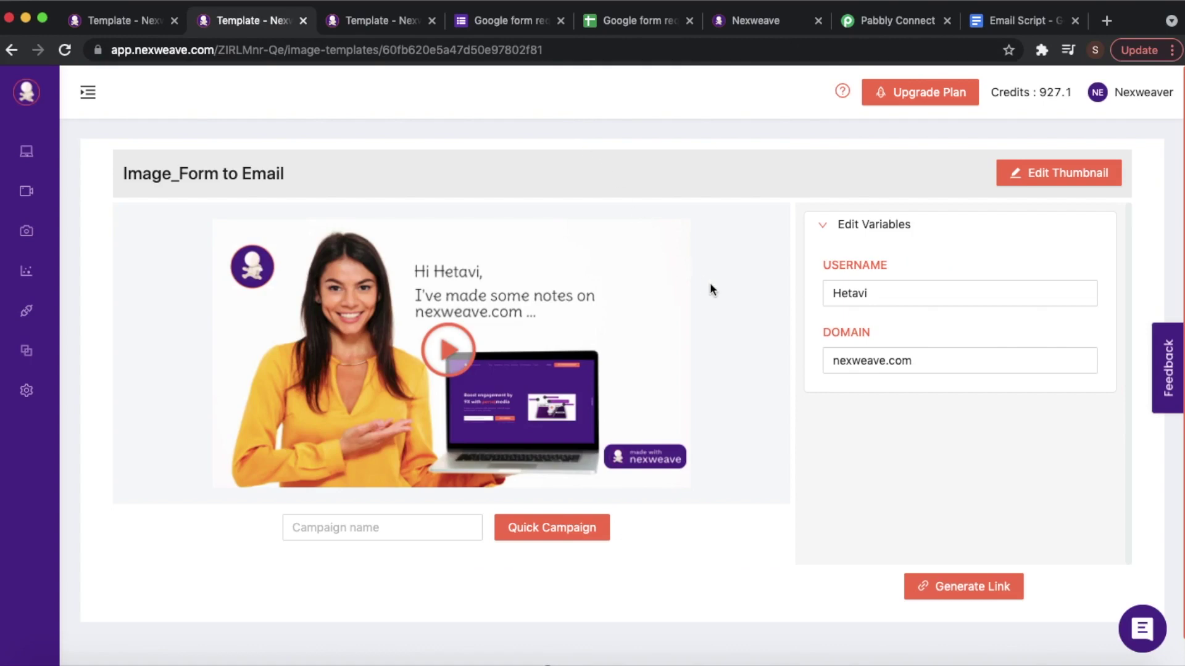
{"action": "left_click", "coordinate": [884, 259]}
{"action": "left_click_drag", "start_coordinate": [884, 260], "coordinate": [812, 256]}
{"action": "left_click_drag", "start_coordinate": [876, 341], "coordinate": [825, 329]}
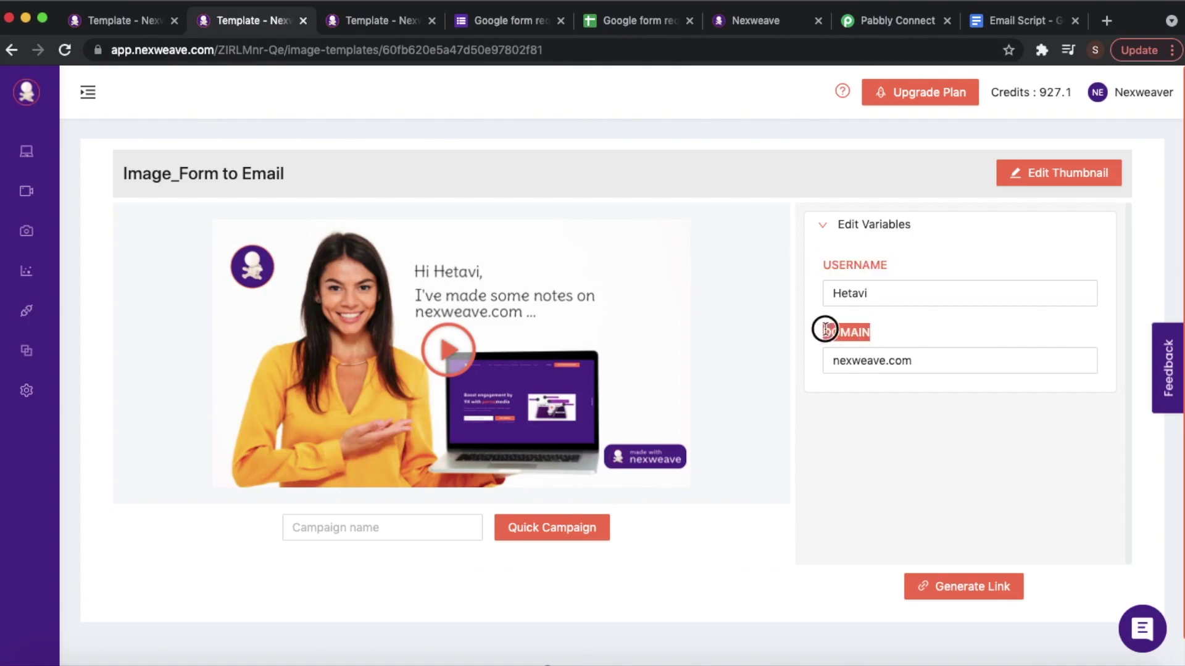
{"action": "left_click", "coordinate": [833, 433]}
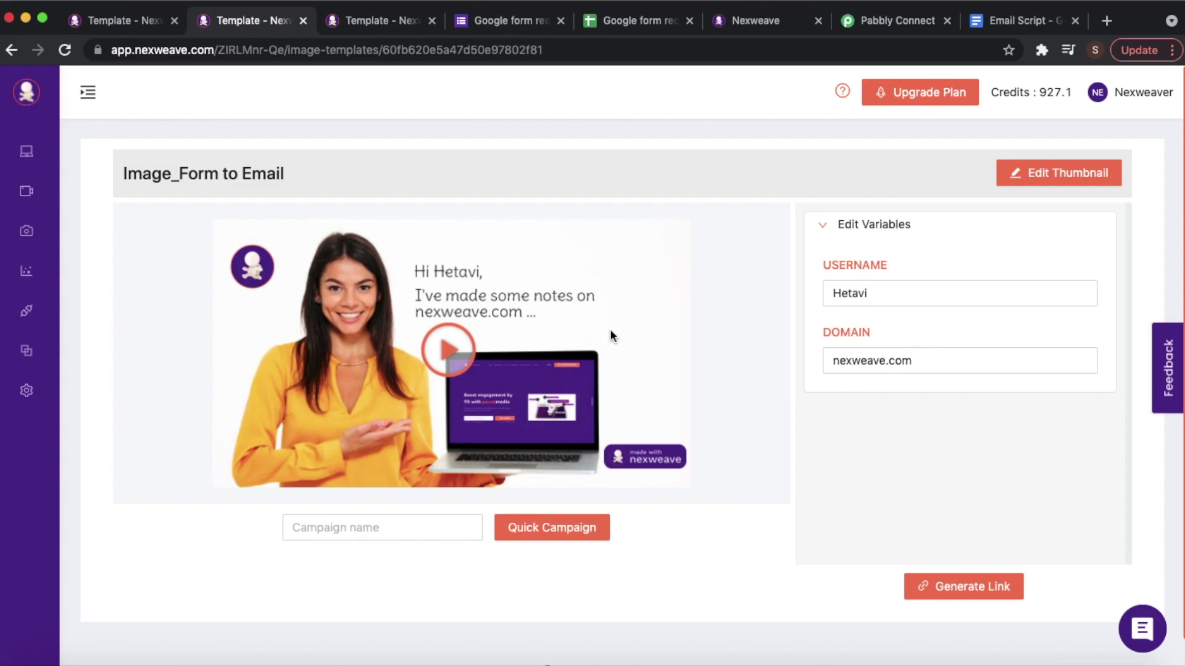
{"action": "left_click", "coordinate": [343, 22]}
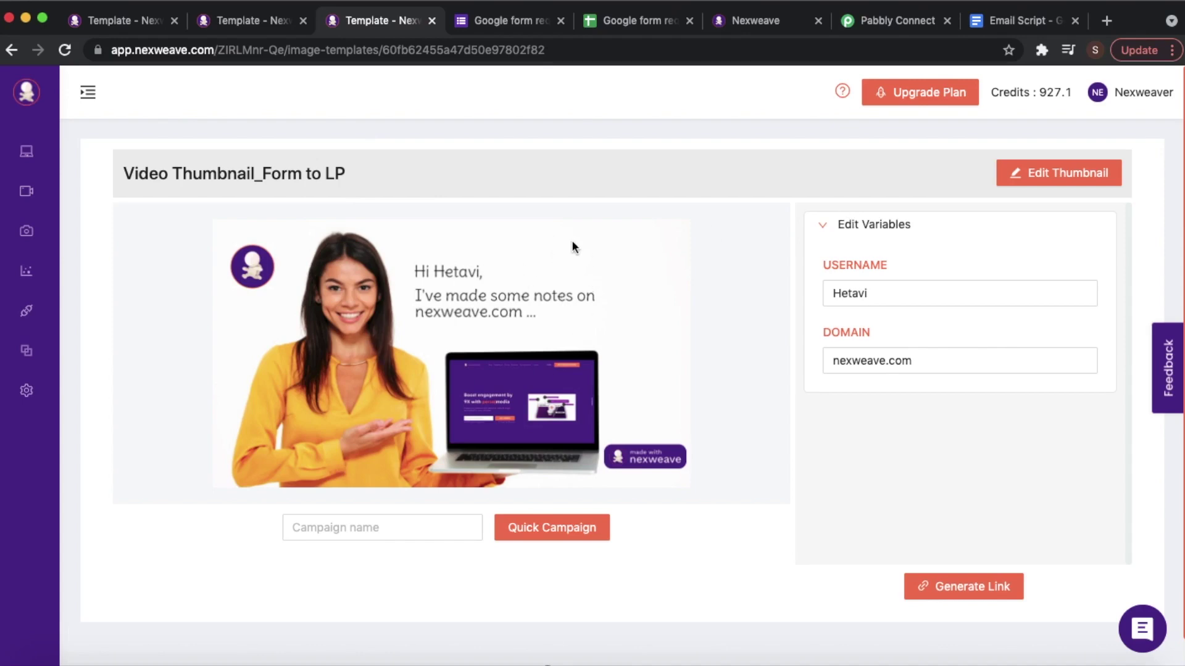
- Highlight USERNAME and DOMAIN on Nex Video_Form to Email, then view the nexweave.com landing page
{"action": "left_click", "coordinate": [93, 22]}
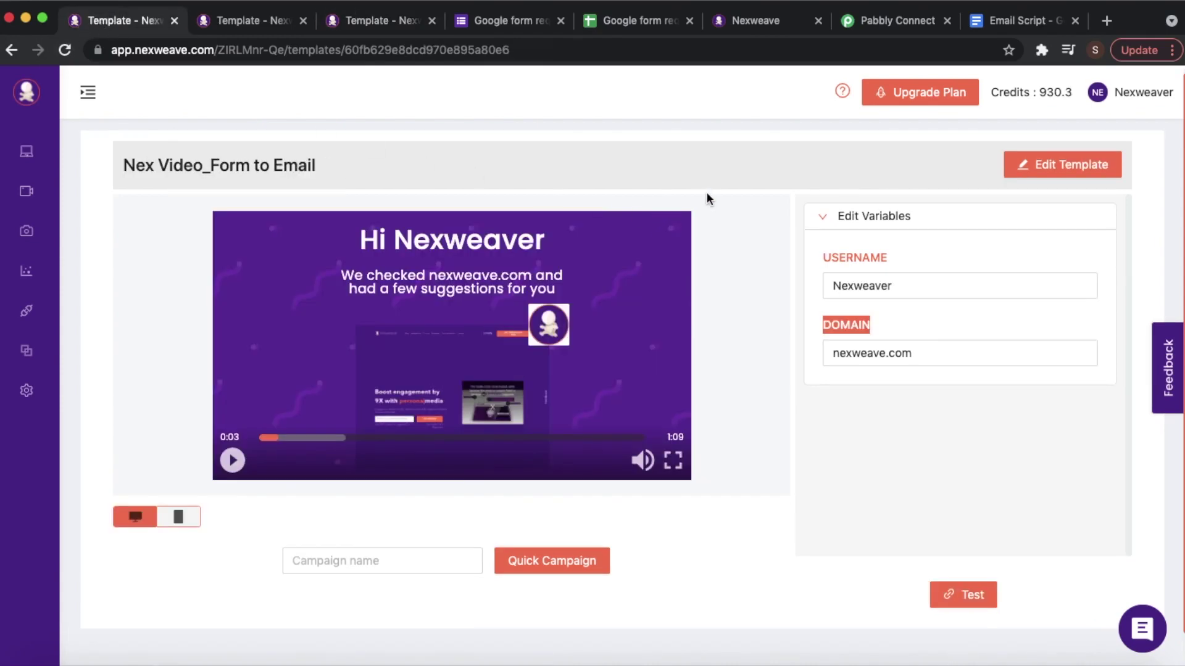
{"action": "left_click", "coordinate": [894, 307]}
{"action": "left_click_drag", "start_coordinate": [887, 257], "coordinate": [817, 260]}
{"action": "left_click_drag", "start_coordinate": [873, 314], "coordinate": [801, 331]}
{"action": "left_click", "coordinate": [855, 437]}
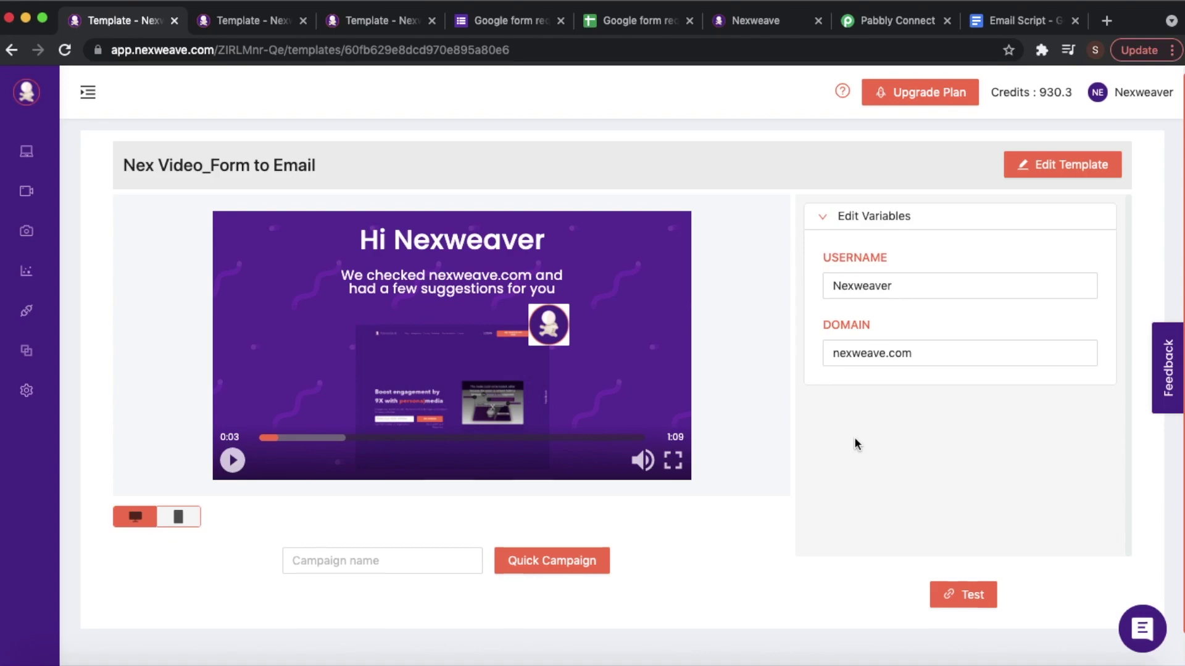
{"action": "left_click", "coordinate": [752, 20]}
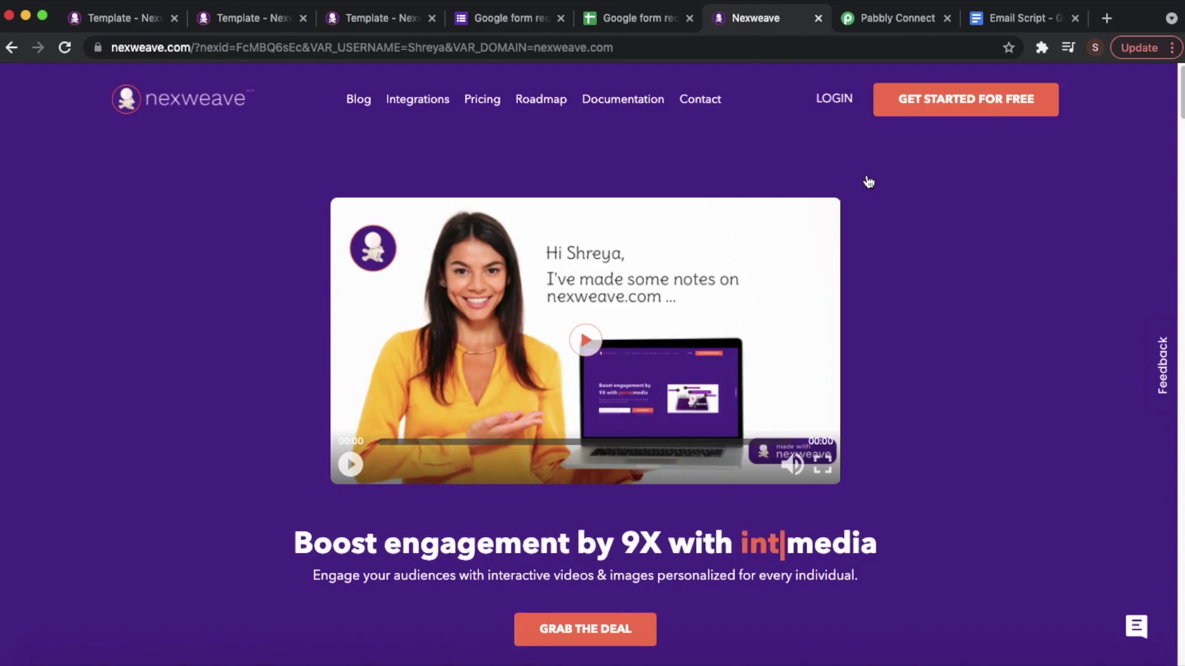
- Scroll through the whole personalized landing page
{"action": "scroll", "coordinate": [868, 182], "scroll_direction": "down", "scroll_amount": 1}
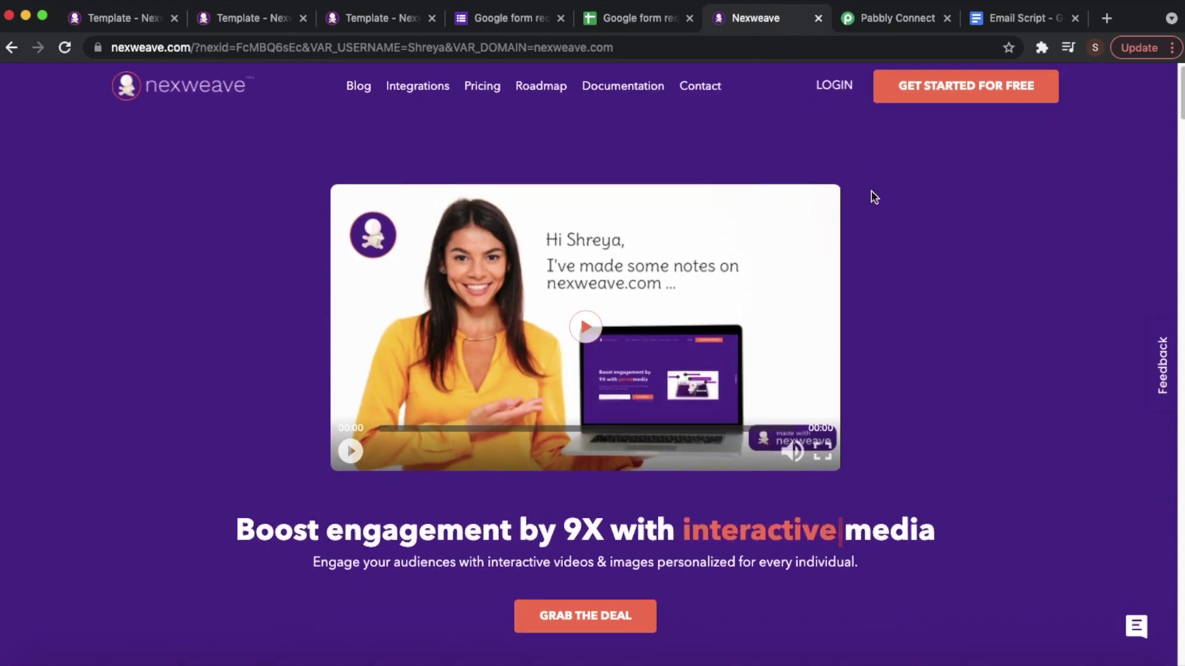
{"action": "scroll", "coordinate": [870, 188], "scroll_direction": "down", "scroll_amount": 15}
{"action": "scroll", "coordinate": [872, 190], "scroll_direction": "down", "scroll_amount": 4}
{"action": "scroll", "coordinate": [872, 190], "scroll_direction": "up", "scroll_amount": 6}
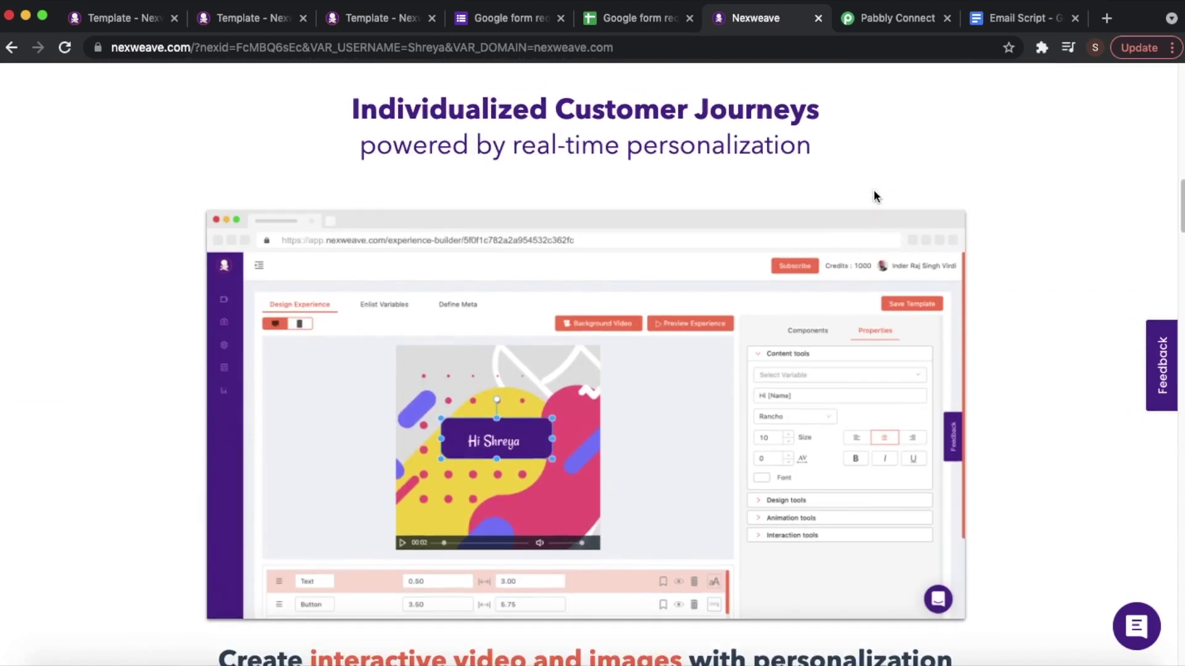
{"action": "scroll", "coordinate": [685, 370], "scroll_direction": "down", "scroll_amount": 3}
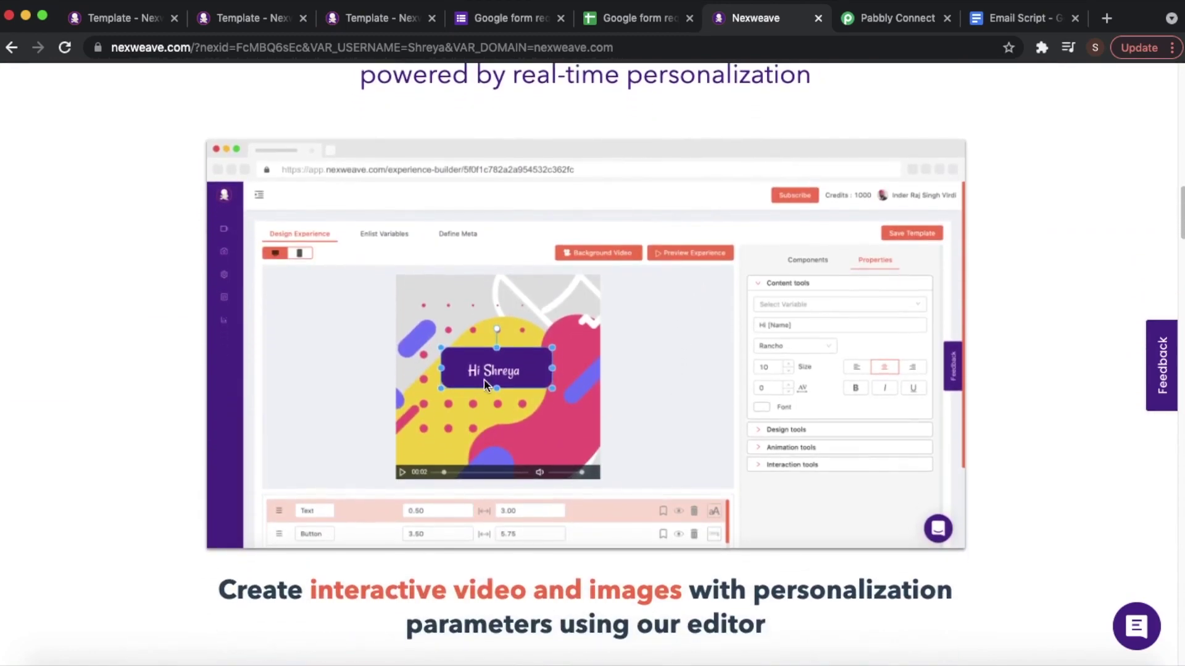
{"action": "scroll", "coordinate": [557, 390], "scroll_direction": "down", "scroll_amount": 8}
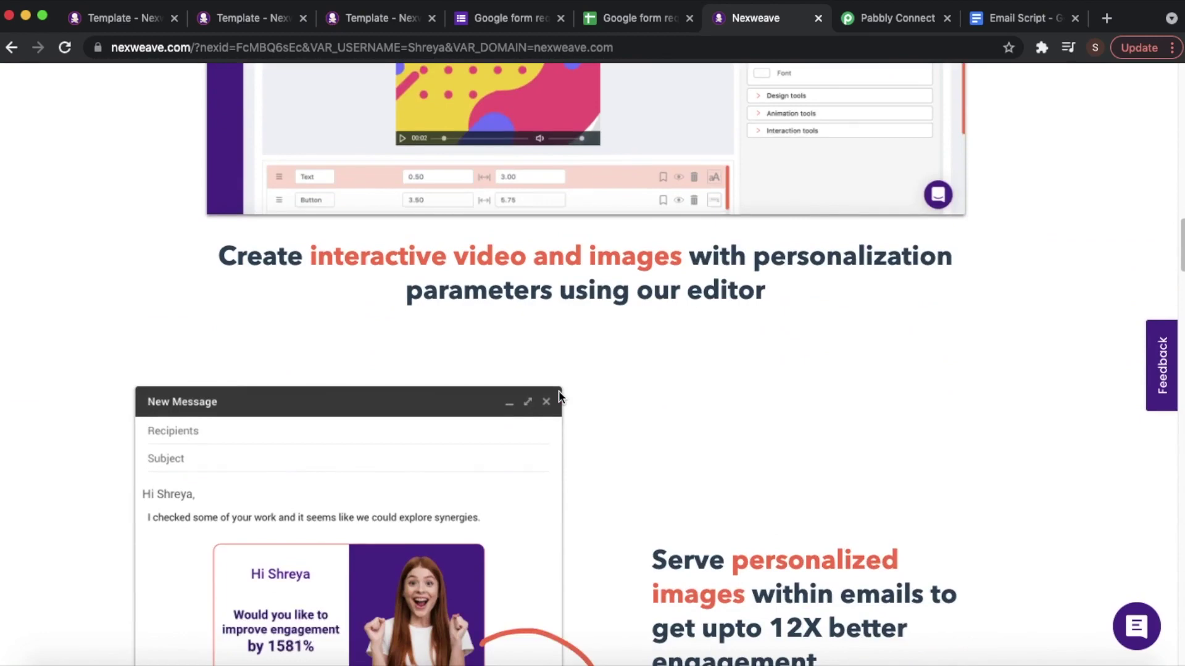
{"action": "scroll", "coordinate": [559, 395], "scroll_direction": "down", "scroll_amount": 2}
{"action": "scroll", "coordinate": [292, 196], "scroll_direction": "down", "scroll_amount": 4}
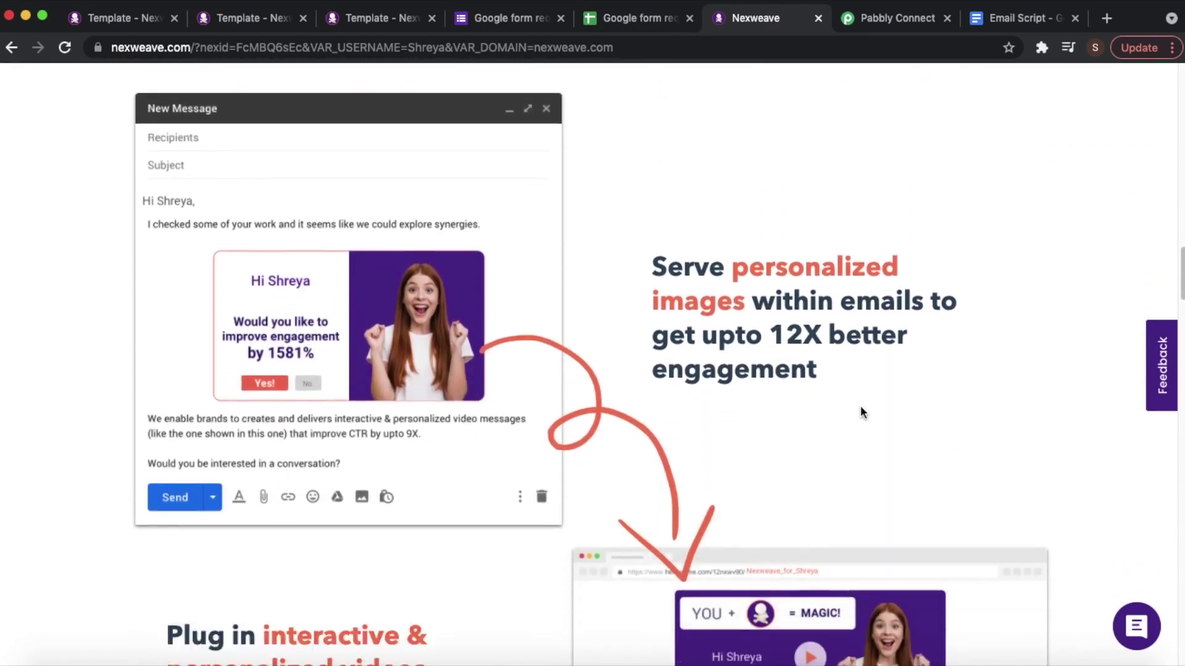
{"action": "scroll", "coordinate": [292, 196], "scroll_direction": "down", "scroll_amount": 4}
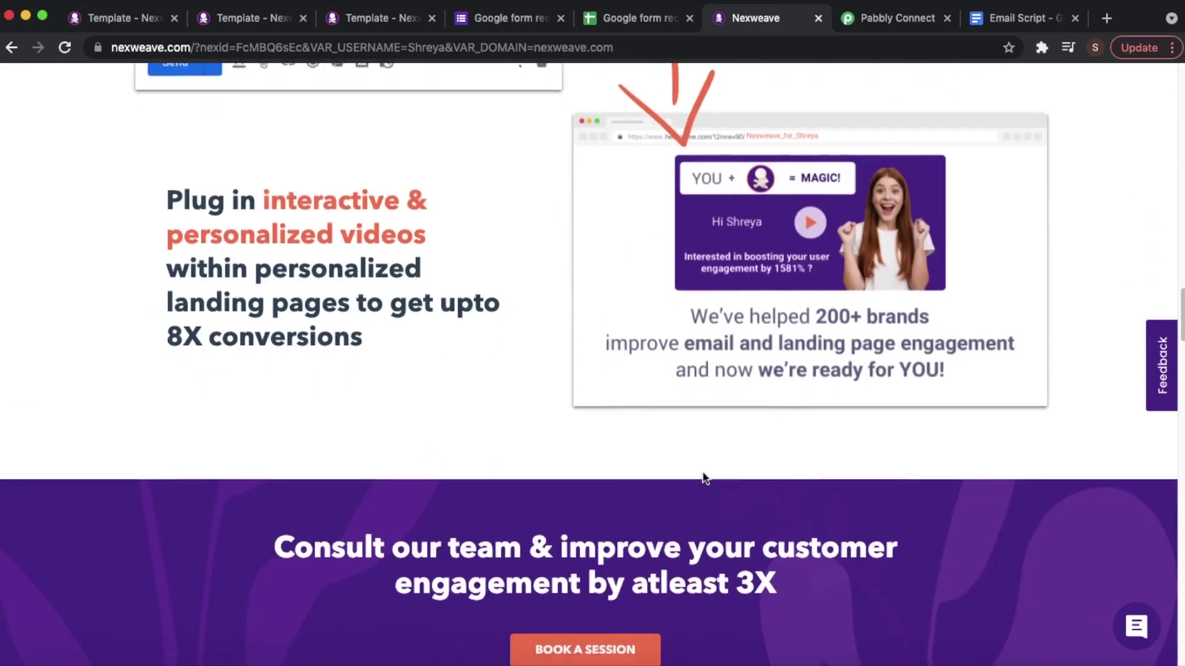
{"action": "scroll", "coordinate": [431, 331], "scroll_direction": "down", "scroll_amount": 15}
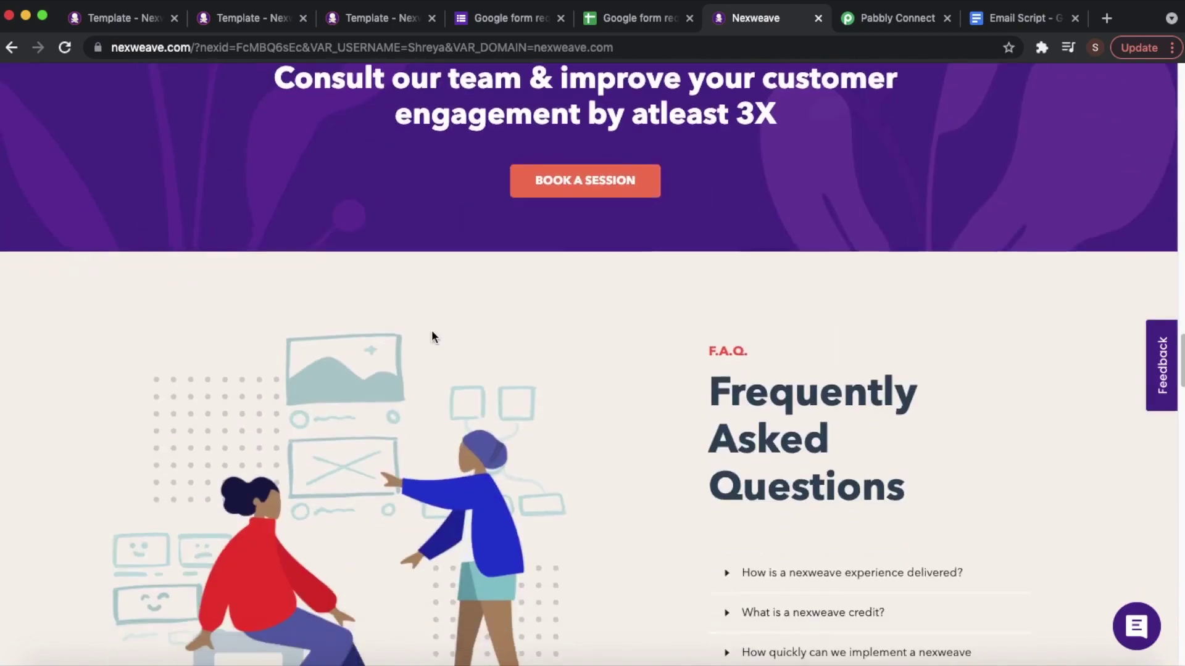
- Back at the top, play the hero video briefly and pause it at 0:02
{"action": "scroll", "coordinate": [432, 330], "scroll_direction": "up", "scroll_amount": 20}
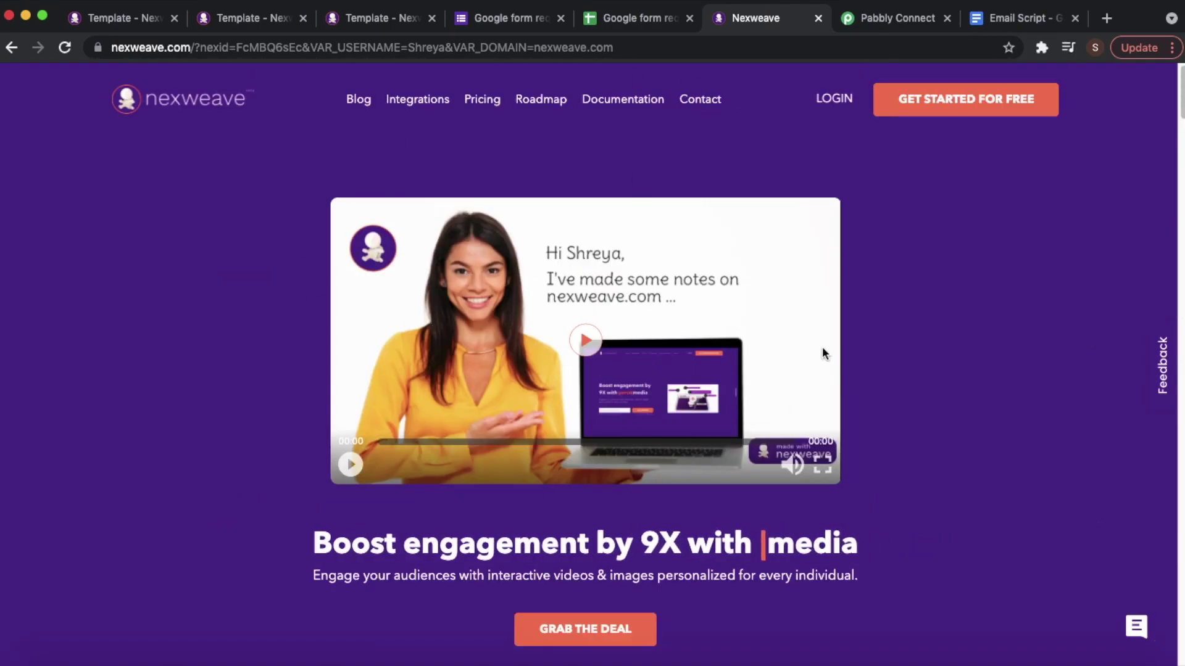
{"action": "left_click", "coordinate": [577, 352]}
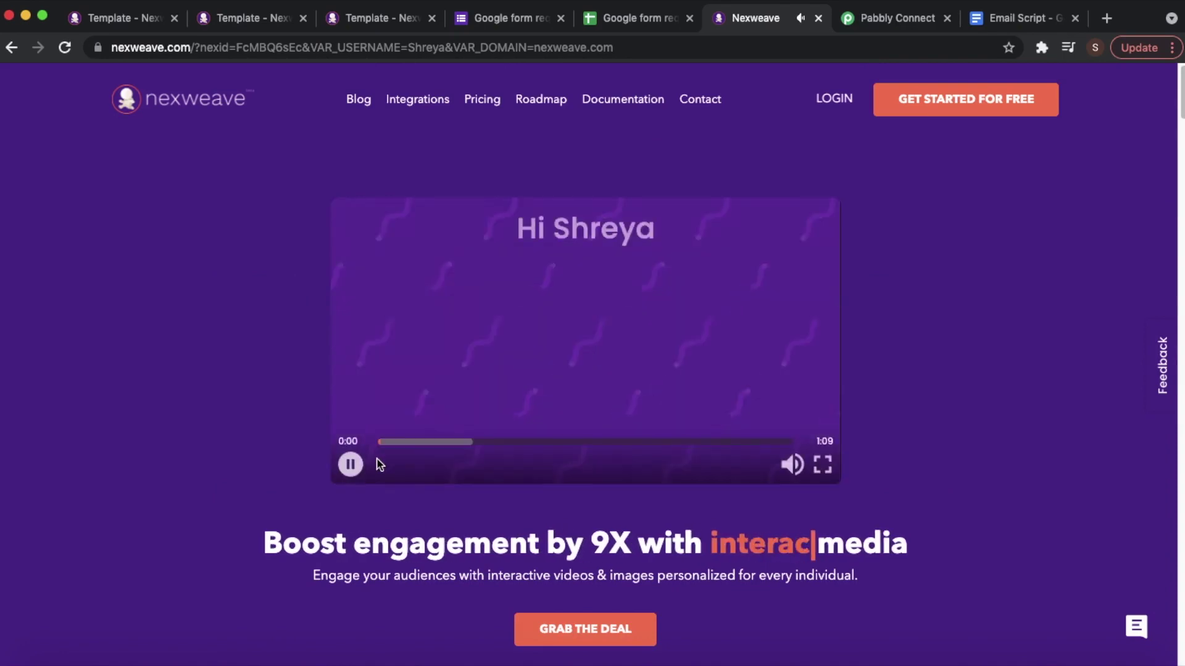
{"action": "left_click", "coordinate": [351, 464]}
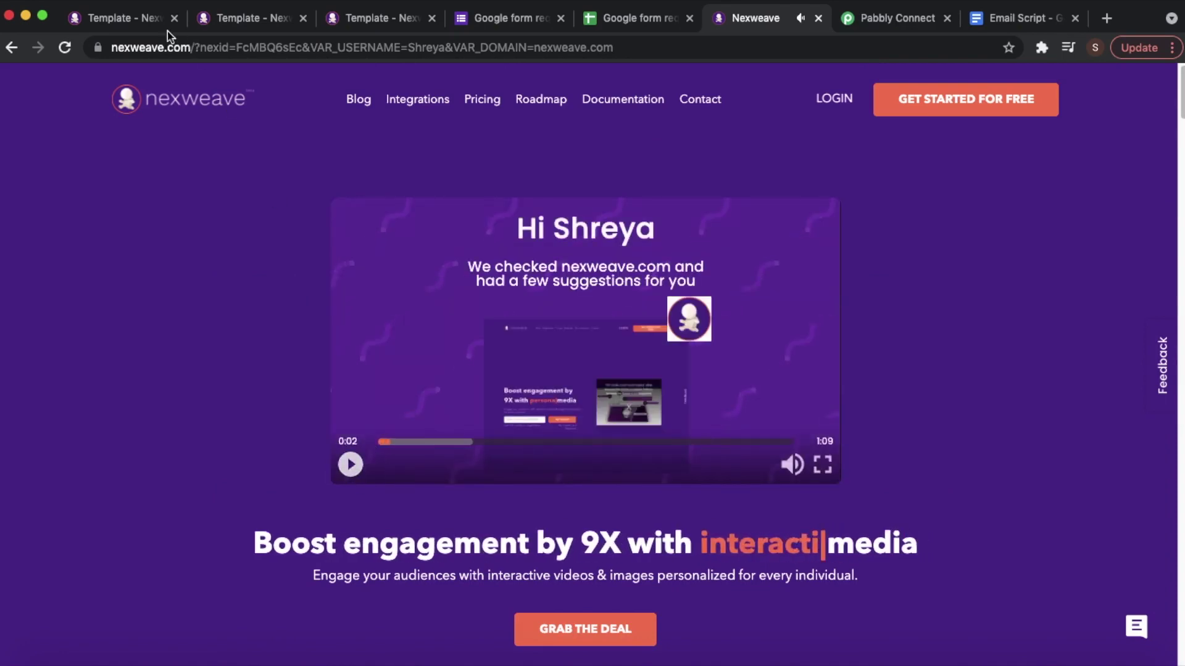
- Glance at Nex Video_Form to Email and the landing page, then return to the Google form
{"action": "left_click", "coordinate": [137, 24]}
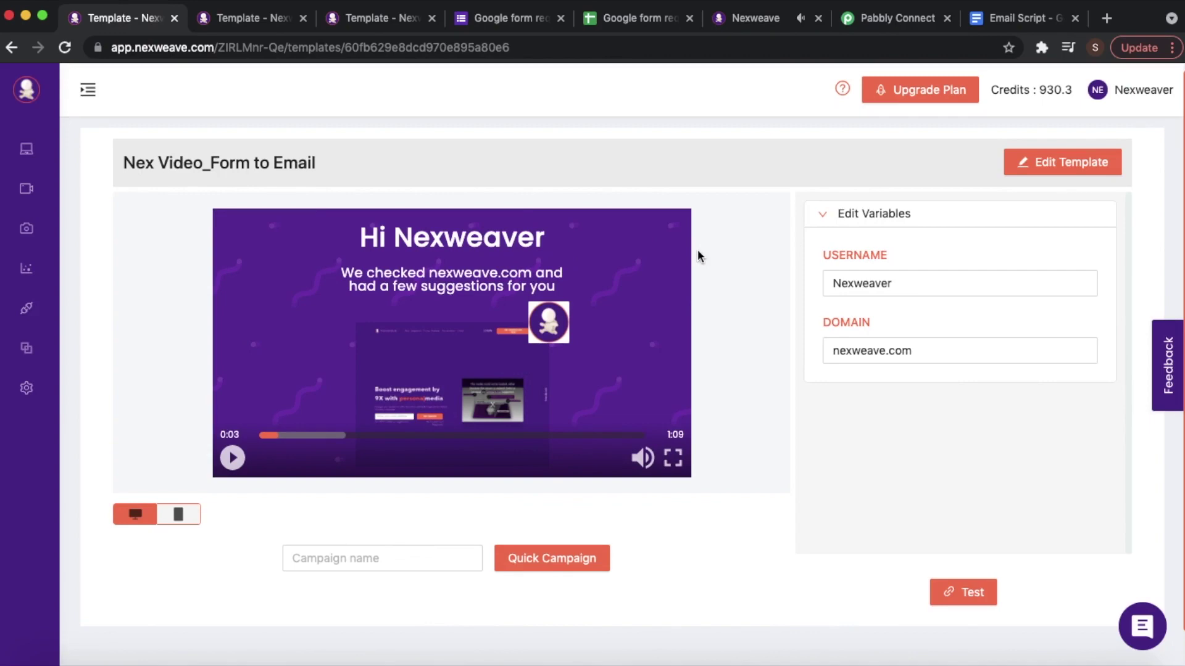
{"action": "left_click", "coordinate": [746, 24]}
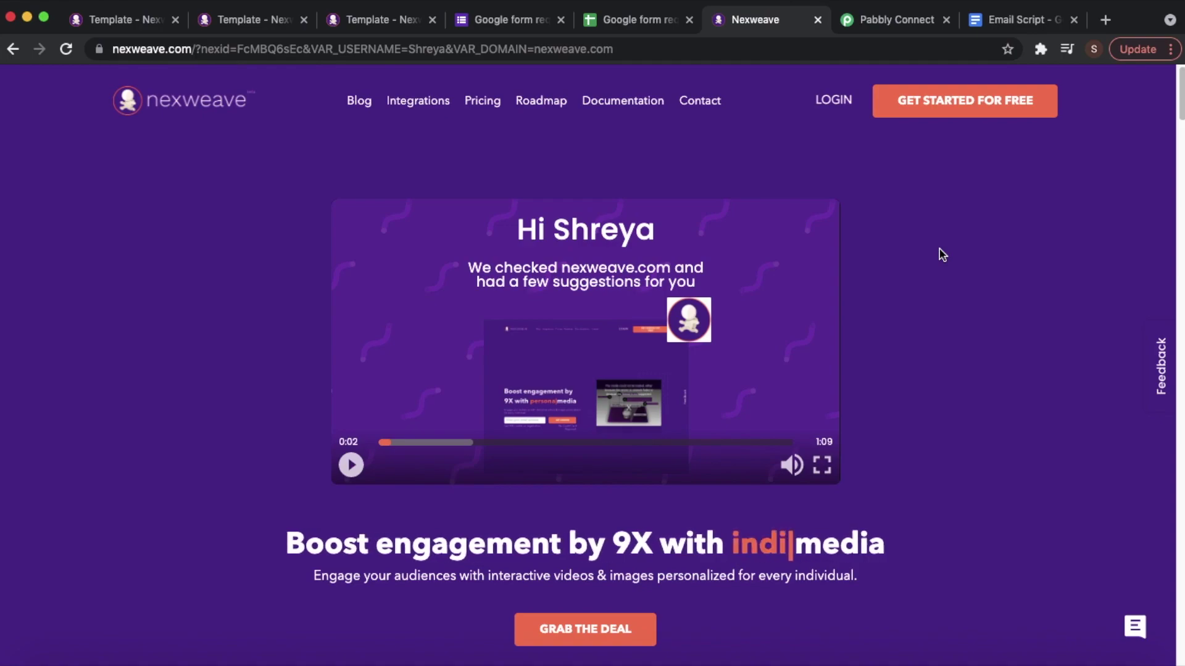
{"action": "scroll", "coordinate": [805, 217], "scroll_direction": "down", "scroll_amount": 12}
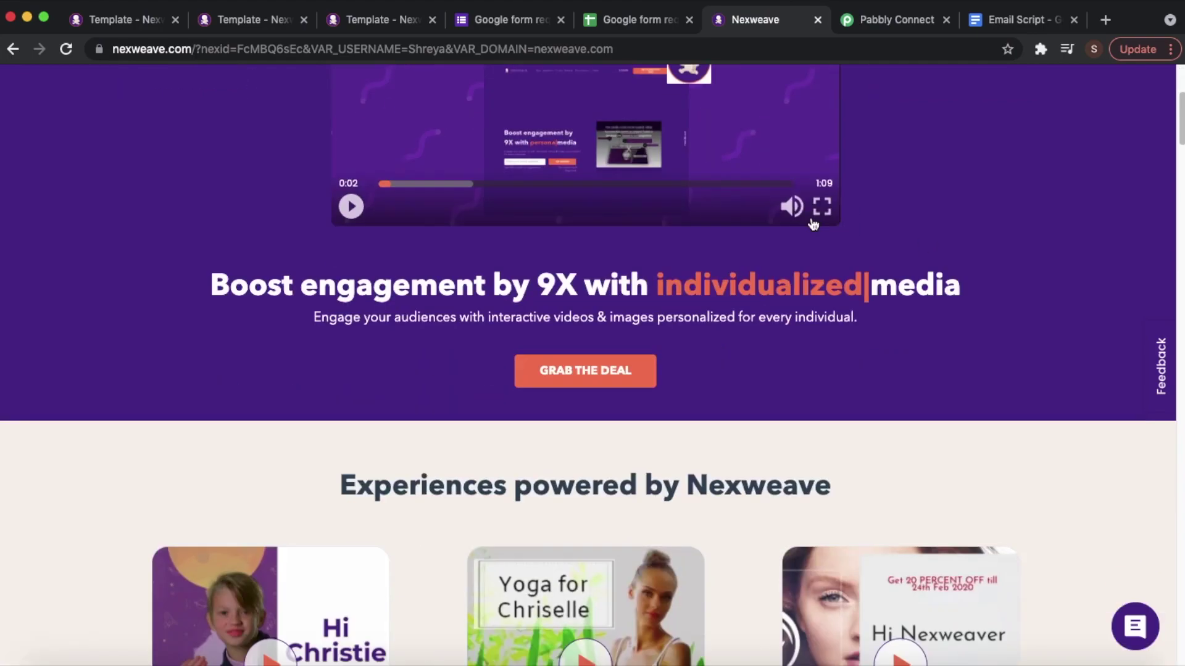
{"action": "scroll", "coordinate": [813, 224], "scroll_direction": "up", "scroll_amount": 7}
{"action": "scroll", "coordinate": [813, 224], "scroll_direction": "up", "scroll_amount": 5}
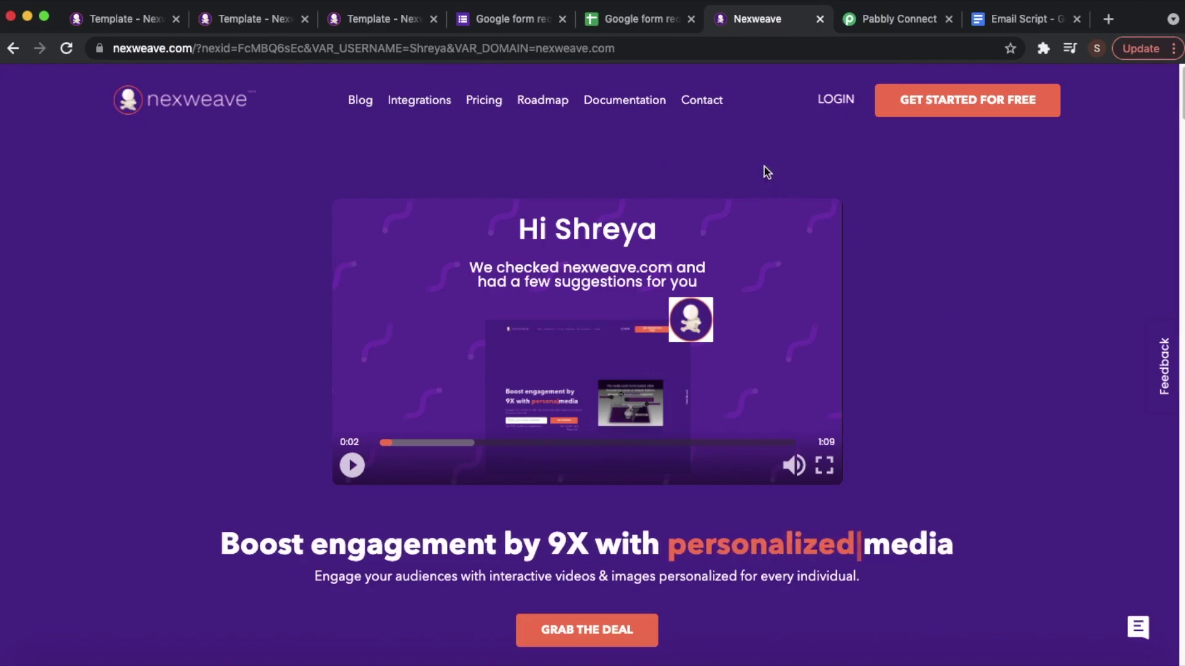
{"action": "left_click", "coordinate": [518, 26]}
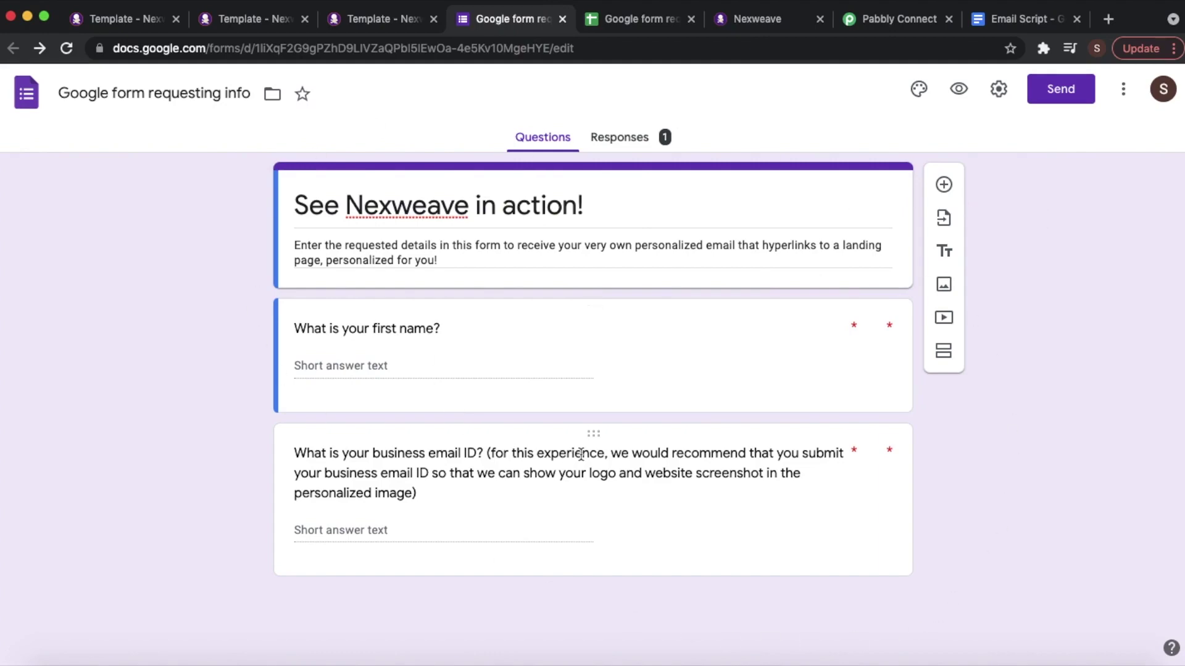
- After revisiting the template and landing page tabs, open Campaigns from the expanded sidebar
{"action": "left_click", "coordinate": [279, 19]}
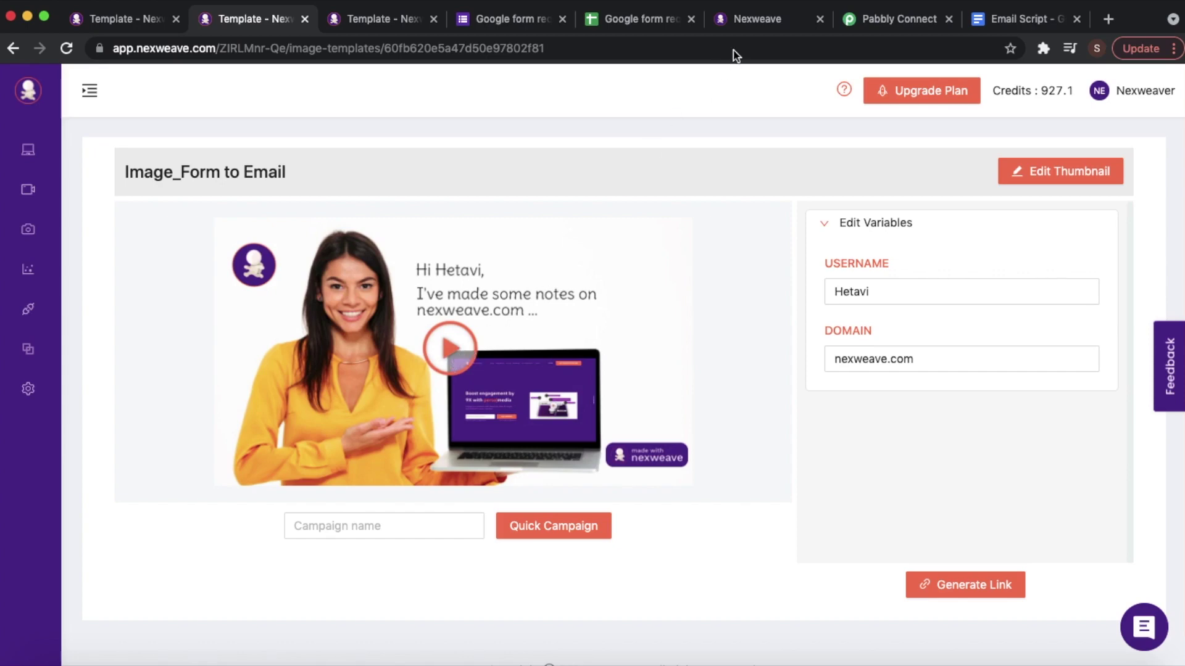
{"action": "left_click", "coordinate": [759, 20]}
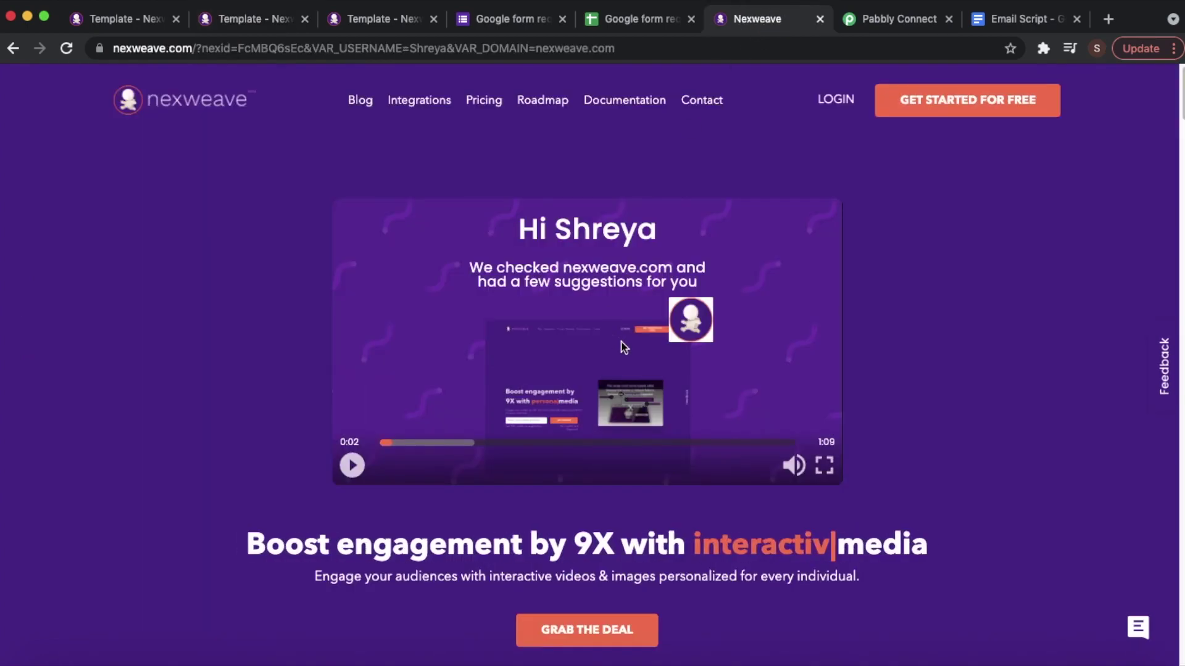
{"action": "left_click", "coordinate": [138, 23]}
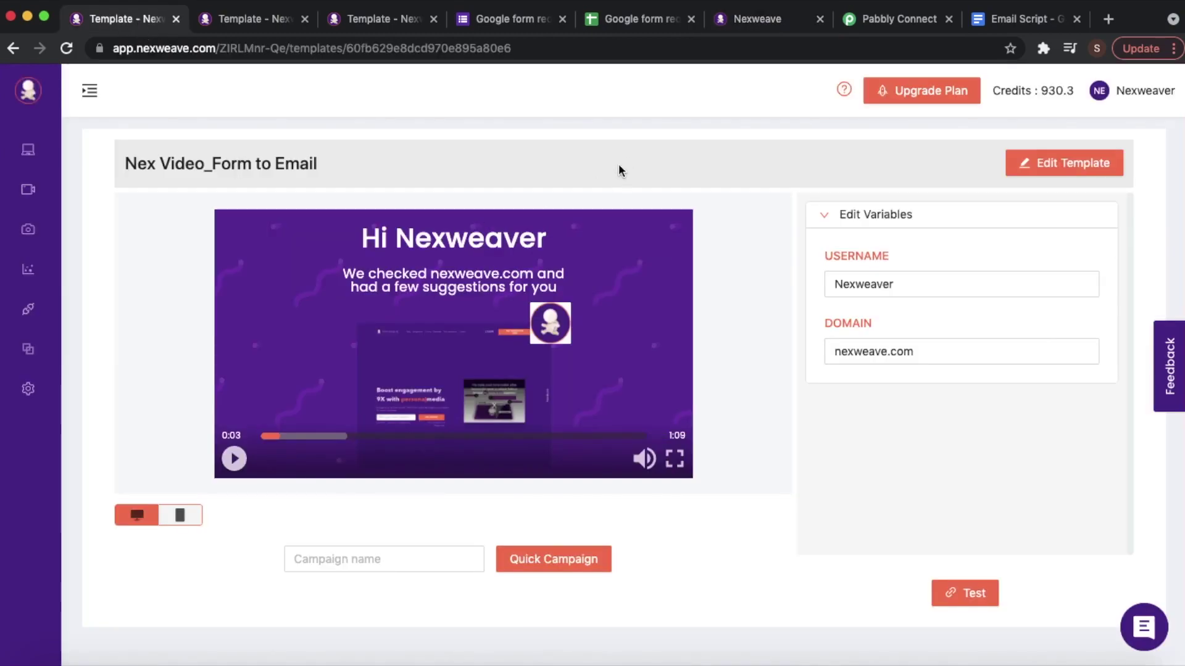
{"action": "scroll", "coordinate": [619, 169], "scroll_direction": "up", "scroll_amount": 1}
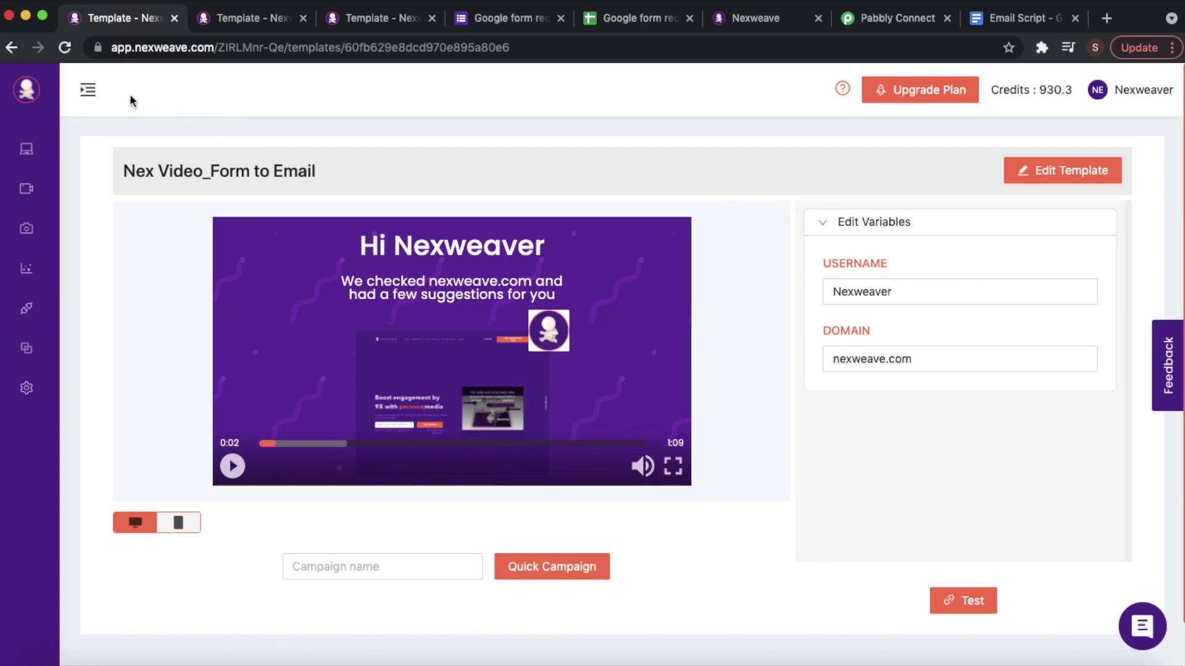
{"action": "left_click", "coordinate": [88, 93]}
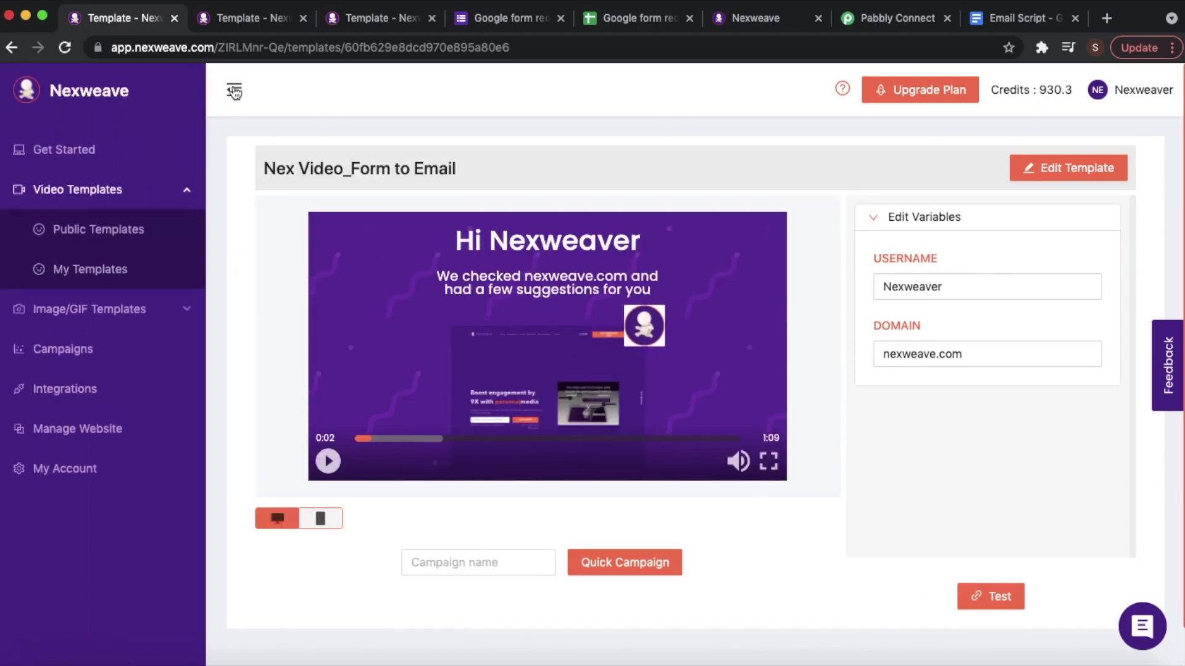
{"action": "left_click", "coordinate": [94, 355]}
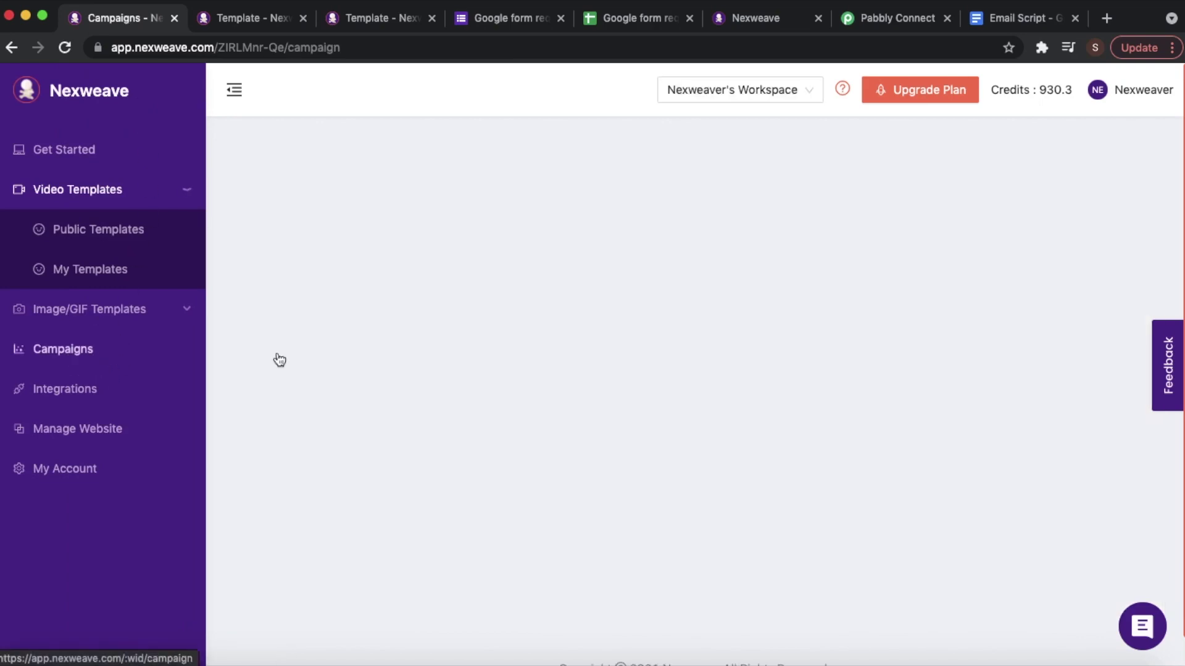
- Create a new campaign named 'Form to Email to LP demo'
{"action": "left_click", "coordinate": [1063, 168]}
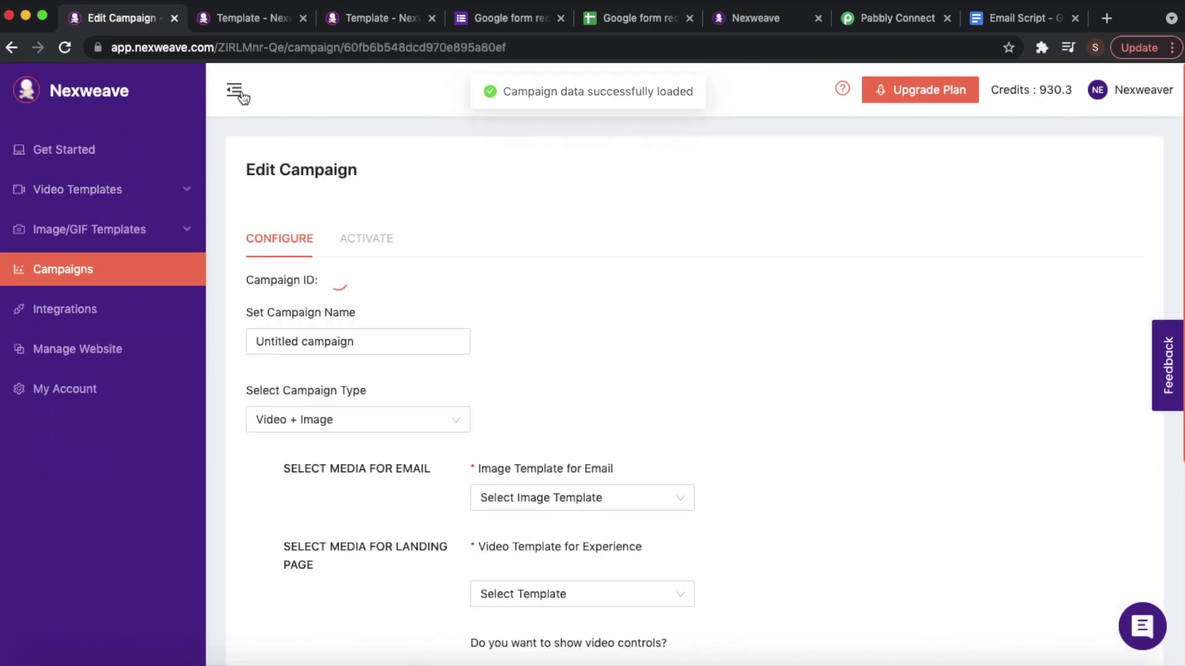
{"action": "left_click", "coordinate": [234, 89]}
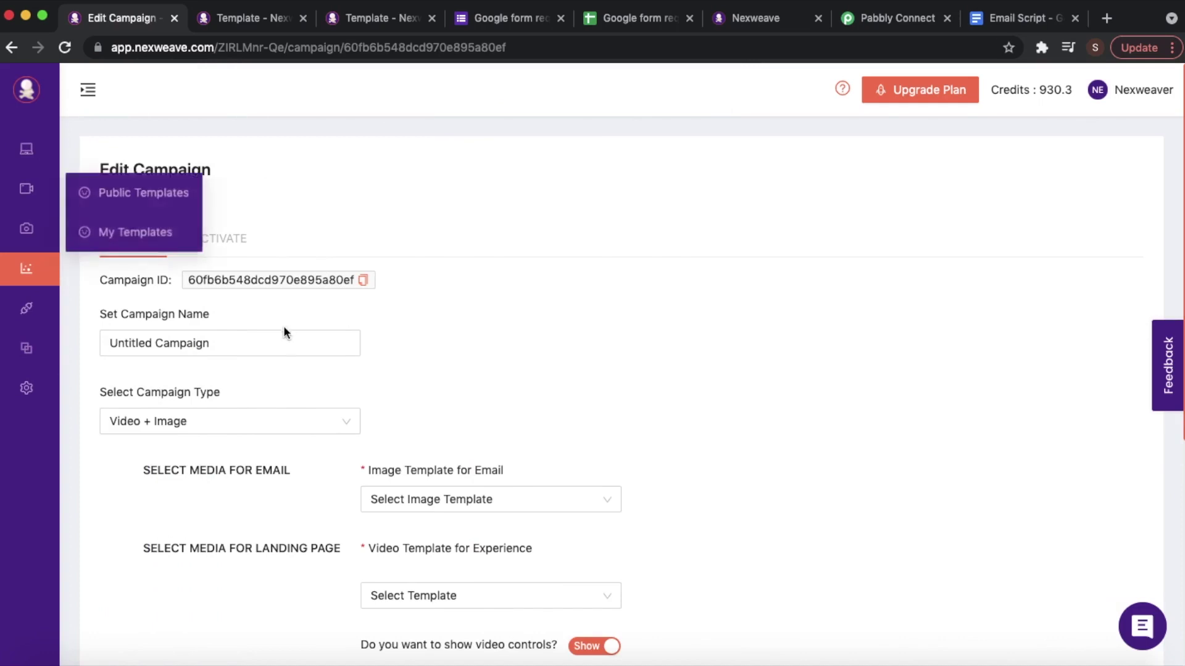
{"action": "left_click", "coordinate": [269, 344]}
{"action": "left_click_drag", "start_coordinate": [269, 343], "coordinate": [74, 331]}
{"action": "type", "text": "For"}
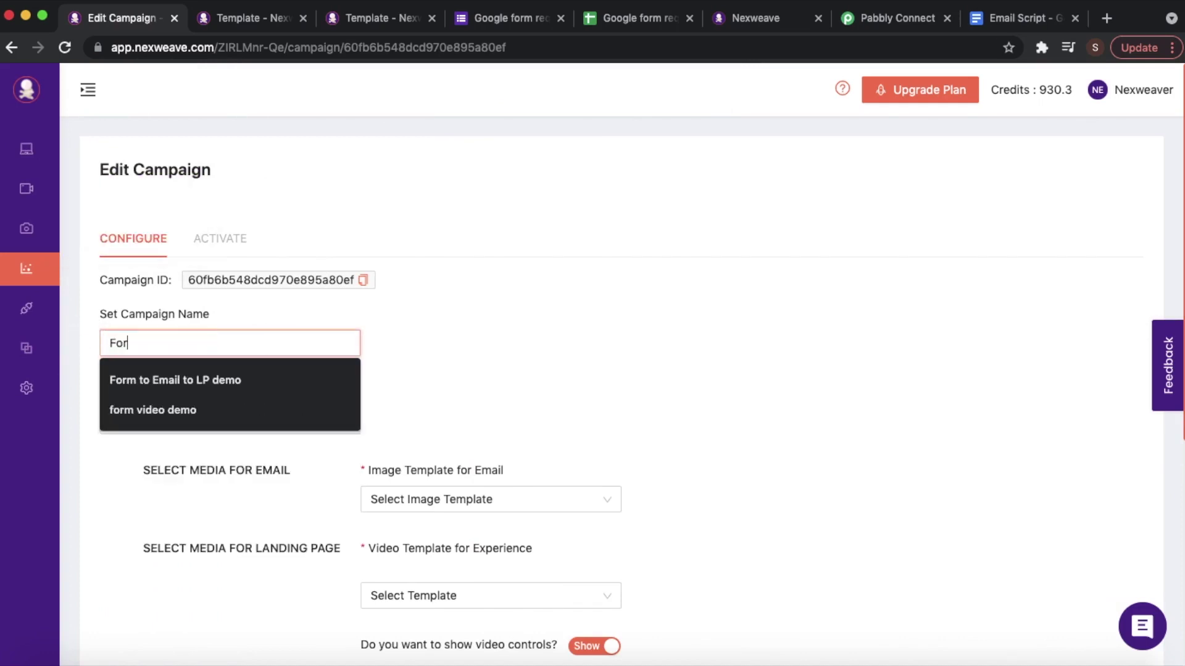
{"action": "type", "text": "m to Email to LP demo"}
{"action": "left_click", "coordinate": [142, 383]}
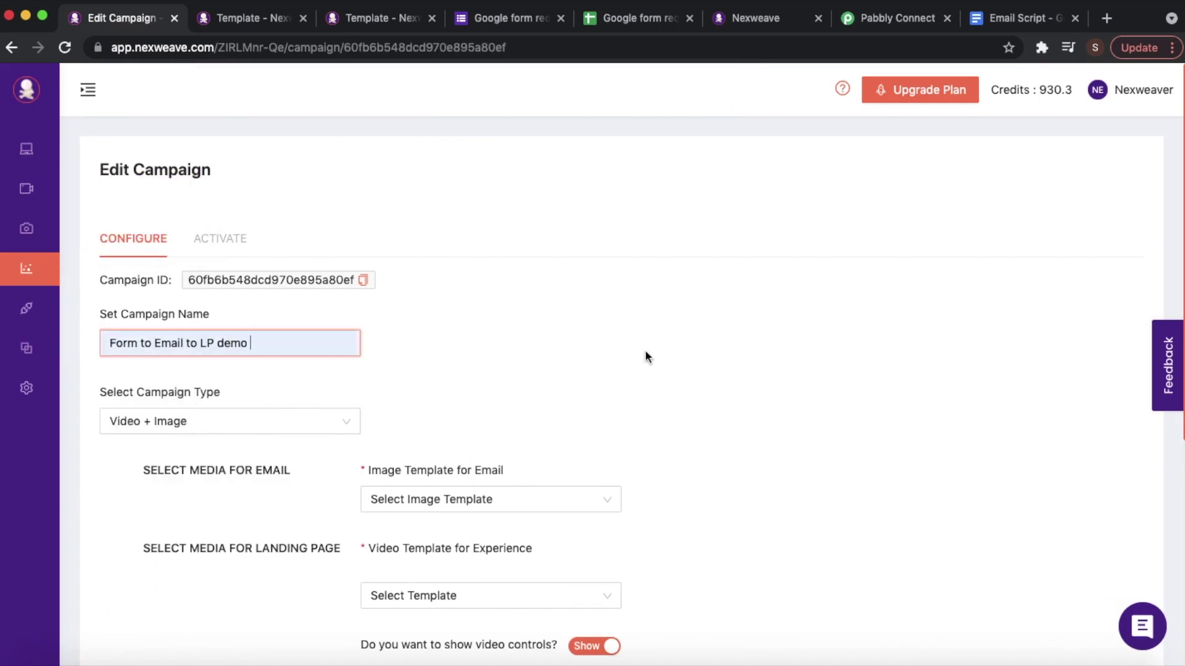
- Choose Image_Form to Email, Nex Video_Form to Email, and the Video Thumbnail_Form to LP thumbnail
{"action": "scroll", "coordinate": [553, 297], "scroll_direction": "down", "scroll_amount": 2}
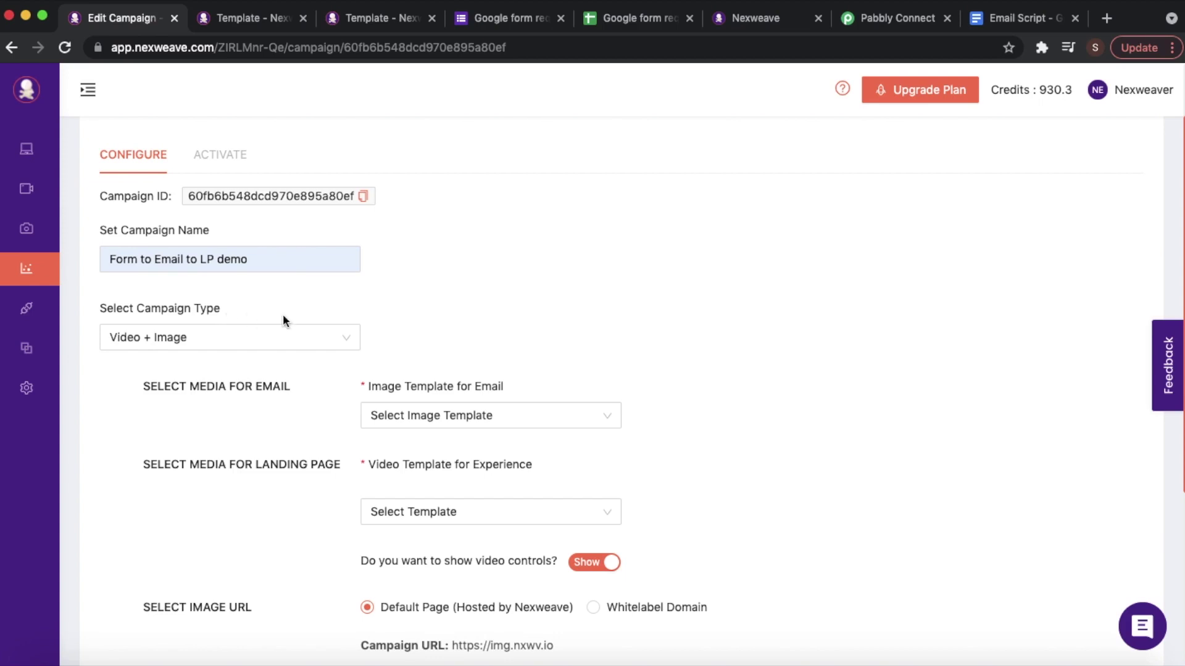
{"action": "scroll", "coordinate": [645, 344], "scroll_direction": "down", "scroll_amount": 3}
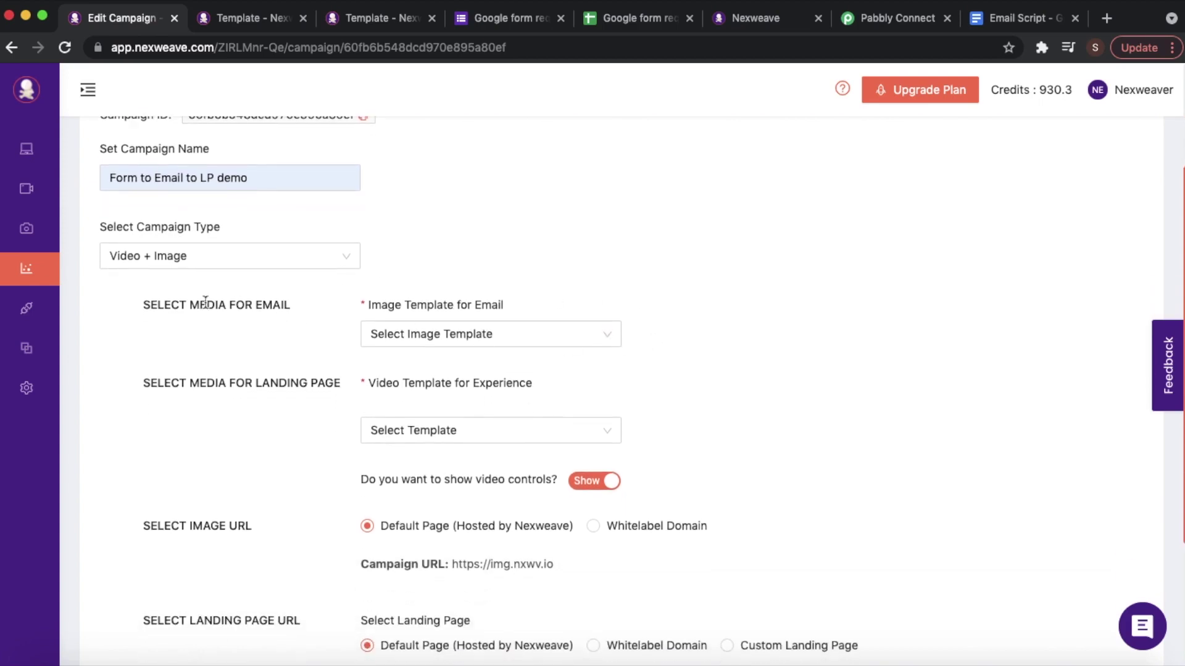
{"action": "left_click", "coordinate": [548, 333]}
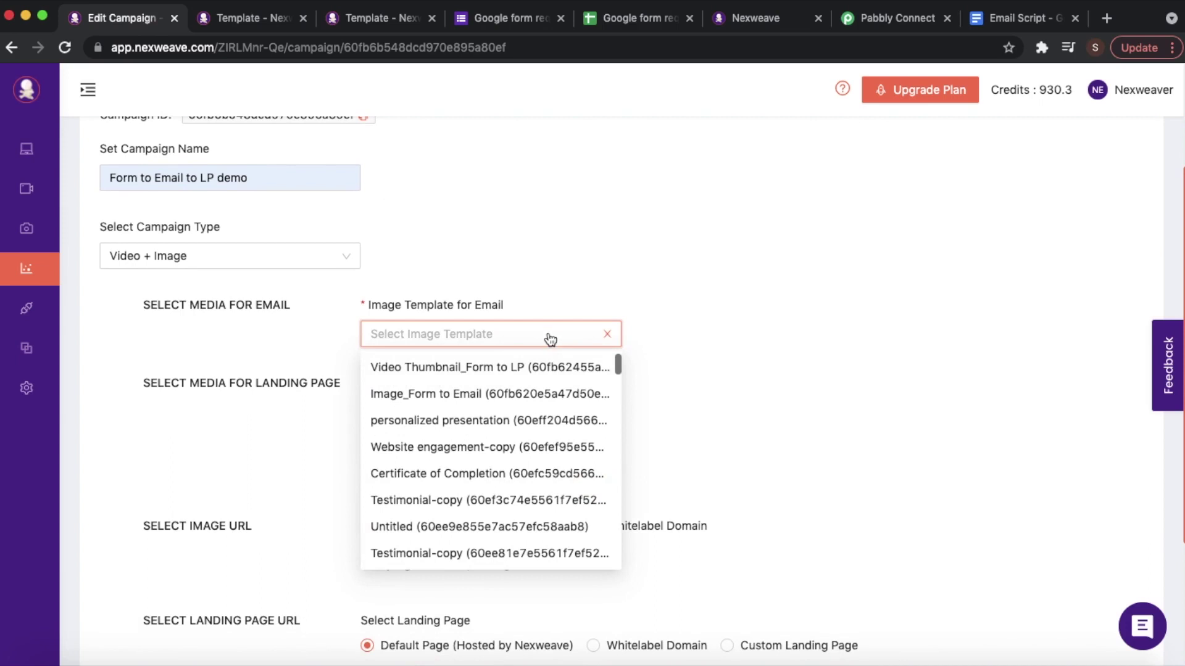
{"action": "left_click", "coordinate": [483, 393]}
{"action": "scroll", "coordinate": [790, 395], "scroll_direction": "down", "scroll_amount": 4}
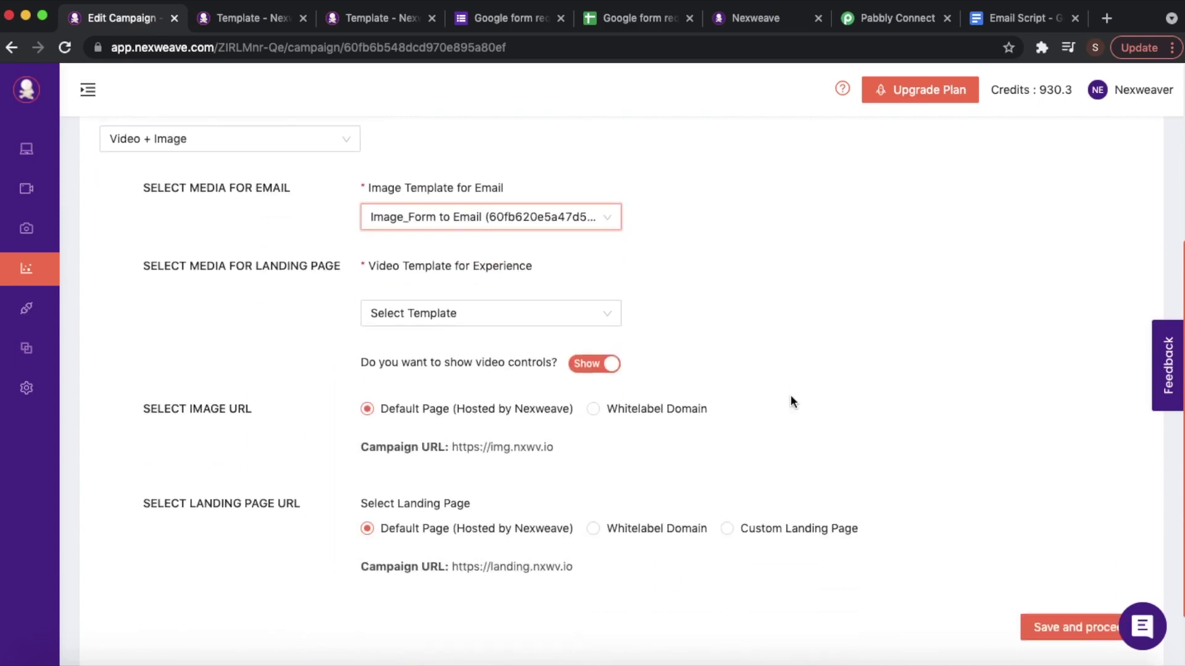
{"action": "left_click", "coordinate": [510, 312]}
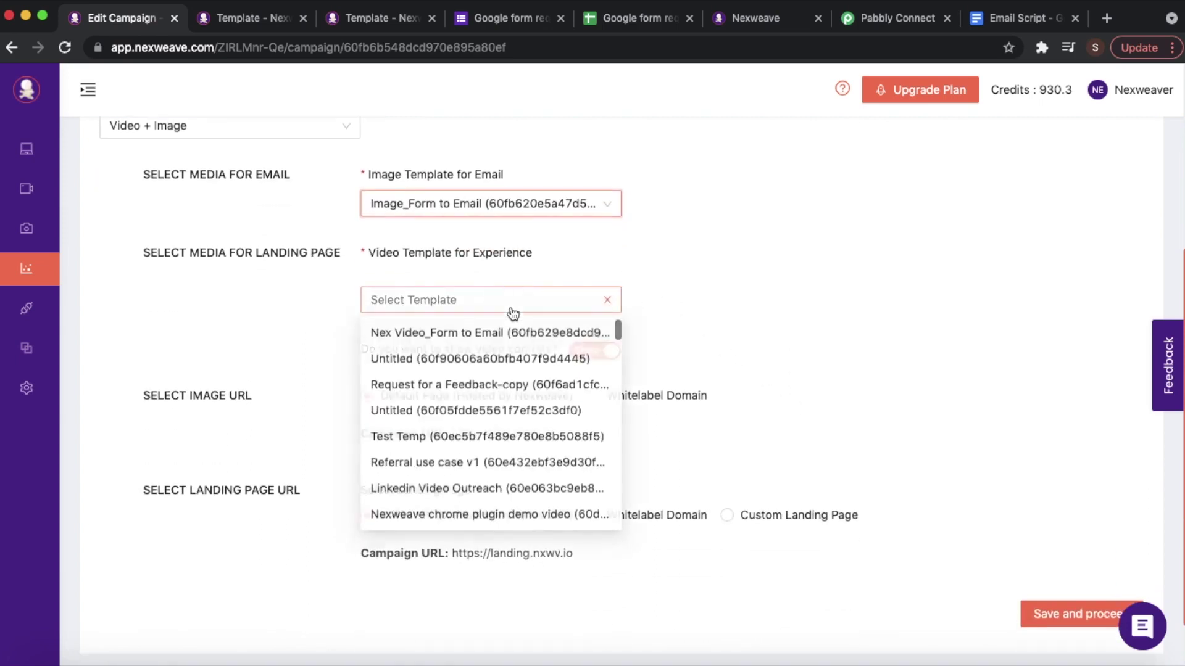
{"action": "left_click", "coordinate": [491, 334]}
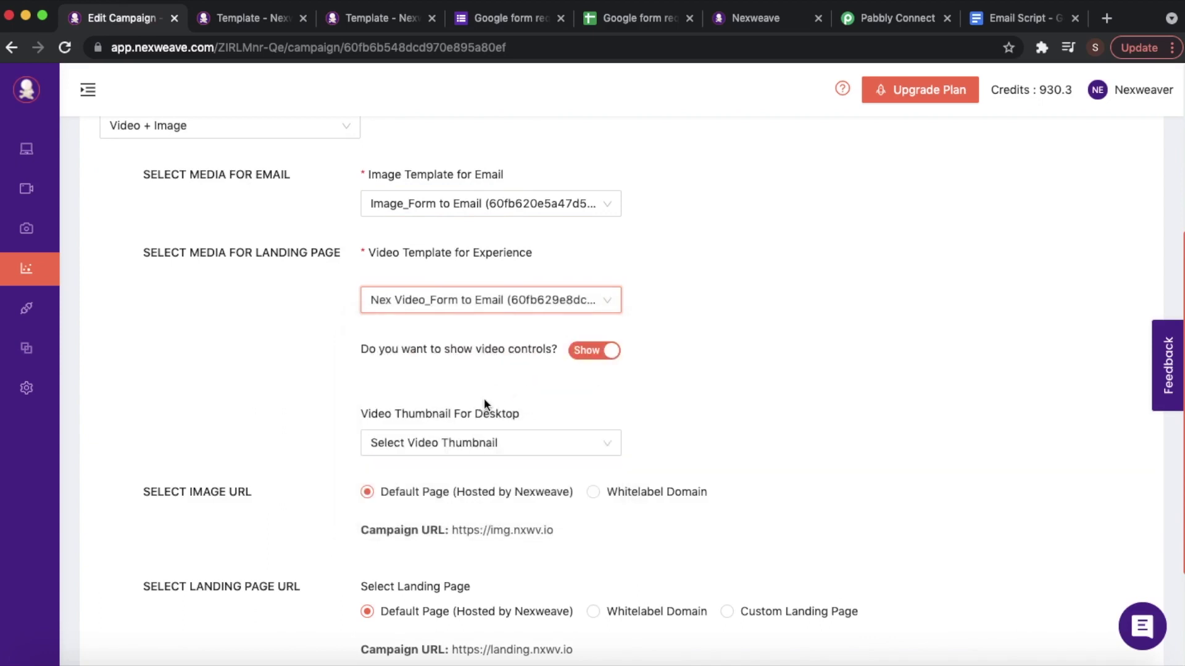
{"action": "left_click", "coordinate": [465, 443]}
{"action": "left_click", "coordinate": [463, 476]}
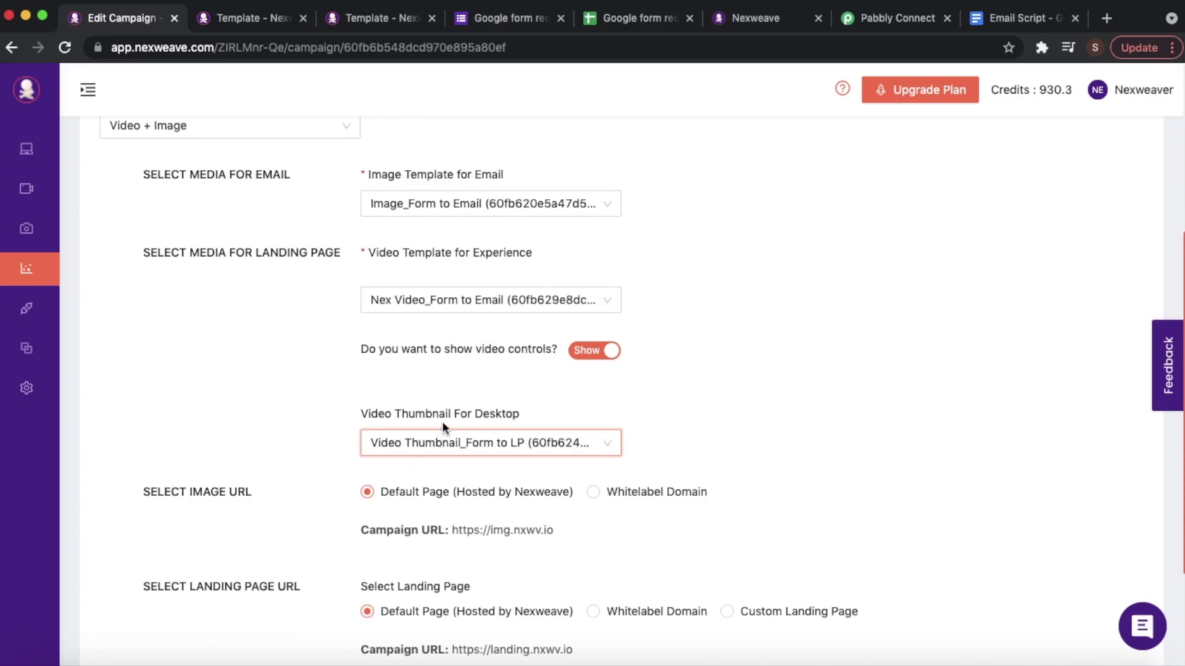
- Scroll down to the landing page URL section and highlight its heading
{"action": "scroll", "coordinate": [839, 363], "scroll_direction": "down", "scroll_amount": 1}
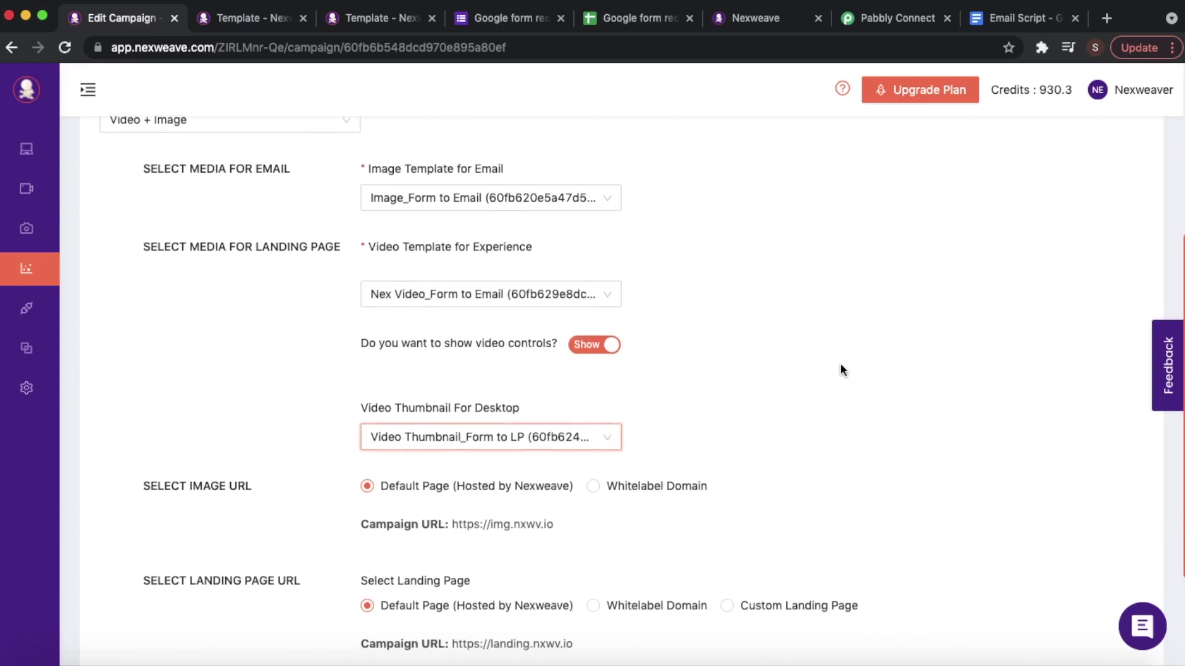
{"action": "scroll", "coordinate": [840, 369], "scroll_direction": "down", "scroll_amount": 3}
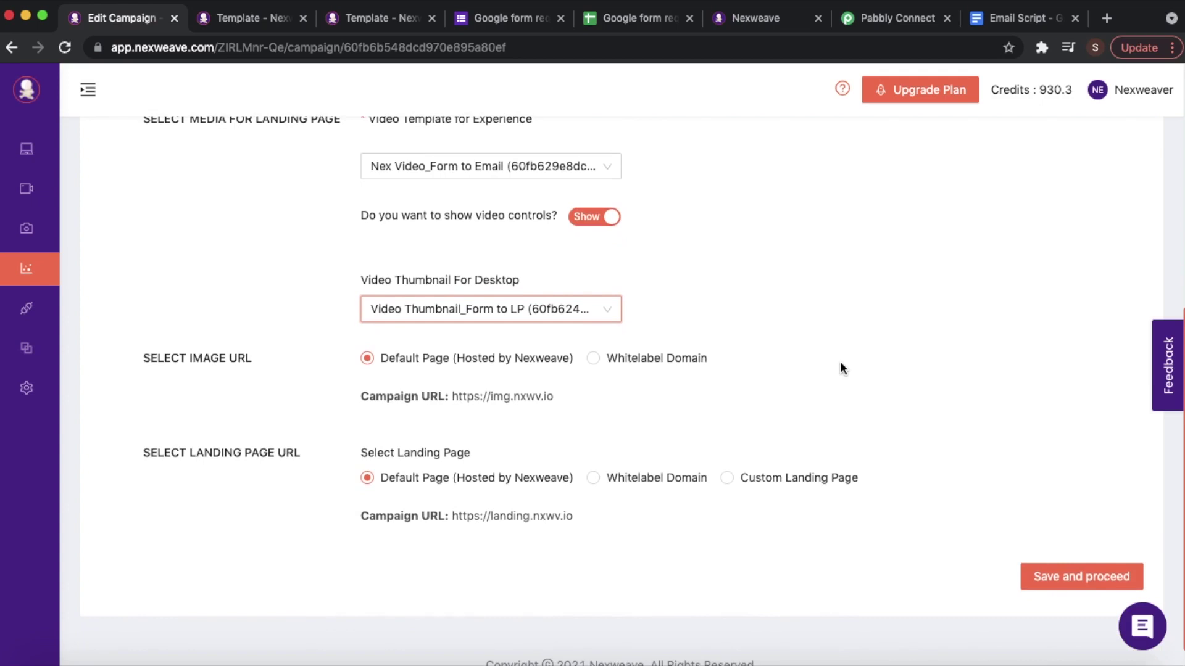
{"action": "left_click_drag", "start_coordinate": [137, 449], "coordinate": [303, 455]}
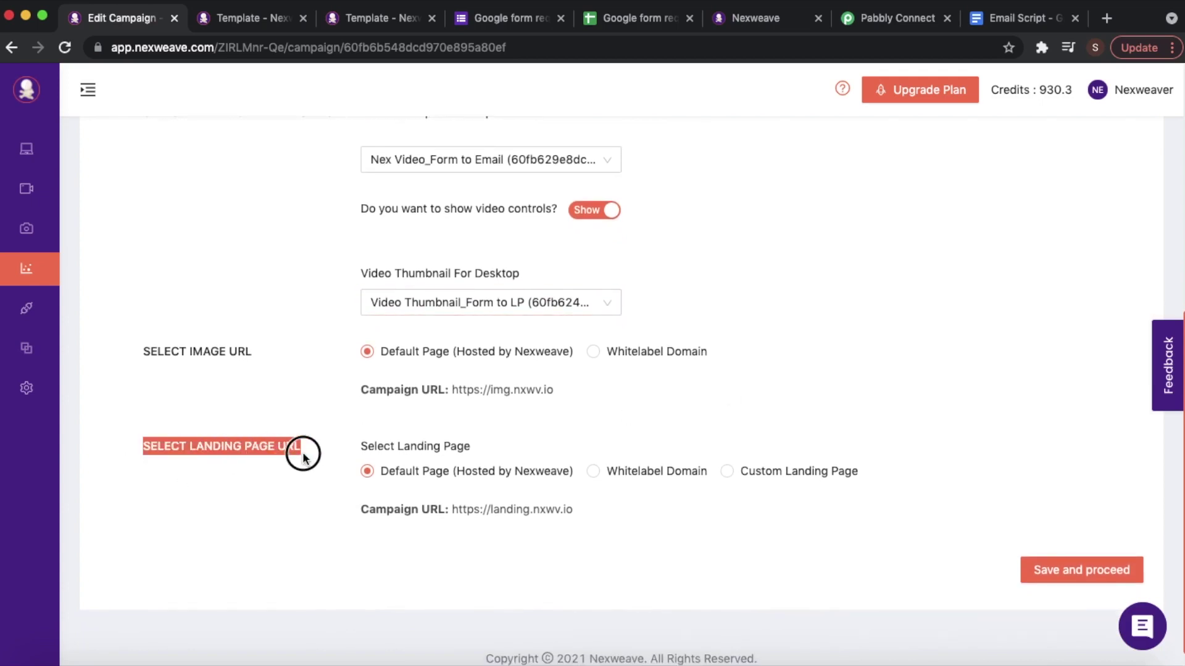
- Compare against the nexweave.com landing page and highlight the landing page URL heading
{"action": "left_click", "coordinate": [301, 475]}
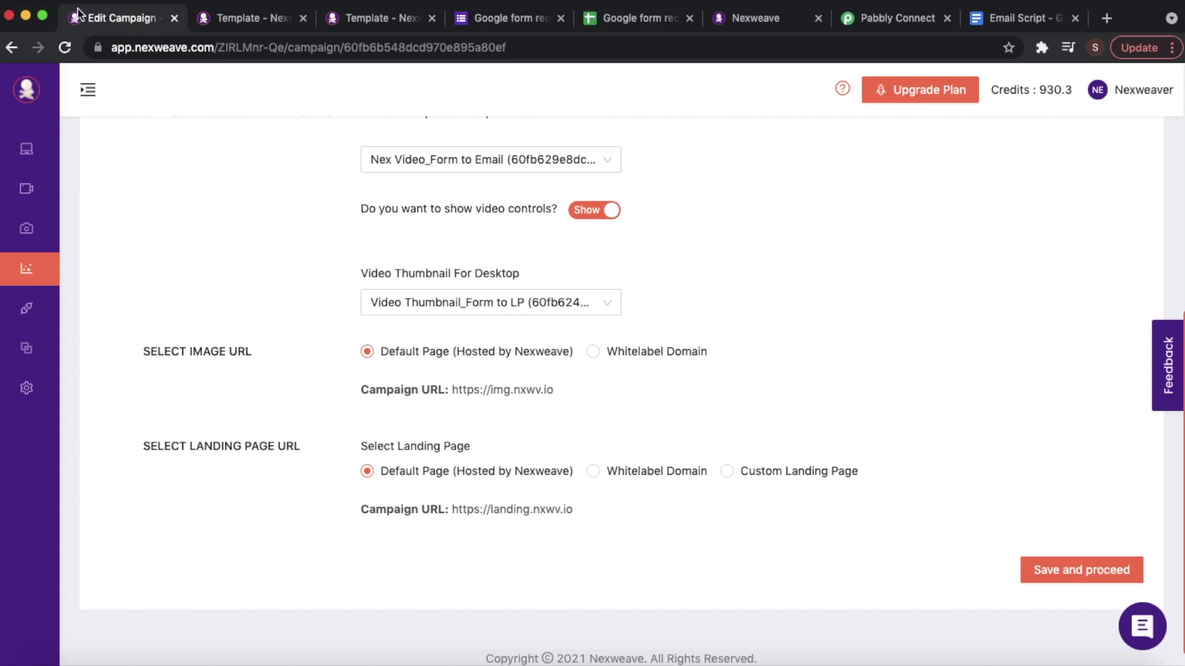
{"action": "left_click", "coordinate": [769, 22]}
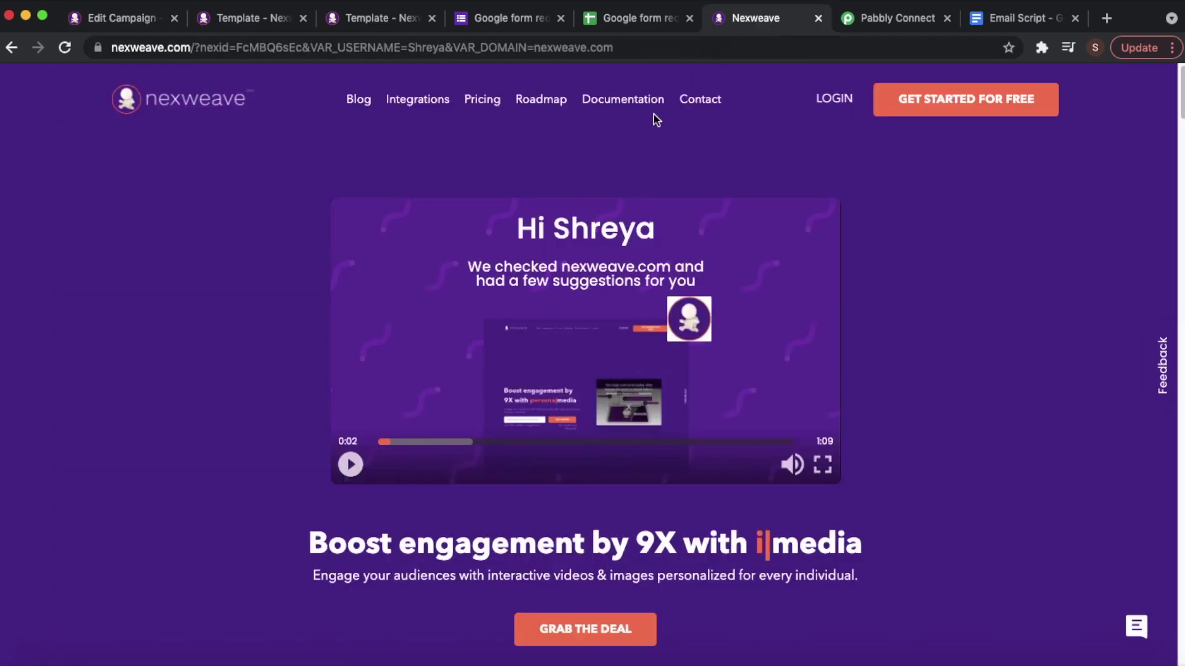
{"action": "left_click", "coordinate": [112, 14]}
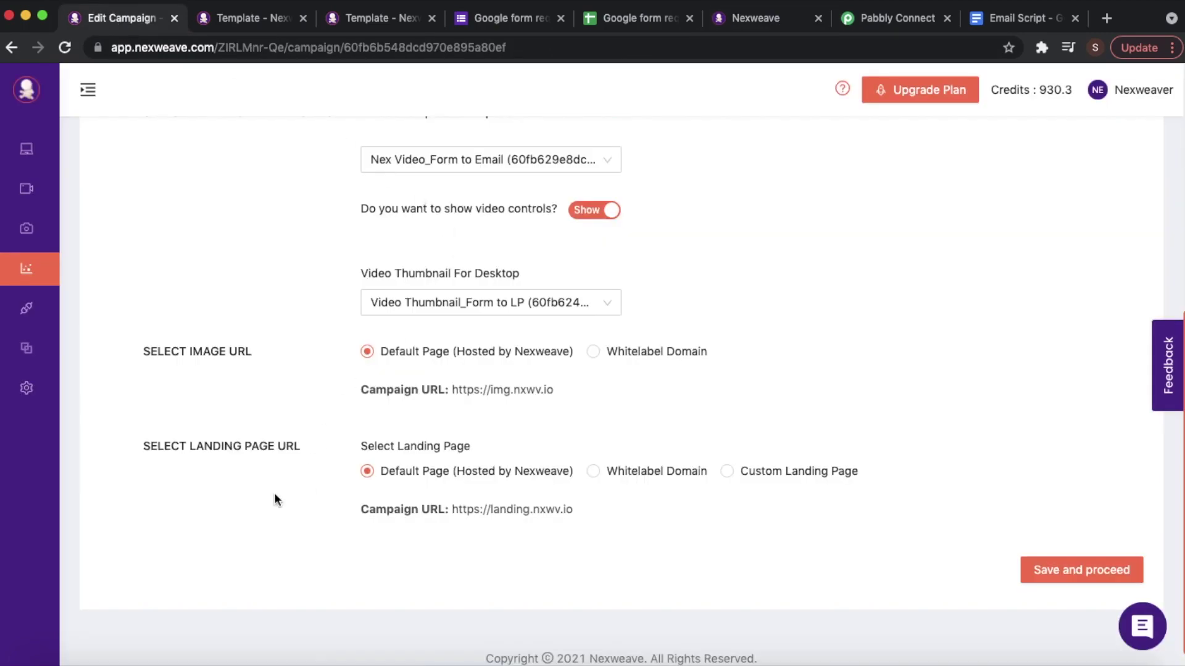
{"action": "left_click_drag", "start_coordinate": [301, 447], "coordinate": [138, 447]}
- Select Custom Landing Page and enter nexweave.com as its address
{"action": "left_click", "coordinate": [728, 472]}
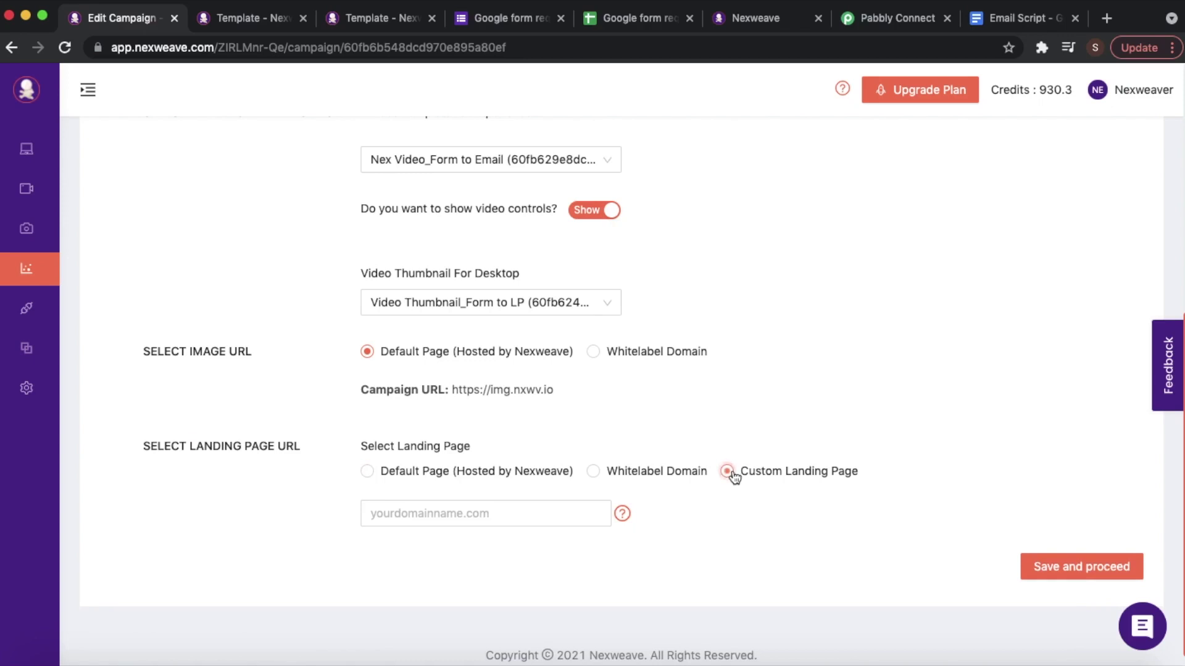
{"action": "left_click", "coordinate": [487, 517]}
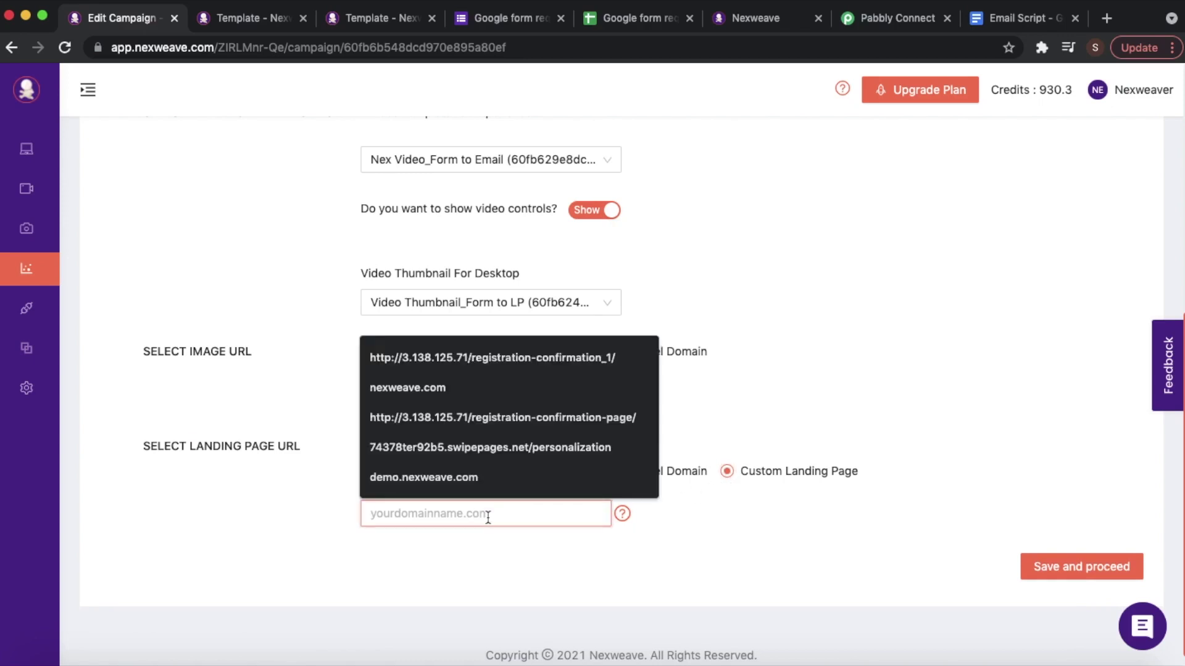
{"action": "left_click", "coordinate": [740, 19]}
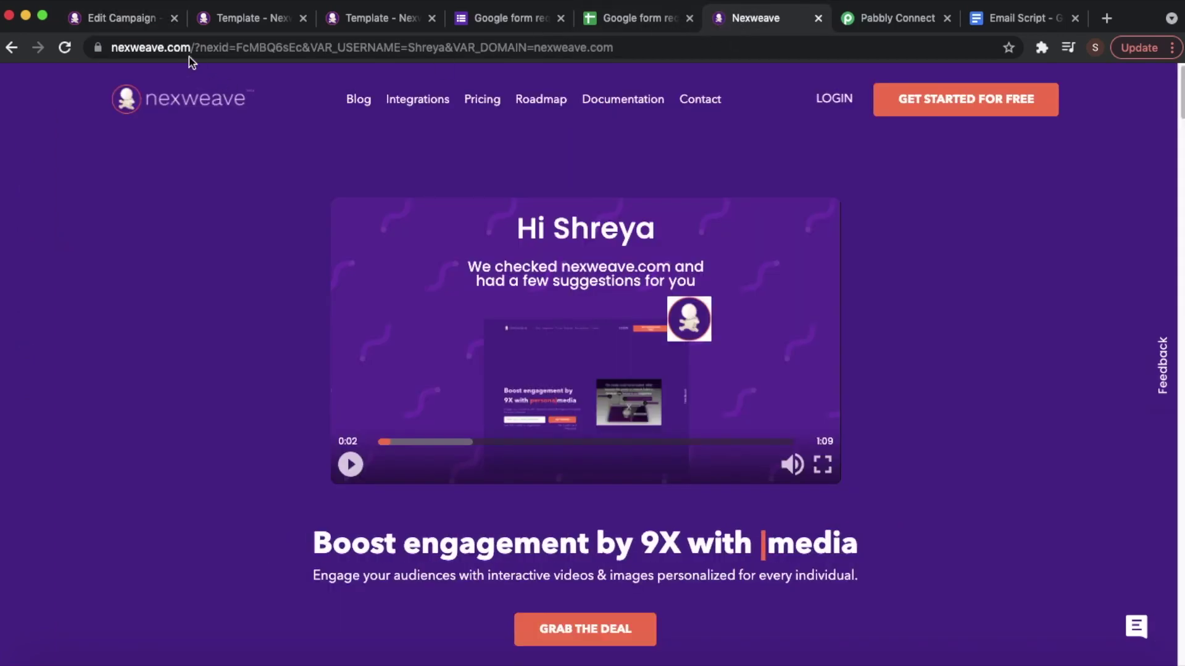
{"action": "left_click_drag", "start_coordinate": [191, 48], "coordinate": [112, 53]}
{"action": "left_click", "coordinate": [127, 24]}
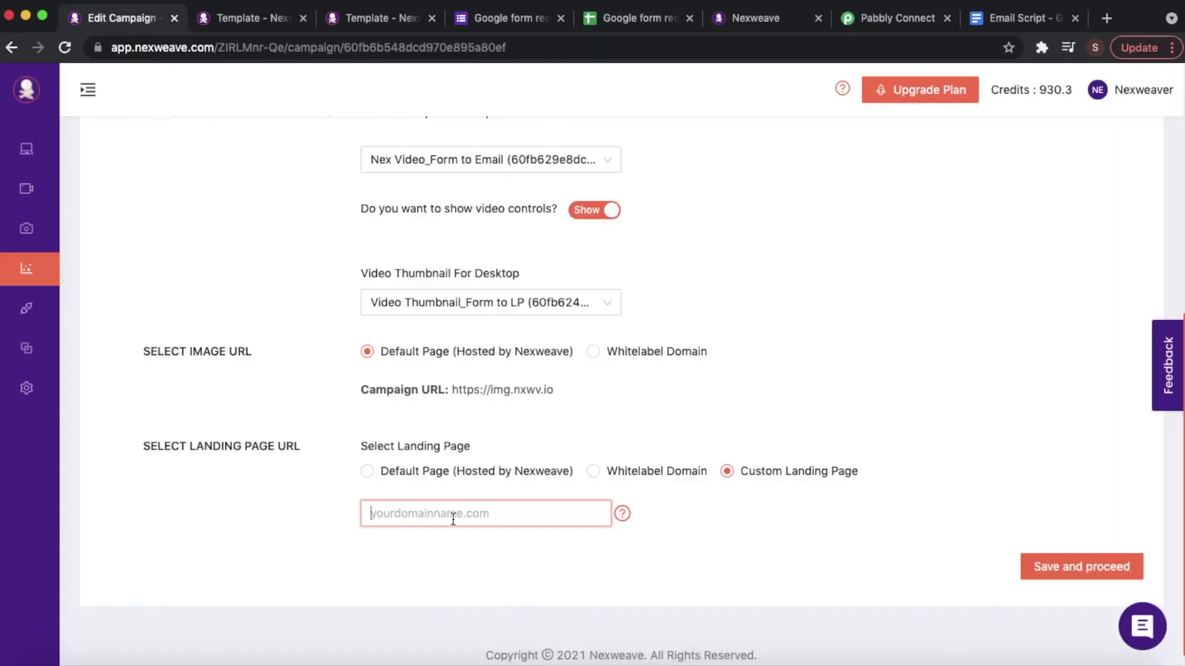
{"action": "type", "text": "n"}
{"action": "key", "text": "Down"}
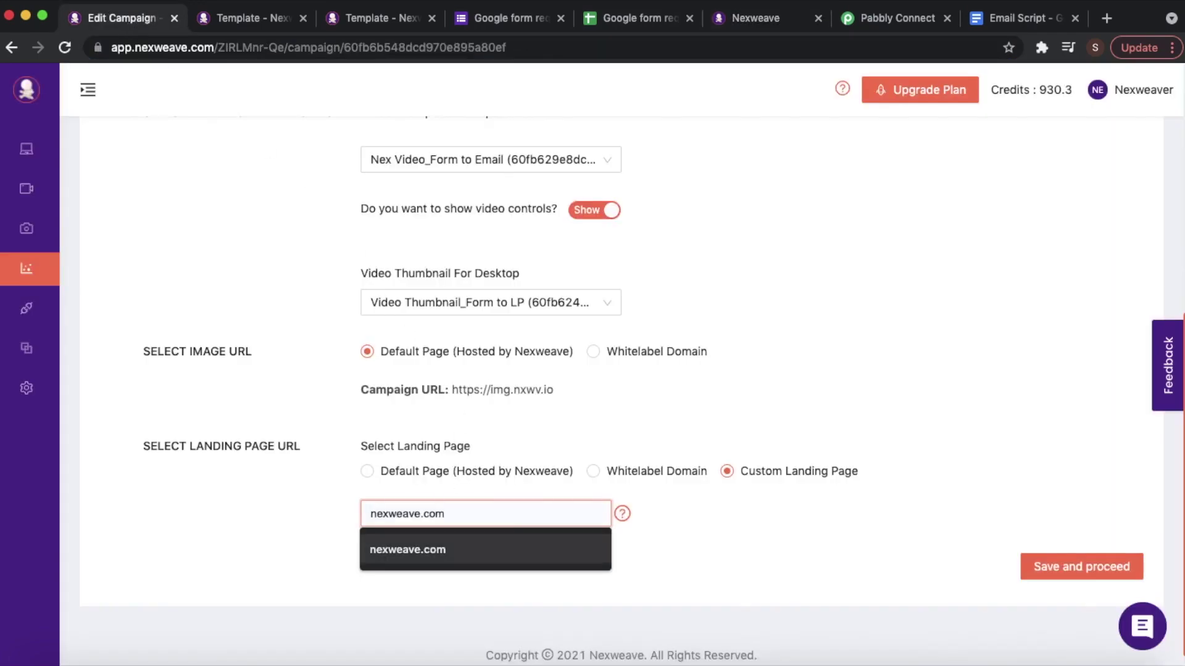
{"action": "left_click", "coordinate": [454, 552]}
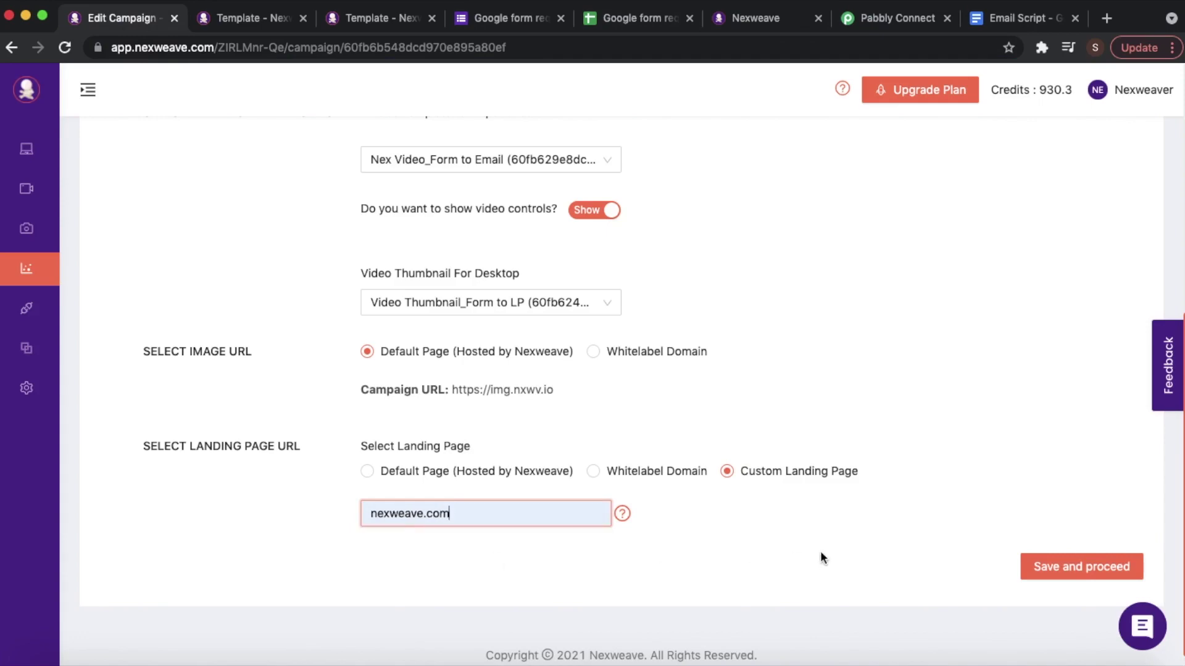
- Save the campaign configuration and proceed to the activation step
{"action": "scroll", "coordinate": [765, 298], "scroll_direction": "up", "scroll_amount": 5}
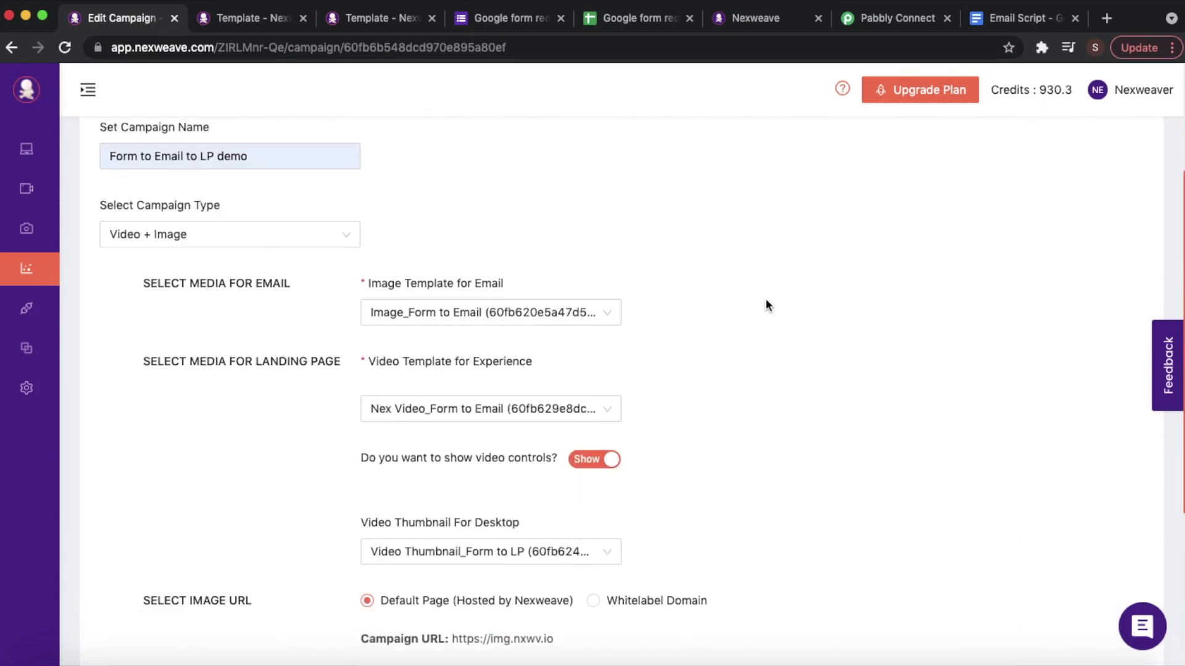
{"action": "scroll", "coordinate": [665, 340], "scroll_direction": "down", "scroll_amount": 6}
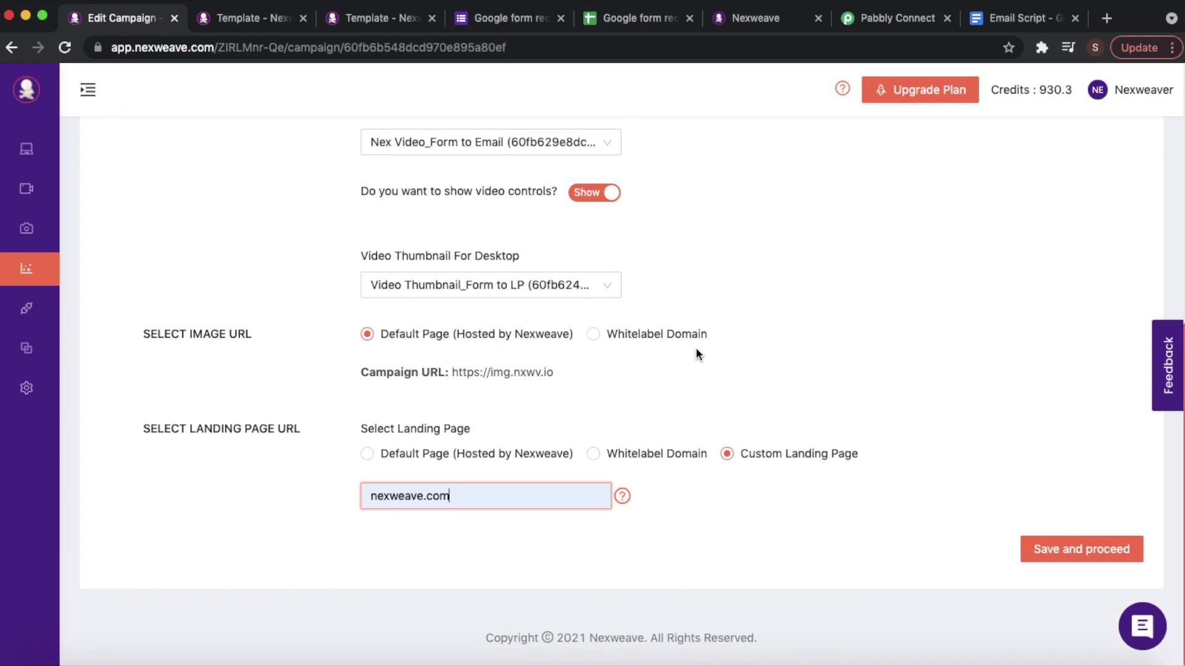
{"action": "left_click", "coordinate": [1116, 554]}
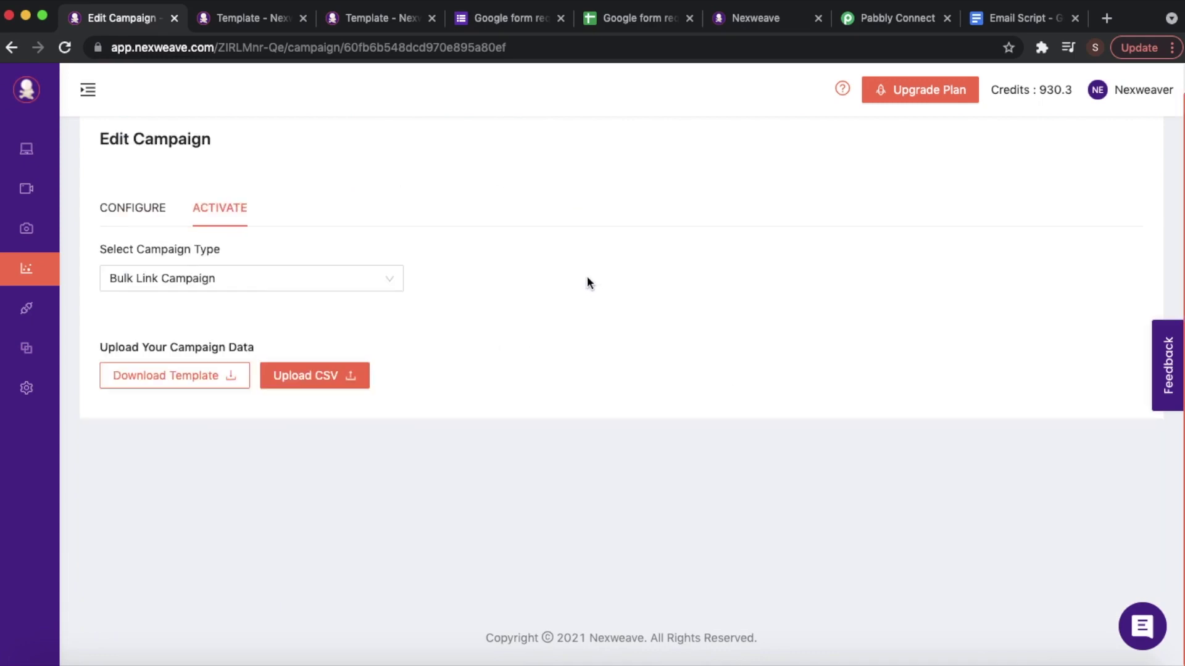
- Set the campaign type to URL Override Campaign and save it
{"action": "left_click", "coordinate": [375, 287]}
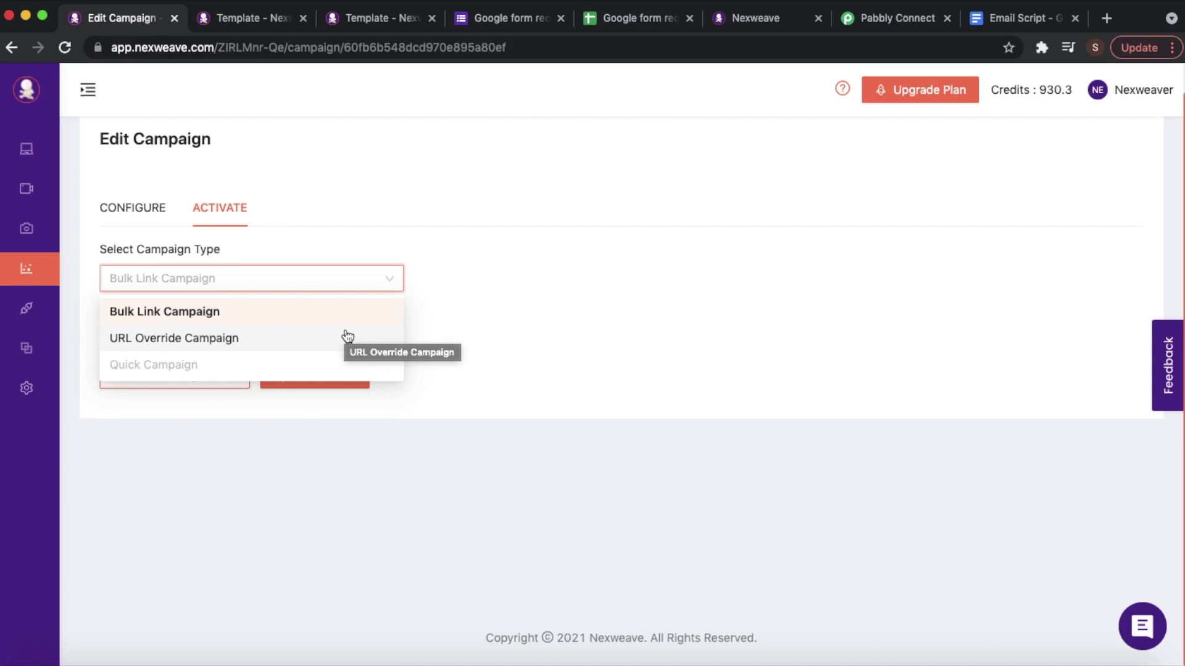
{"action": "left_click", "coordinate": [250, 339]}
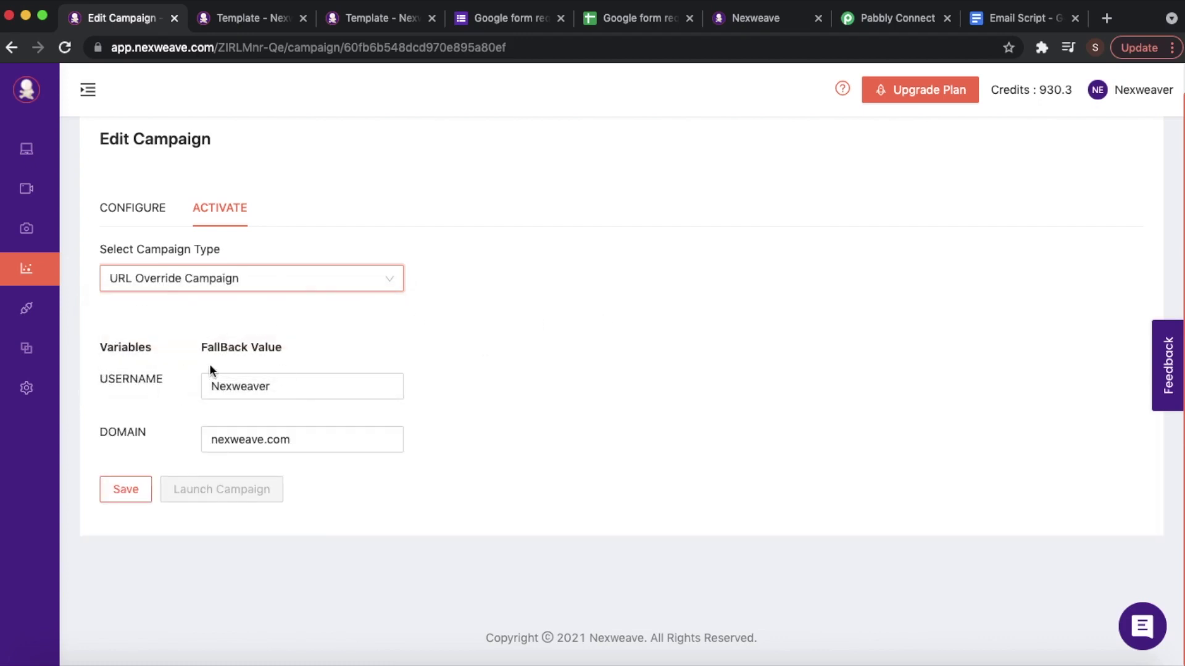
{"action": "left_click", "coordinate": [129, 492]}
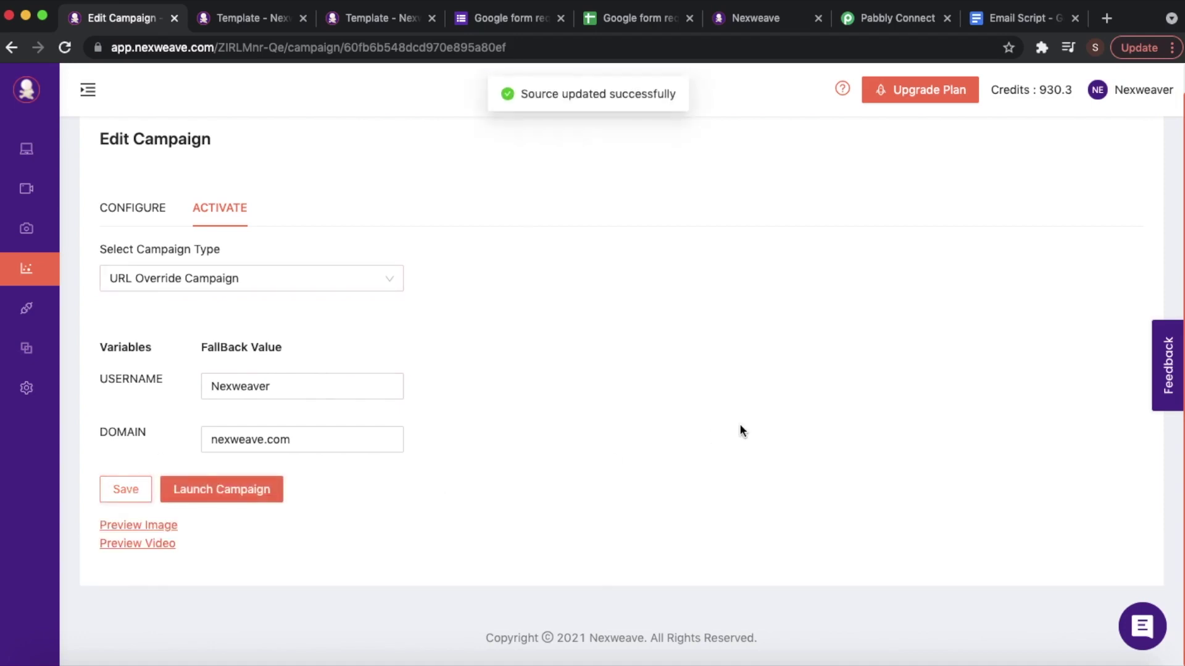
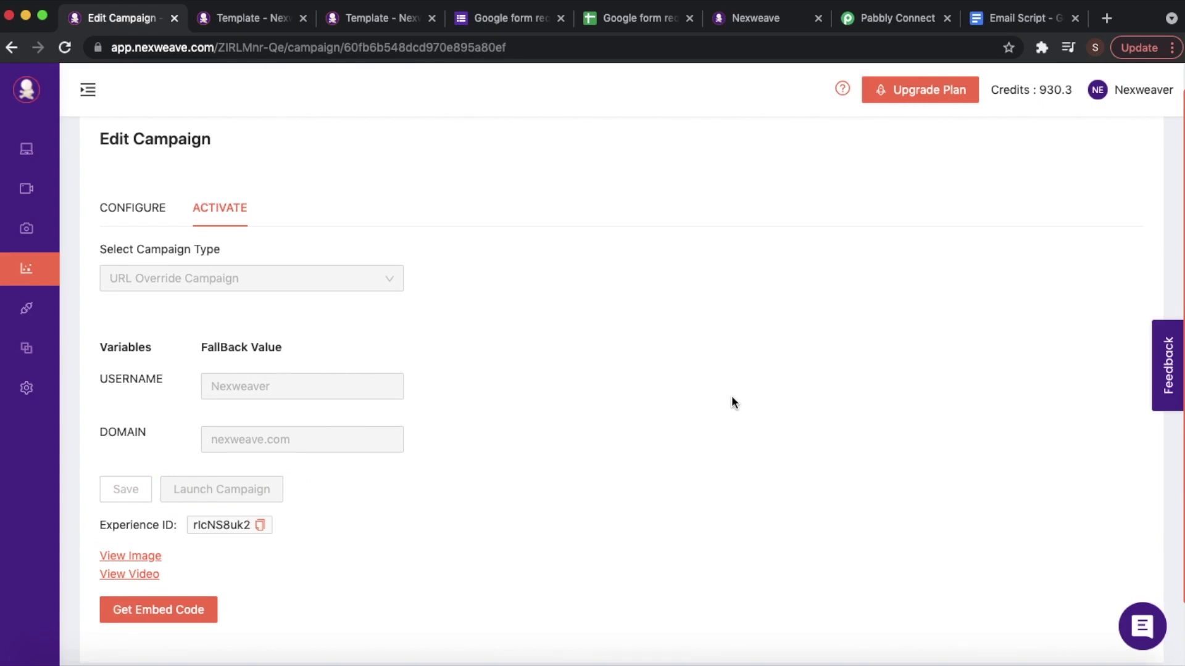
- Browse the Nexweave Image_Form to Email template pages, then return to the URL Override campaign
{"action": "left_click", "coordinate": [204, 13]}
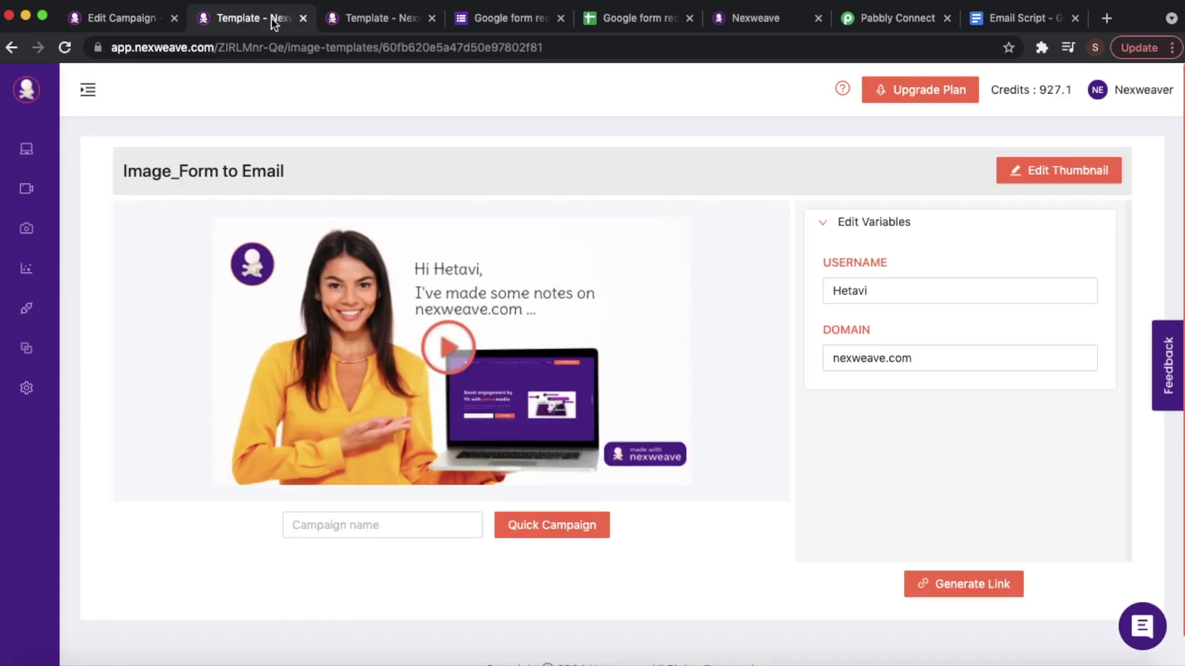
{"action": "left_click", "coordinate": [383, 19]}
{"action": "left_click", "coordinate": [150, 18]}
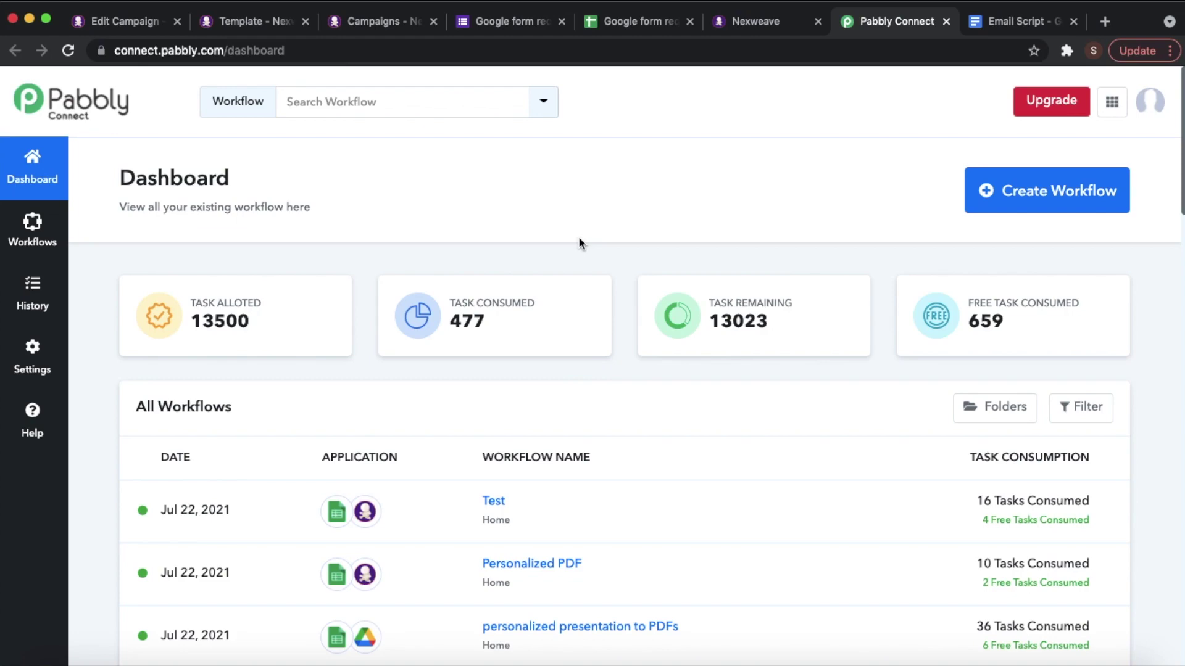
- Create a new workflow named 'Google form to Email to LP'
{"action": "left_click", "coordinate": [981, 198]}
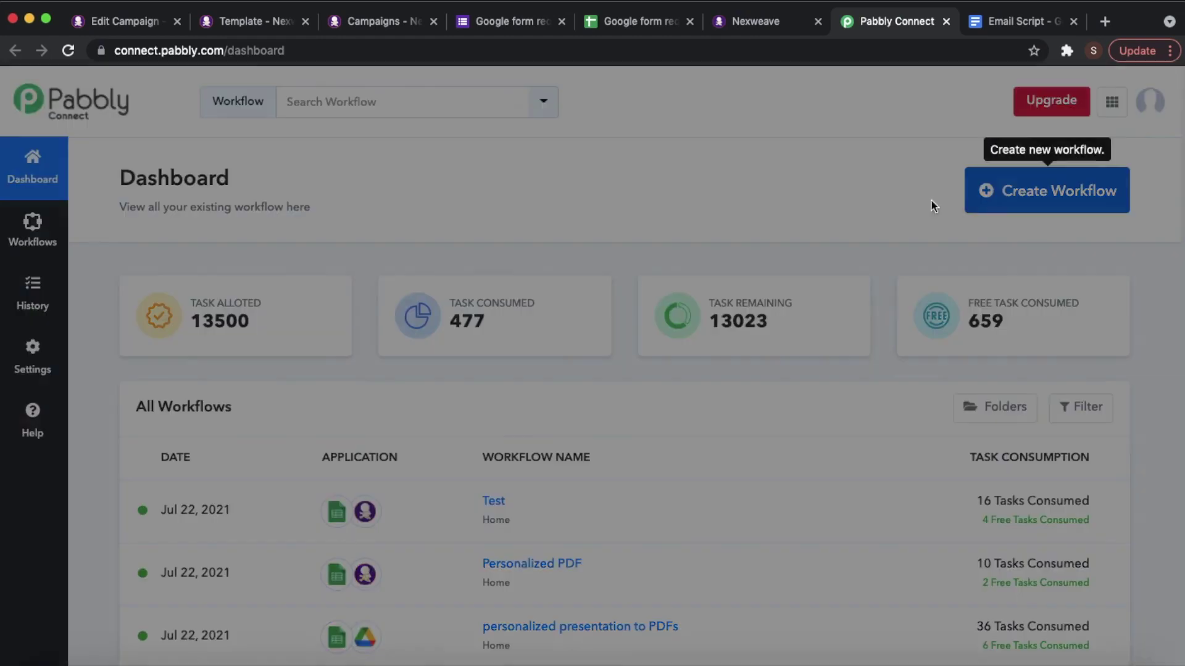
{"action": "type", "text": "Google form to Email to"}
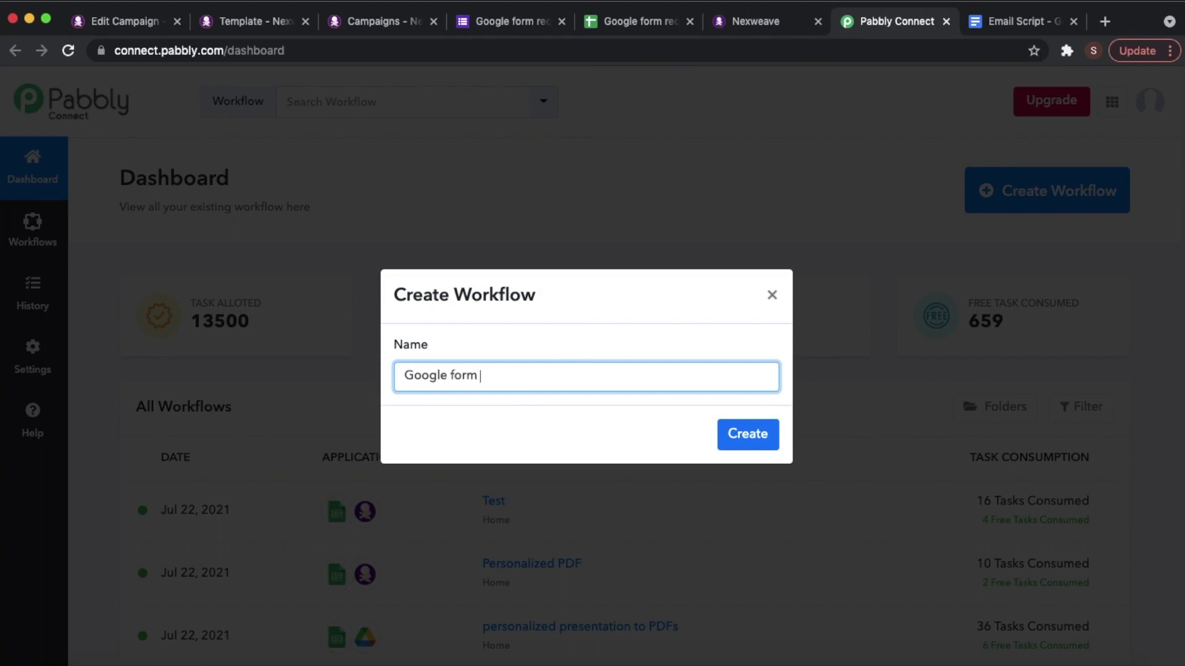
{"action": "type", "text": " LP"}
{"action": "left_click", "coordinate": [750, 440]}
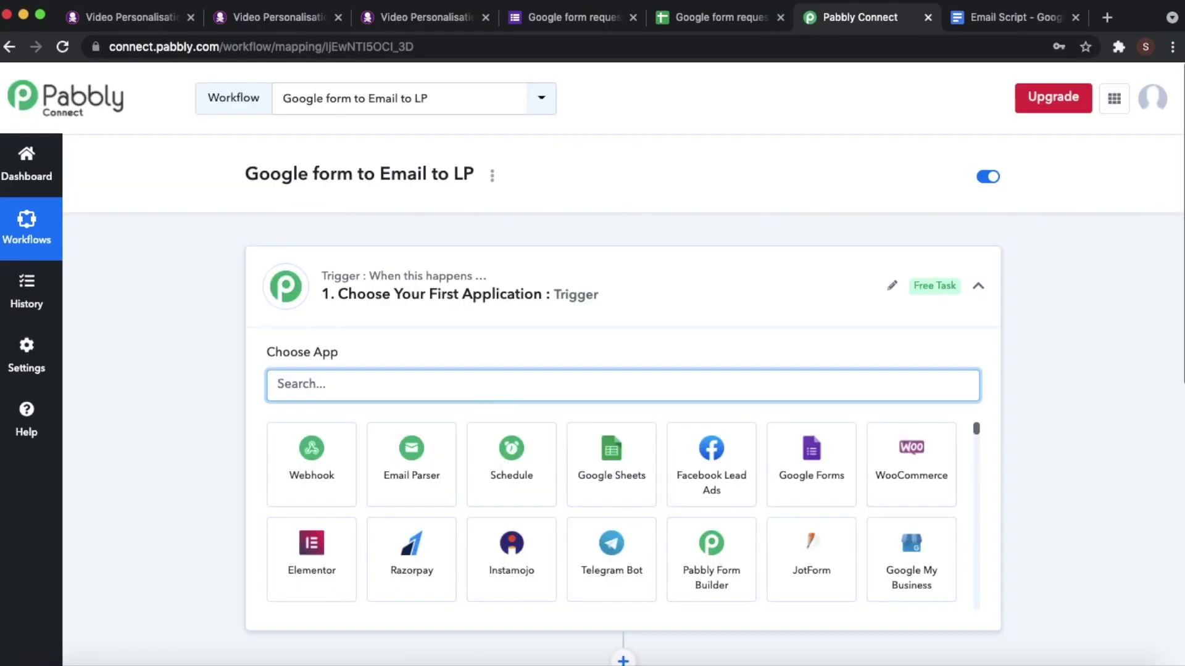
- Set the trigger to Google Forms with the New Response in Spreadsheet event
{"action": "type", "text": "googl"}
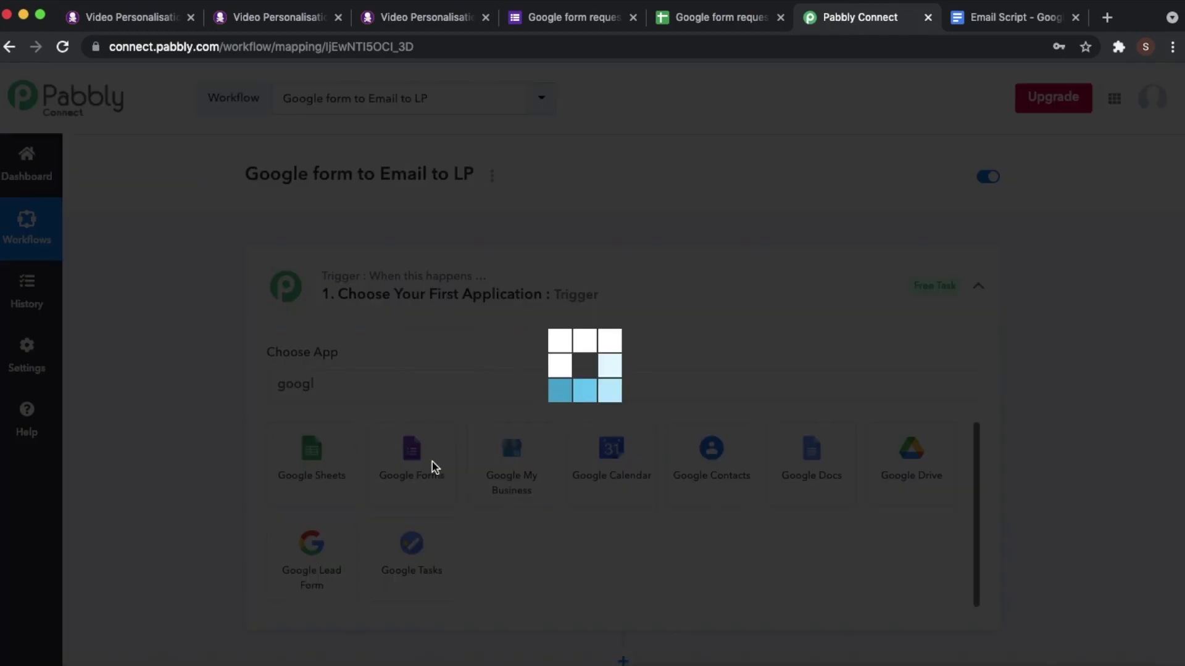
{"action": "left_click", "coordinate": [432, 467]}
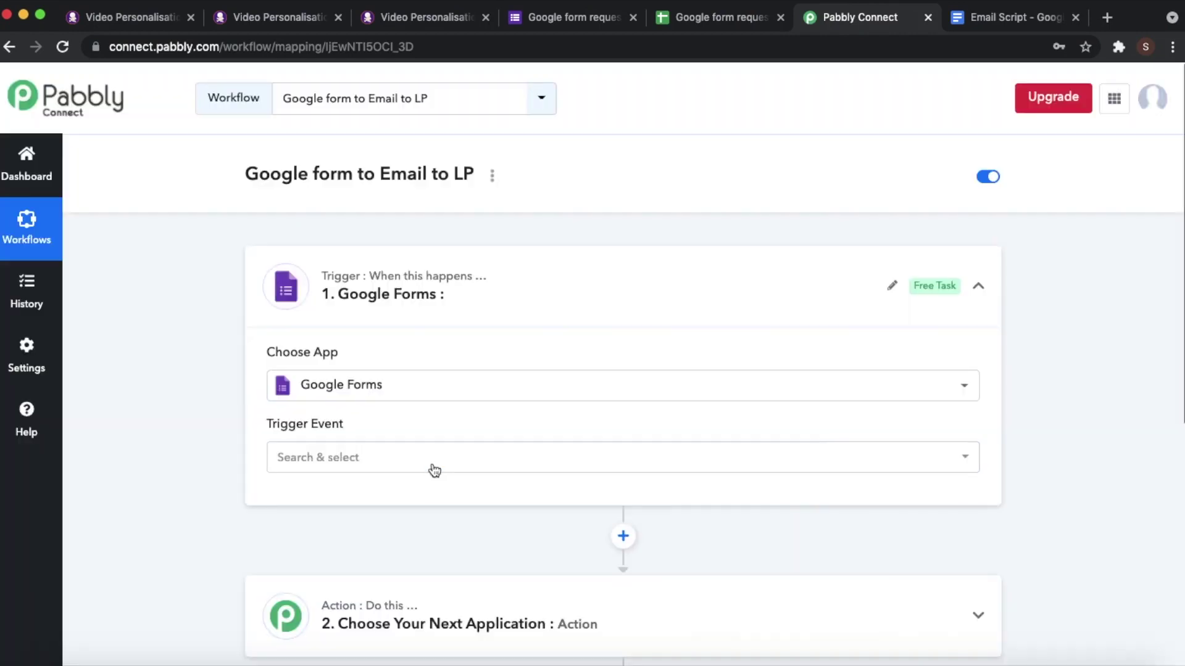
{"action": "left_click", "coordinate": [417, 463]}
{"action": "left_click", "coordinate": [416, 528]}
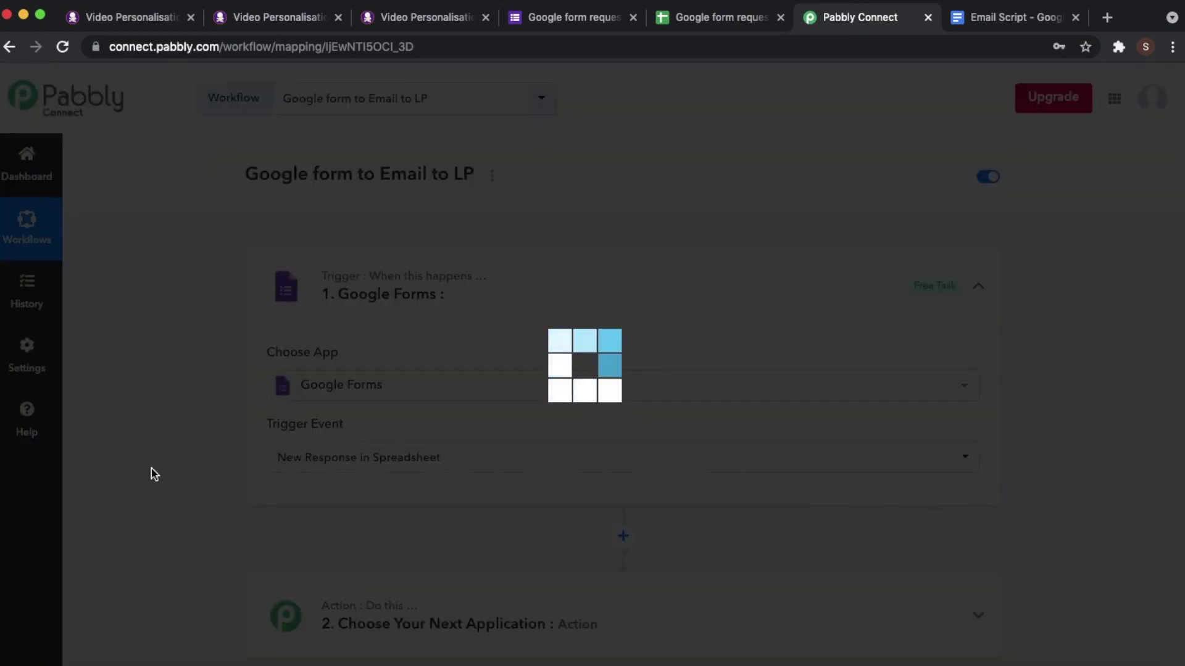
{"action": "scroll", "coordinate": [345, 432], "scroll_direction": "down", "scroll_amount": 4}
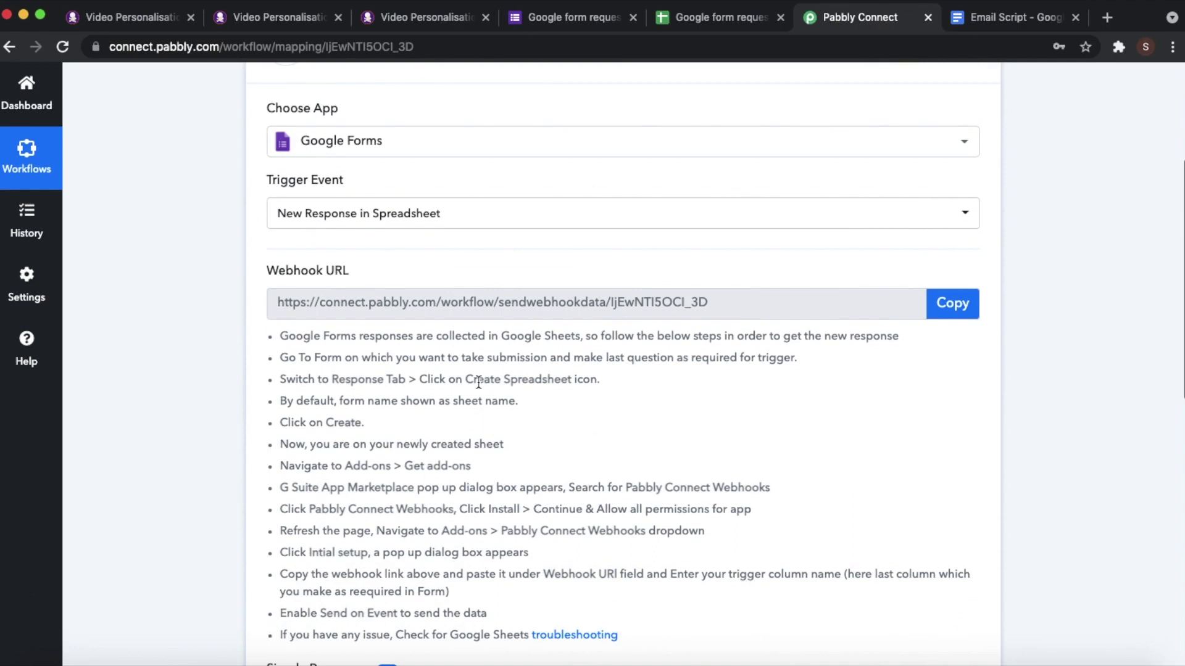
- Check the form's single response and its linked responses sheet, then go back to Pabbly's webhook URL
{"action": "left_click", "coordinate": [576, 25]}
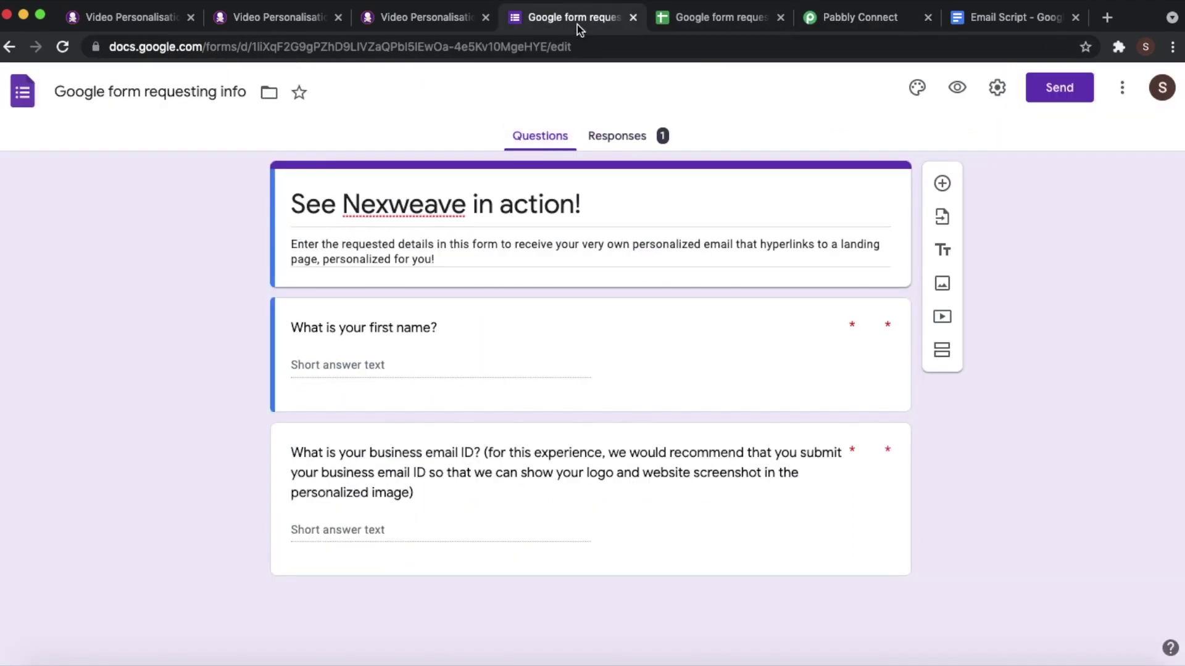
{"action": "left_click", "coordinate": [603, 148]}
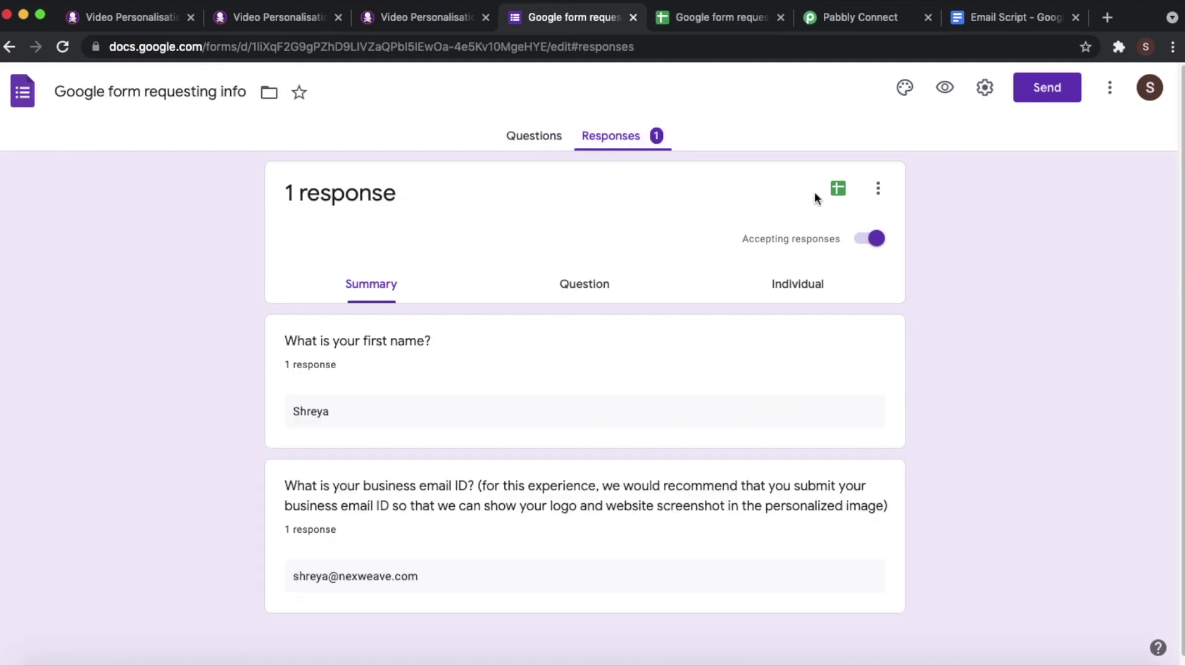
{"action": "left_click", "coordinate": [687, 25]}
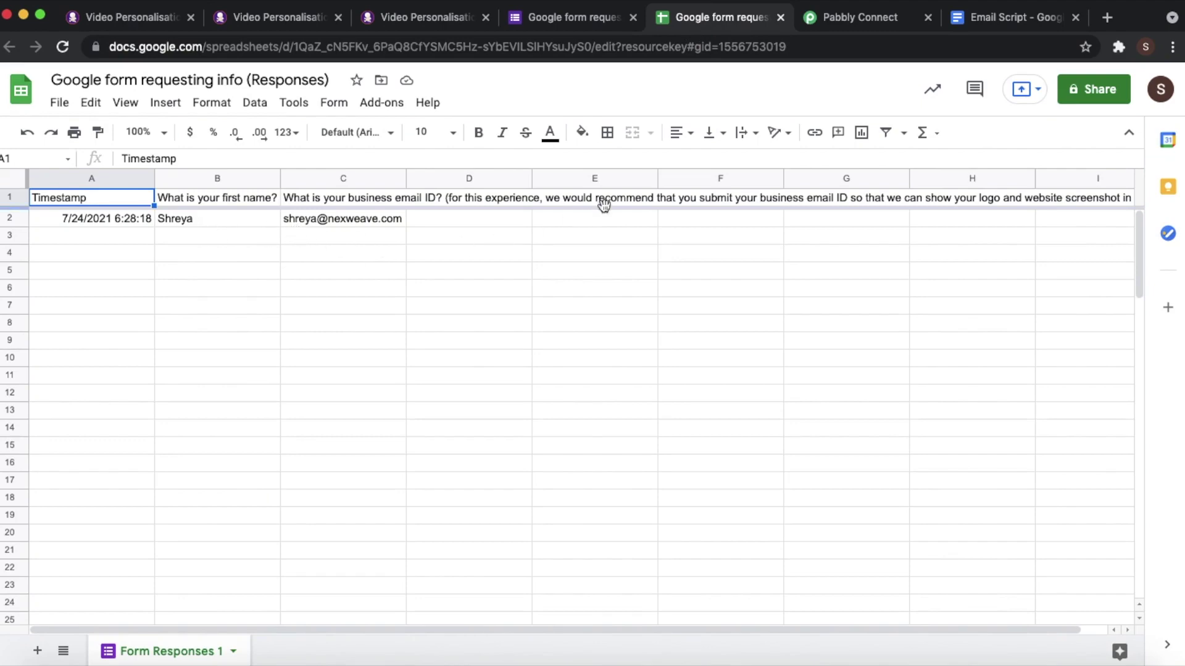
{"action": "left_click", "coordinate": [826, 24]}
{"action": "scroll", "coordinate": [597, 343], "scroll_direction": "down", "scroll_amount": 2}
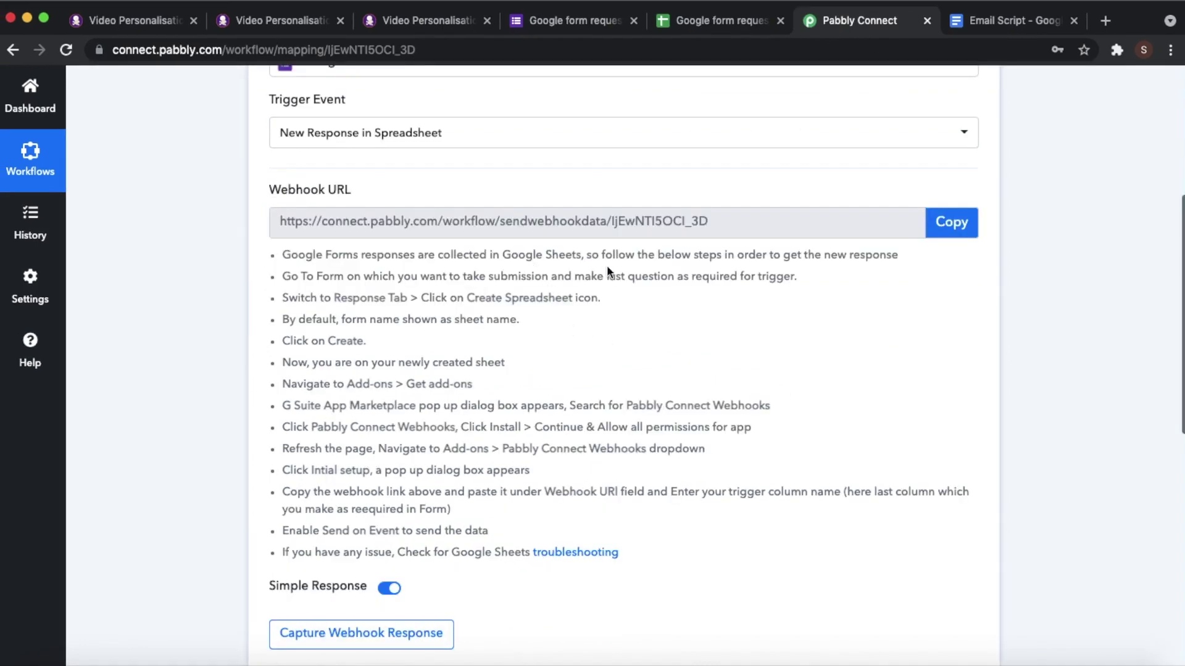
- Copy the webhook URL and open Pabbly Connect Webhooks Initial Setup in the responses spreadsheet
{"action": "left_click", "coordinate": [950, 222]}
{"action": "right_click", "coordinate": [855, 617]}
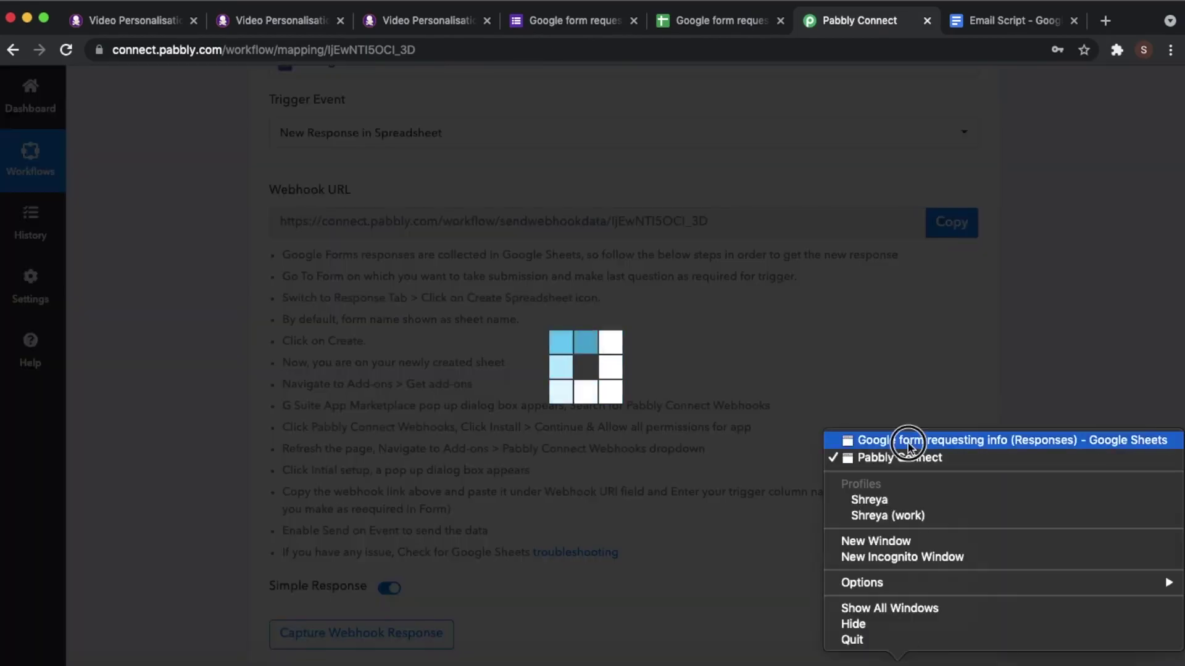
{"action": "left_click", "coordinate": [953, 517]}
{"action": "left_click", "coordinate": [370, 114]}
{"action": "left_click", "coordinate": [661, 185]}
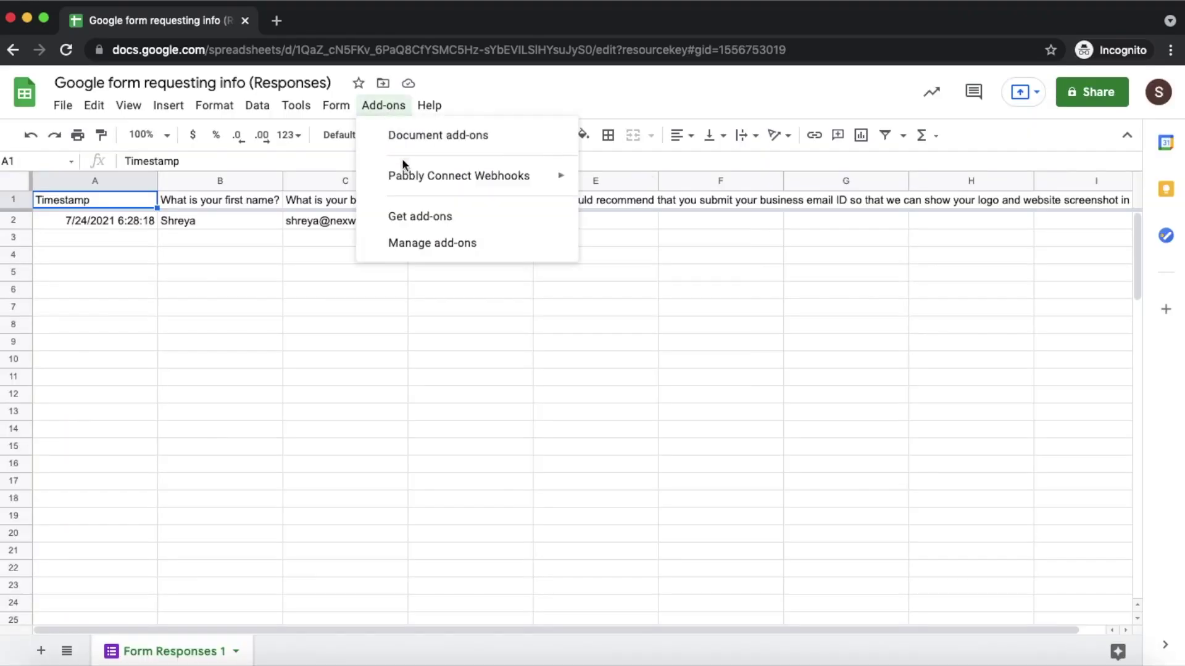
{"action": "mouse_move", "coordinate": [458, 176]}
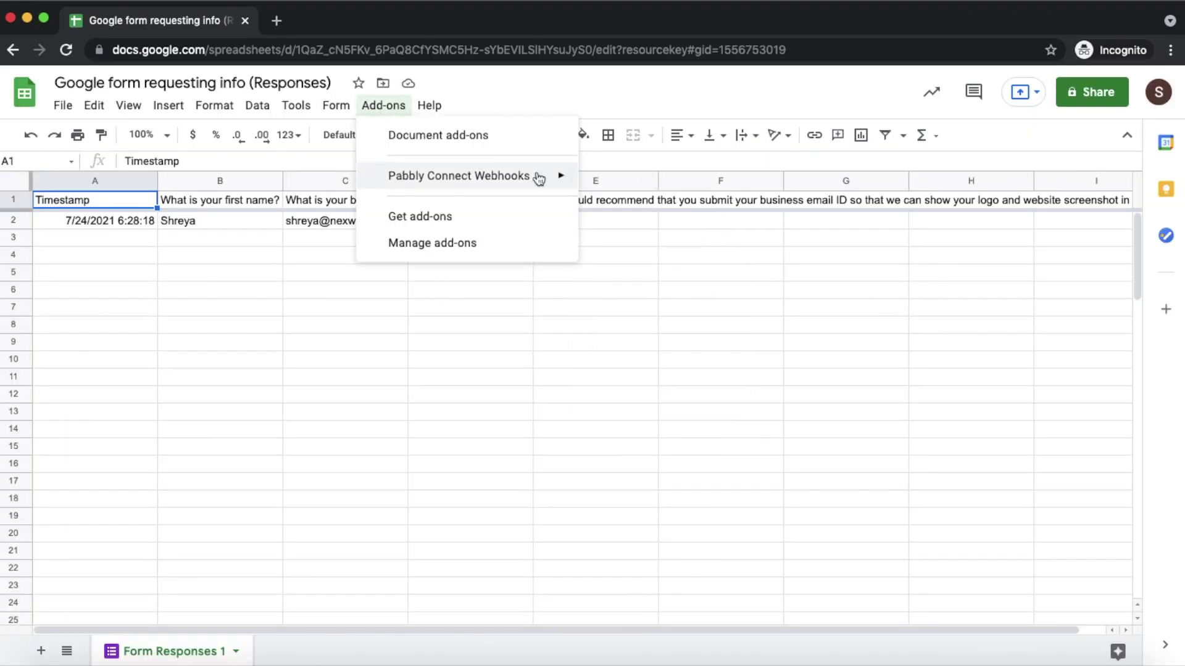
{"action": "left_click", "coordinate": [641, 182]}
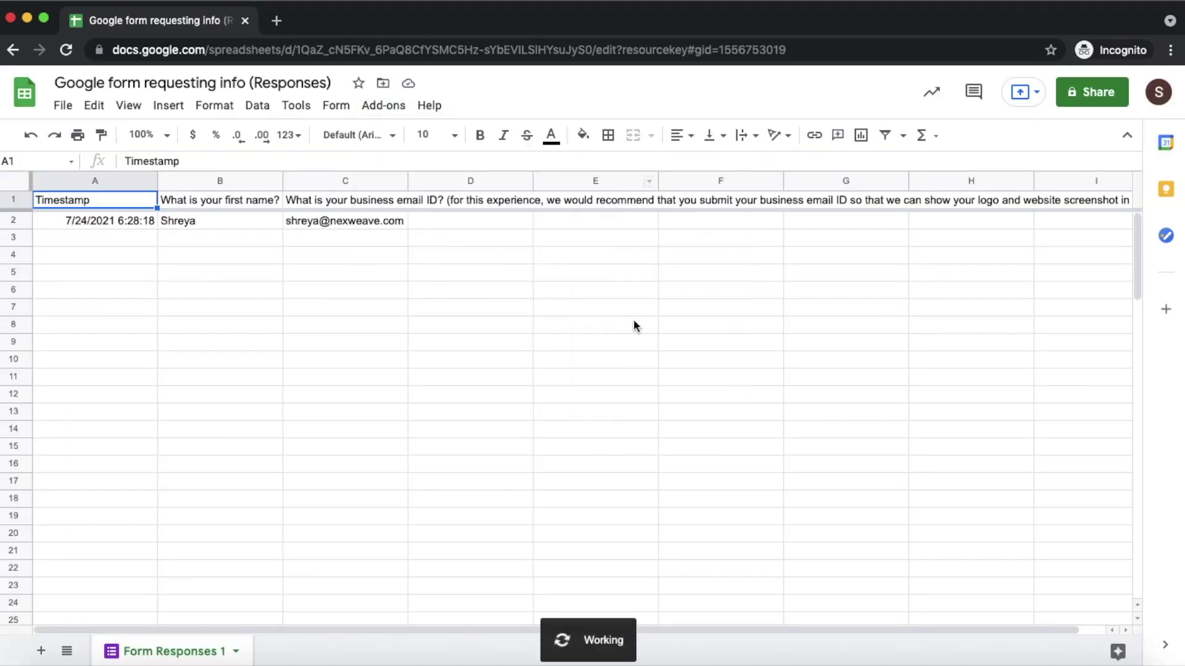
- Paste the webhook URL, set trigger column C, send a test response and save the setup
{"action": "key", "text": "super+v"}
{"action": "key", "text": "Tab"}
{"action": "type", "text": "C"}
{"action": "left_click", "coordinate": [555, 420]}
{"action": "left_click", "coordinate": [591, 296]}
{"action": "key", "text": "super+v"}
{"action": "left_click", "coordinate": [555, 420]}
{"action": "left_click", "coordinate": [483, 423]}
- Compare the response captured in Pabbly against the row in the responses spreadsheet
{"action": "right_click", "coordinate": [873, 664]}
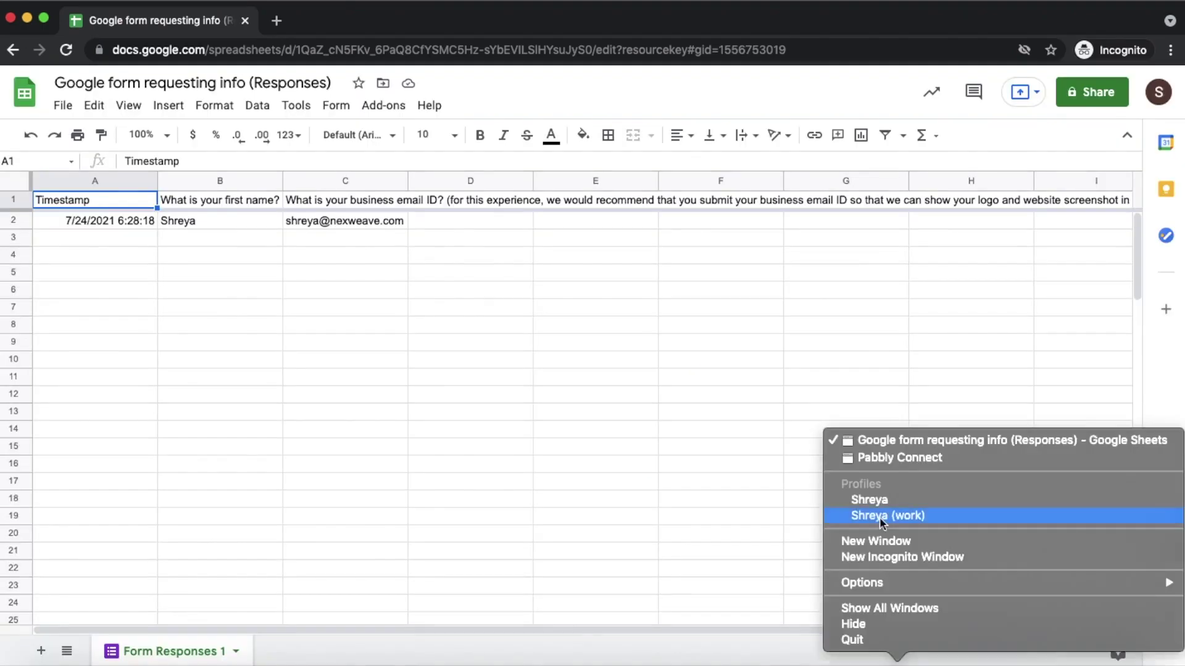
{"action": "left_click", "coordinate": [886, 459]}
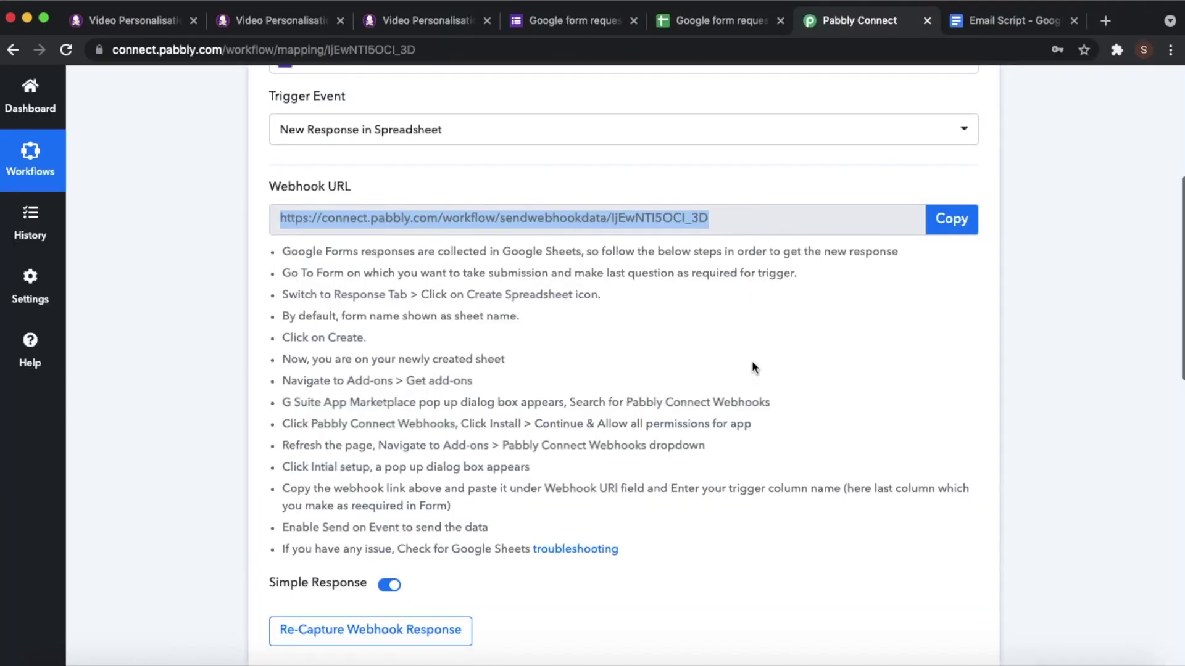
{"action": "scroll", "coordinate": [753, 361], "scroll_direction": "down", "scroll_amount": 3}
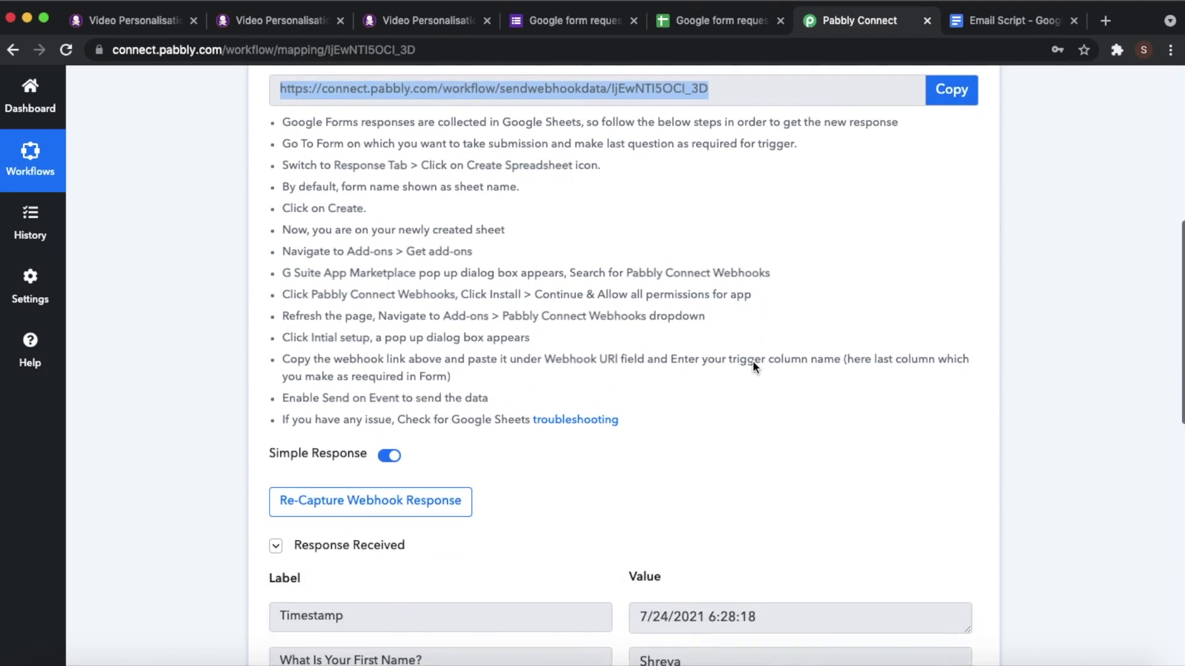
{"action": "scroll", "coordinate": [753, 361], "scroll_direction": "down", "scroll_amount": 3}
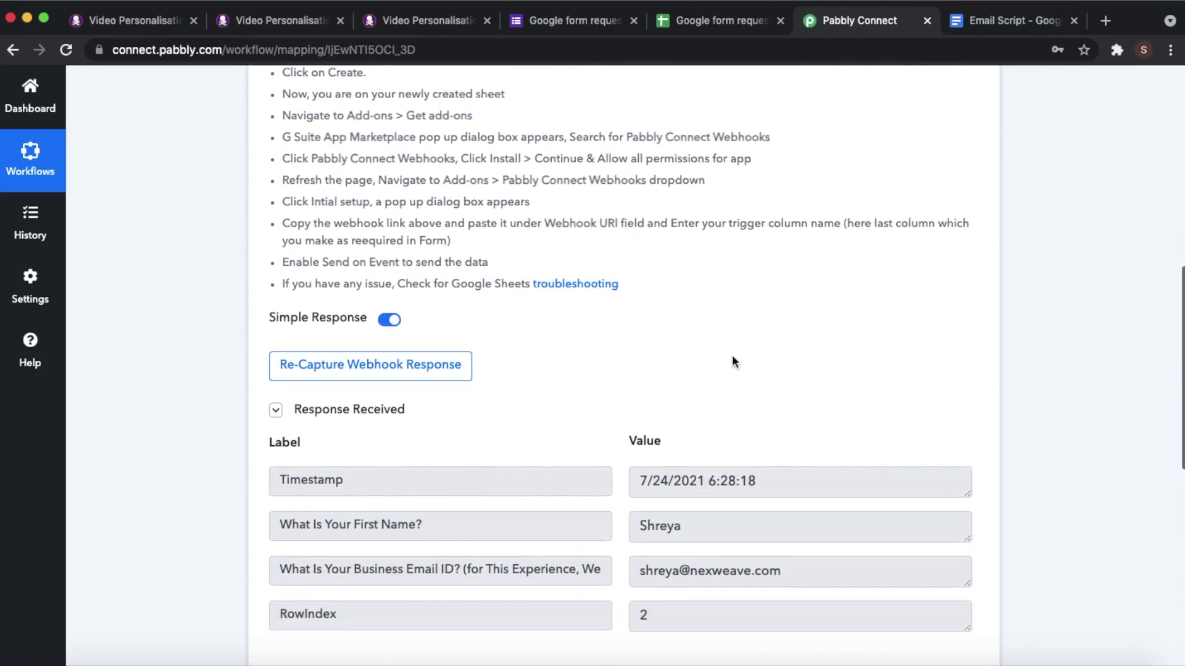
{"action": "scroll", "coordinate": [732, 361], "scroll_direction": "down", "scroll_amount": 1}
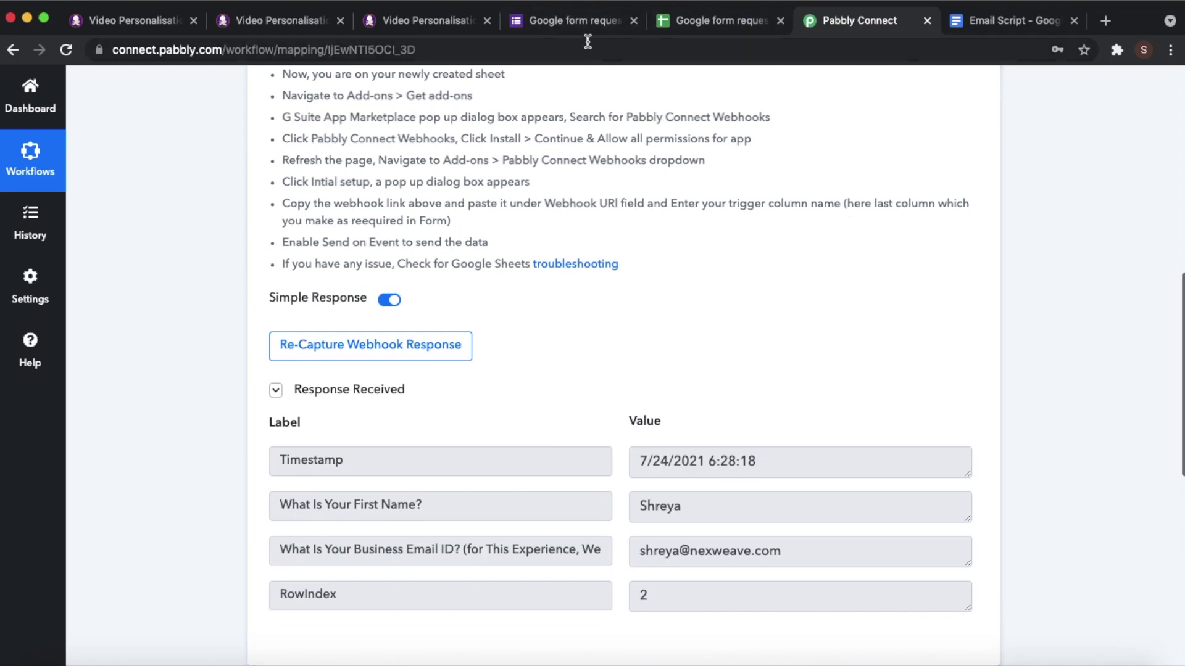
{"action": "left_click", "coordinate": [665, 24]}
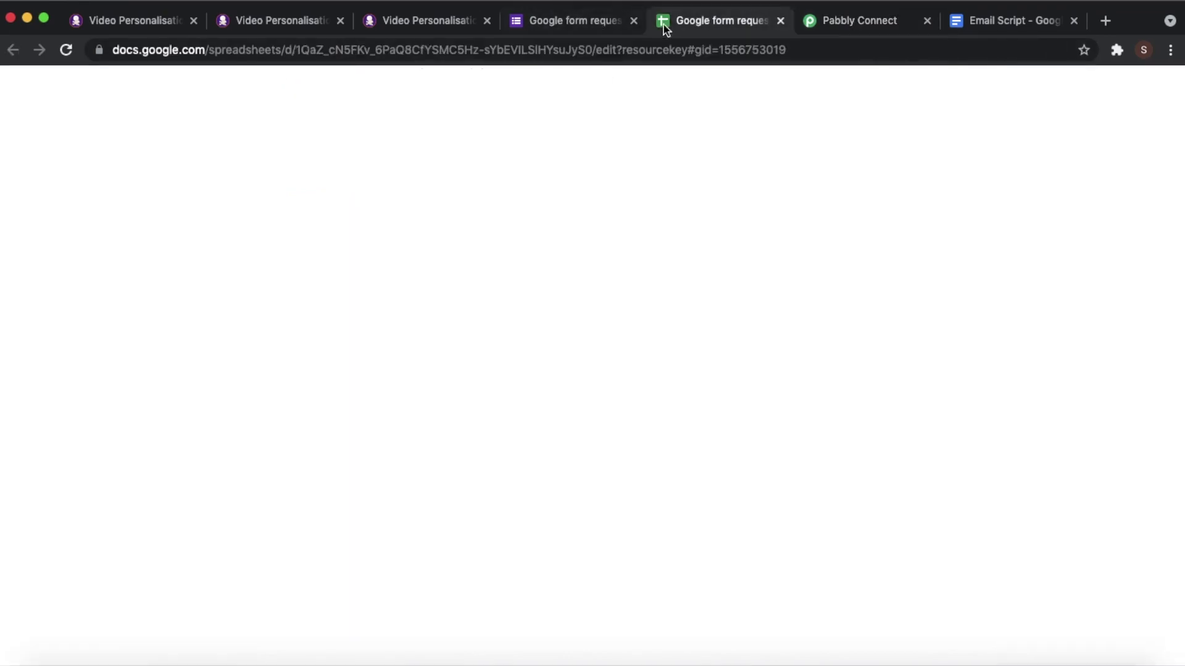
{"action": "left_click", "coordinate": [892, 21]}
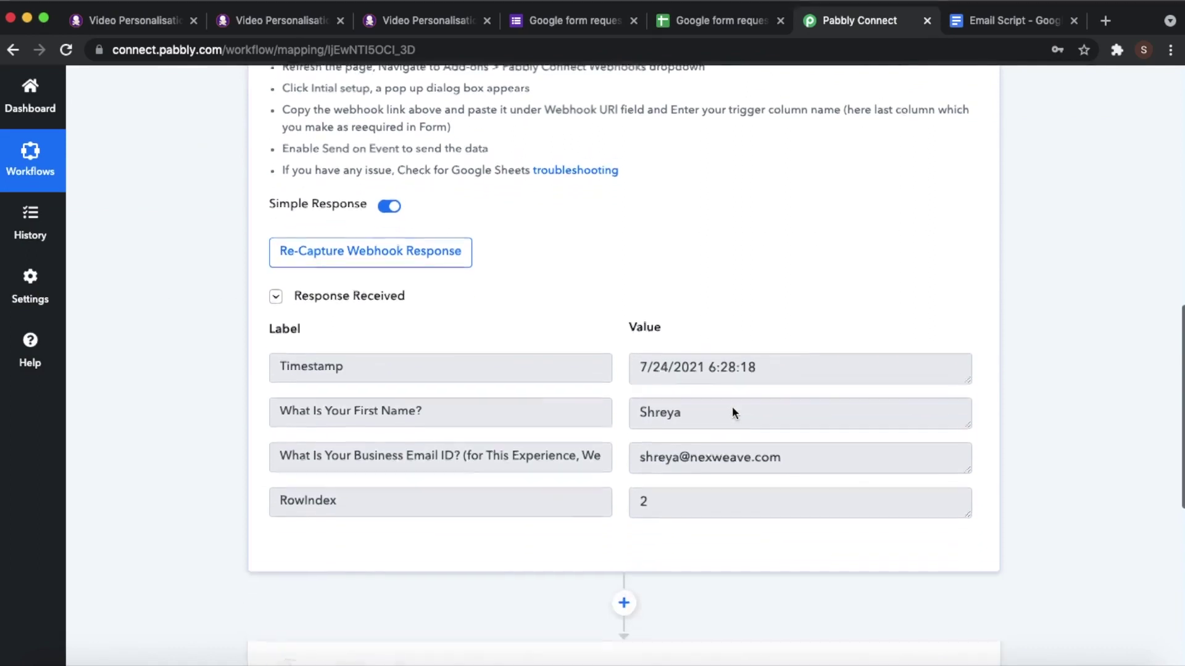
{"action": "scroll", "coordinate": [734, 414], "scroll_direction": "down", "scroll_amount": 1}
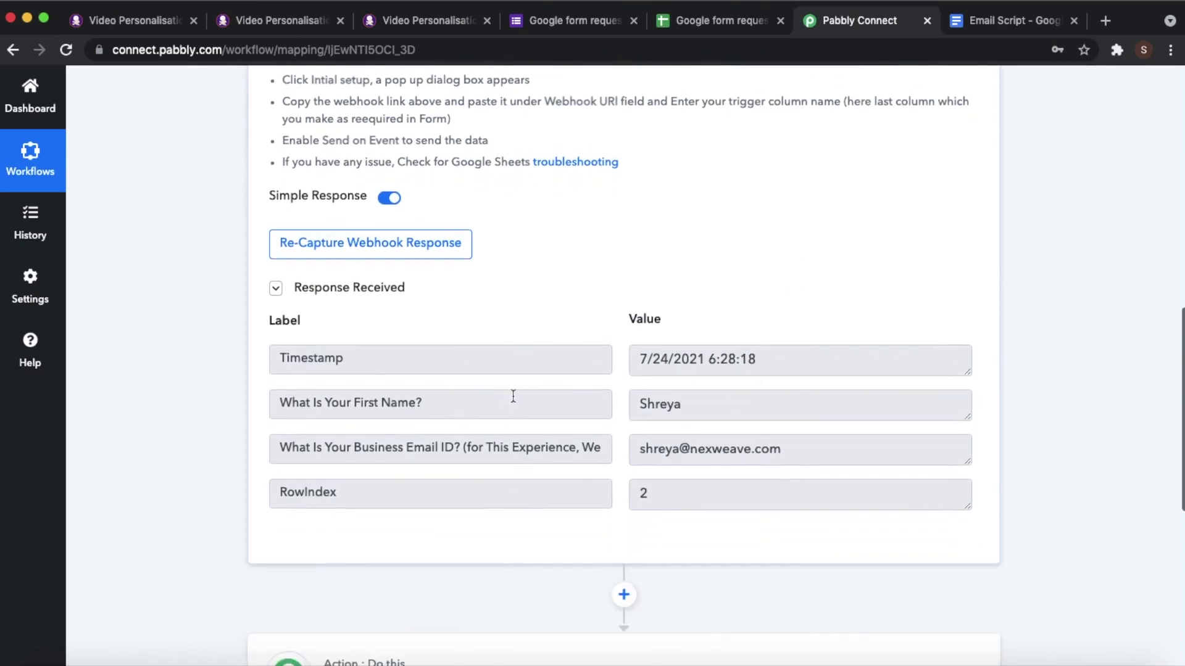
{"action": "left_click", "coordinate": [751, 21]}
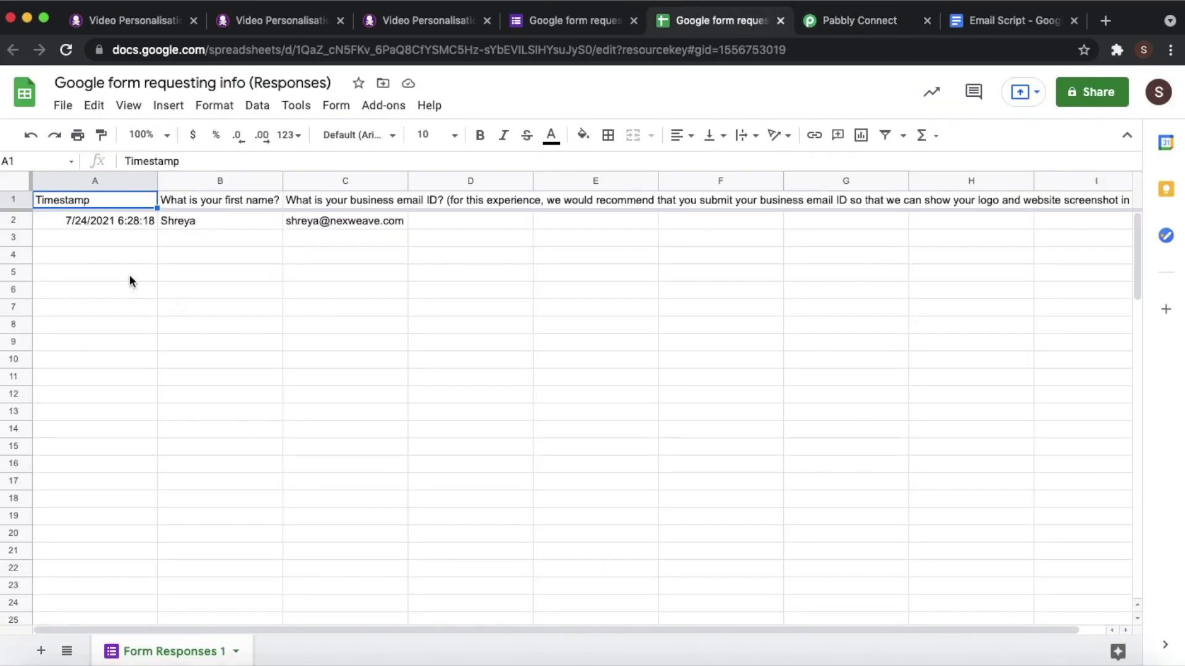
{"action": "left_click", "coordinate": [844, 21]}
- Collapse the trigger, expand the action step's app choices, then switch to the Nexweave image template
{"action": "scroll", "coordinate": [836, 371], "scroll_direction": "up", "scroll_amount": 10}
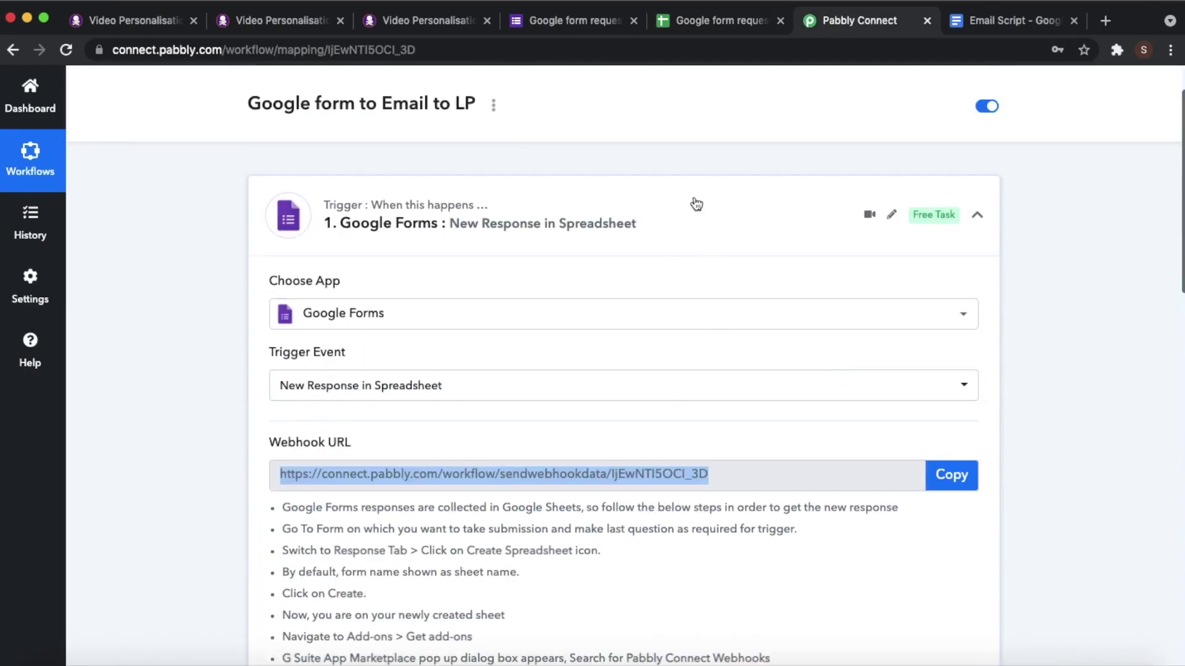
{"action": "left_click", "coordinate": [693, 203]}
{"action": "scroll", "coordinate": [710, 255], "scroll_direction": "down", "scroll_amount": 2}
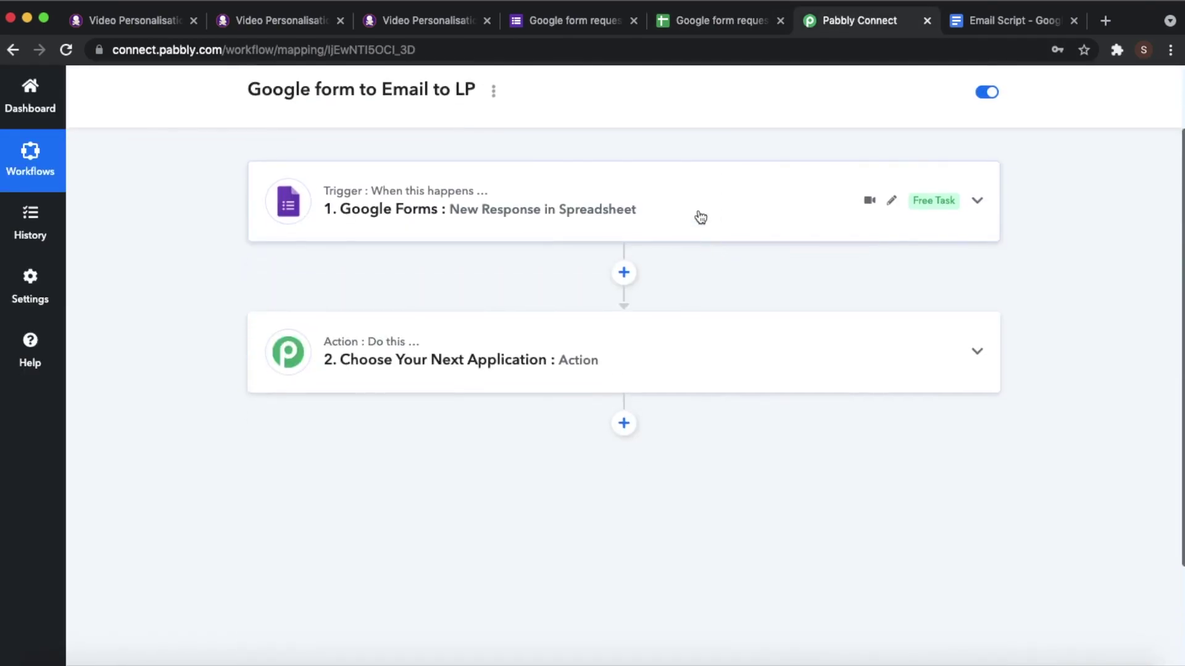
{"action": "left_click", "coordinate": [674, 309]}
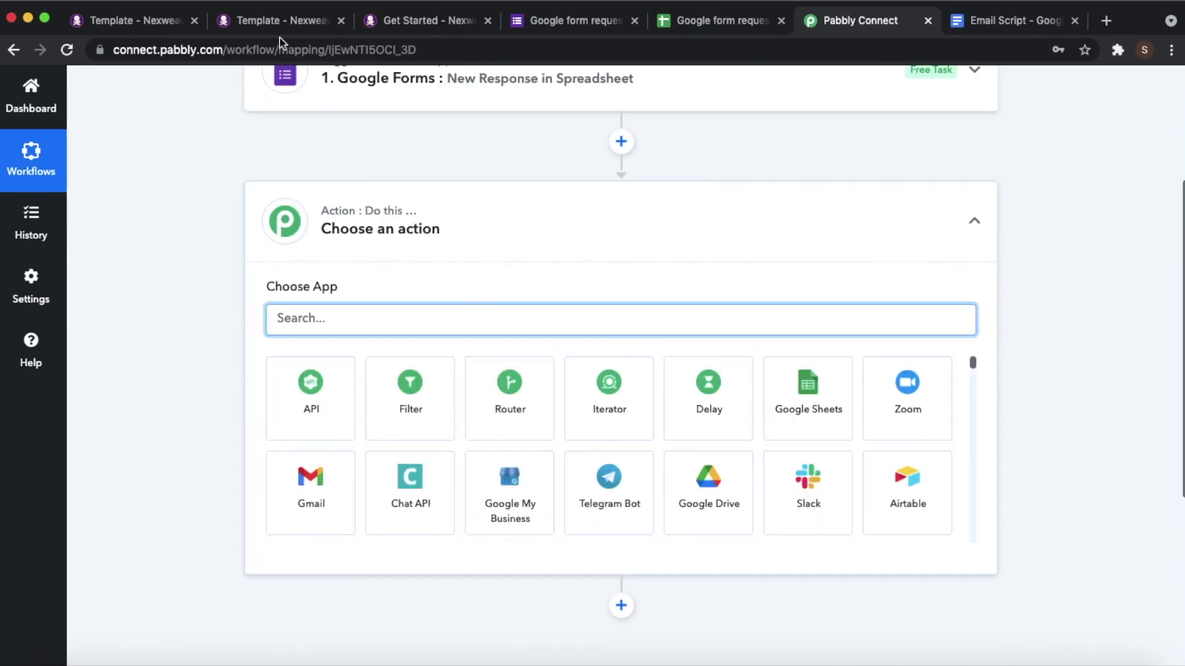
{"action": "left_click", "coordinate": [257, 20]}
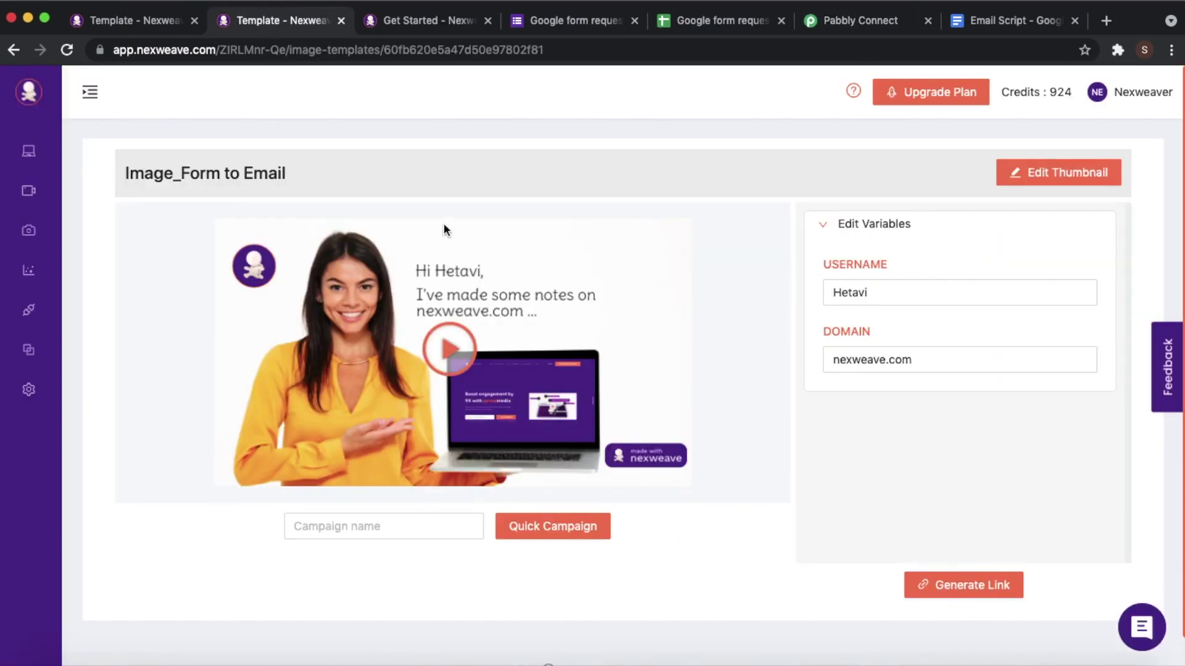
- Inspect the USERNAME and DOMAIN variables in the Nex Video_Form to Email template
{"action": "left_click", "coordinate": [96, 14]}
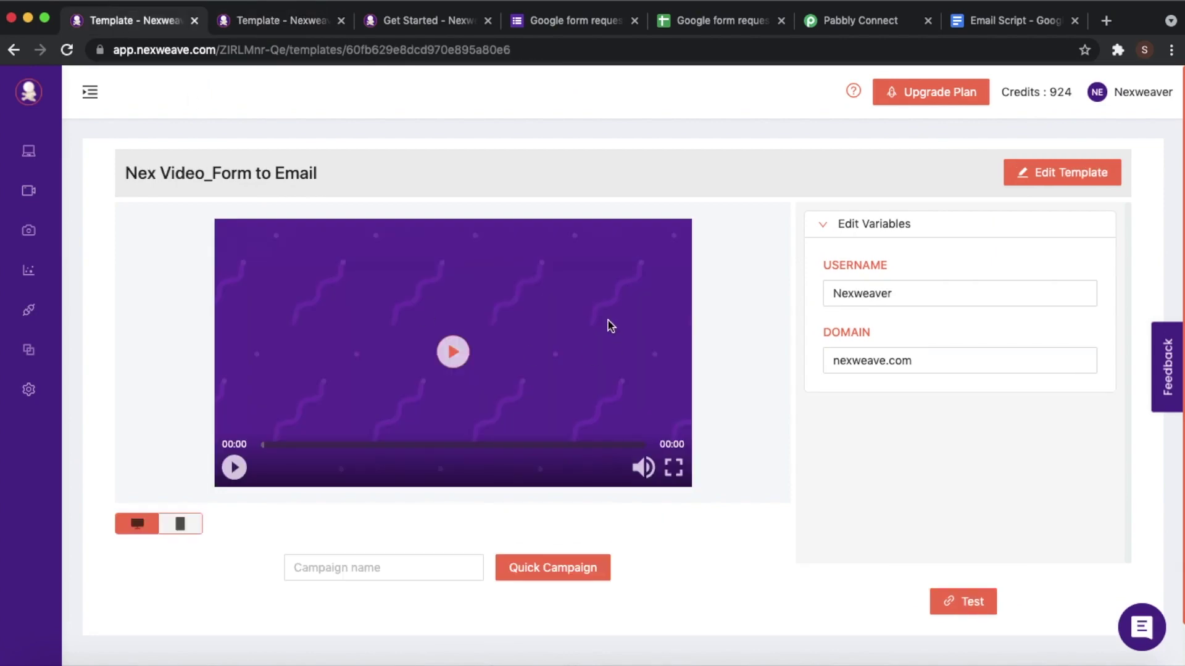
{"action": "left_click", "coordinate": [893, 263]}
{"action": "left_click_drag", "start_coordinate": [892, 263], "coordinate": [779, 278]}
{"action": "left_click_drag", "start_coordinate": [898, 335], "coordinate": [800, 331]}
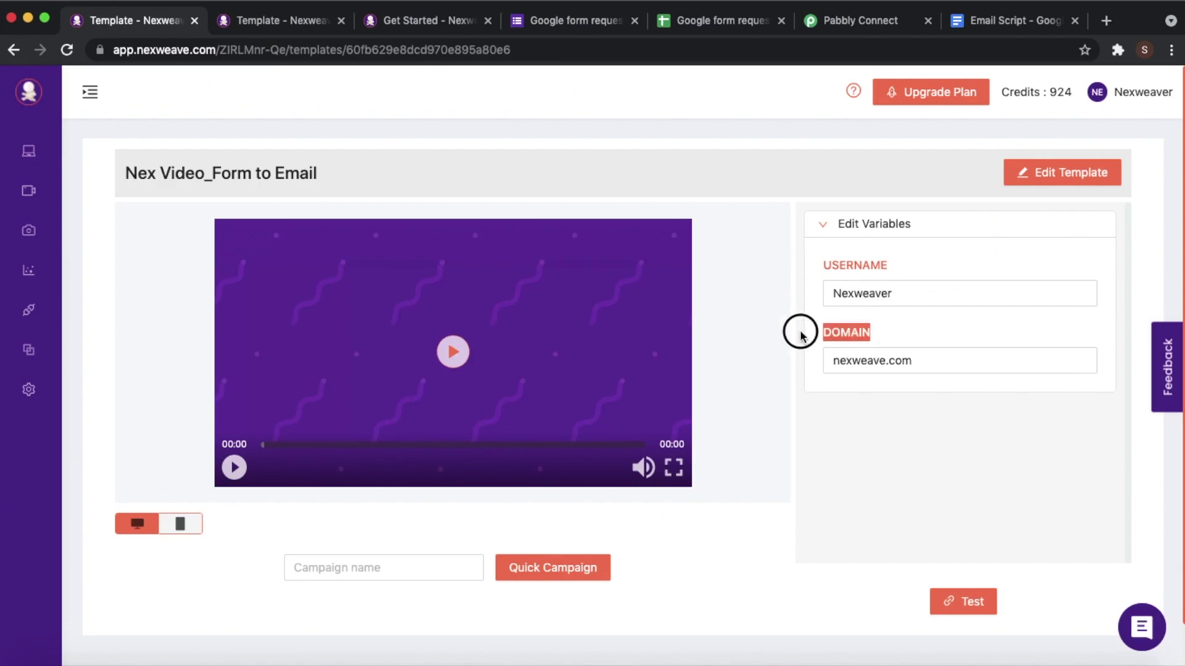
{"action": "left_click", "coordinate": [879, 436]}
- Glance at the Google form and the Nexweave image template, then return to the Pabbly workflow
{"action": "left_click", "coordinate": [591, 26]}
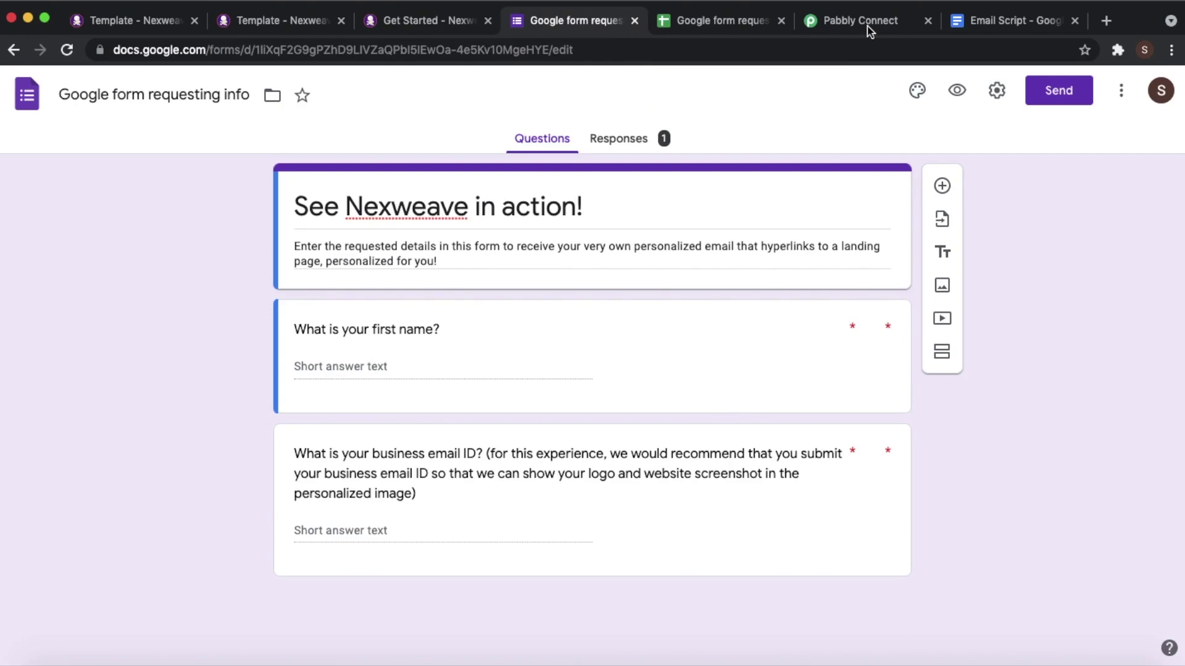
{"action": "left_click", "coordinate": [270, 21]}
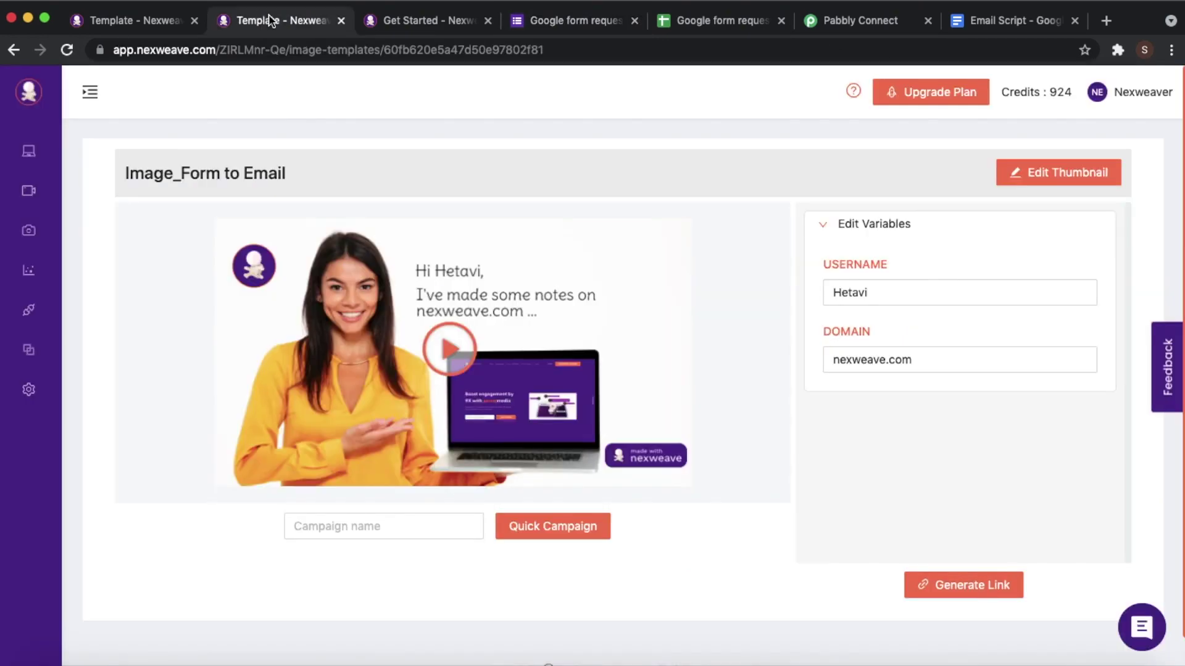
{"action": "left_click", "coordinate": [549, 20]}
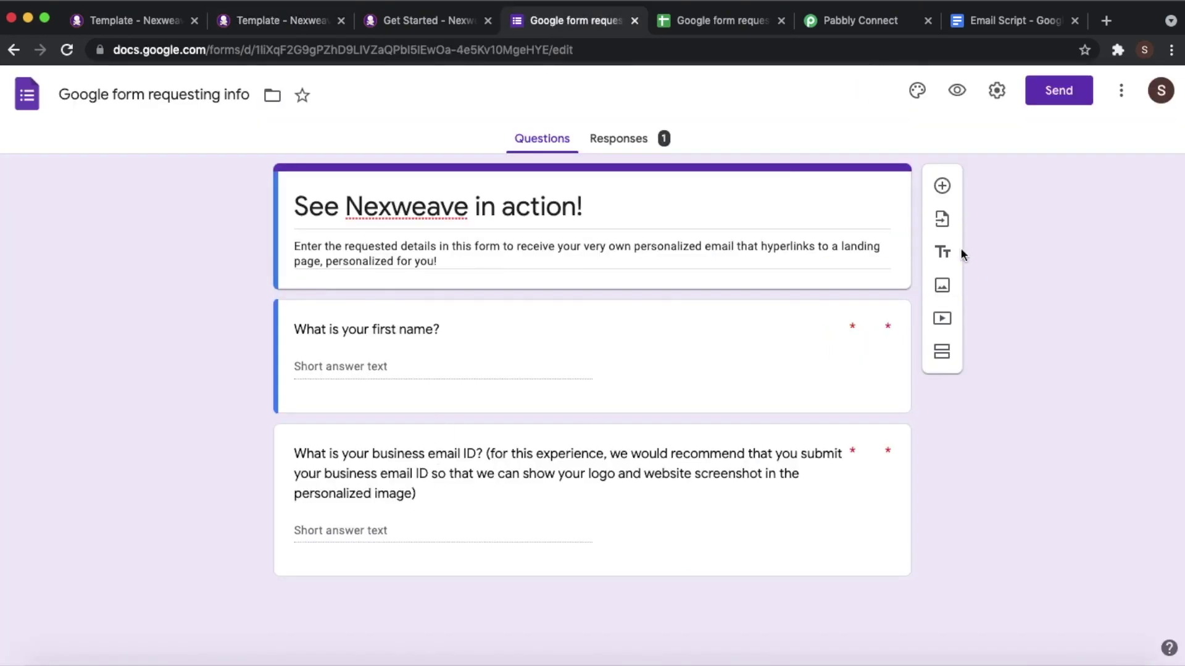
{"action": "left_click", "coordinate": [837, 18]}
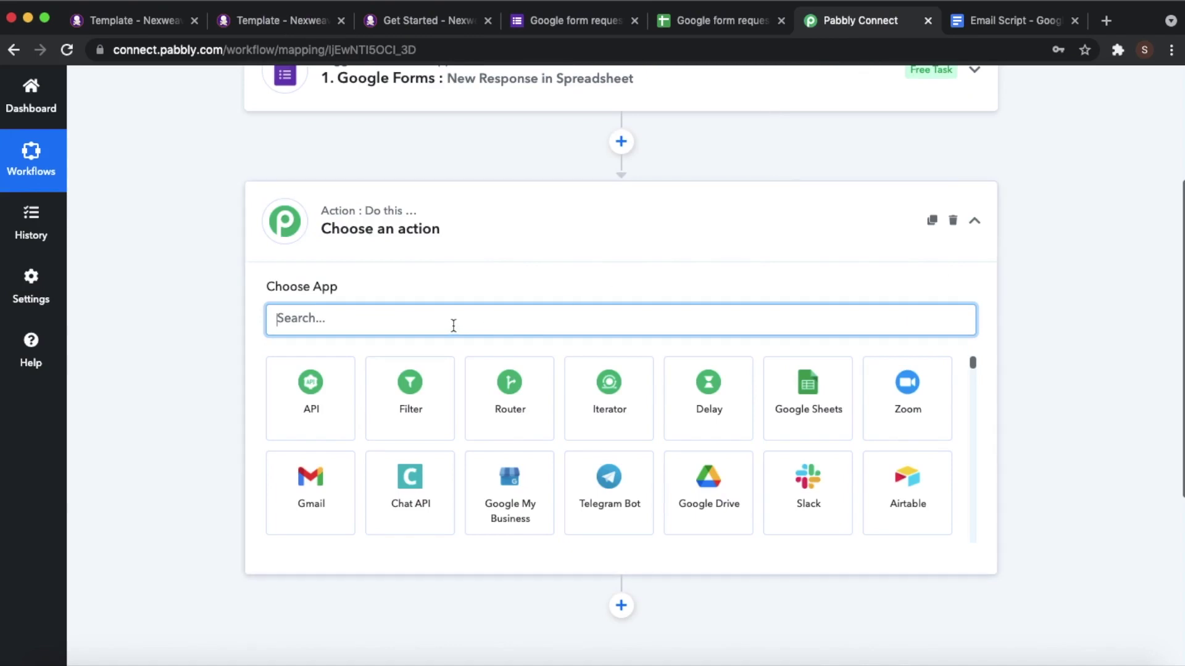
- Set the action step to Text Formatter's Split Text event and connect it
{"action": "type", "text": "text"}
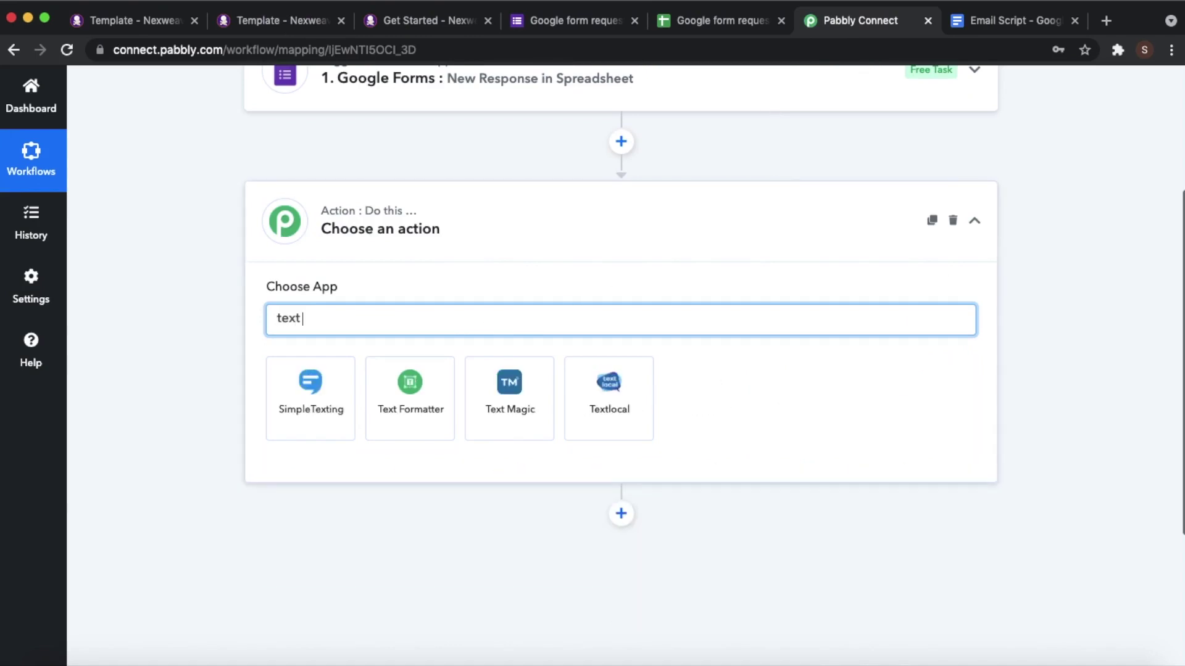
{"action": "left_click", "coordinate": [286, 438]}
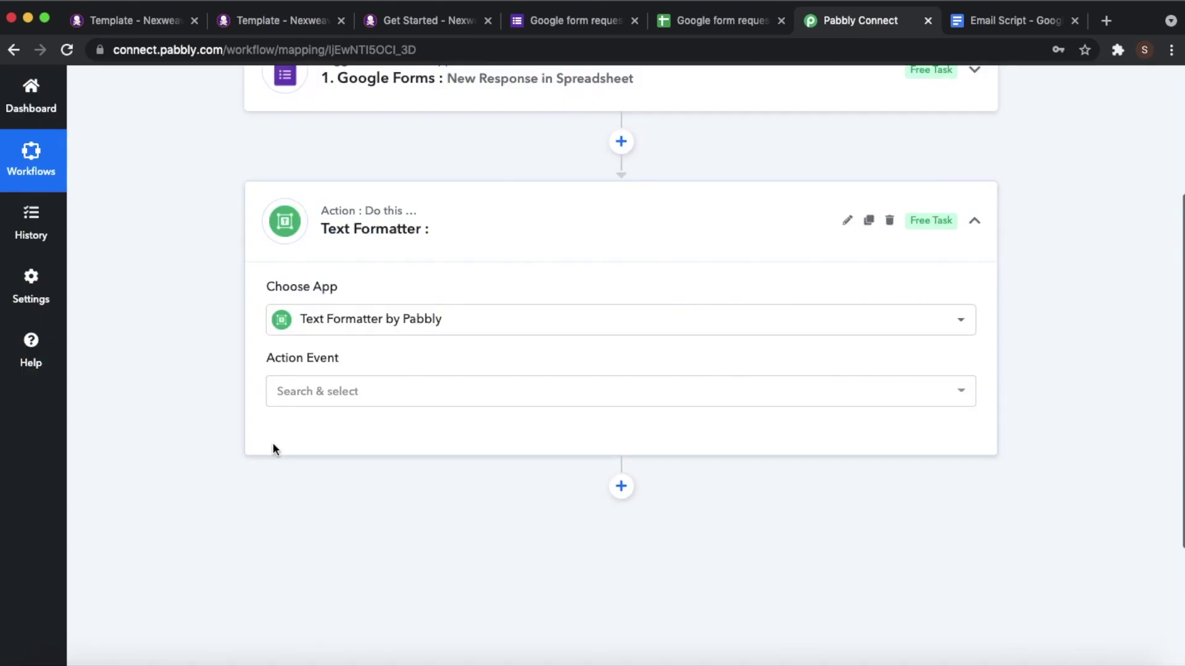
{"action": "left_click", "coordinate": [312, 395]}
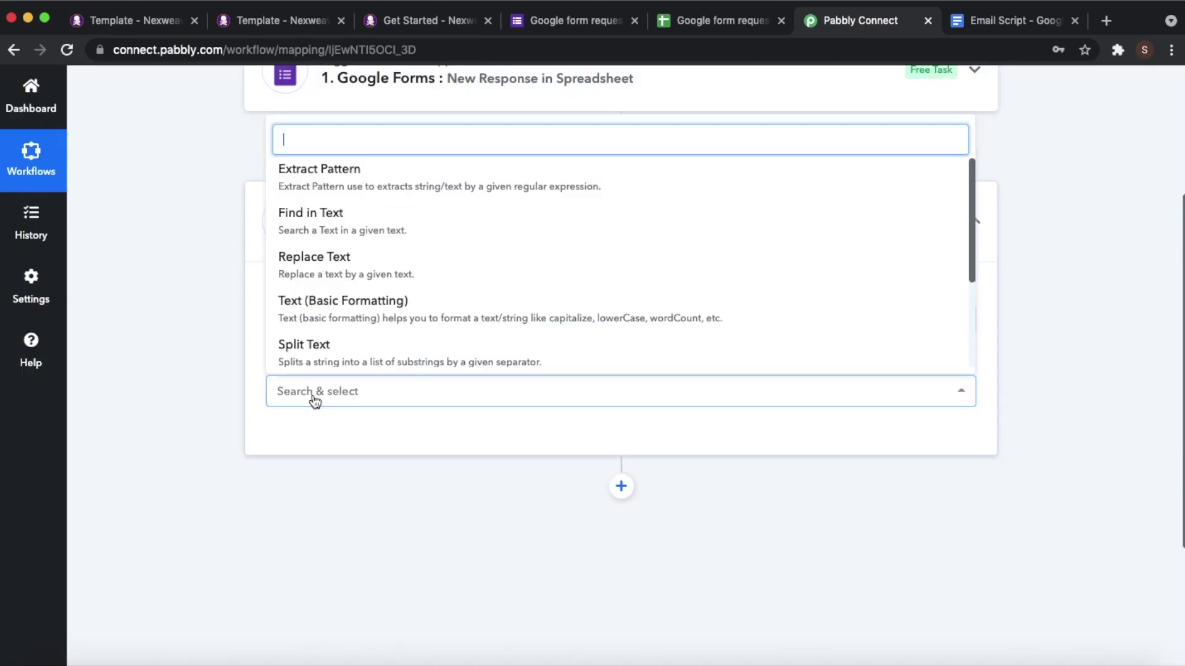
{"action": "left_click", "coordinate": [373, 364]}
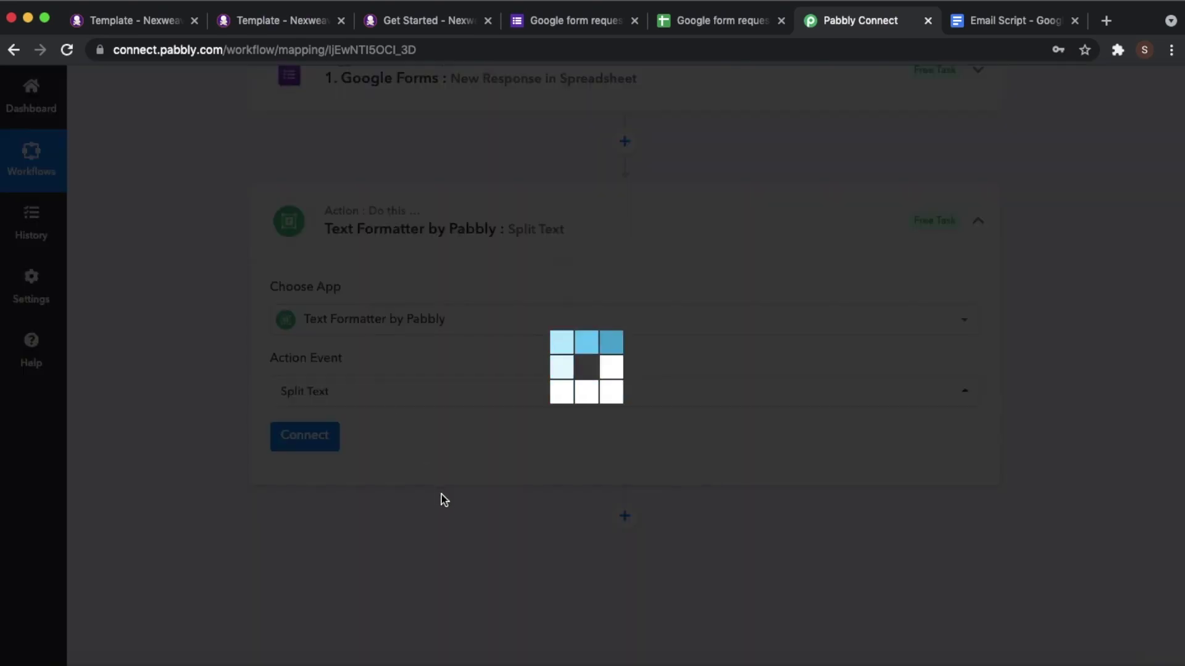
{"action": "left_click", "coordinate": [279, 436]}
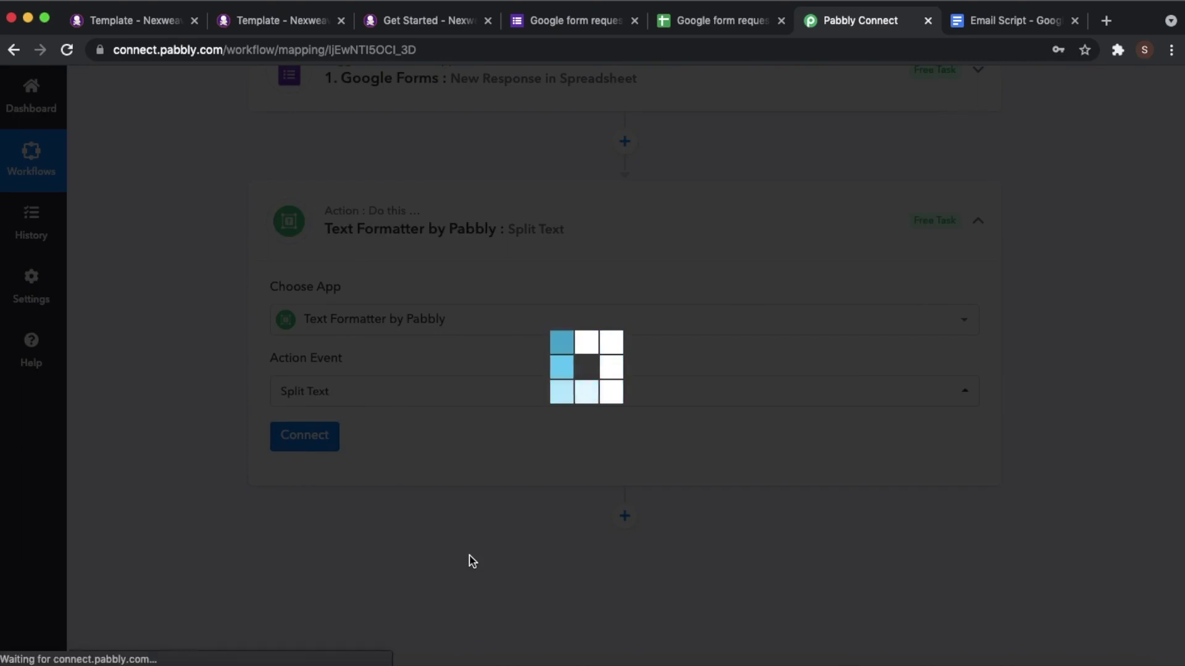
{"action": "scroll", "coordinate": [495, 532], "scroll_direction": "down", "scroll_amount": 3}
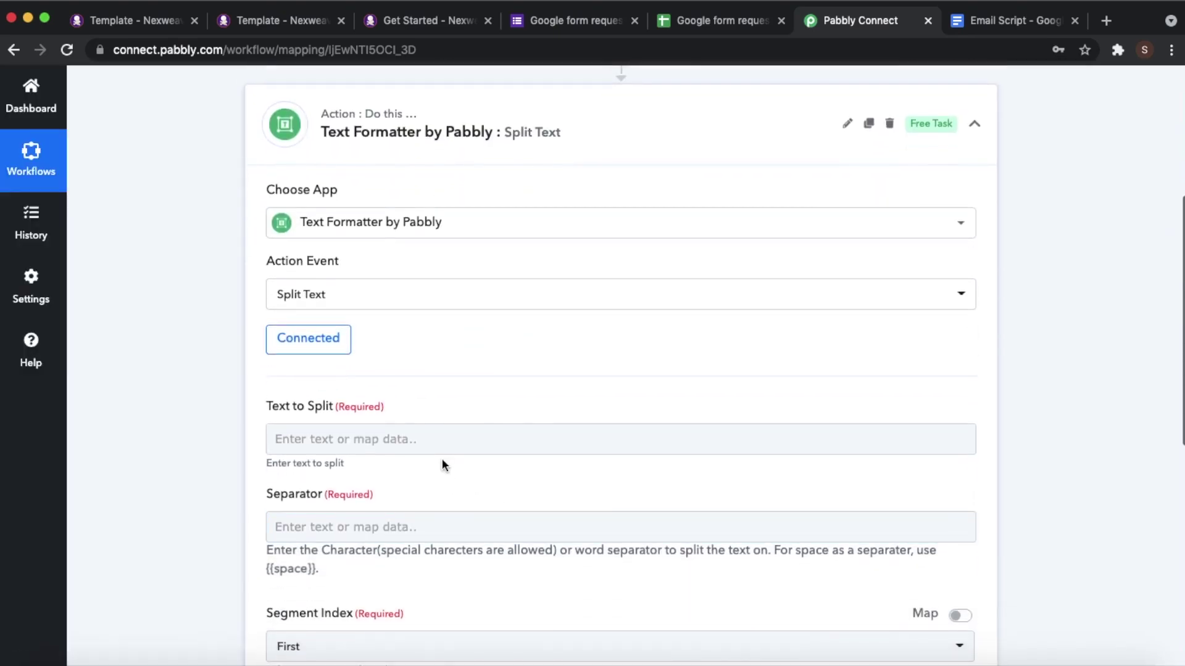
{"action": "scroll", "coordinate": [442, 458], "scroll_direction": "down", "scroll_amount": 2}
{"action": "left_click", "coordinate": [383, 343]}
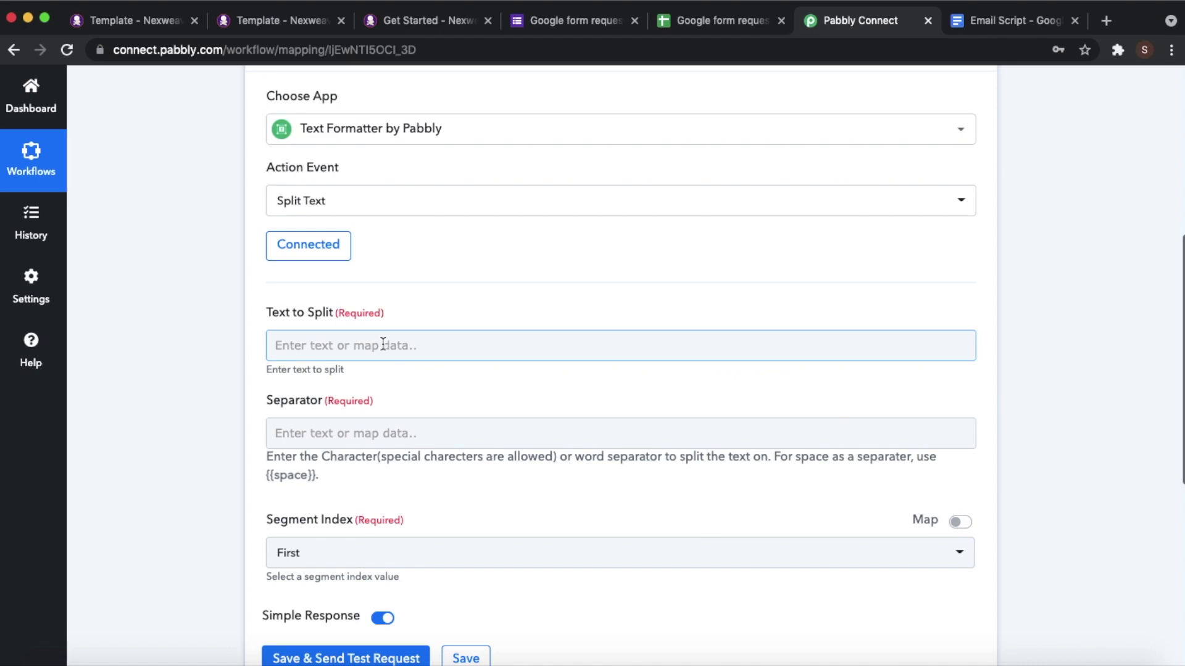
- Map the Google Forms Business Email ID answer into Text to Split
{"action": "left_click", "coordinate": [383, 344]}
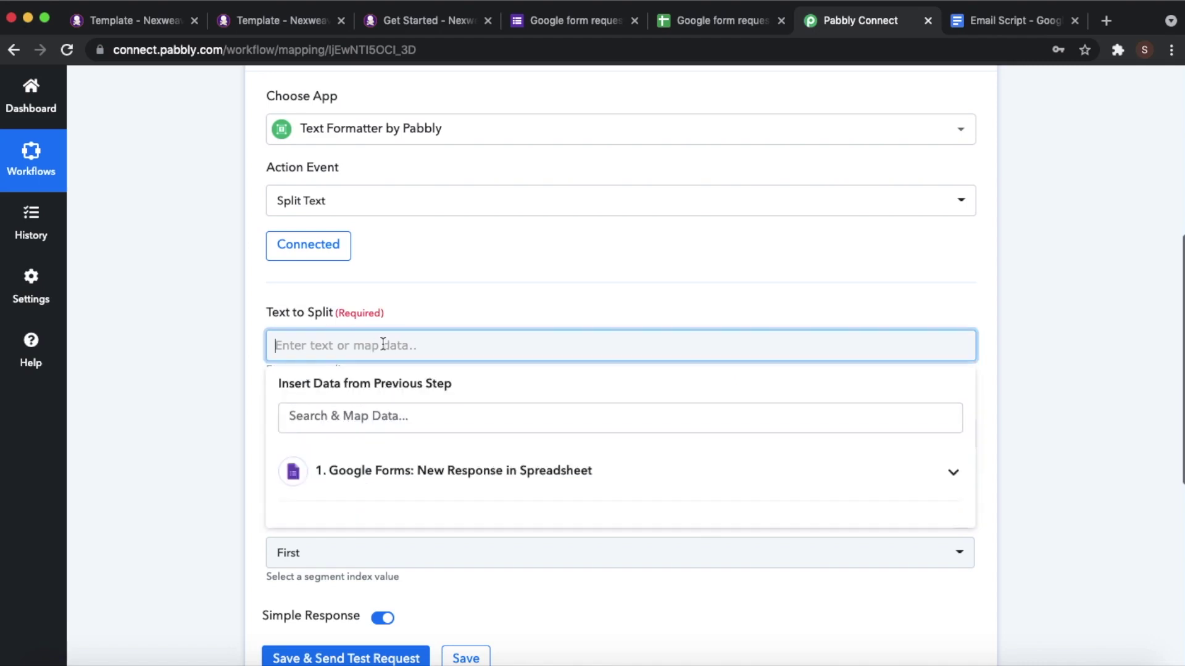
{"action": "left_click", "coordinate": [443, 480]}
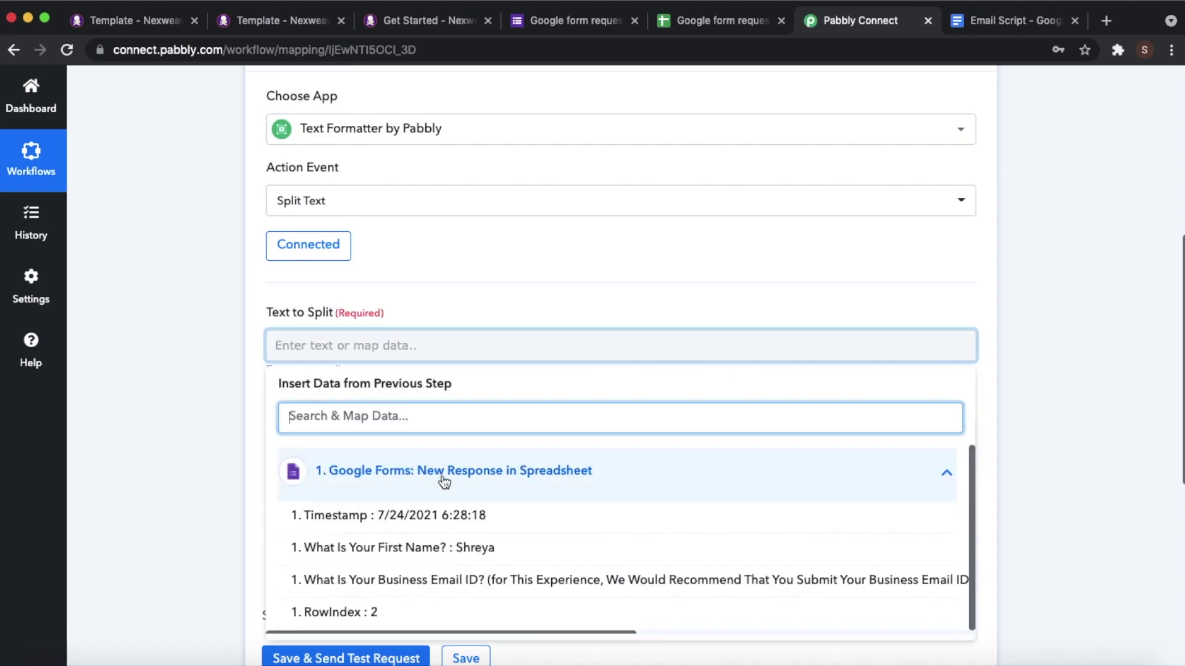
{"action": "left_click", "coordinate": [460, 577]}
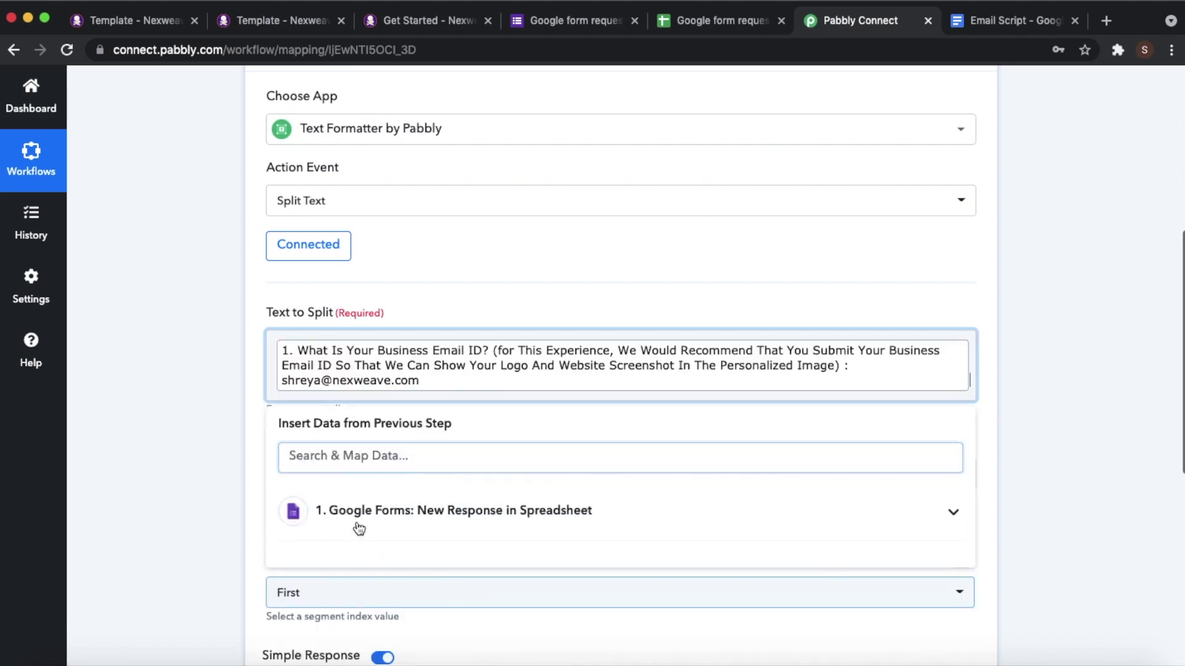
{"action": "left_click", "coordinate": [177, 397]}
{"action": "left_click", "coordinate": [444, 370]}
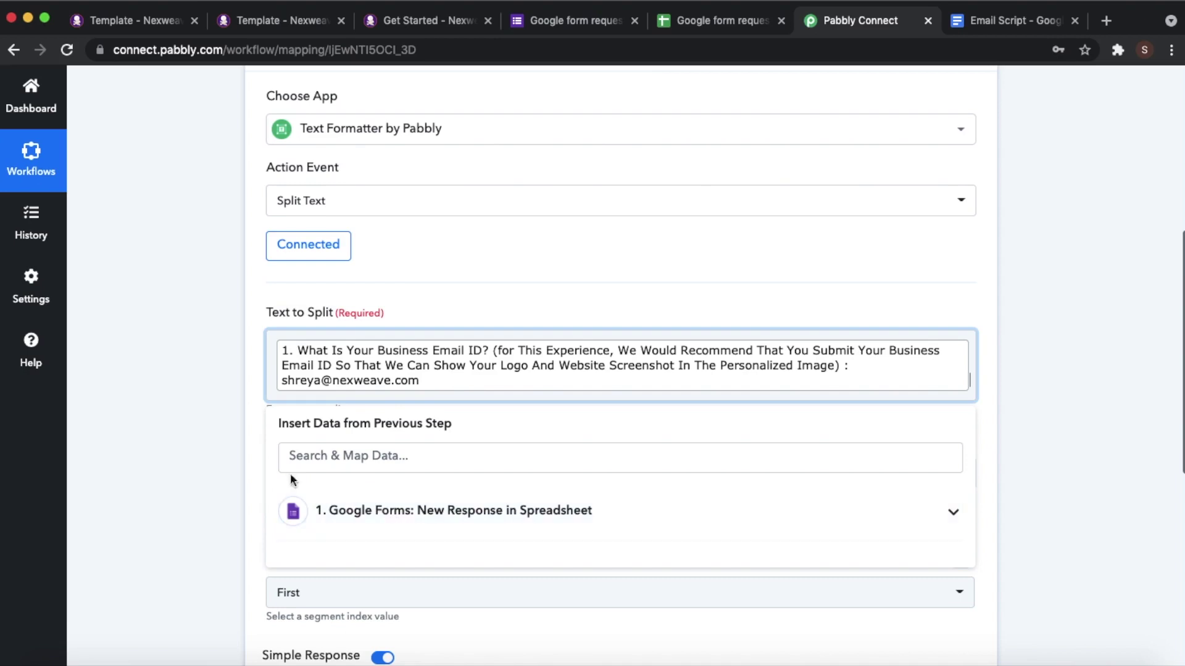
{"action": "left_click", "coordinate": [211, 431]}
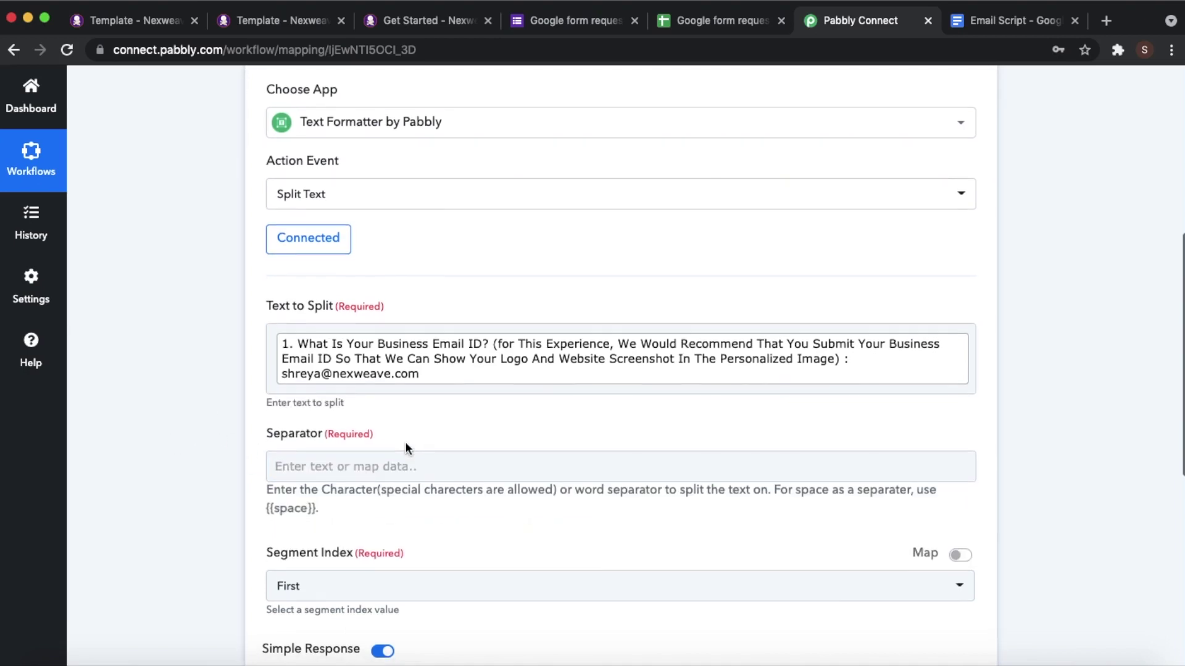
- Open the Separator field's data list and close it without mapping anything
{"action": "scroll", "coordinate": [345, 445], "scroll_direction": "down", "scroll_amount": 1}
{"action": "left_click", "coordinate": [320, 446]}
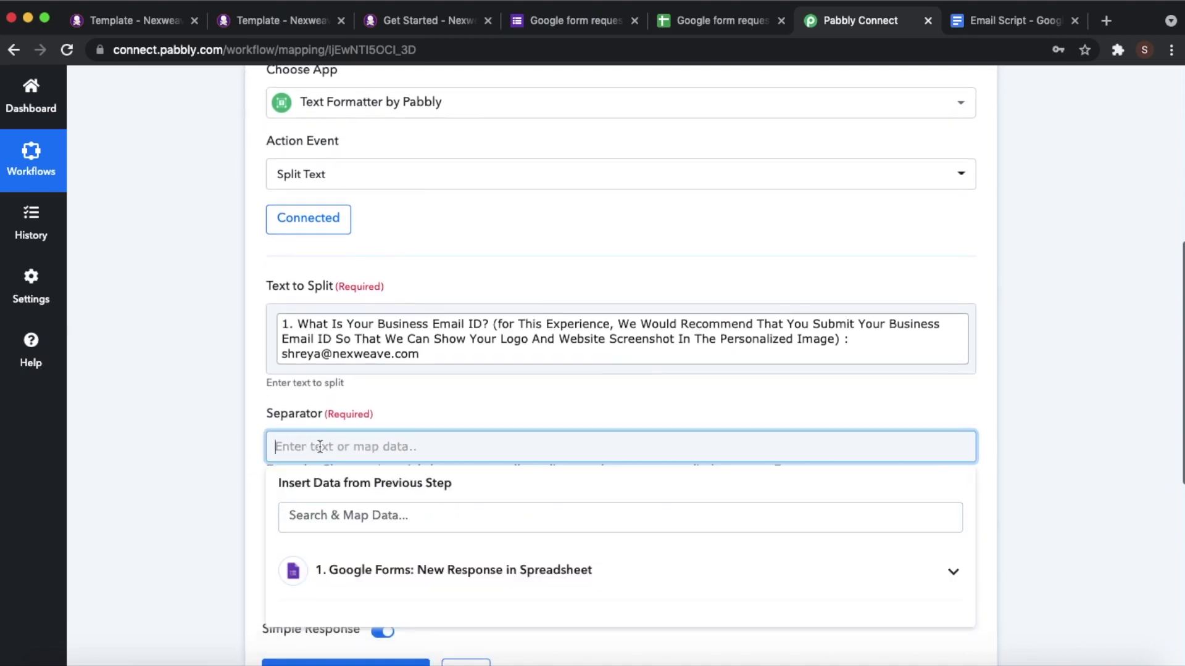
{"action": "left_click", "coordinate": [352, 573]}
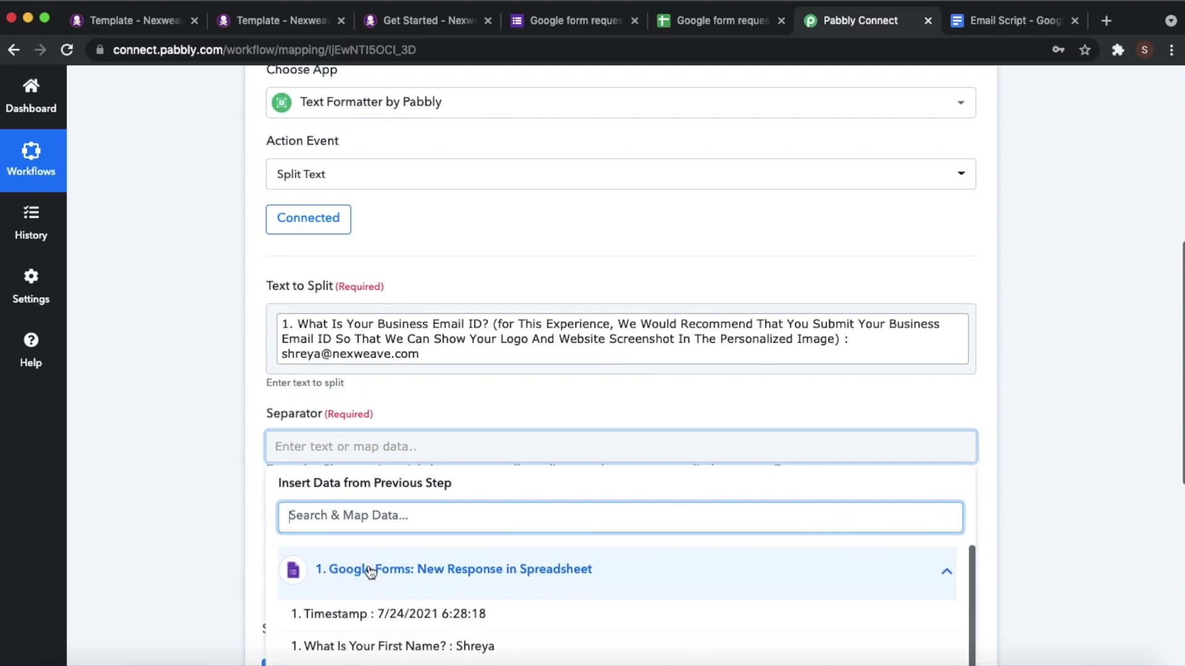
{"action": "scroll", "coordinate": [494, 620], "scroll_direction": "down", "scroll_amount": 3}
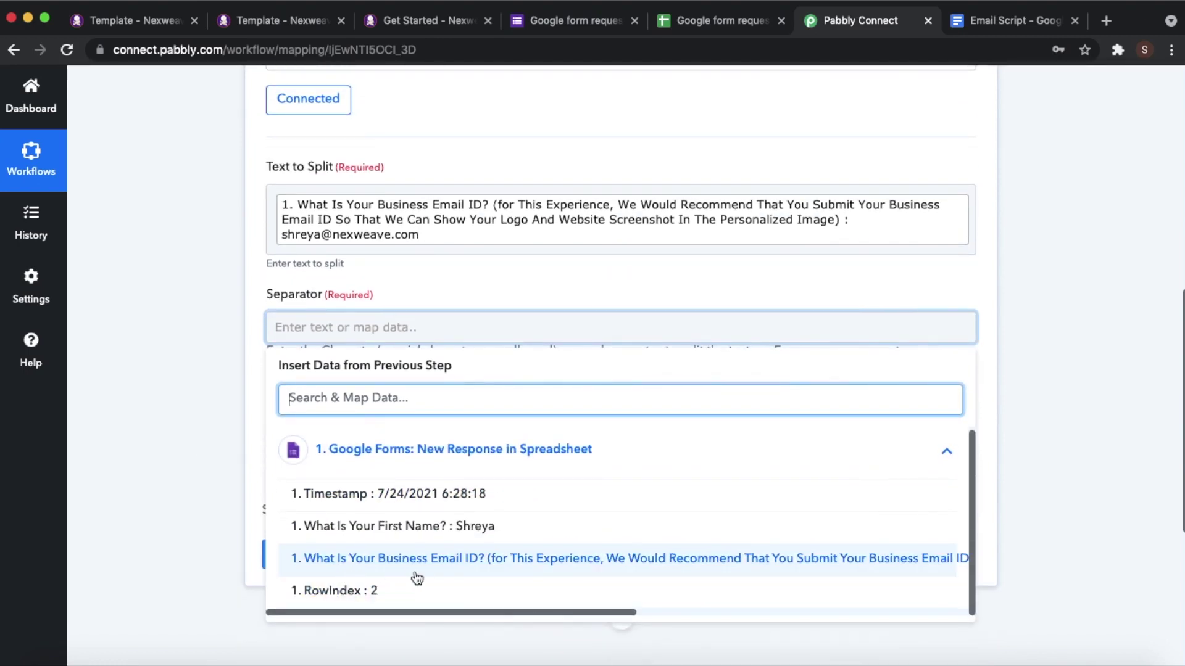
{"action": "left_click", "coordinate": [193, 432]}
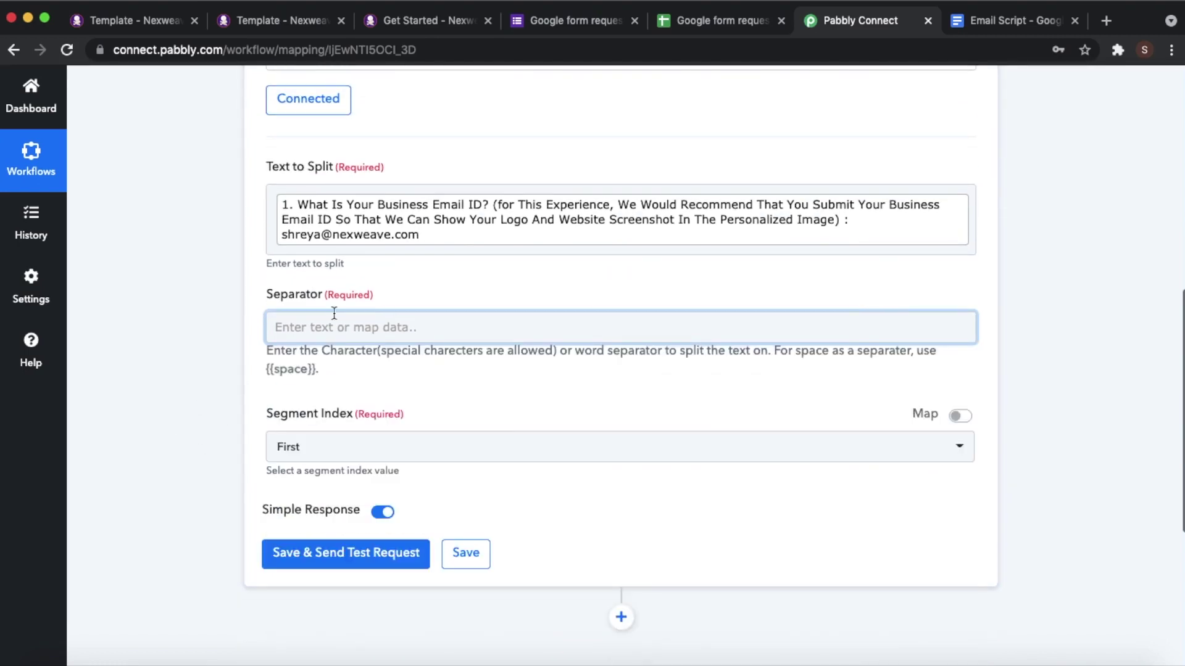
{"action": "scroll", "coordinate": [340, 308], "scroll_direction": "up", "scroll_amount": 10}
{"action": "scroll", "coordinate": [339, 312], "scroll_direction": "down", "scroll_amount": 4}
{"action": "scroll", "coordinate": [476, 155], "scroll_direction": "up", "scroll_amount": 2}
{"action": "left_click", "coordinate": [475, 155]}
{"action": "scroll", "coordinate": [549, 452], "scroll_direction": "down", "scroll_amount": 10}
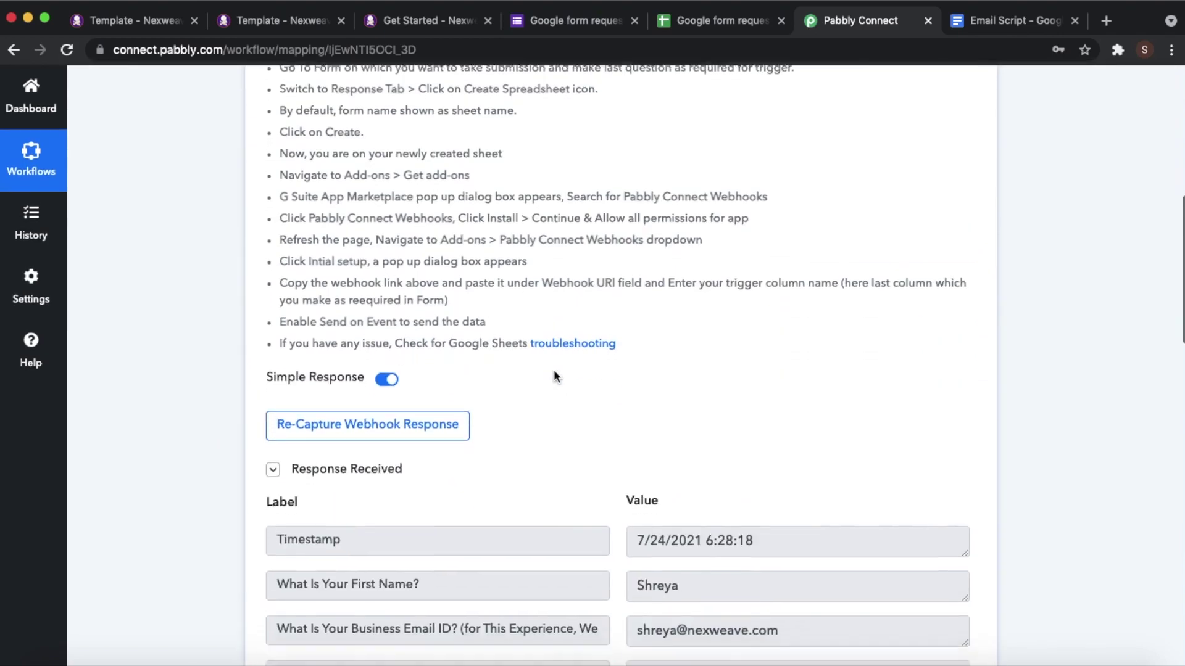
{"action": "scroll", "coordinate": [555, 377], "scroll_direction": "down", "scroll_amount": 1}
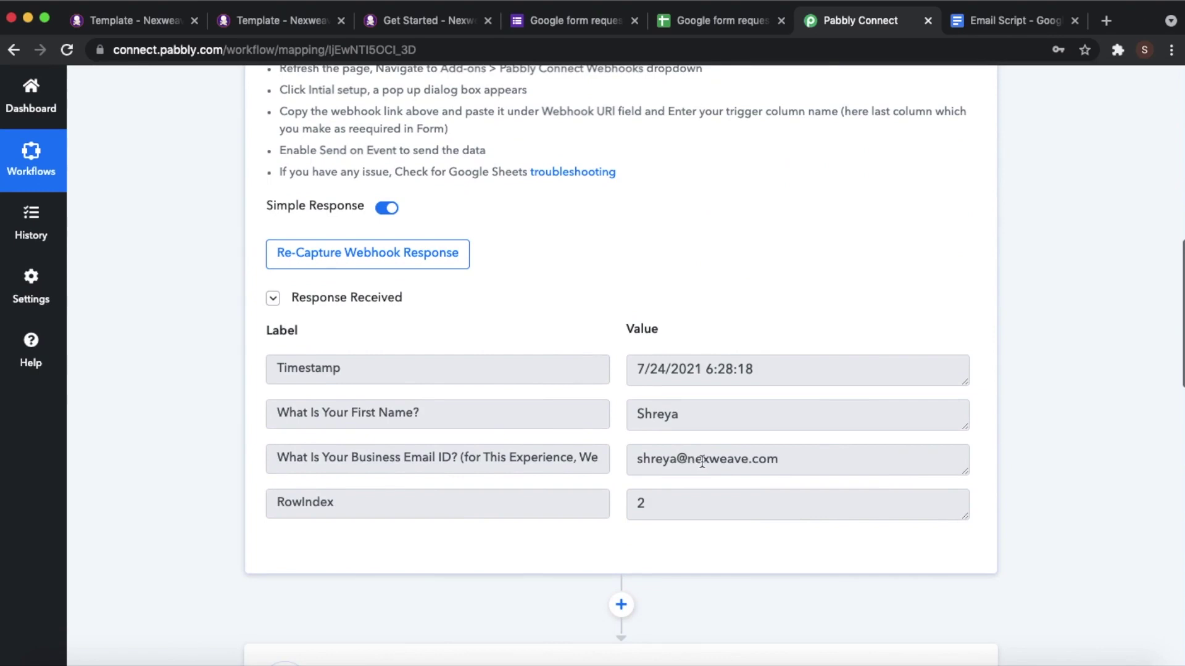
{"action": "left_click_drag", "start_coordinate": [688, 462], "coordinate": [778, 461]}
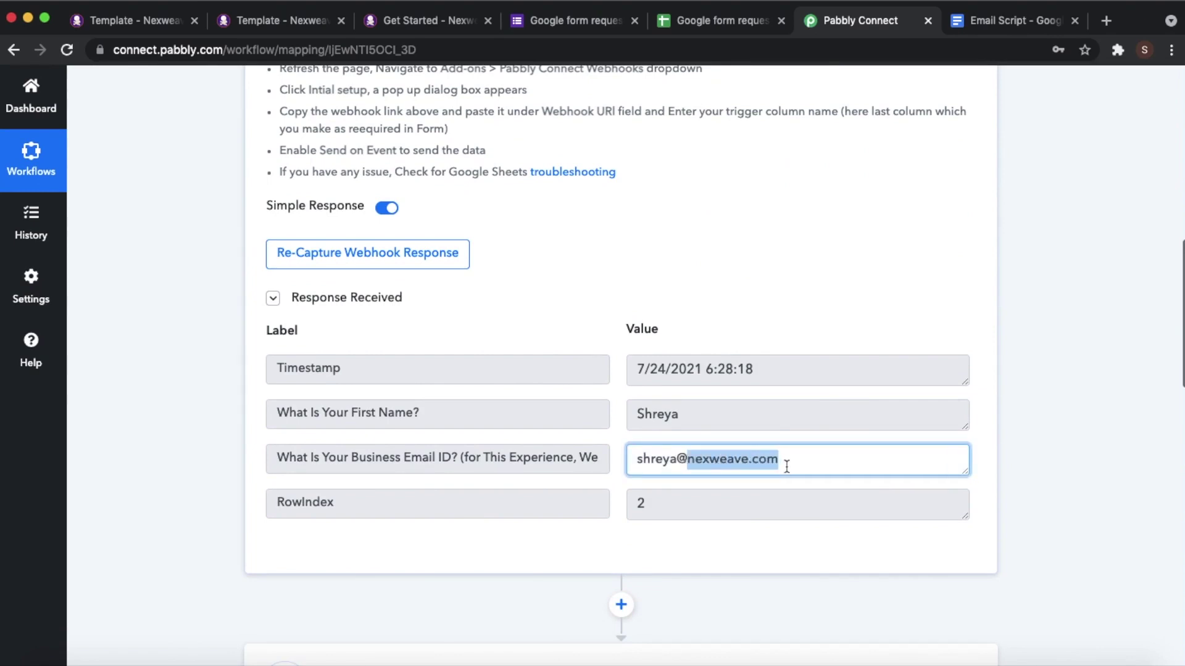
{"action": "left_click", "coordinate": [1015, 472]}
{"action": "scroll", "coordinate": [733, 494], "scroll_direction": "down", "scroll_amount": 8}
{"action": "scroll", "coordinate": [732, 494], "scroll_direction": "down", "scroll_amount": 4}
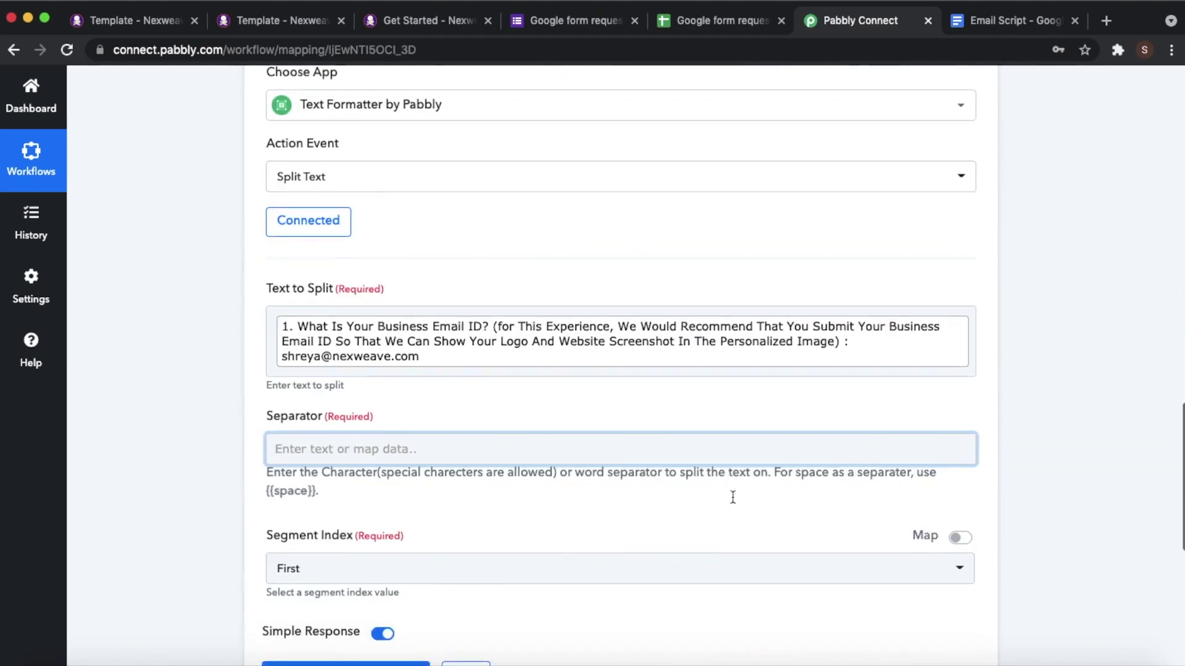
- Set Separator to '@' and Segment Index to Second, then send a test request
{"action": "left_click", "coordinate": [596, 426]}
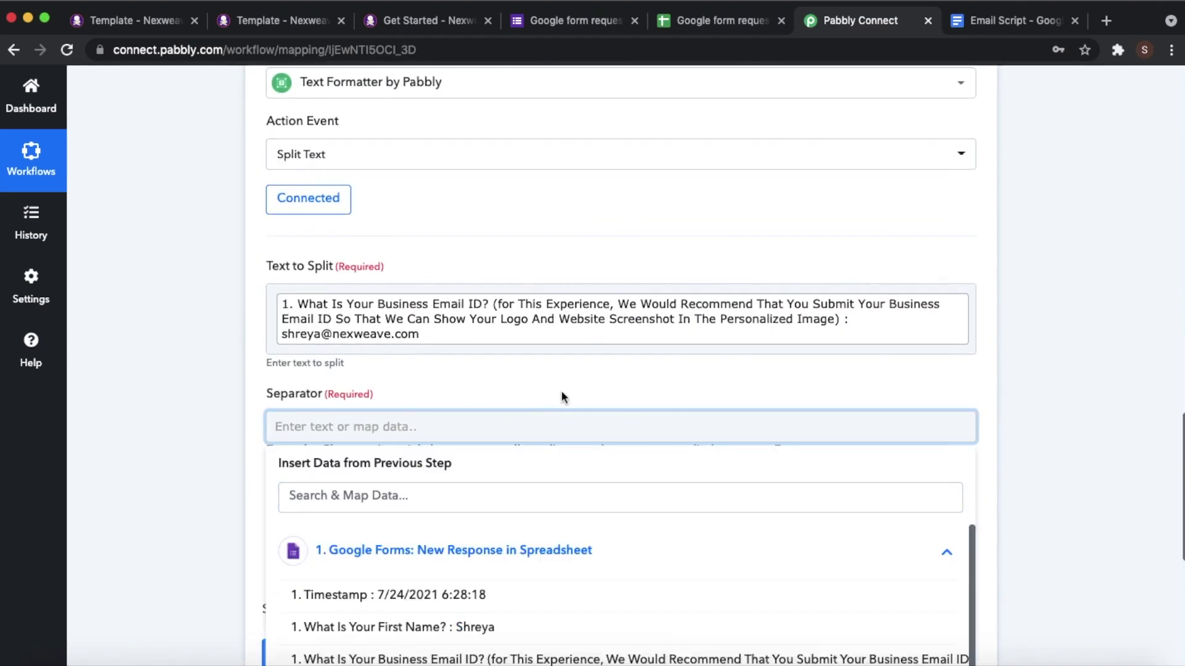
{"action": "type", "text": "@"}
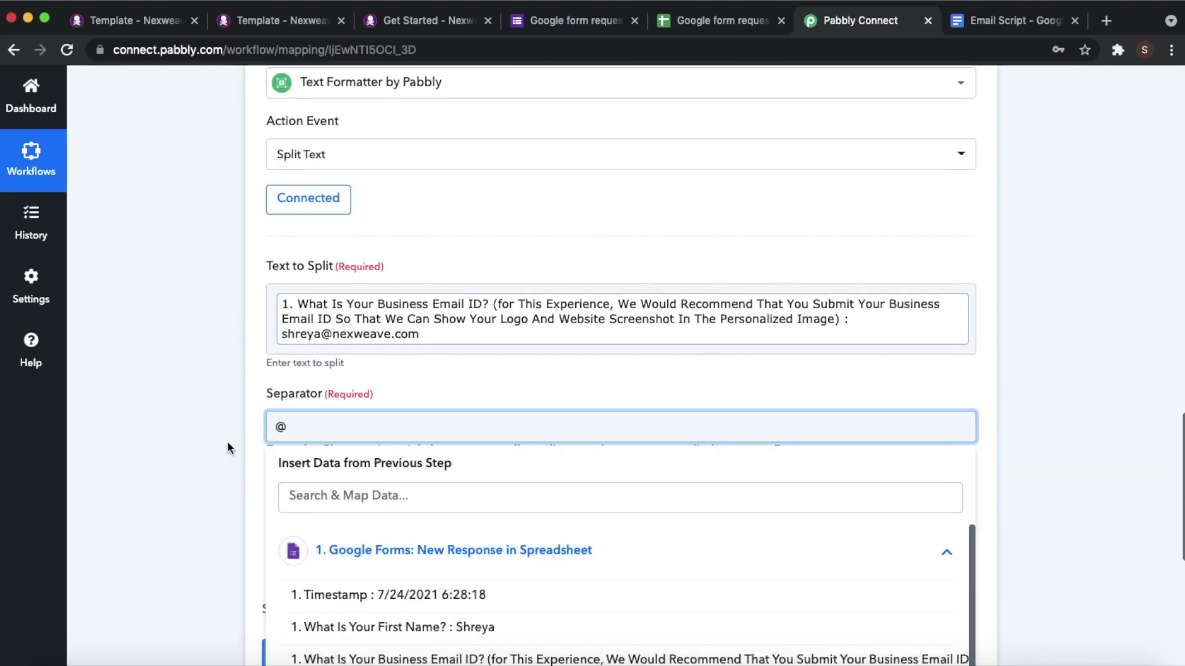
{"action": "left_click", "coordinate": [170, 474]}
{"action": "scroll", "coordinate": [268, 501], "scroll_direction": "down", "scroll_amount": 2}
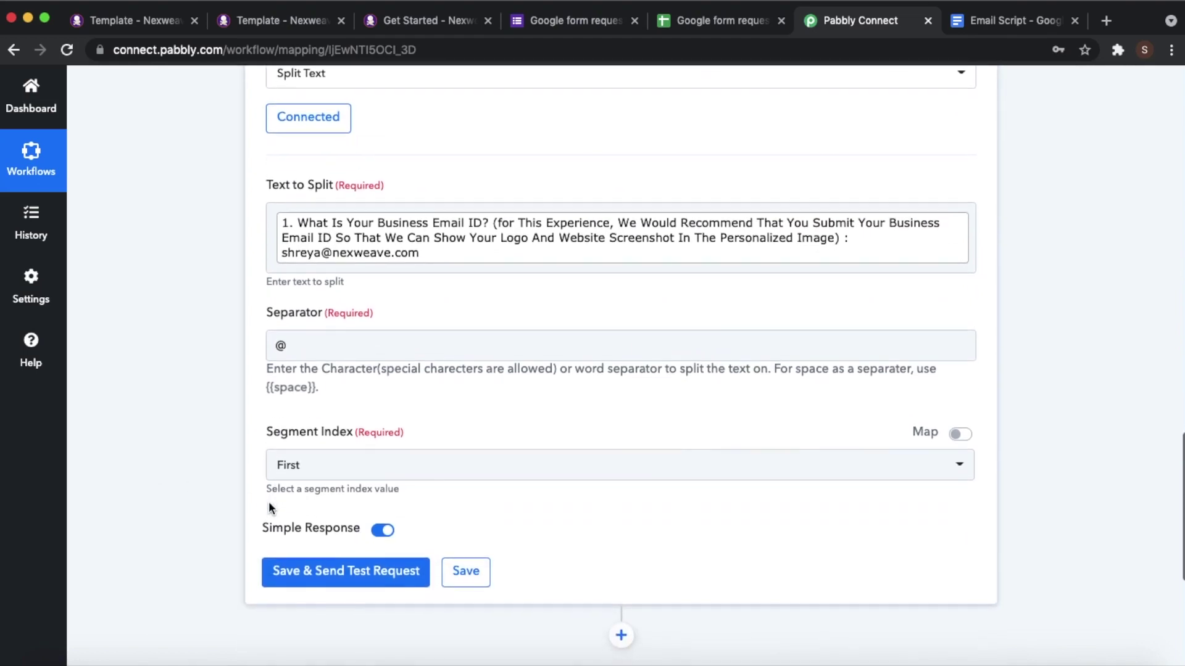
{"action": "left_click", "coordinate": [350, 463]}
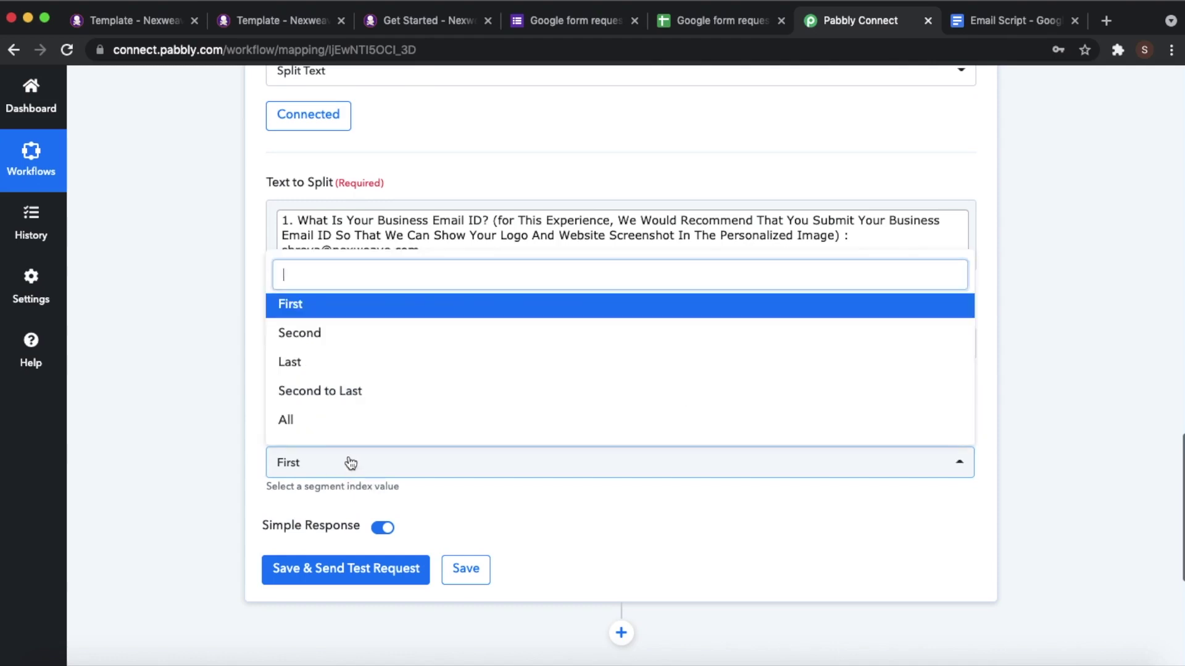
{"action": "left_click", "coordinate": [322, 338]}
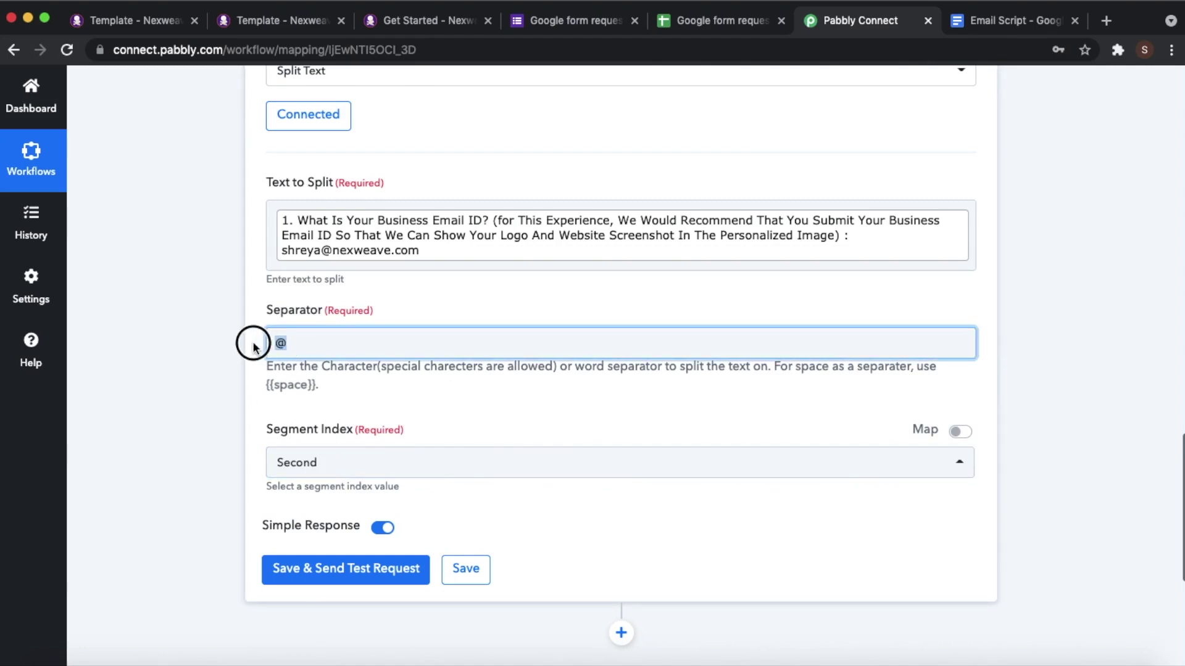
{"action": "left_click", "coordinate": [193, 445]}
{"action": "left_click", "coordinate": [301, 569]}
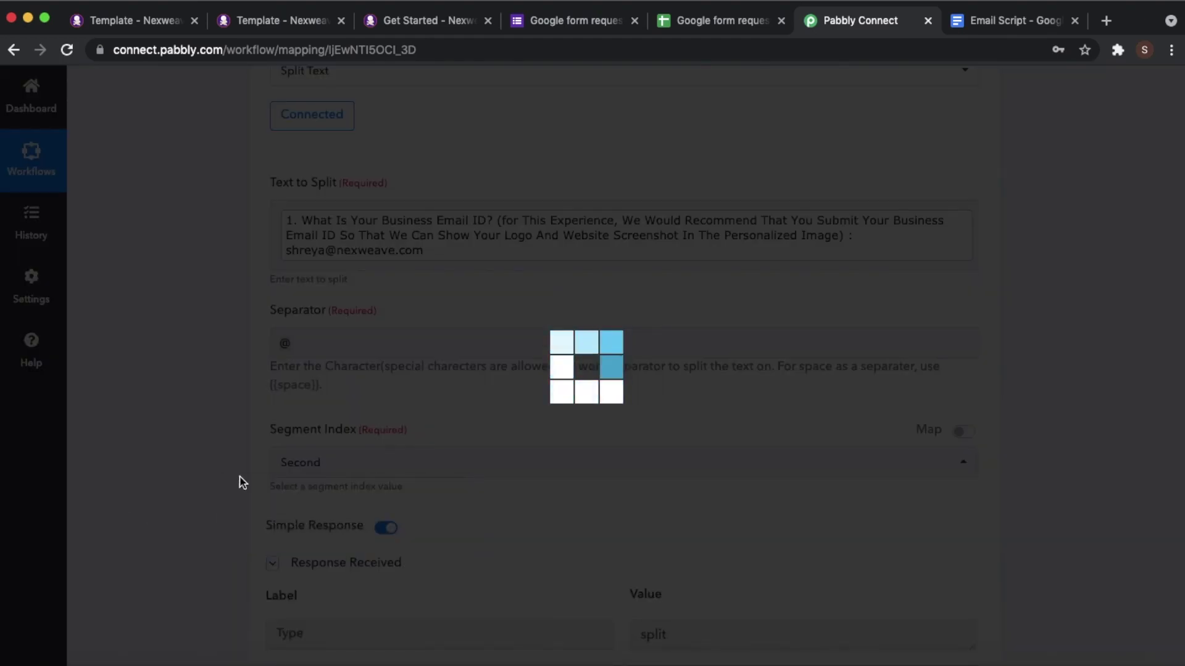
- Confirm the Split Text test Result reads nexweave.com
{"action": "scroll", "coordinate": [240, 476], "scroll_direction": "down", "scroll_amount": 5}
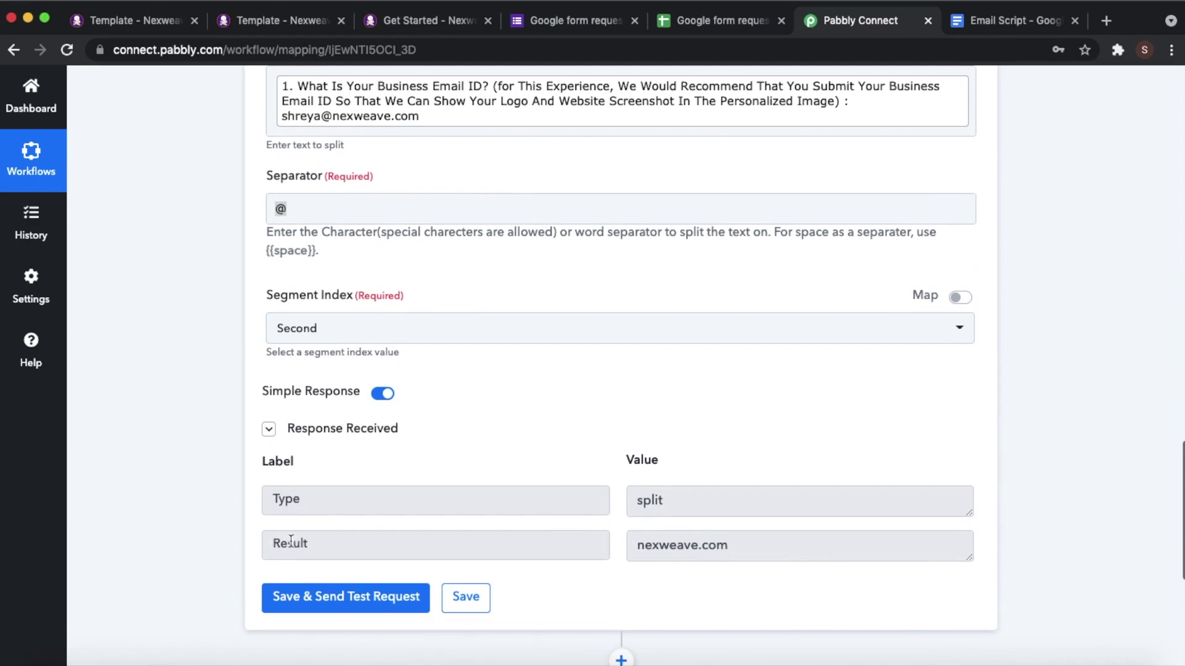
{"action": "left_click", "coordinate": [311, 545]}
{"action": "left_click_drag", "start_coordinate": [312, 545], "coordinate": [260, 548]}
{"action": "left_click", "coordinate": [773, 546]}
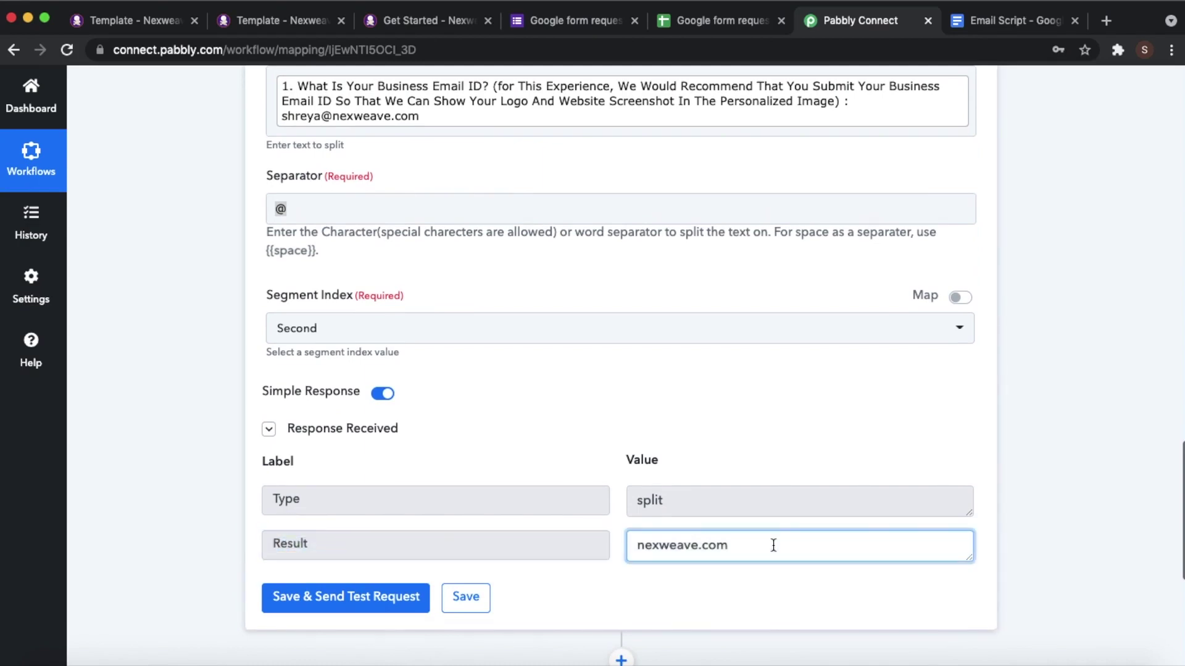
{"action": "scroll", "coordinate": [783, 531], "scroll_direction": "up", "scroll_amount": 8}
{"action": "scroll", "coordinate": [417, 396], "scroll_direction": "up", "scroll_amount": 10}
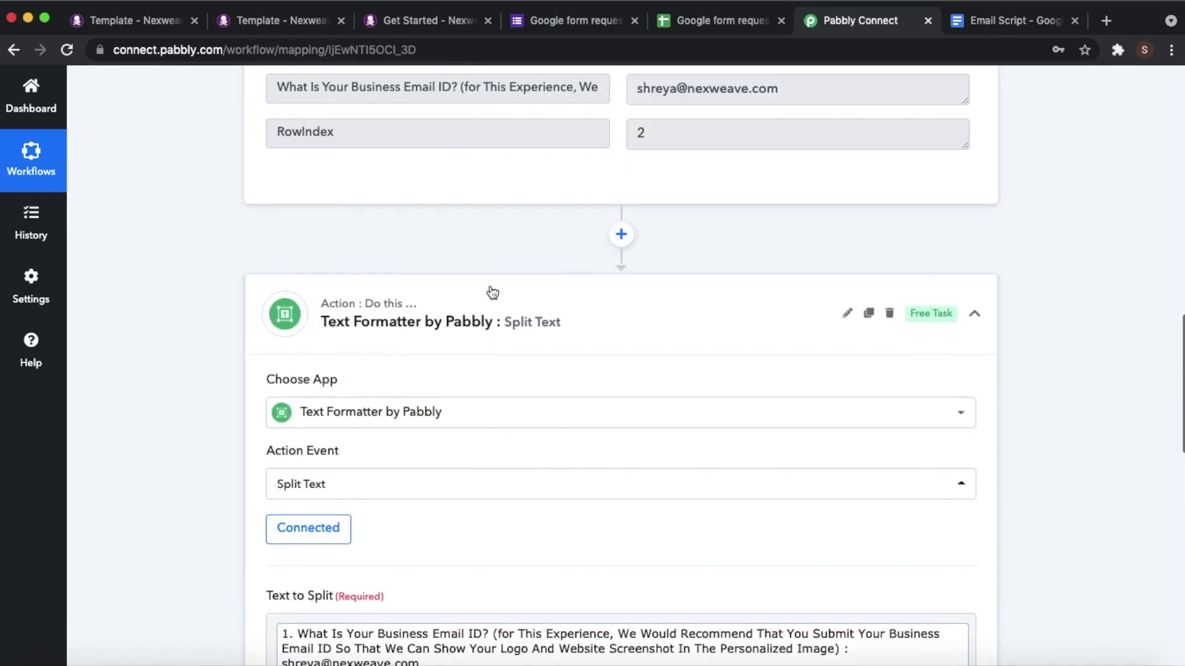
{"action": "left_click", "coordinate": [694, 325]}
{"action": "left_click", "coordinate": [696, 320]}
- Highlight the nexweave.com result again, collapse Split Text and add a new step below it
{"action": "scroll", "coordinate": [735, 444], "scroll_direction": "down", "scroll_amount": 18}
{"action": "left_click_drag", "start_coordinate": [740, 539], "coordinate": [610, 545]}
{"action": "scroll", "coordinate": [727, 464], "scroll_direction": "up", "scroll_amount": 14}
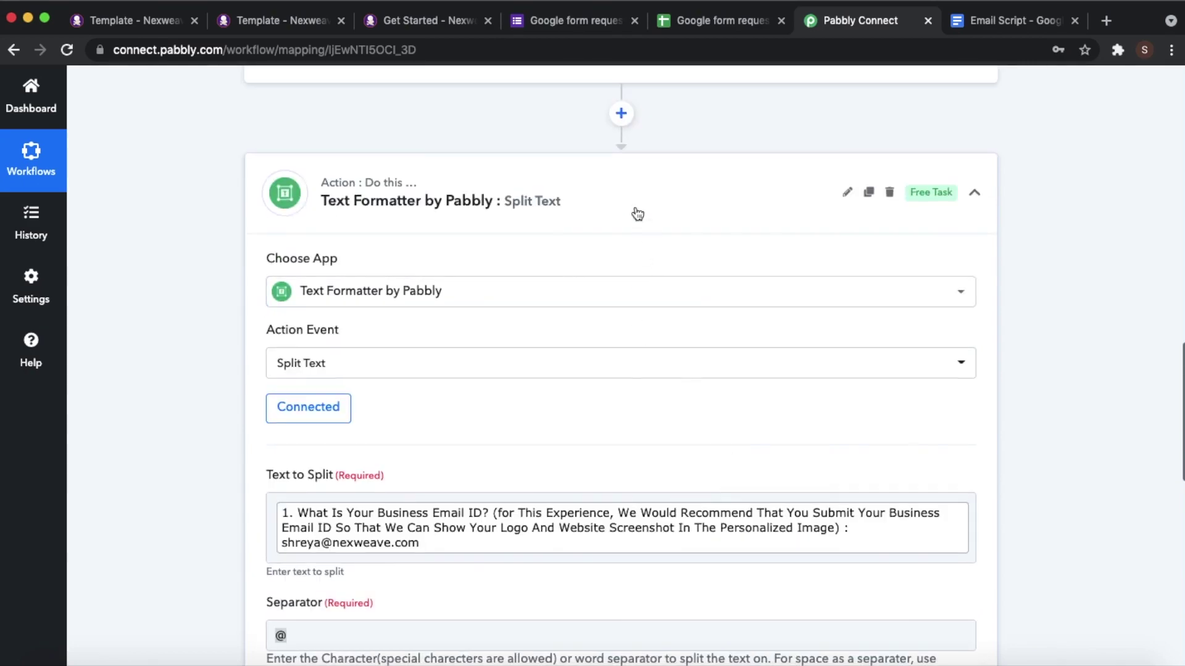
{"action": "left_click", "coordinate": [637, 214]}
{"action": "left_click", "coordinate": [629, 287]}
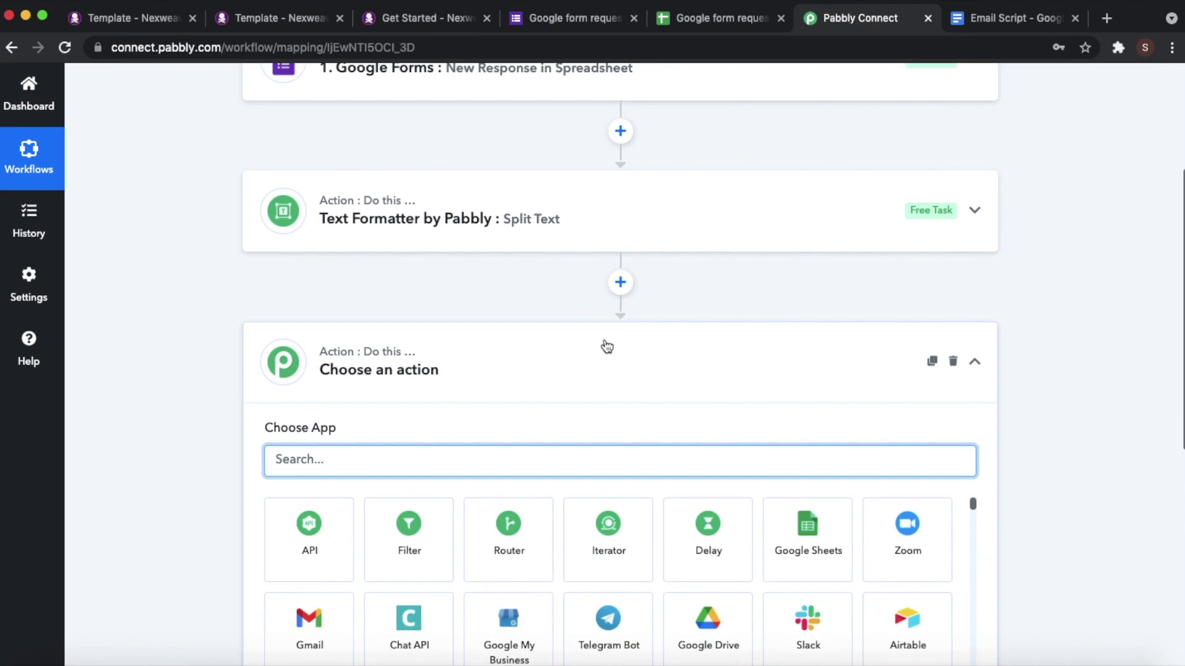
- Make the third step Nexweave's Create Experience With Campaign action and begin connecting an account
{"action": "type", "text": "nexwe"}
{"action": "left_click", "coordinate": [342, 538]}
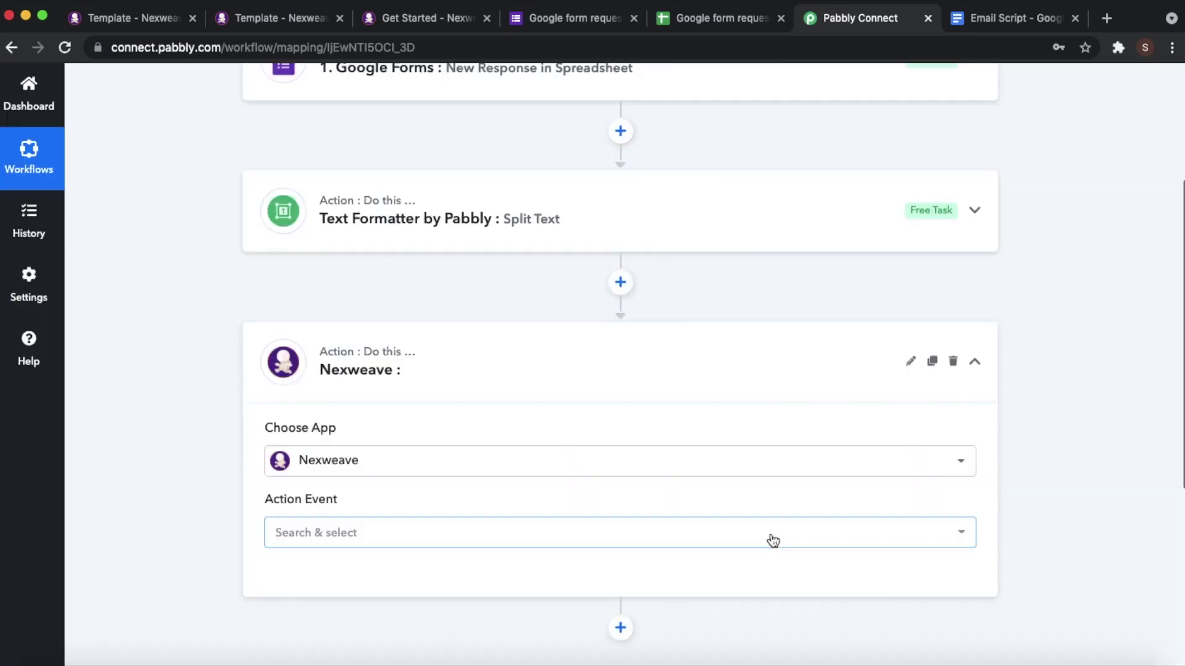
{"action": "left_click", "coordinate": [500, 538]}
{"action": "left_click", "coordinate": [449, 391]}
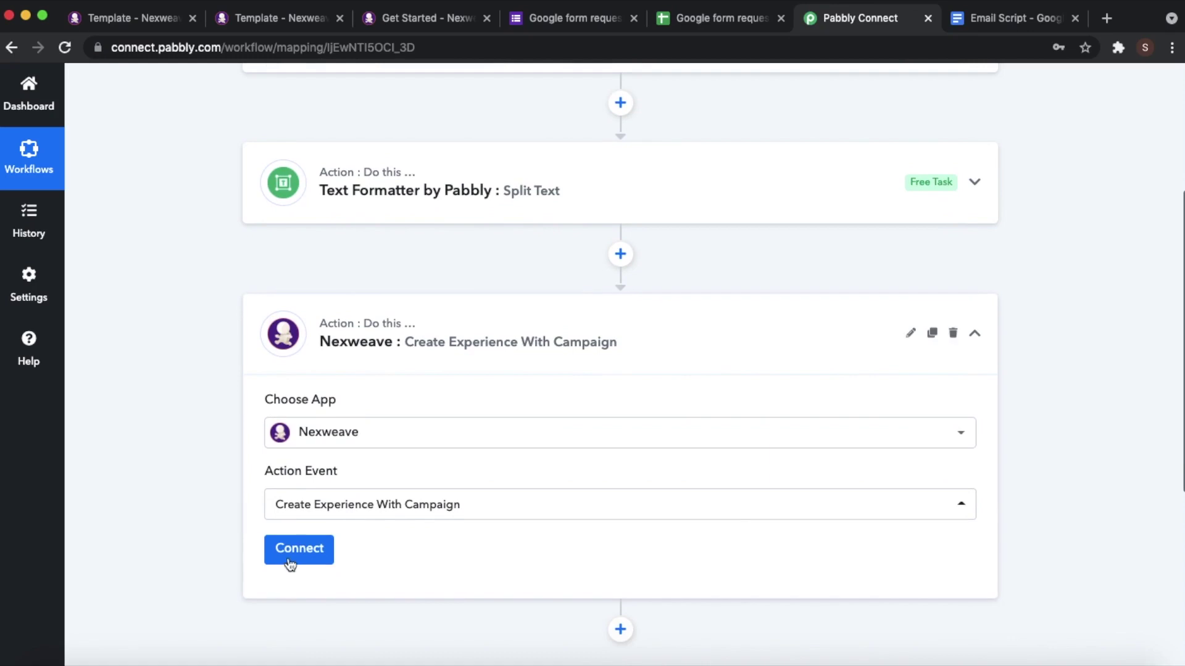
{"action": "left_click", "coordinate": [289, 561]}
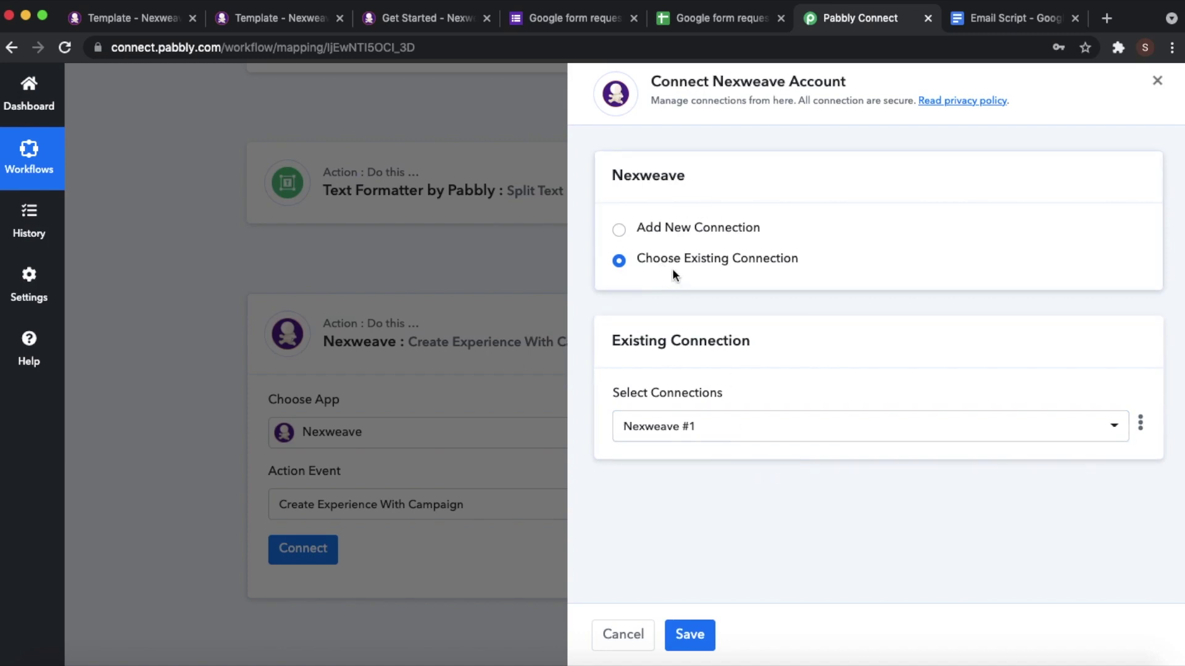
- Start a new Nexweave connection that needs an API key, then bring up Nexweave's Get Started page
{"action": "left_click", "coordinate": [619, 230]}
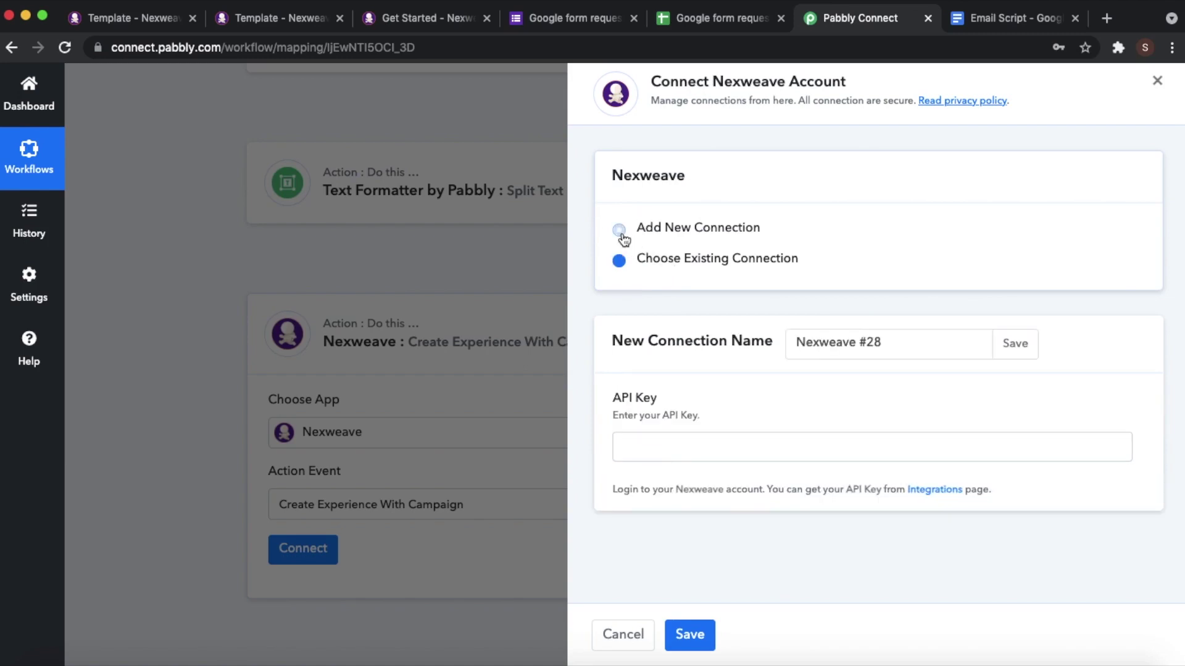
{"action": "left_click_drag", "start_coordinate": [615, 395], "coordinate": [734, 412]}
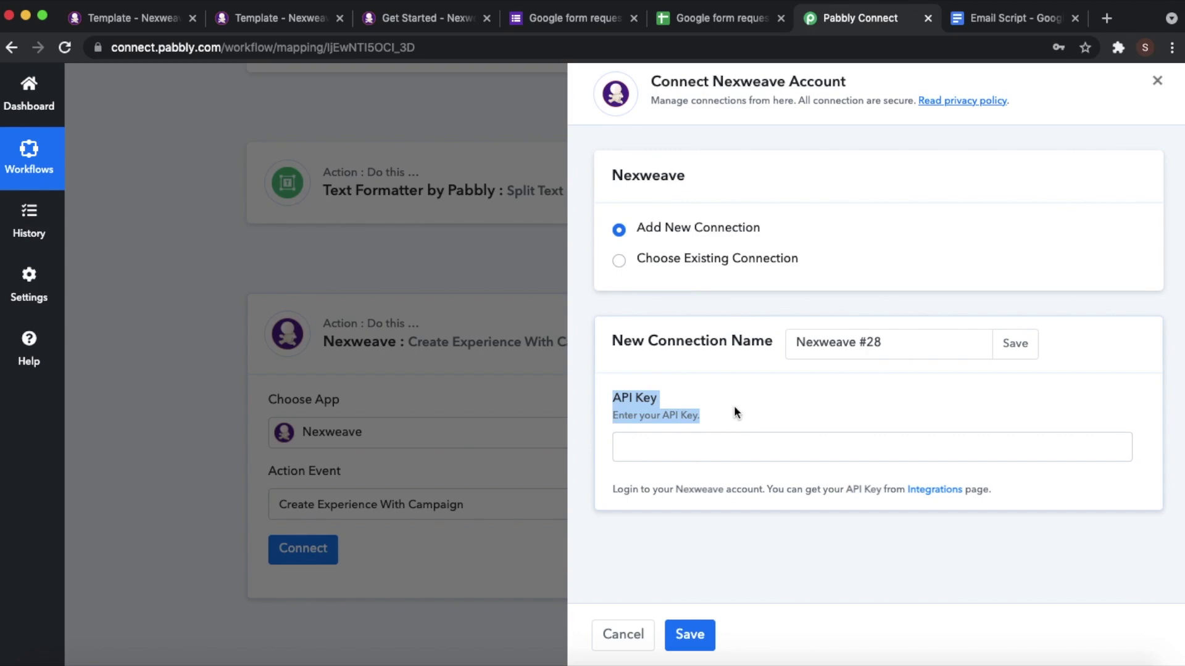
{"action": "left_click", "coordinate": [734, 413]}
{"action": "left_click", "coordinate": [432, 18]}
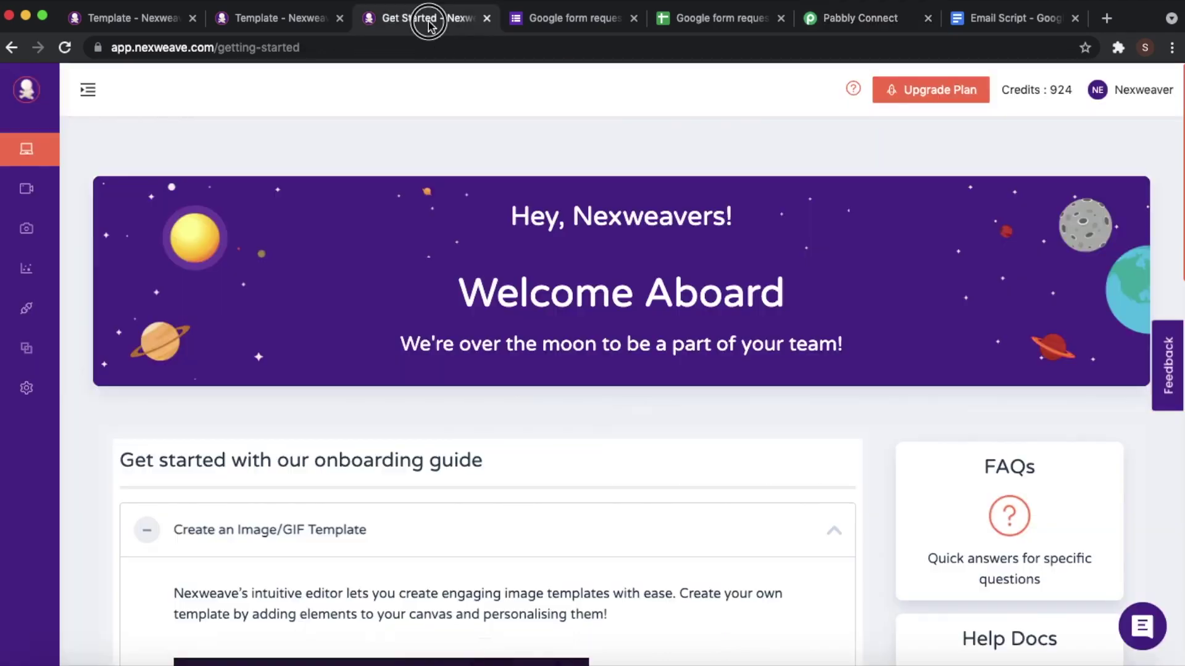
- On Nexweave's Integrations page, create a new API key named Pabbly
{"action": "left_click", "coordinate": [87, 94]}
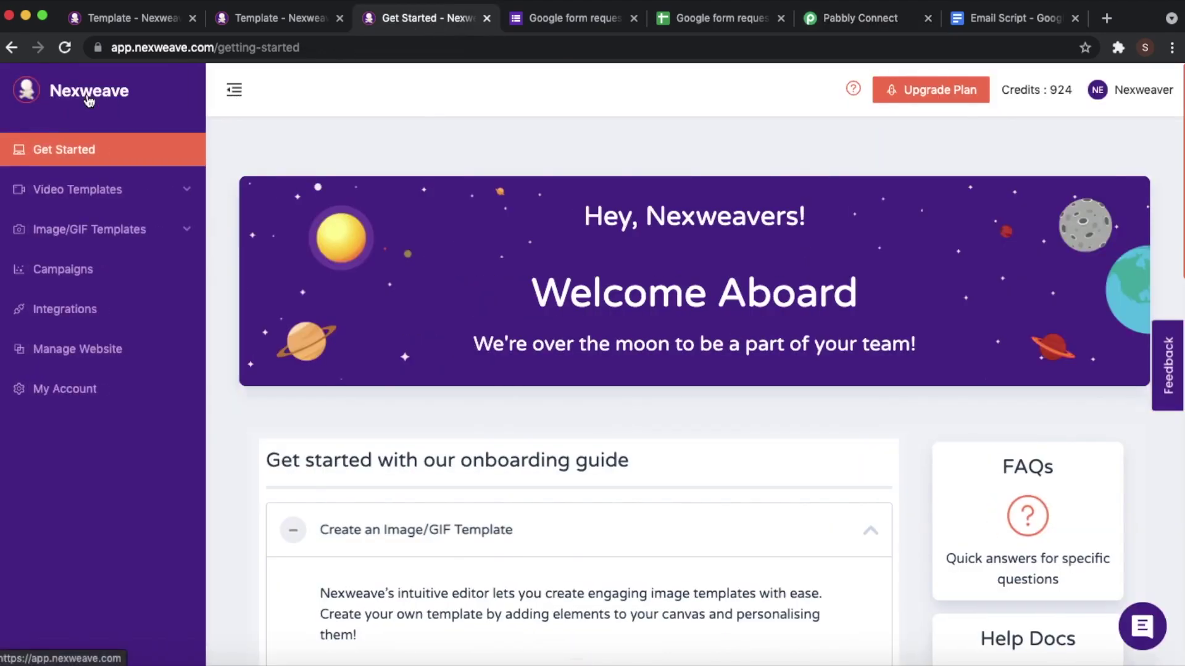
{"action": "left_click", "coordinate": [60, 317]}
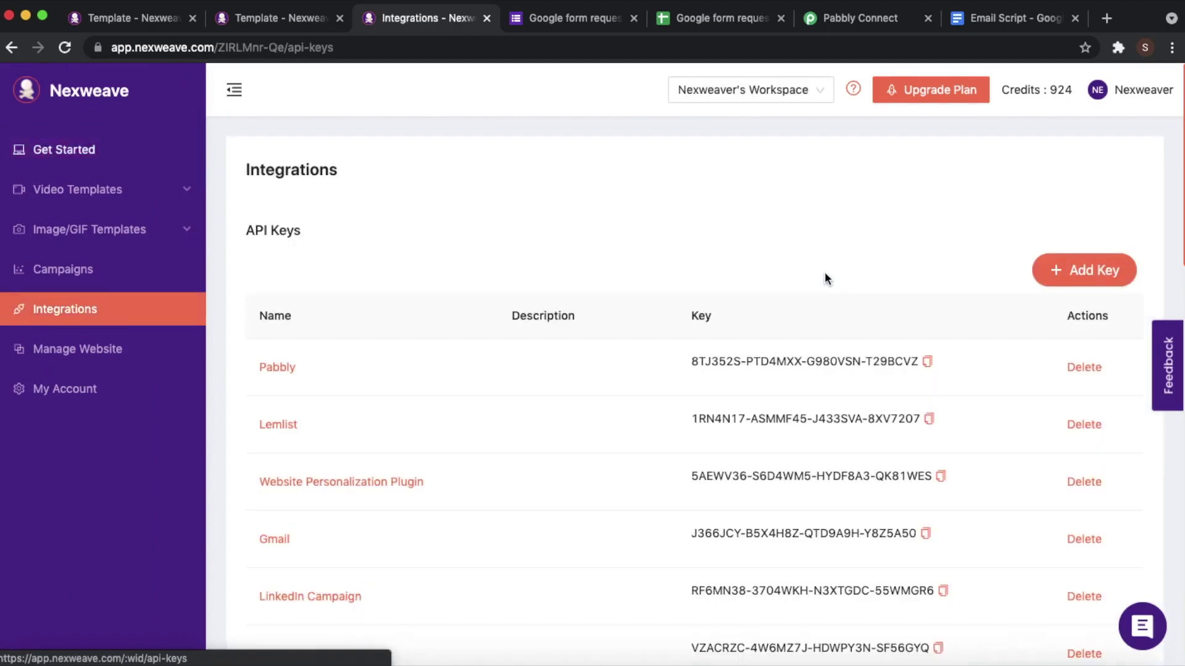
{"action": "left_click", "coordinate": [1064, 260]}
{"action": "left_click", "coordinate": [408, 248]}
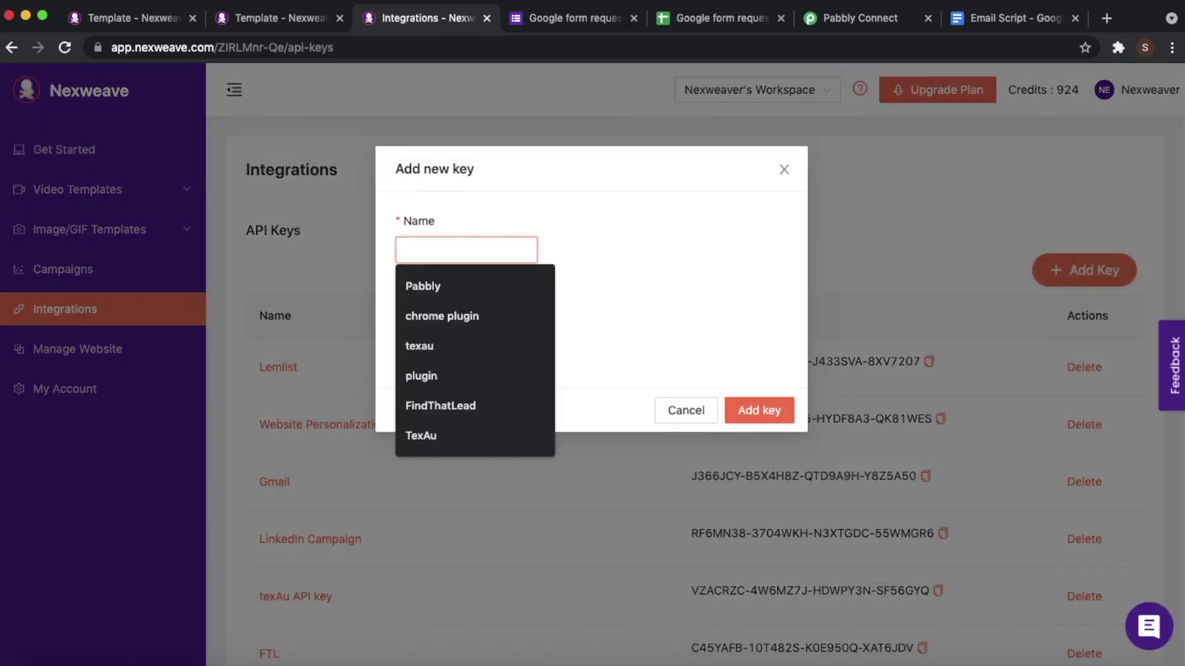
{"action": "type", "text": "pabb"}
{"action": "left_click", "coordinate": [419, 296]}
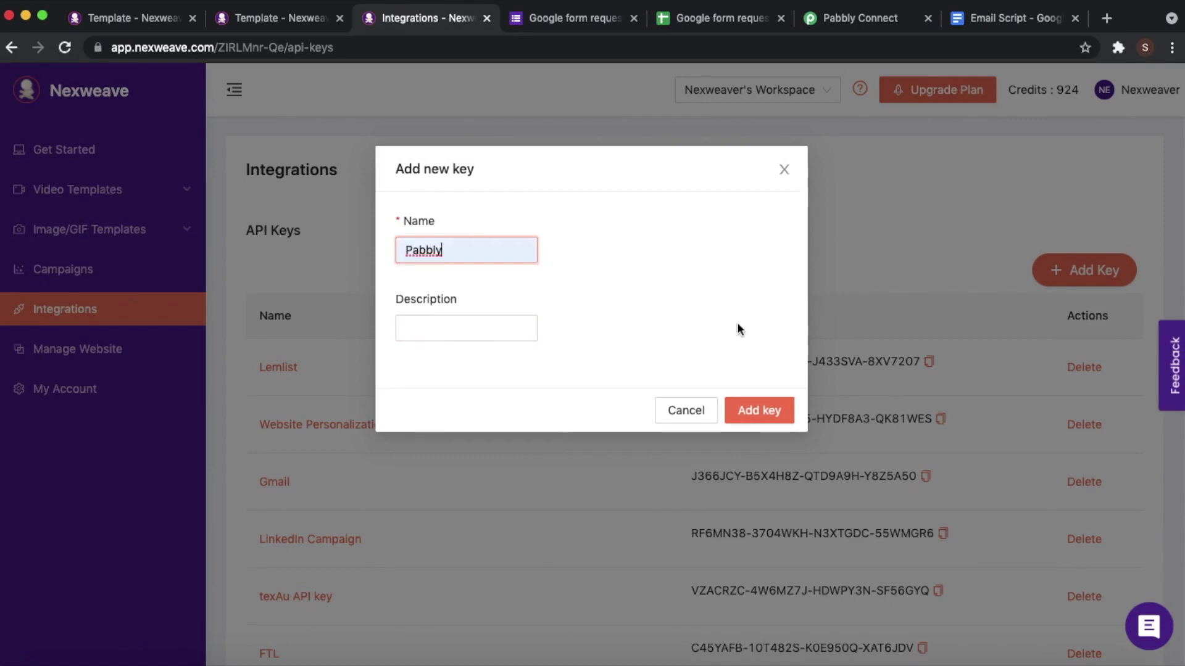
{"action": "left_click", "coordinate": [757, 410]}
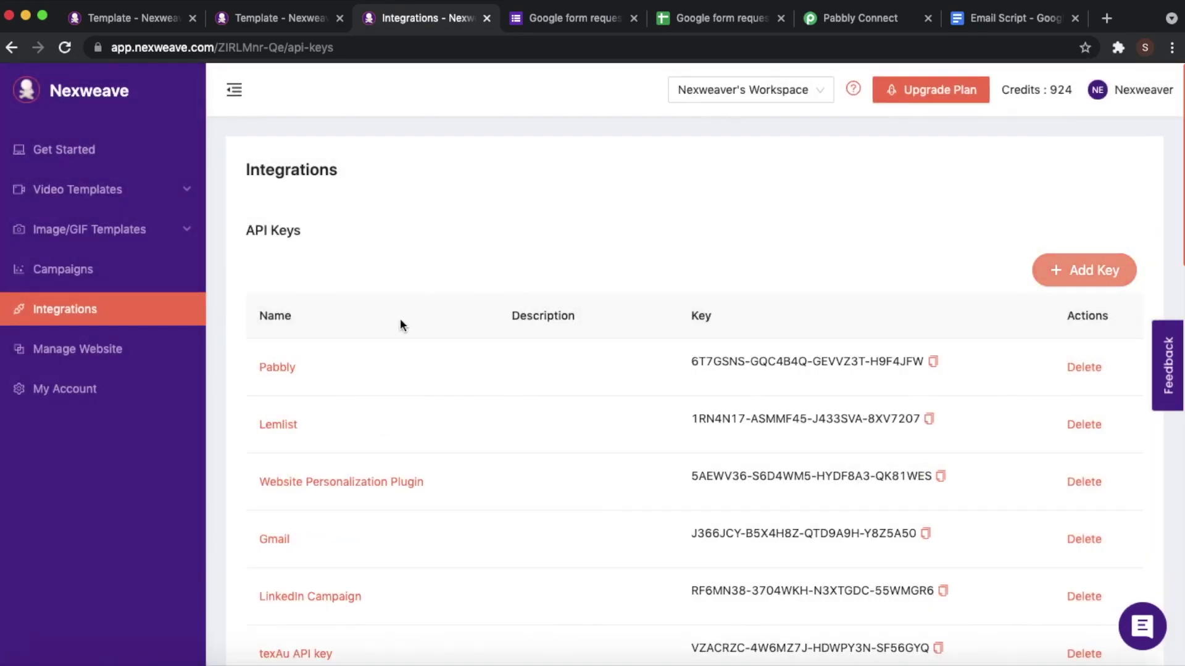
- Copy the Pabbly key and bring up paste options in Pabbly's API Key field
{"action": "left_click_drag", "start_coordinate": [679, 357], "coordinate": [930, 372]}
{"action": "key", "text": "super+c"}
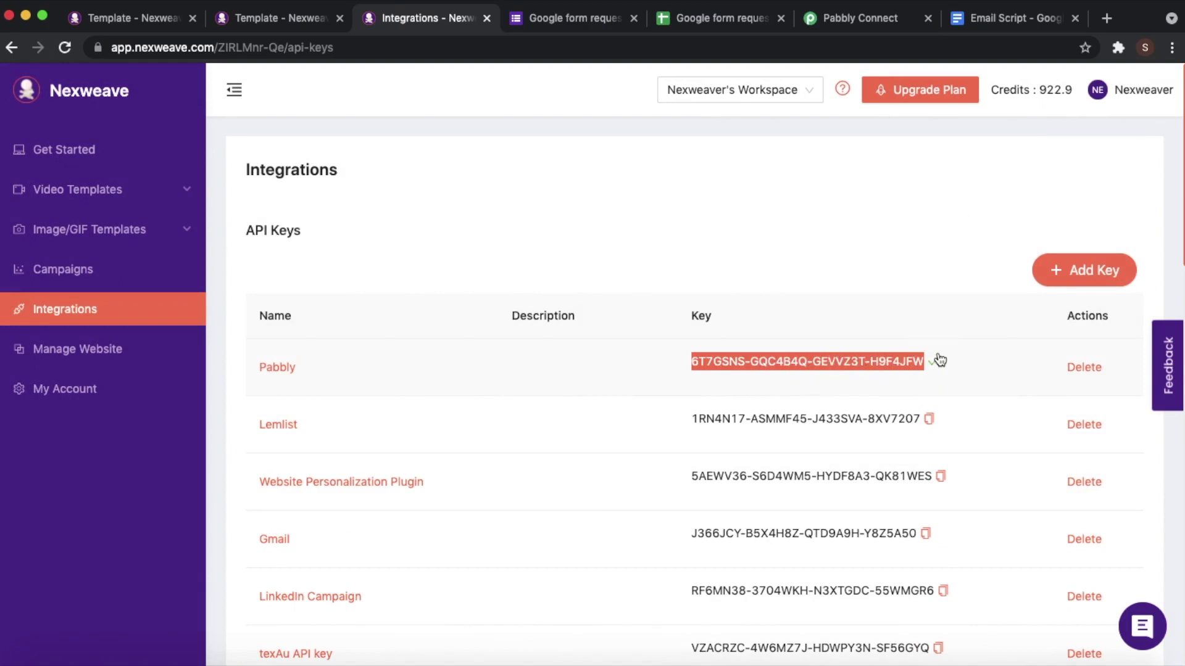
{"action": "left_click", "coordinate": [888, 23]}
{"action": "right_click", "coordinate": [740, 443]}
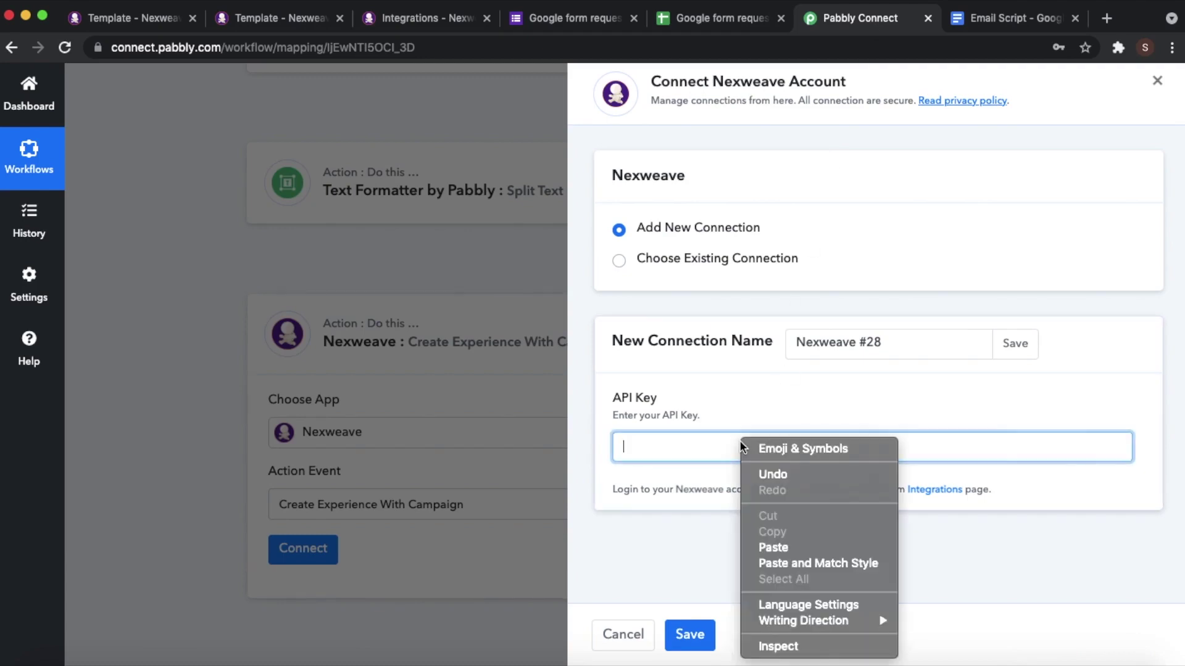
- Paste the API key, save the Nexweave connection, and choose campaign 'Form to Email to LP demo'
{"action": "left_click", "coordinate": [769, 544]}
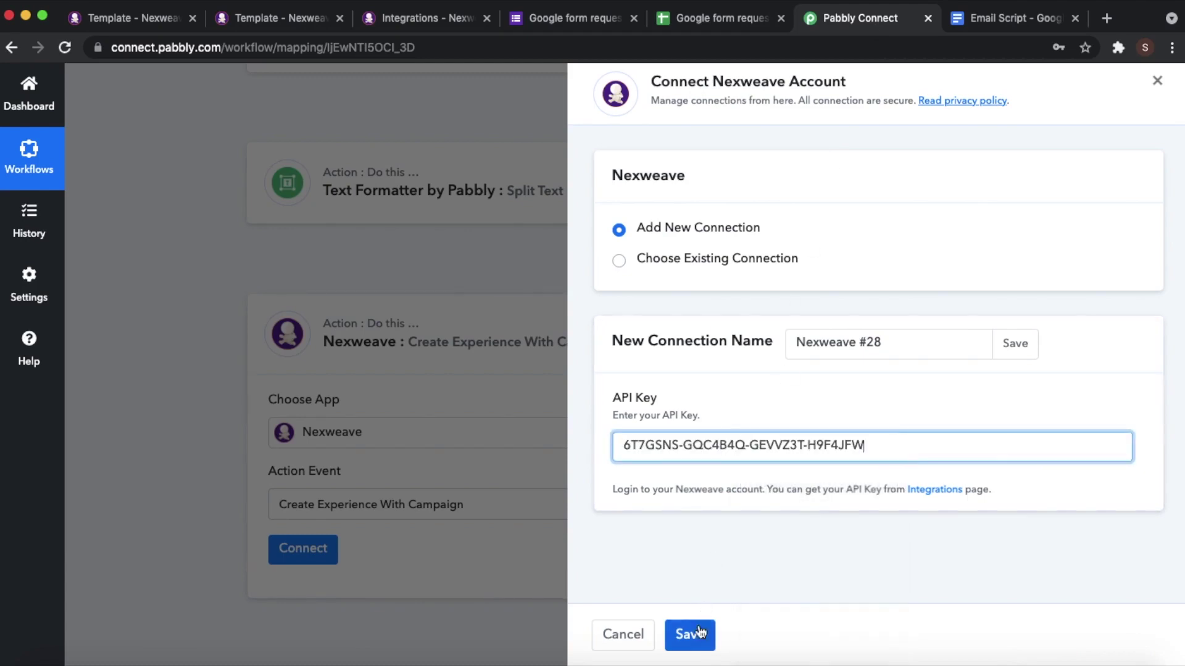
{"action": "left_click", "coordinate": [688, 635]}
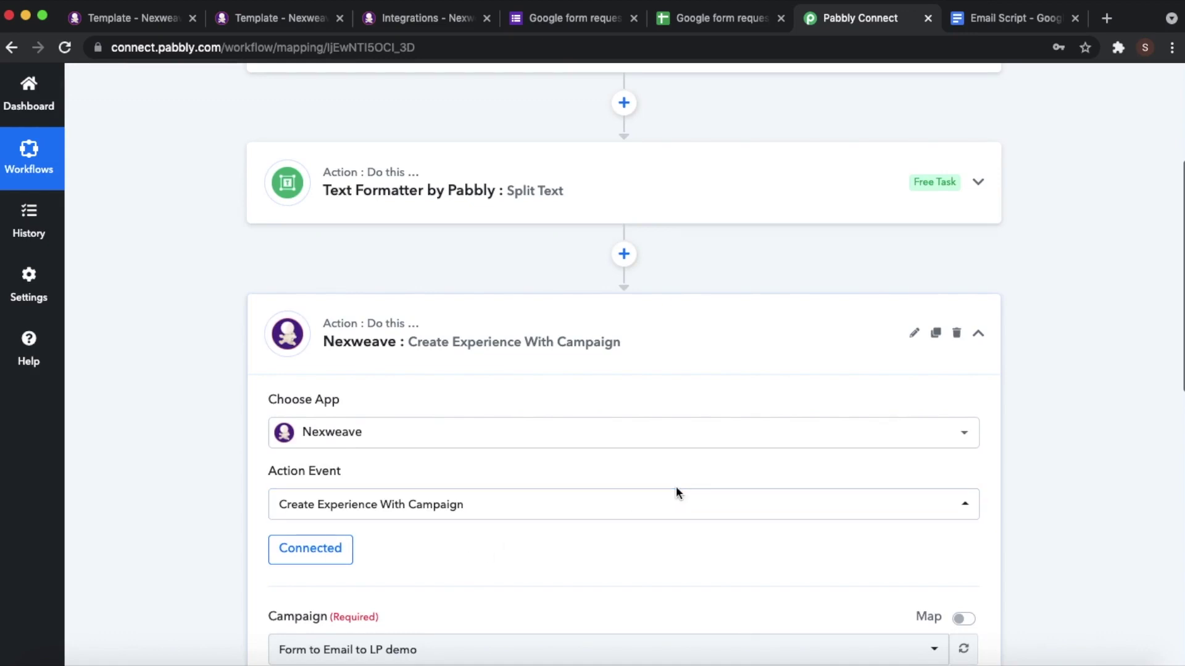
{"action": "scroll", "coordinate": [677, 494], "scroll_direction": "down", "scroll_amount": 3}
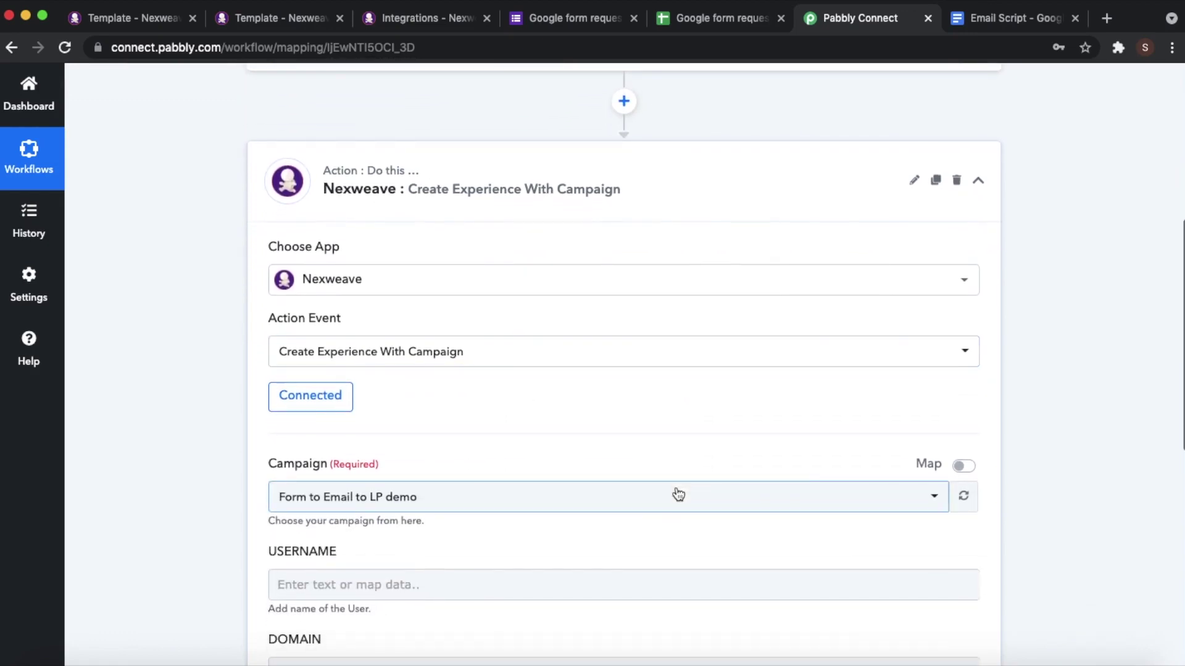
{"action": "scroll", "coordinate": [678, 494], "scroll_direction": "down", "scroll_amount": 1}
{"action": "scroll", "coordinate": [678, 494], "scroll_direction": "down", "scroll_amount": 1}
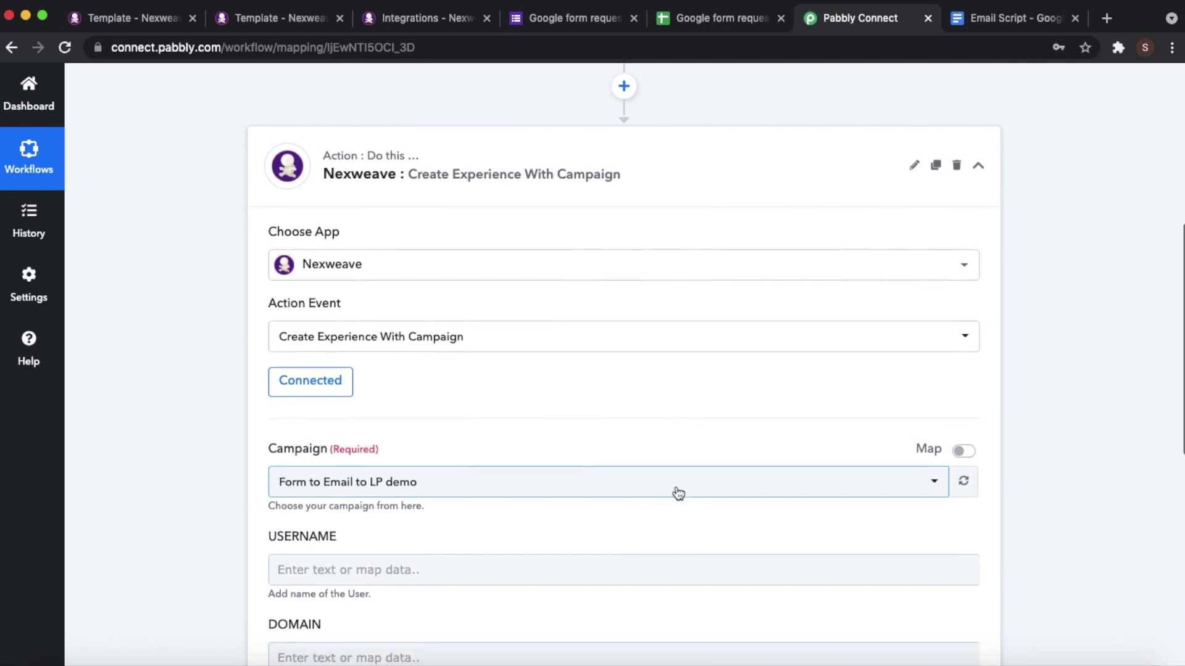
{"action": "left_click", "coordinate": [569, 489]}
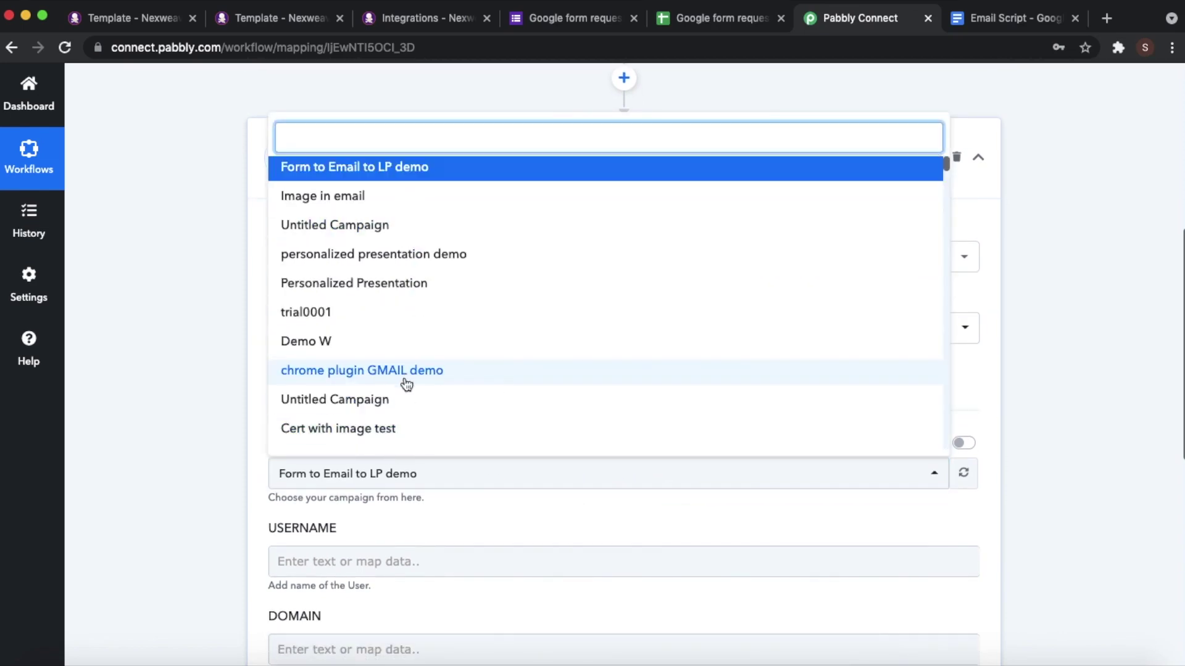
{"action": "left_click", "coordinate": [333, 173]}
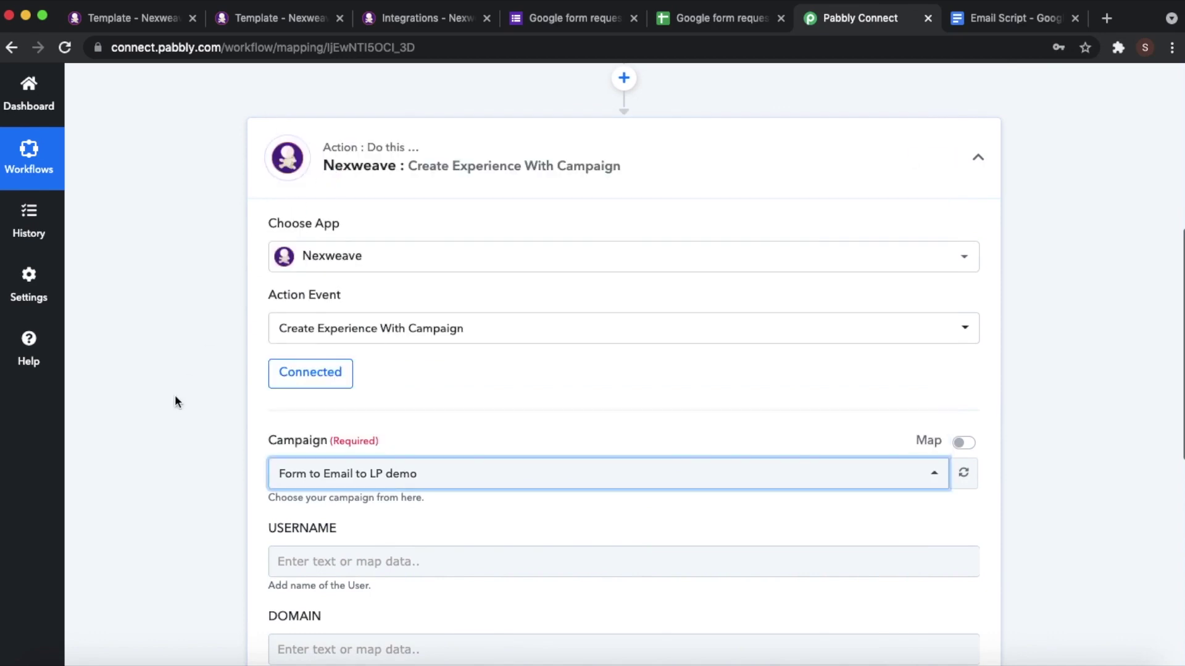
- Point out the empty USERNAME and DOMAIN fields, then view the Image_Form template's variables
{"action": "scroll", "coordinate": [561, 408], "scroll_direction": "down", "scroll_amount": 3}
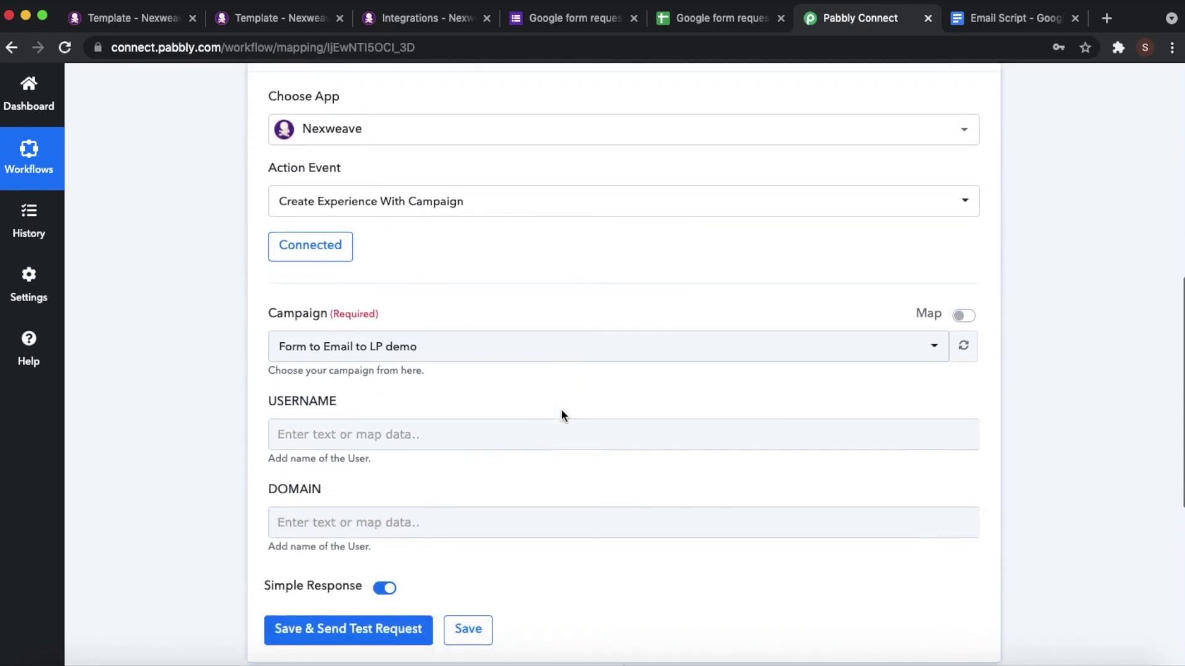
{"action": "left_click", "coordinate": [561, 411]}
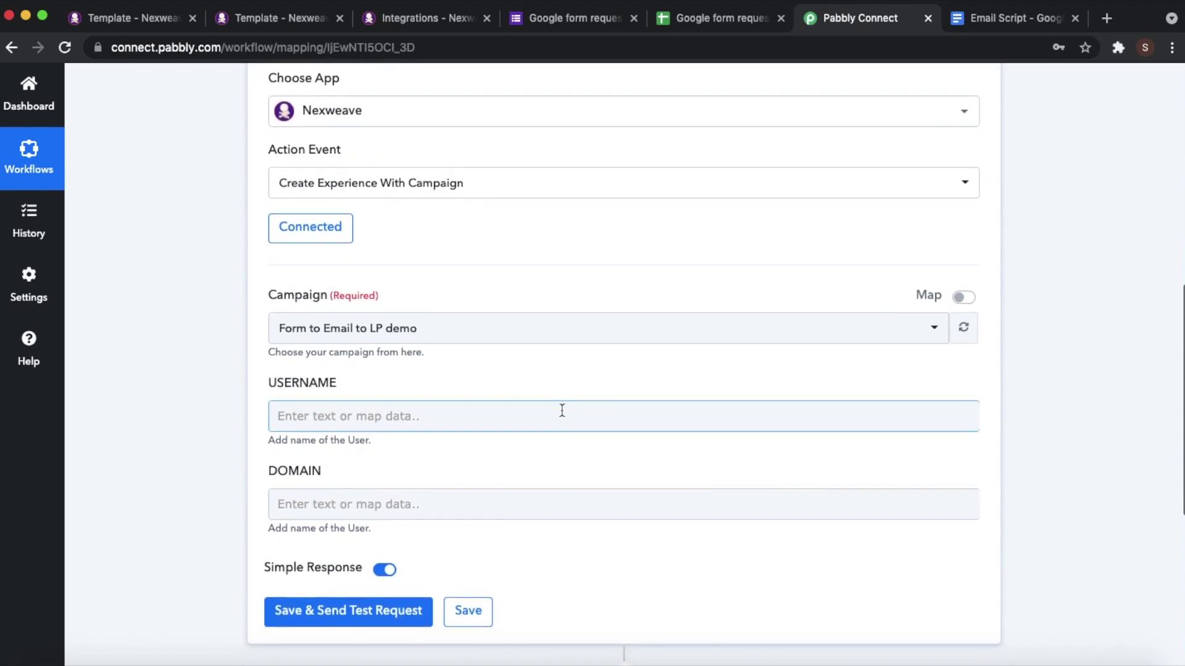
{"action": "left_click", "coordinate": [464, 356]}
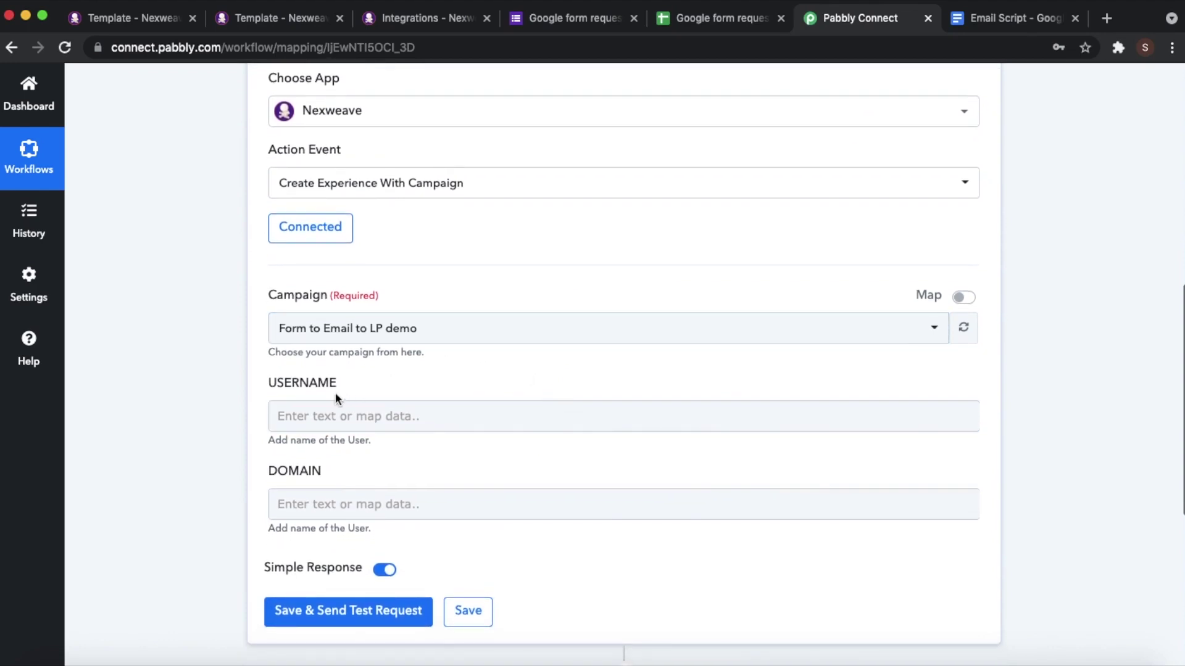
{"action": "left_click_drag", "start_coordinate": [343, 381], "coordinate": [265, 380]}
{"action": "left_click_drag", "start_coordinate": [324, 470], "coordinate": [265, 471]}
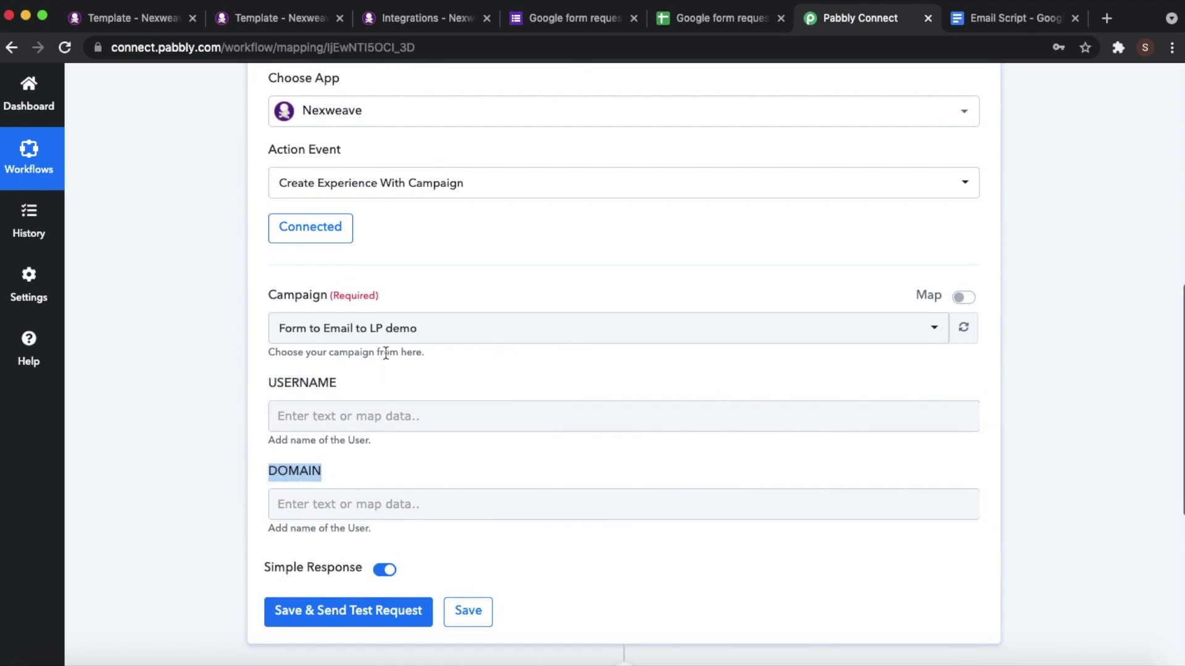
{"action": "left_click", "coordinate": [405, 389]}
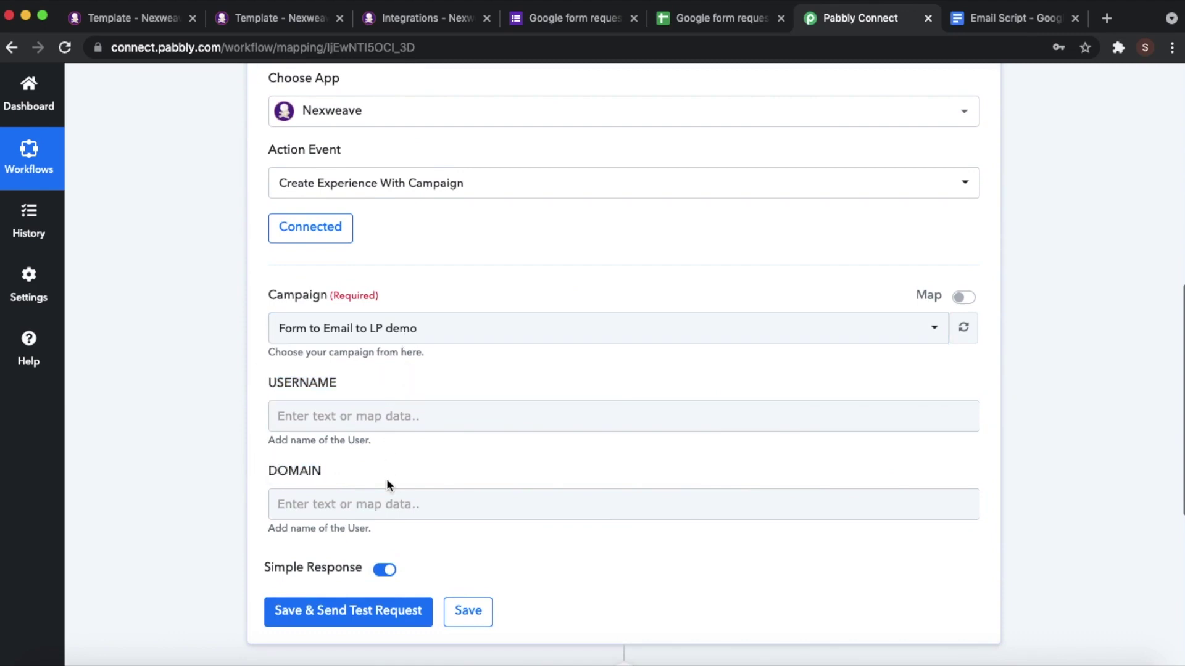
{"action": "left_click", "coordinate": [271, 23]}
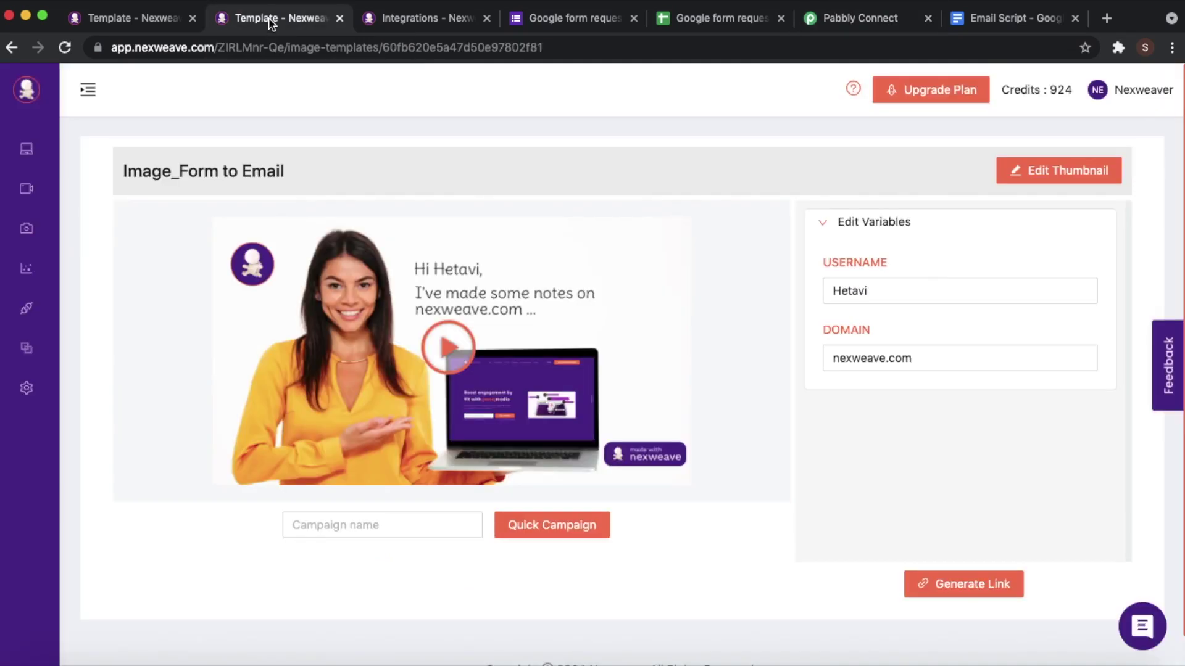
- Check the Nex Video_Form to Email template's variables, then go back to Pabbly Connect
{"action": "left_click", "coordinate": [131, 22]}
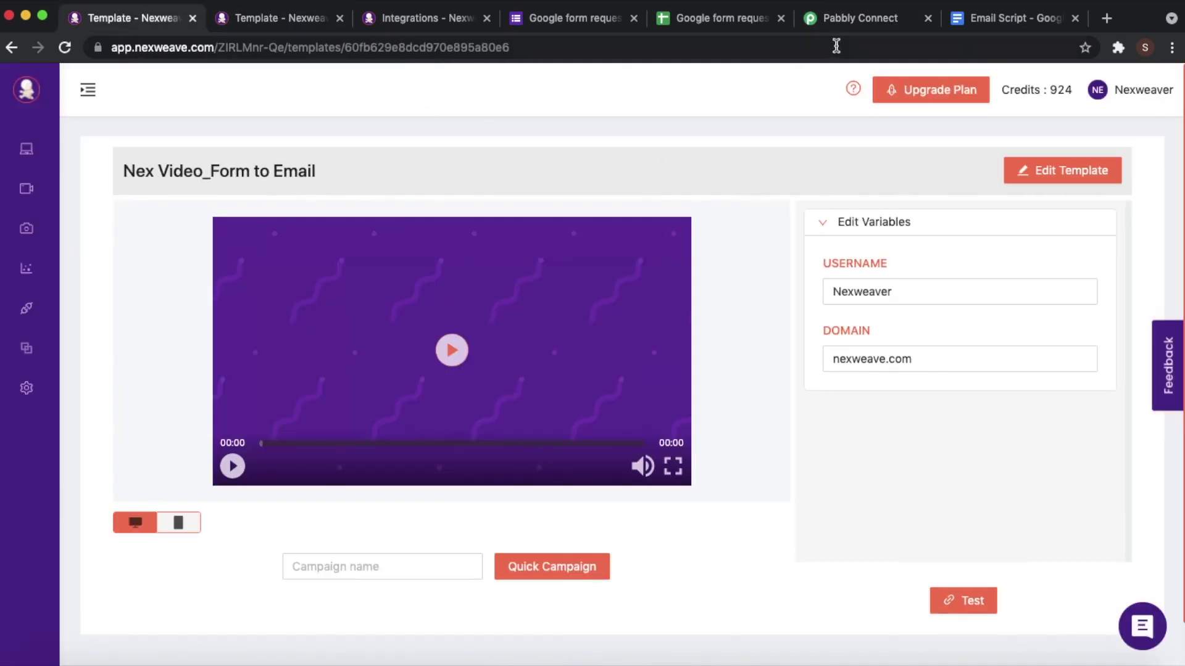
{"action": "left_click", "coordinate": [863, 21]}
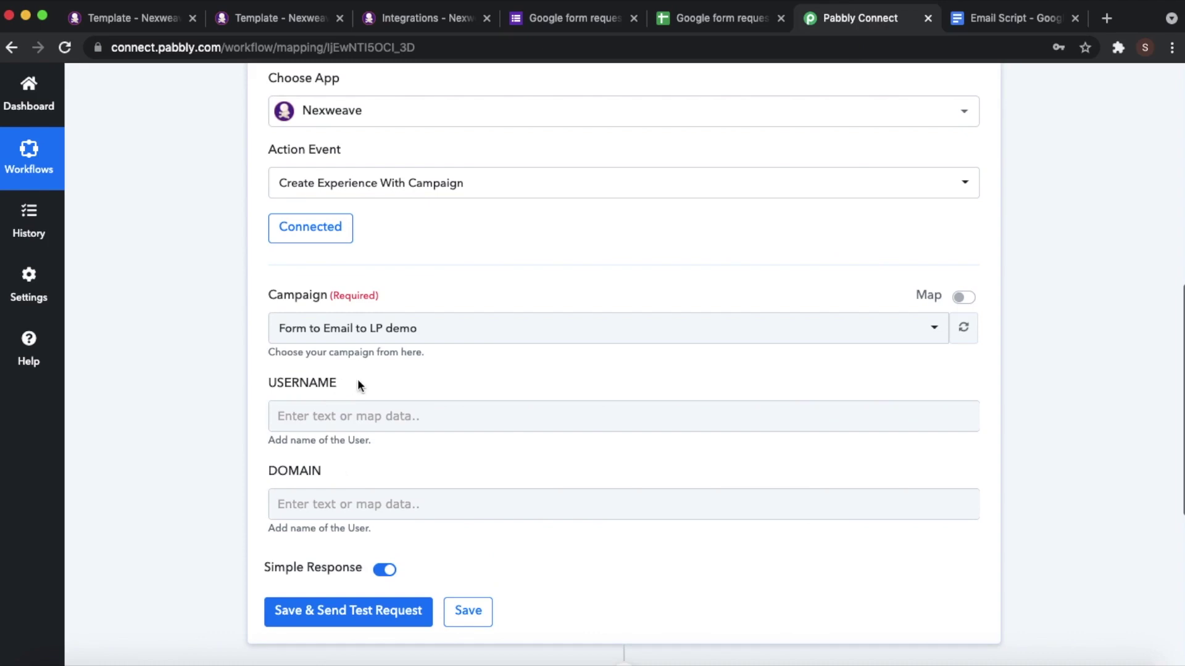
- Map the Google Forms first-name answer into the USERNAME field
{"action": "scroll", "coordinate": [388, 372], "scroll_direction": "up", "scroll_amount": 2}
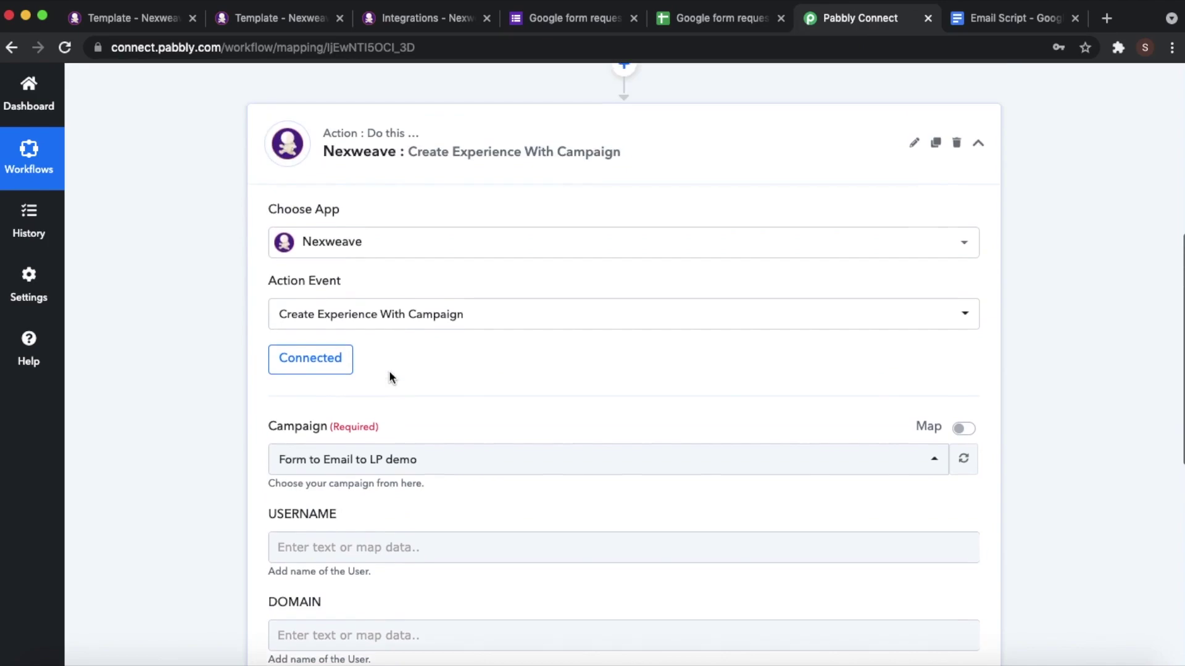
{"action": "scroll", "coordinate": [388, 376], "scroll_direction": "up", "scroll_amount": 5}
{"action": "left_click", "coordinate": [491, 460]}
{"action": "left_click", "coordinate": [489, 460]}
{"action": "scroll", "coordinate": [490, 464], "scroll_direction": "down", "scroll_amount": 8}
{"action": "left_click", "coordinate": [338, 422]}
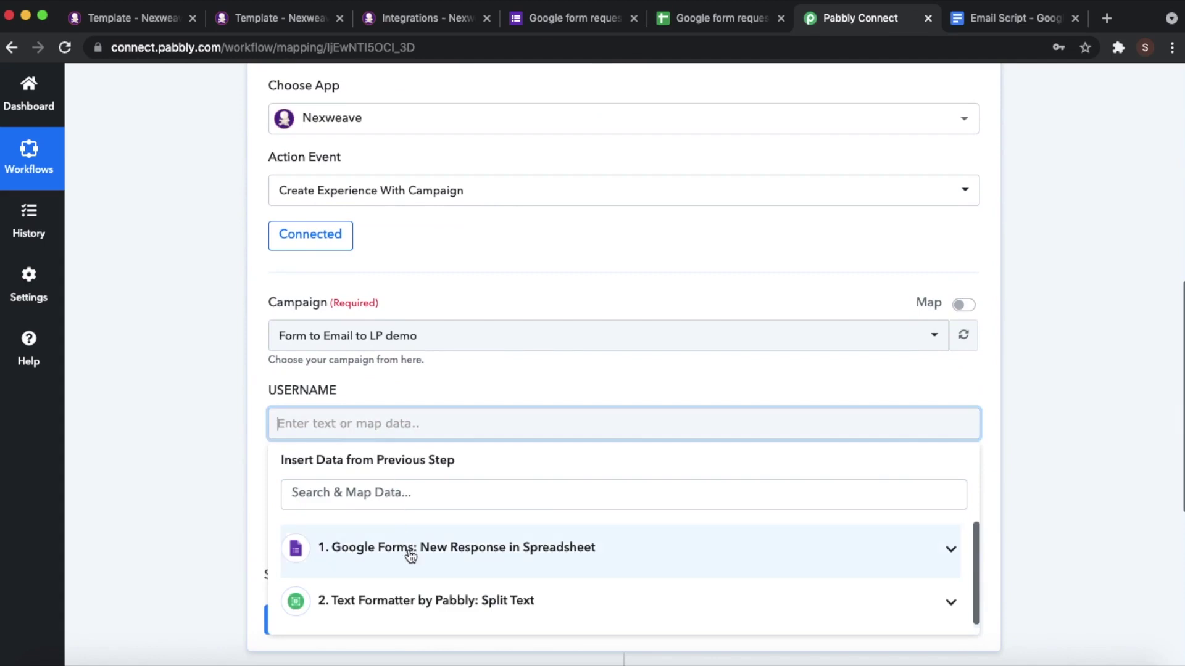
{"action": "left_click", "coordinate": [516, 558]}
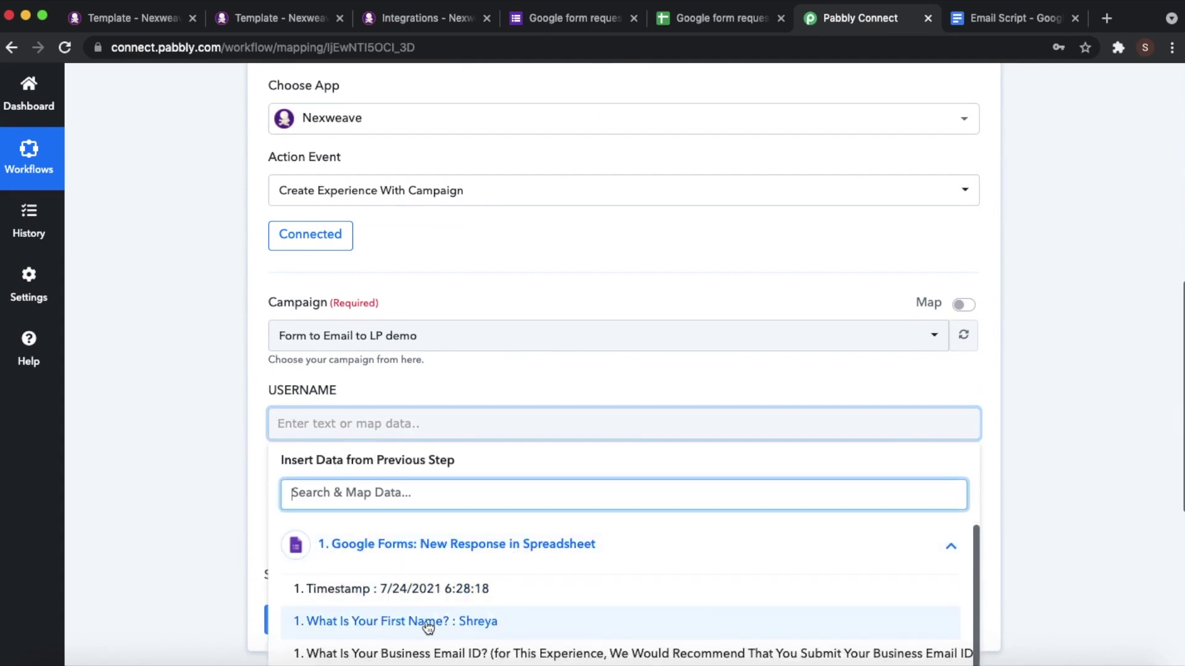
{"action": "left_click", "coordinate": [447, 623]}
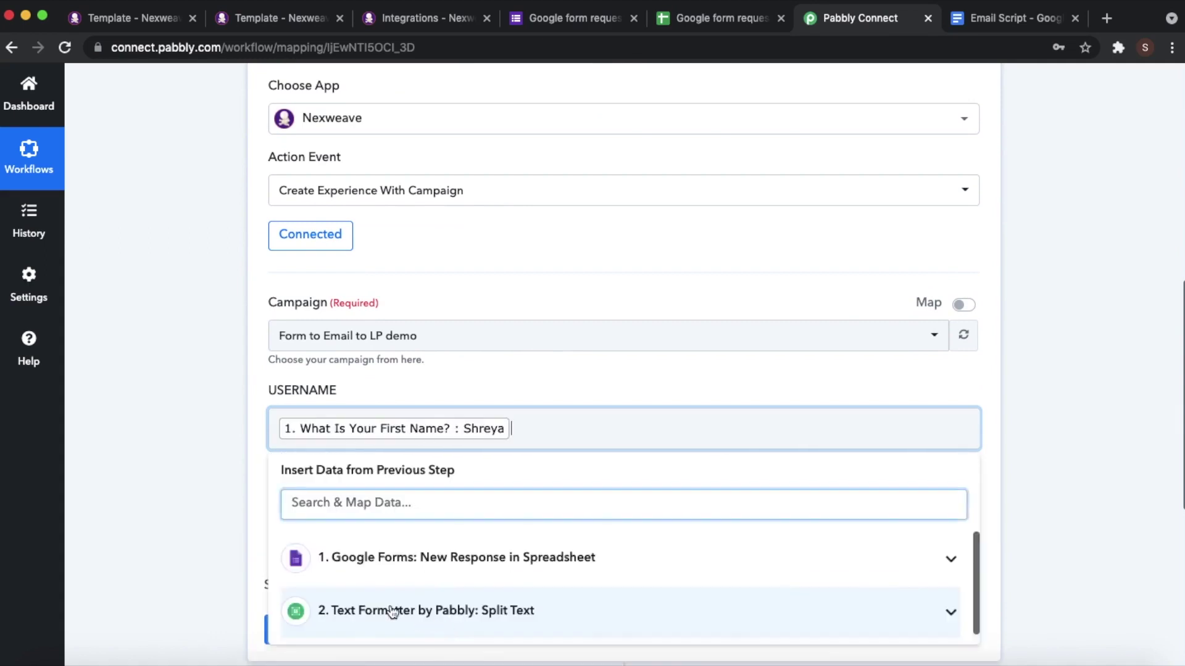
{"action": "left_click", "coordinate": [198, 494]}
- Map the Split Text step's Result (nexweave.com) into the DOMAIN field
{"action": "scroll", "coordinate": [200, 493], "scroll_direction": "down", "scroll_amount": 4}
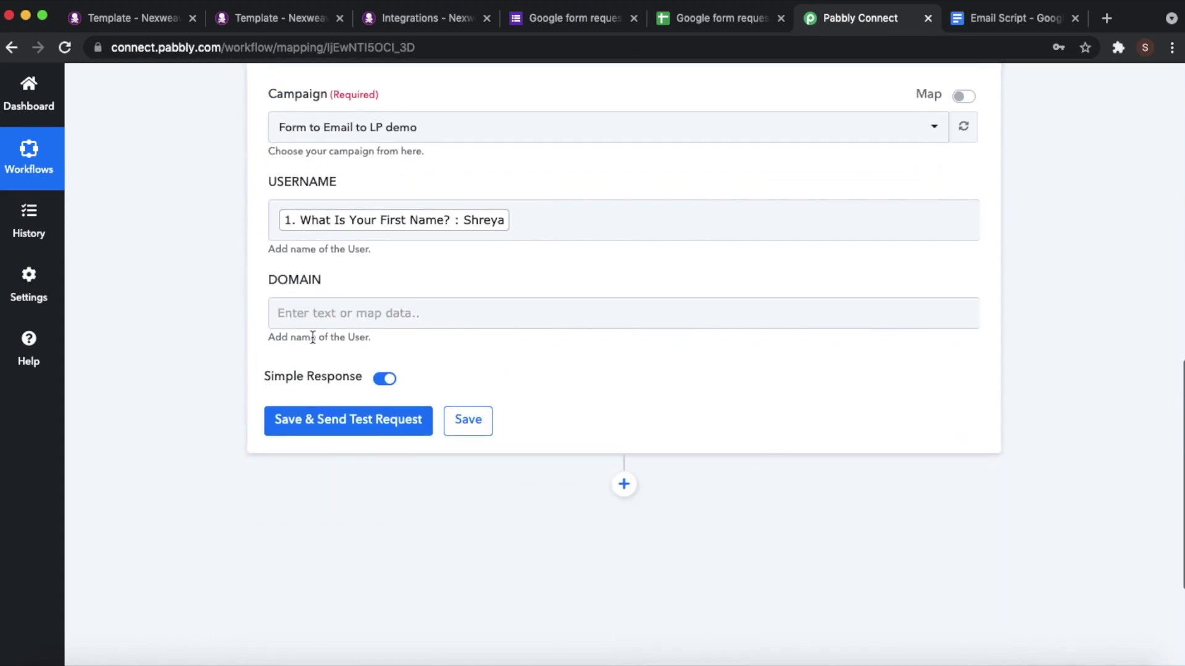
{"action": "left_click", "coordinate": [322, 312]}
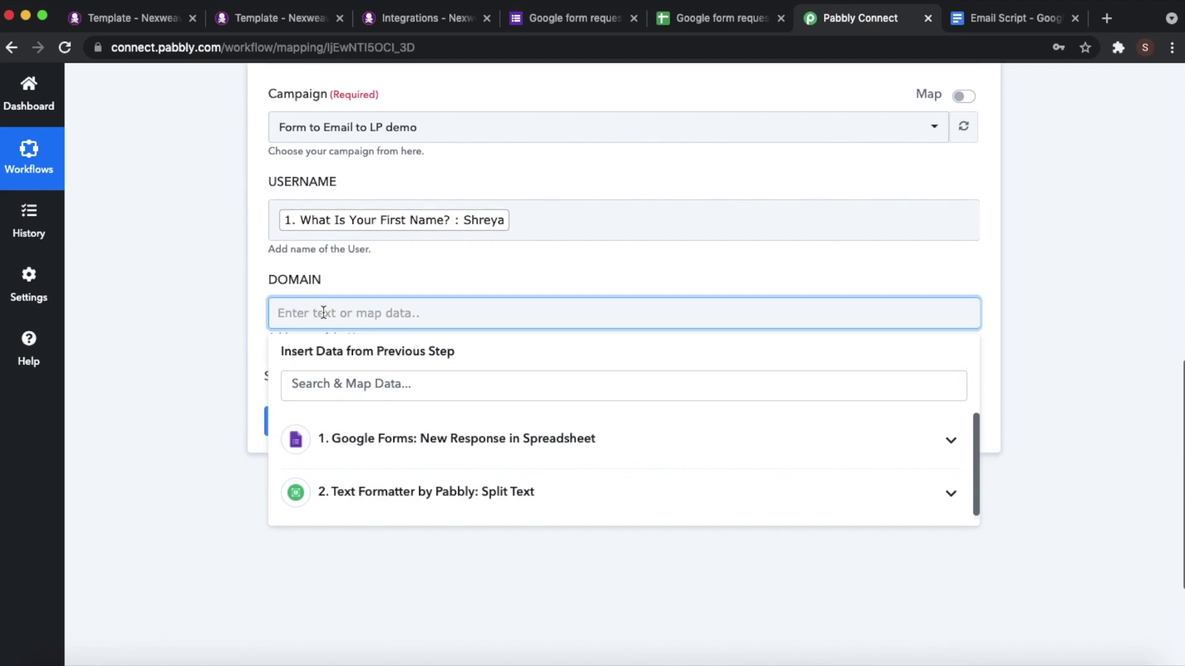
{"action": "left_click", "coordinate": [404, 443]}
{"action": "scroll", "coordinate": [415, 469], "scroll_direction": "down", "scroll_amount": 1}
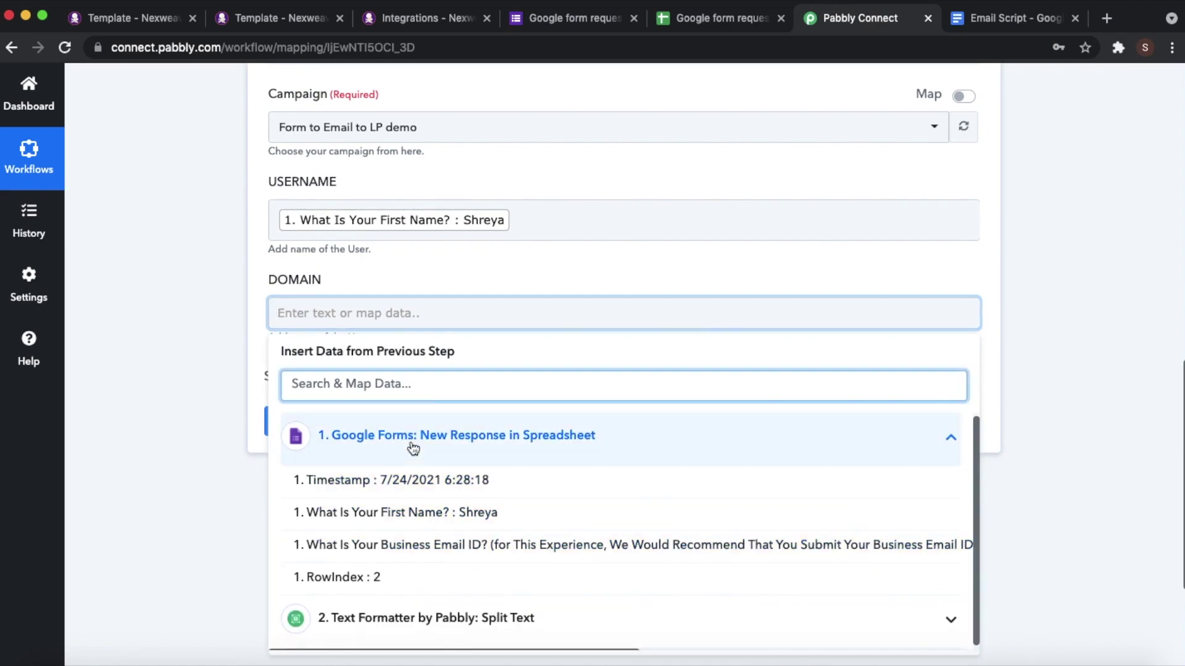
{"action": "left_click", "coordinate": [413, 449]}
{"action": "left_click", "coordinate": [425, 489]}
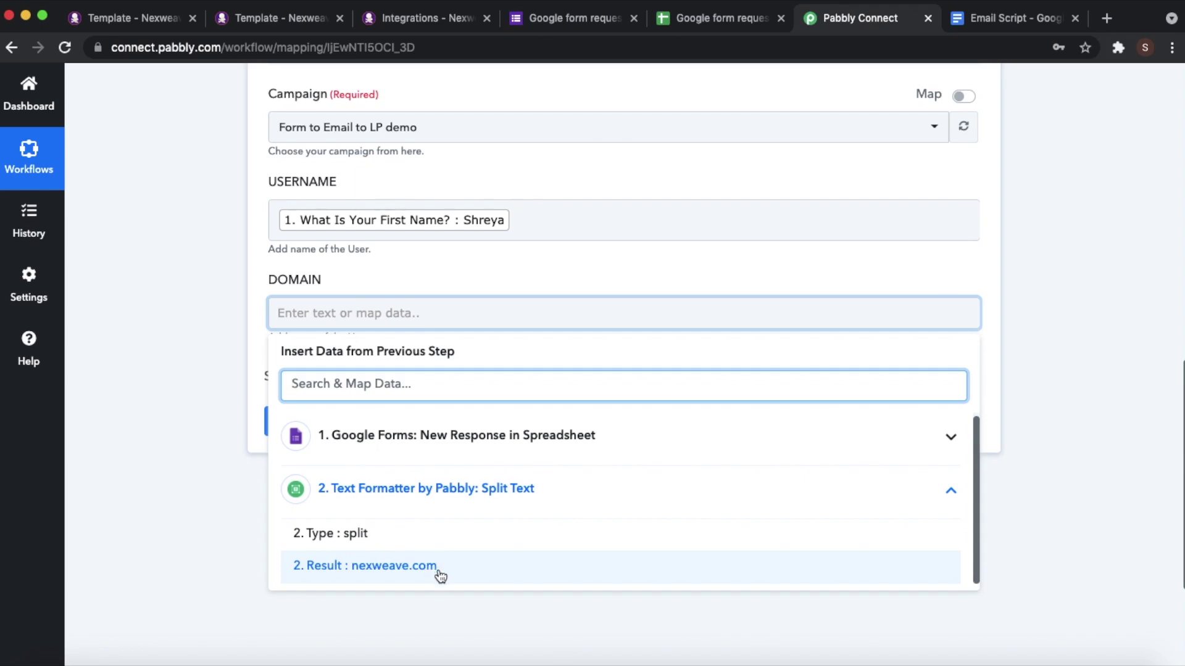
{"action": "left_click", "coordinate": [440, 576]}
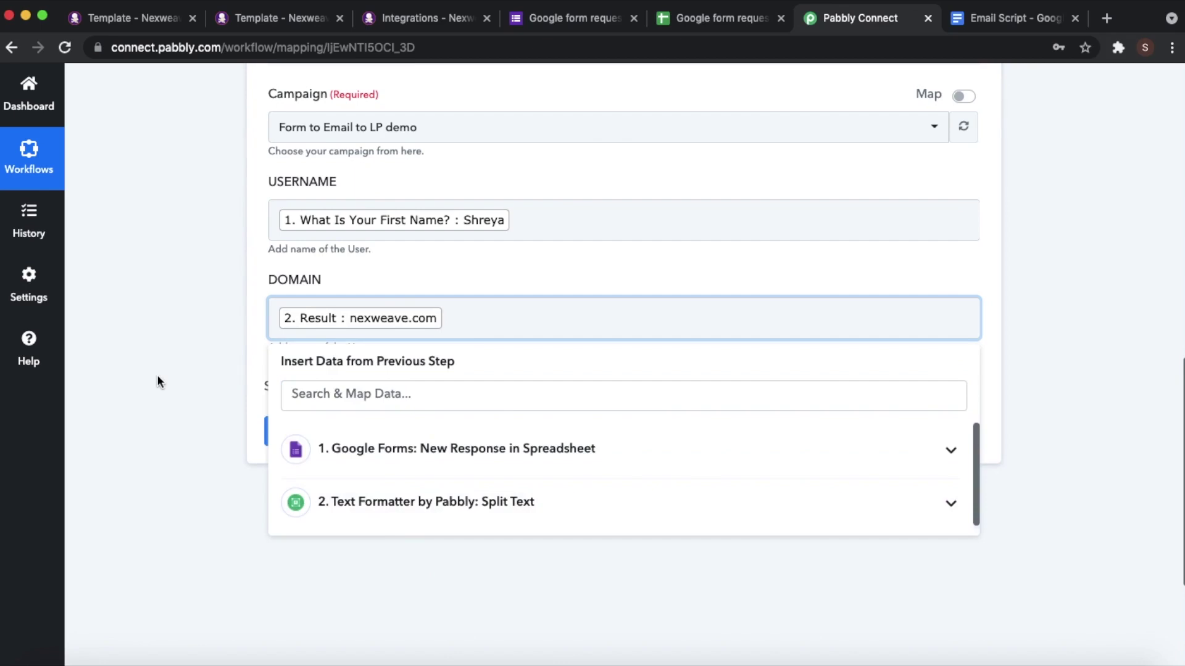
{"action": "left_click", "coordinate": [174, 370]}
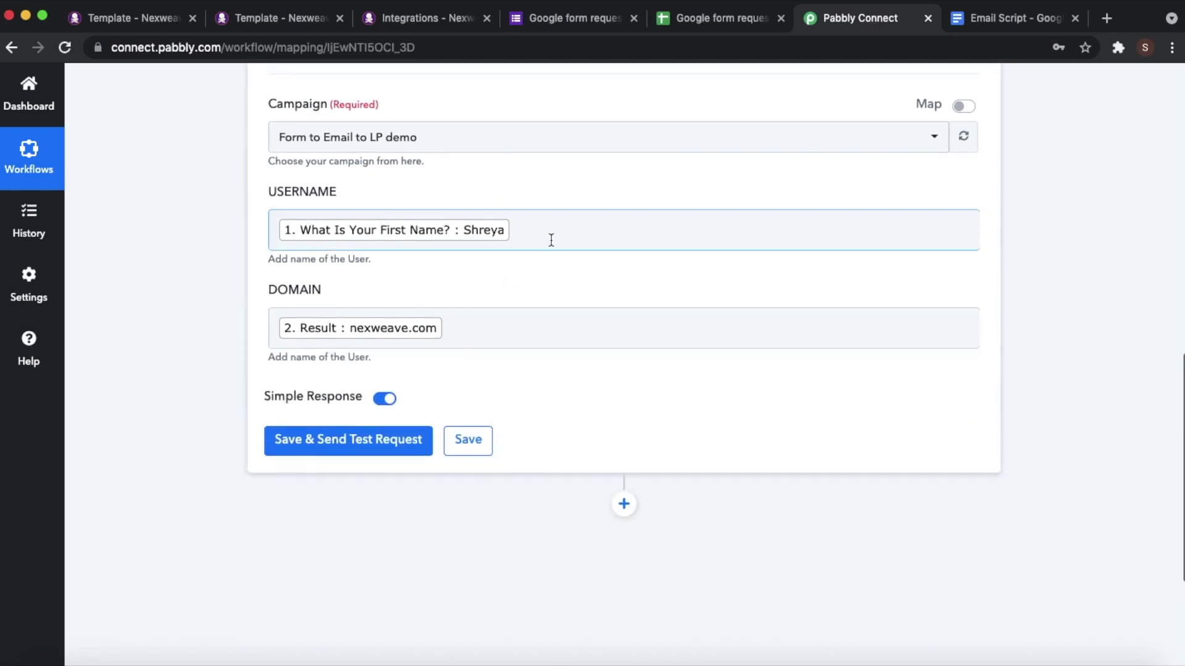
- Send a Nexweave test request and select the returned Video Link URL
{"action": "scroll", "coordinate": [551, 240], "scroll_direction": "up", "scroll_amount": 2}
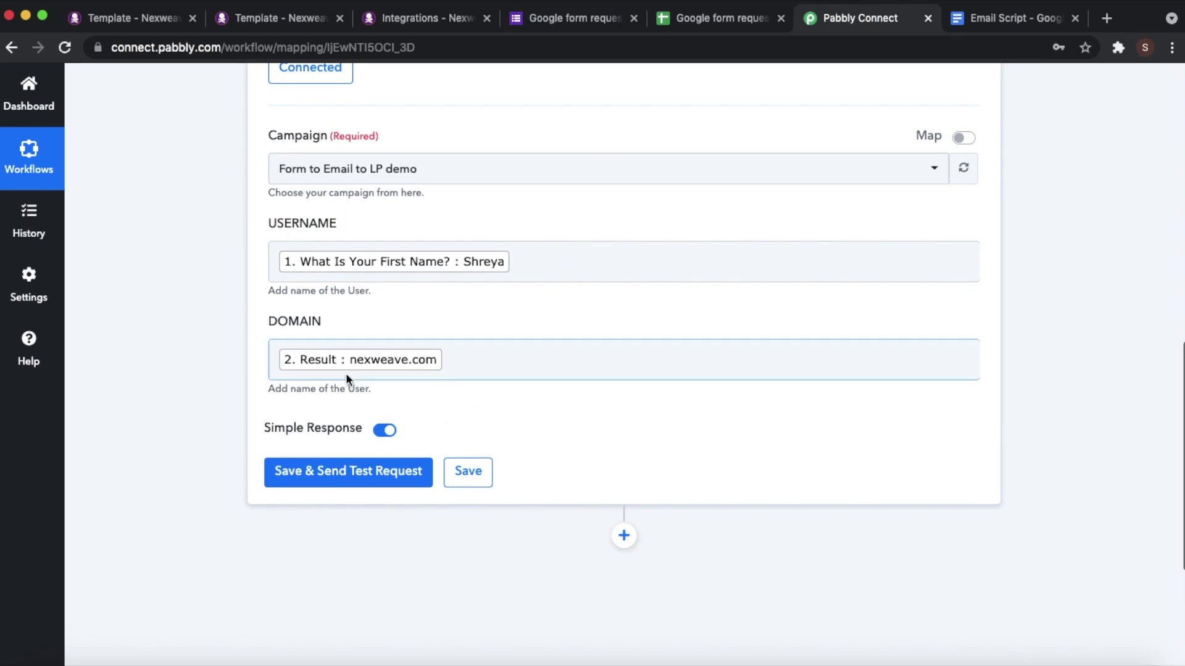
{"action": "left_click", "coordinate": [349, 475]}
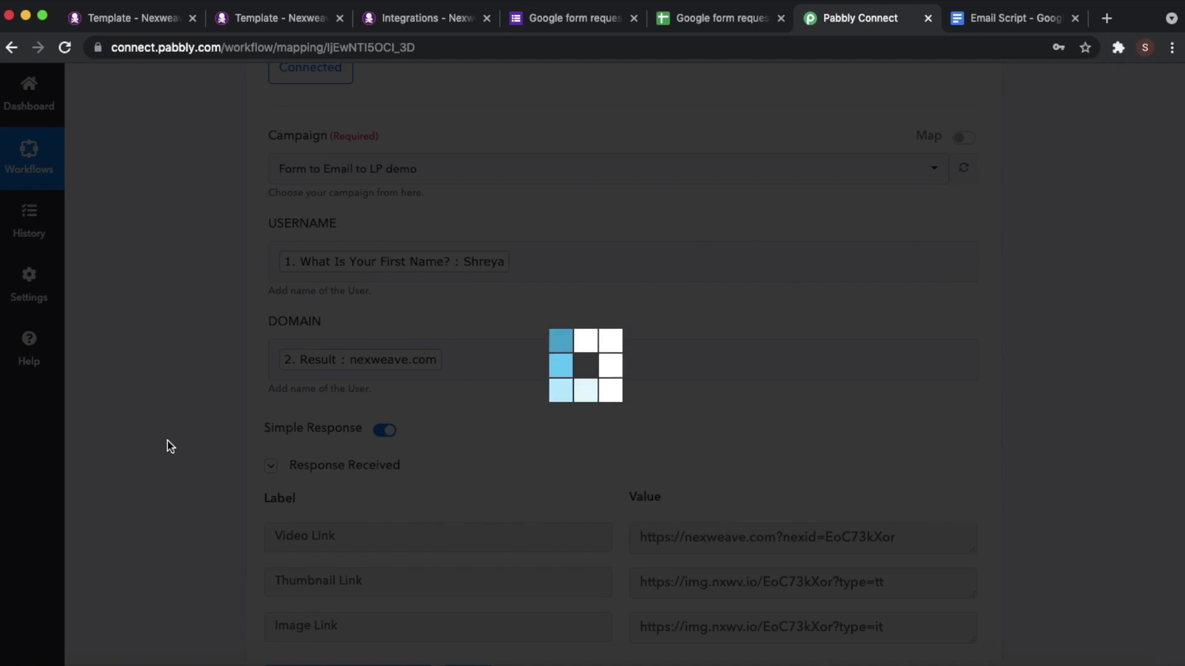
{"action": "scroll", "coordinate": [786, 434], "scroll_direction": "down", "scroll_amount": 3}
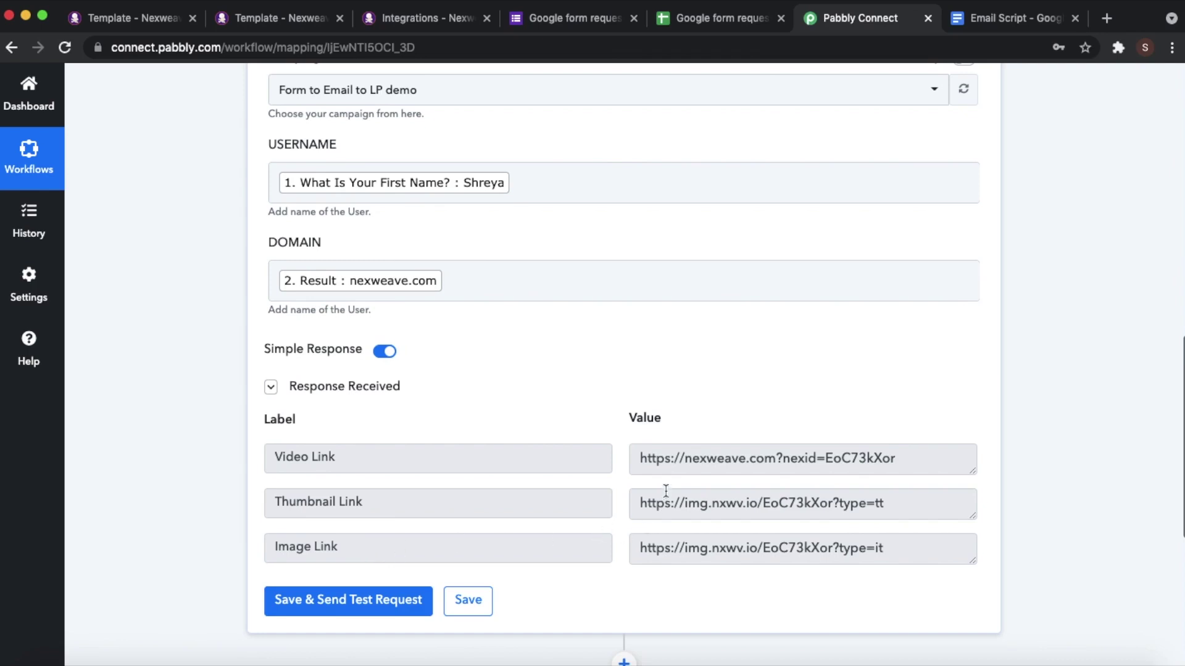
{"action": "left_click_drag", "start_coordinate": [643, 458], "coordinate": [937, 456]}
{"action": "scroll", "coordinate": [937, 457], "scroll_direction": "down", "scroll_amount": 1}
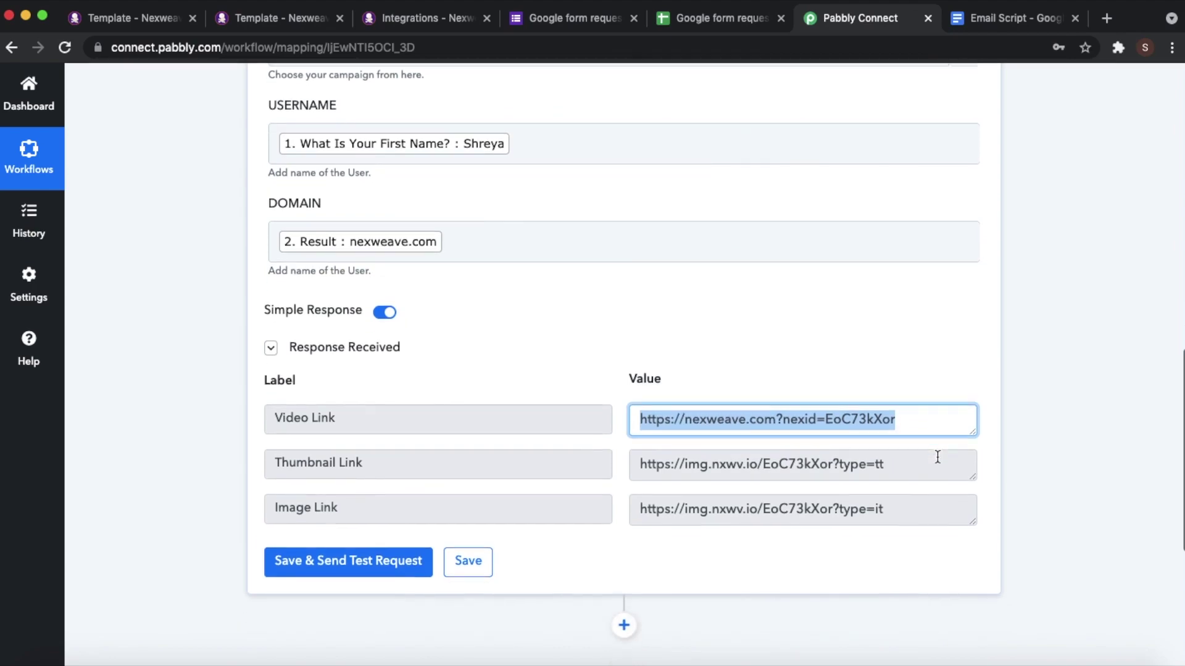
- Open the copied video link in a new tab and scroll through the personalized page
{"action": "key", "text": "super+t"}
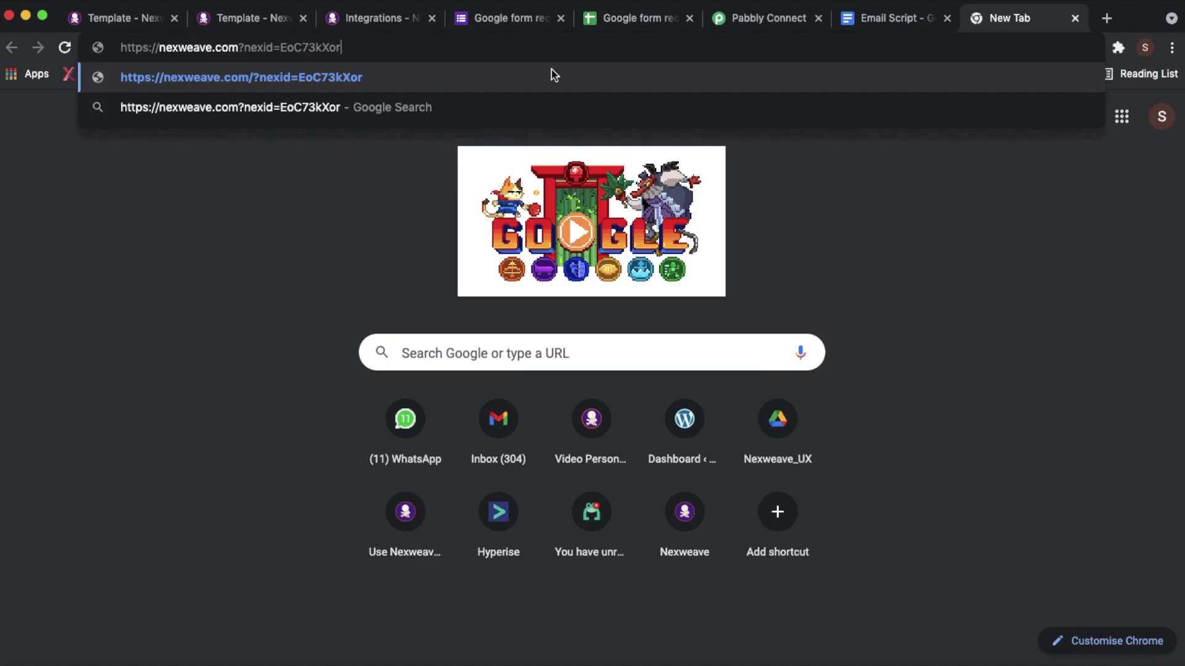
{"action": "key", "text": "Return"}
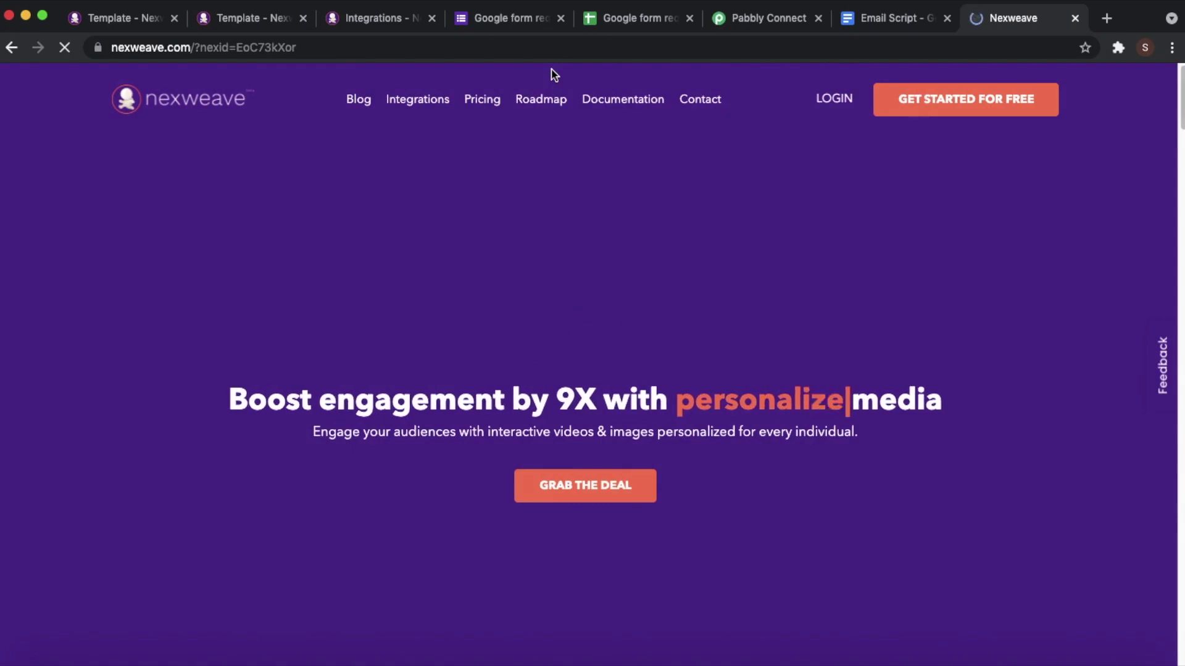
{"action": "scroll", "coordinate": [630, 279], "scroll_direction": "down", "scroll_amount": 7}
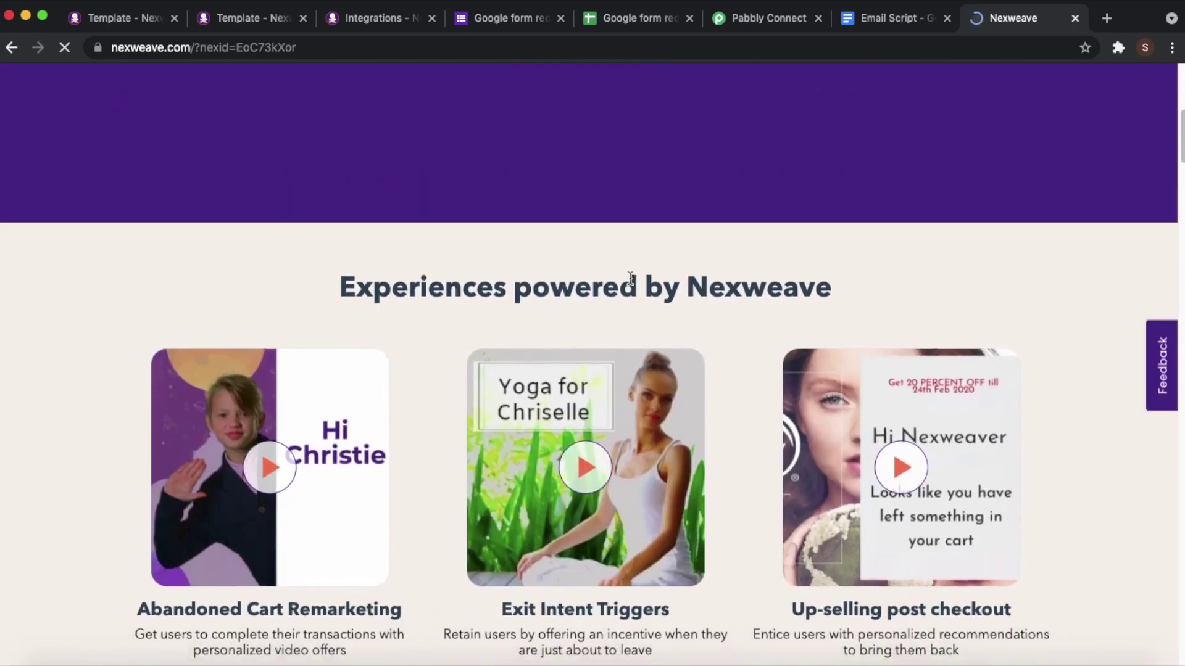
{"action": "scroll", "coordinate": [629, 283], "scroll_direction": "down", "scroll_amount": 8}
{"action": "scroll", "coordinate": [629, 283], "scroll_direction": "down", "scroll_amount": 5}
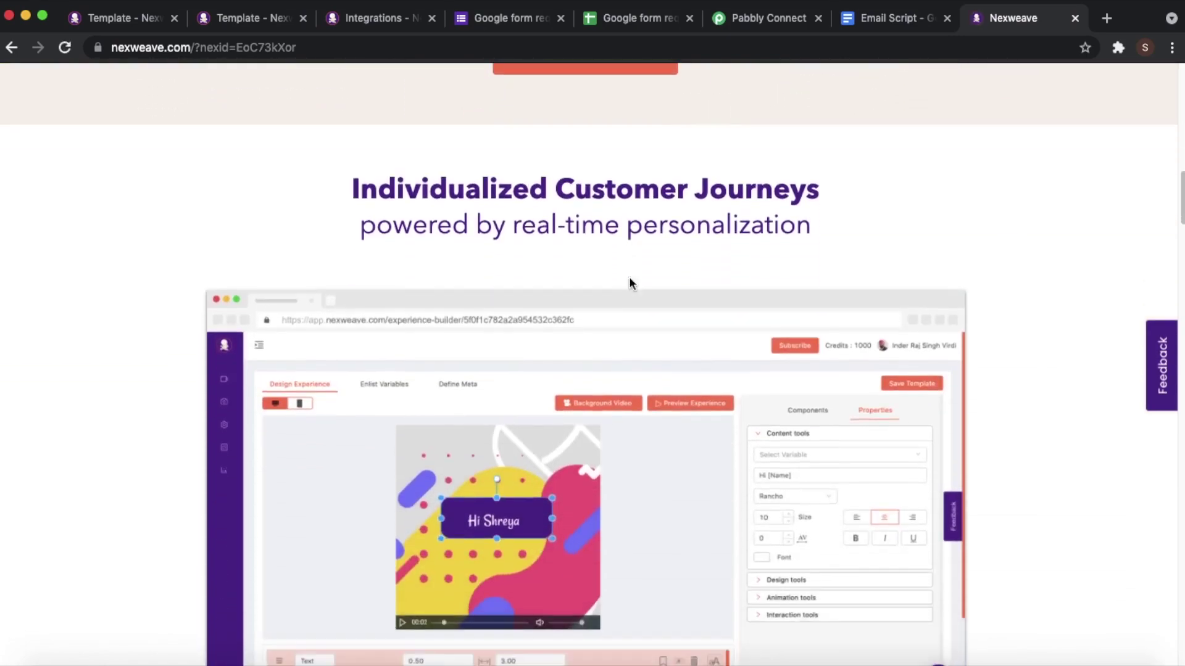
{"action": "scroll", "coordinate": [537, 379], "scroll_direction": "down", "scroll_amount": 8}
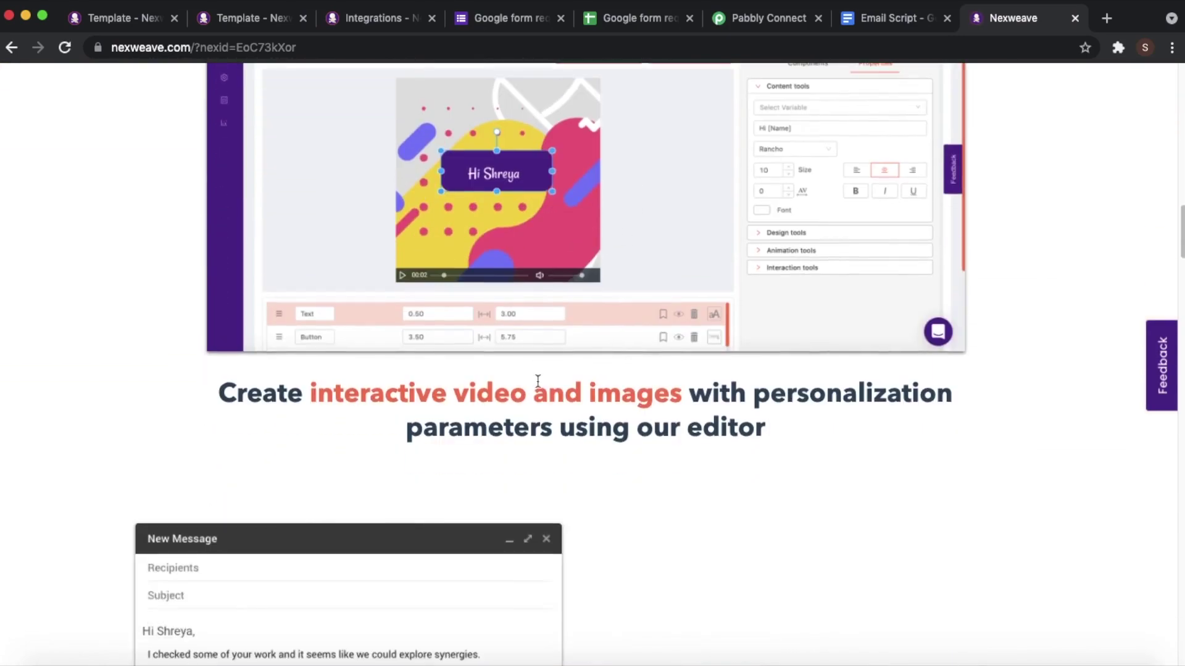
{"action": "scroll", "coordinate": [605, 489], "scroll_direction": "down", "scroll_amount": 5}
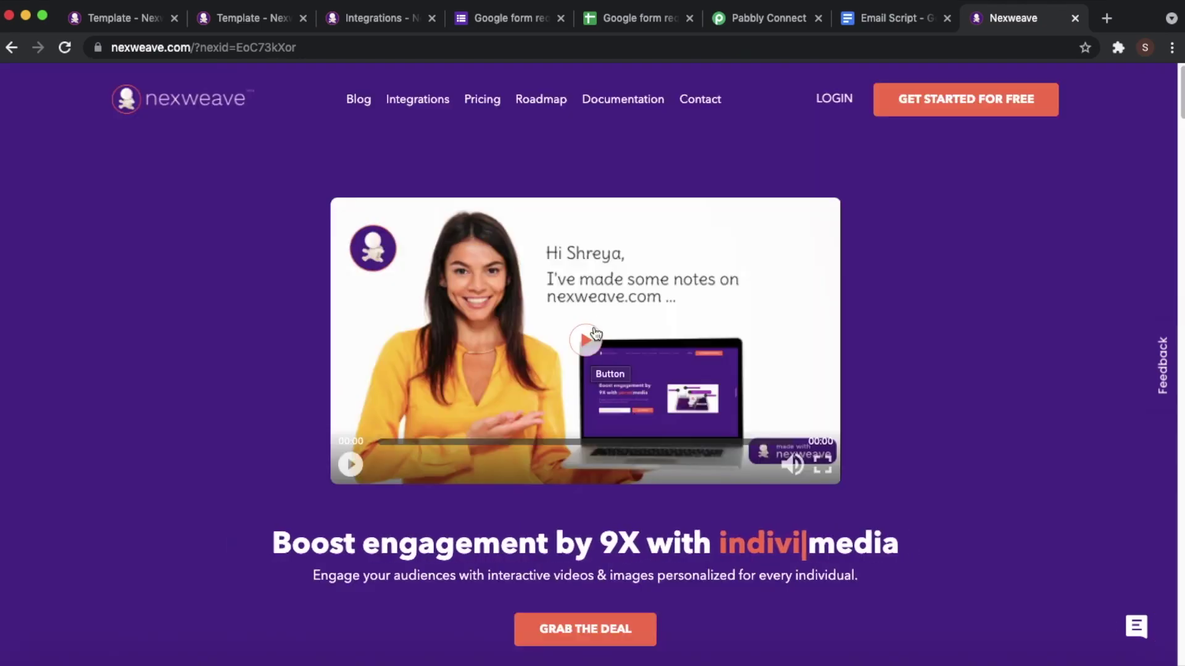
- Play, mute and stop the personalized video, then close the preview tab
{"action": "left_click", "coordinate": [591, 350]}
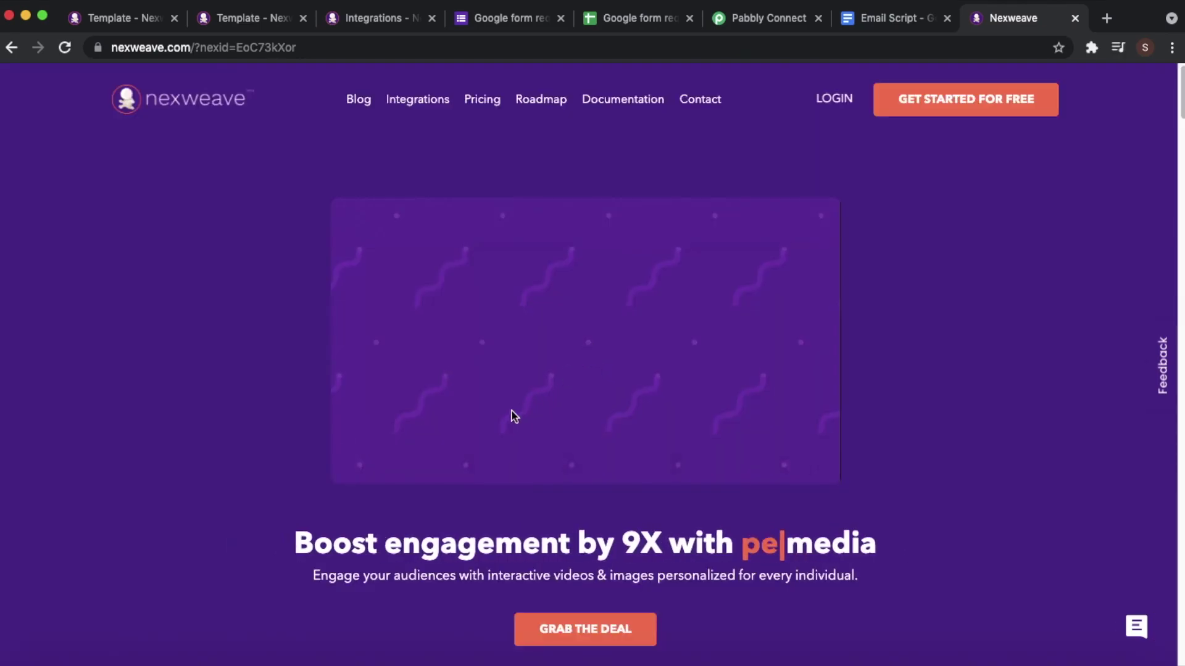
{"action": "left_click", "coordinate": [793, 464]}
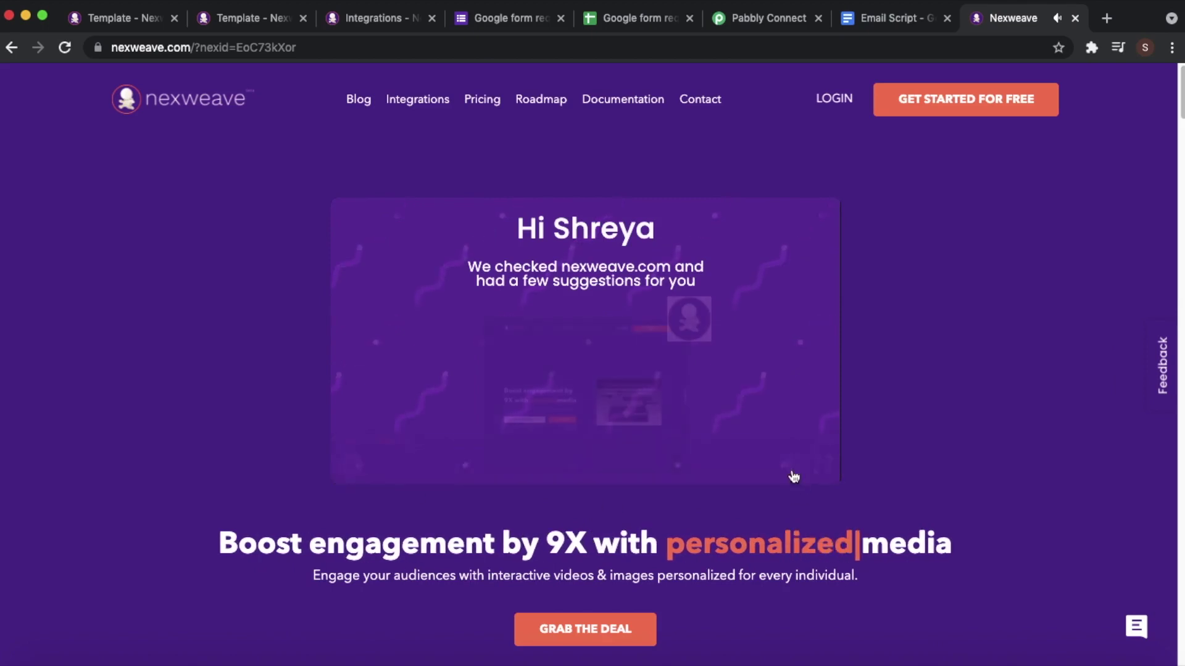
{"action": "left_click", "coordinate": [350, 464]}
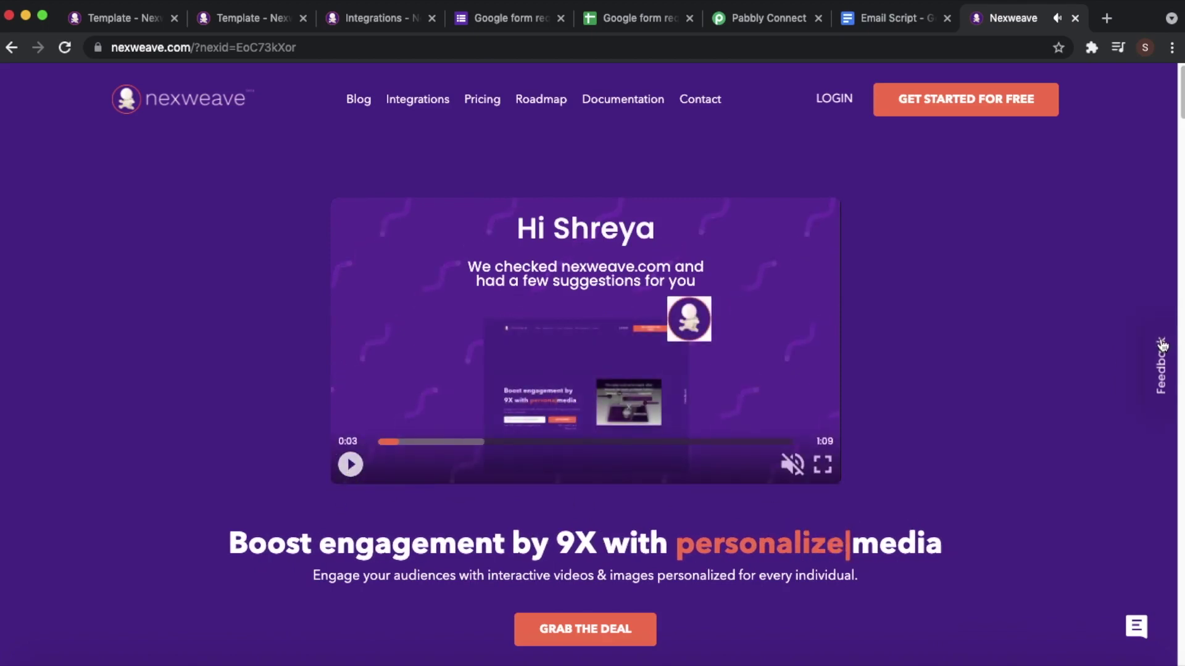
{"action": "left_click", "coordinate": [1075, 19]}
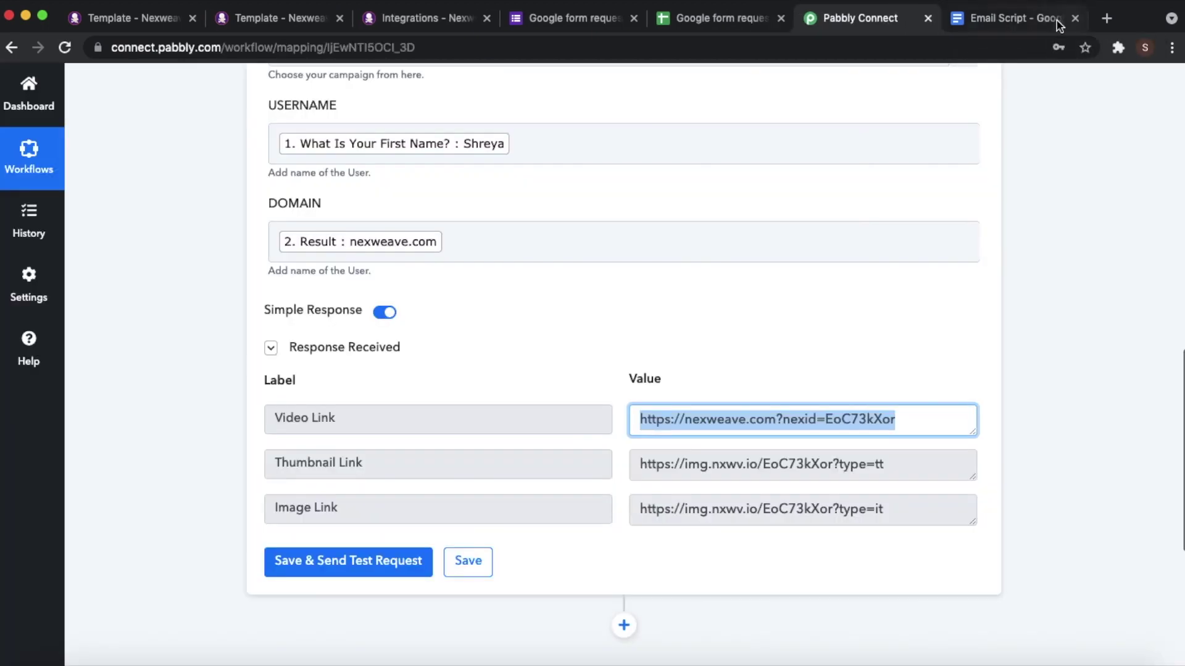
- Collapse the tested Nexweave campaign action and add a new step below it
{"action": "scroll", "coordinate": [684, 225], "scroll_direction": "down", "scroll_amount": 1}
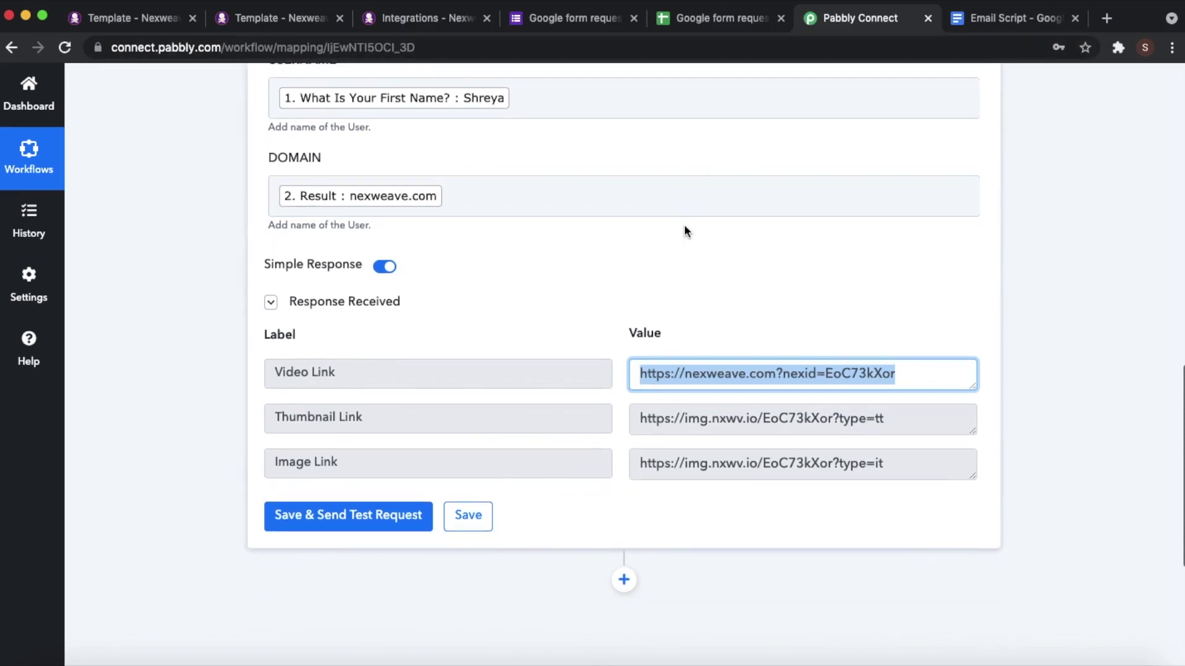
{"action": "scroll", "coordinate": [683, 224], "scroll_direction": "up", "scroll_amount": 5}
{"action": "scroll", "coordinate": [652, 234], "scroll_direction": "up", "scroll_amount": 2}
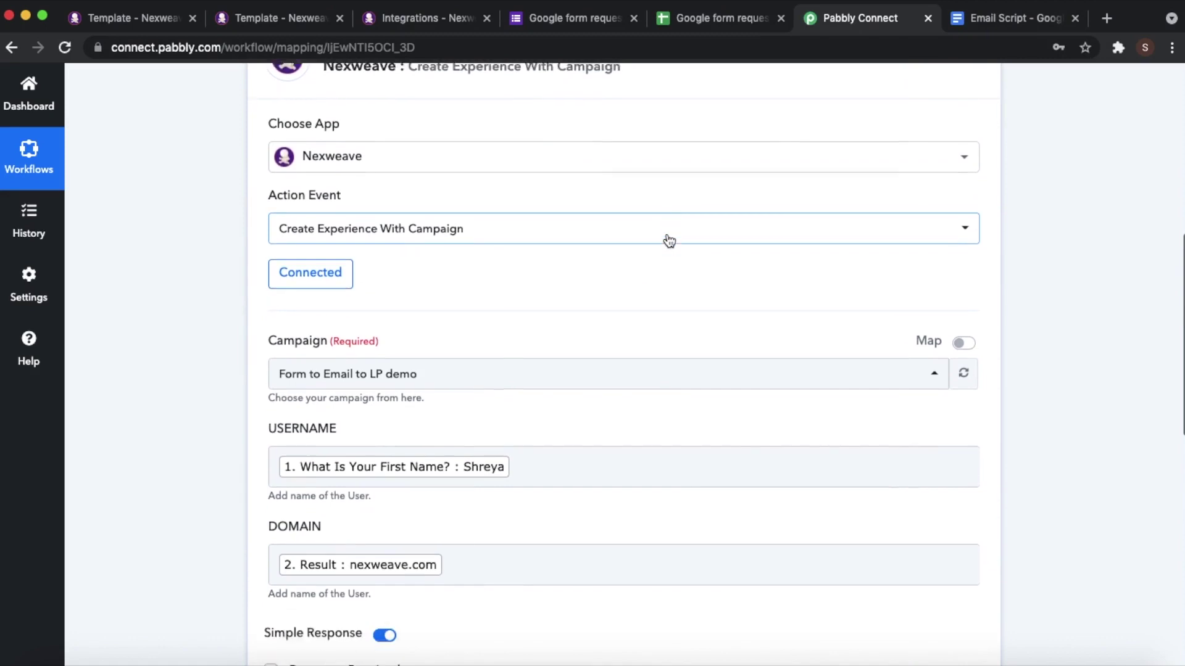
{"action": "scroll", "coordinate": [669, 241], "scroll_direction": "down", "scroll_amount": 4}
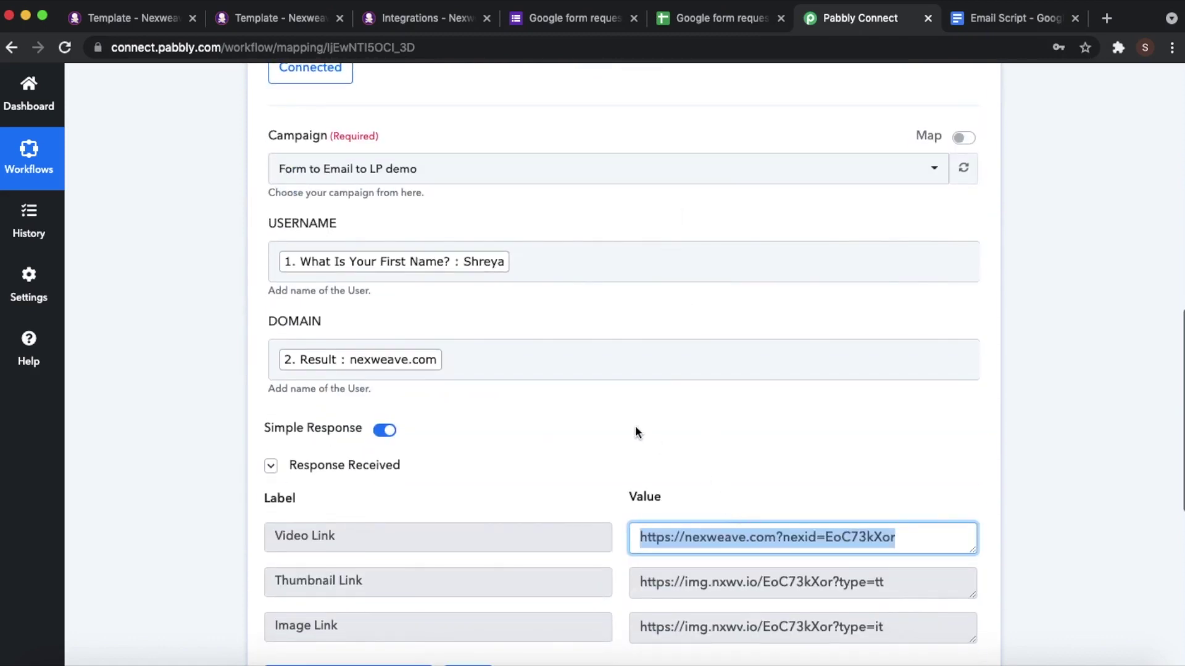
{"action": "scroll", "coordinate": [637, 427], "scroll_direction": "up", "scroll_amount": 7}
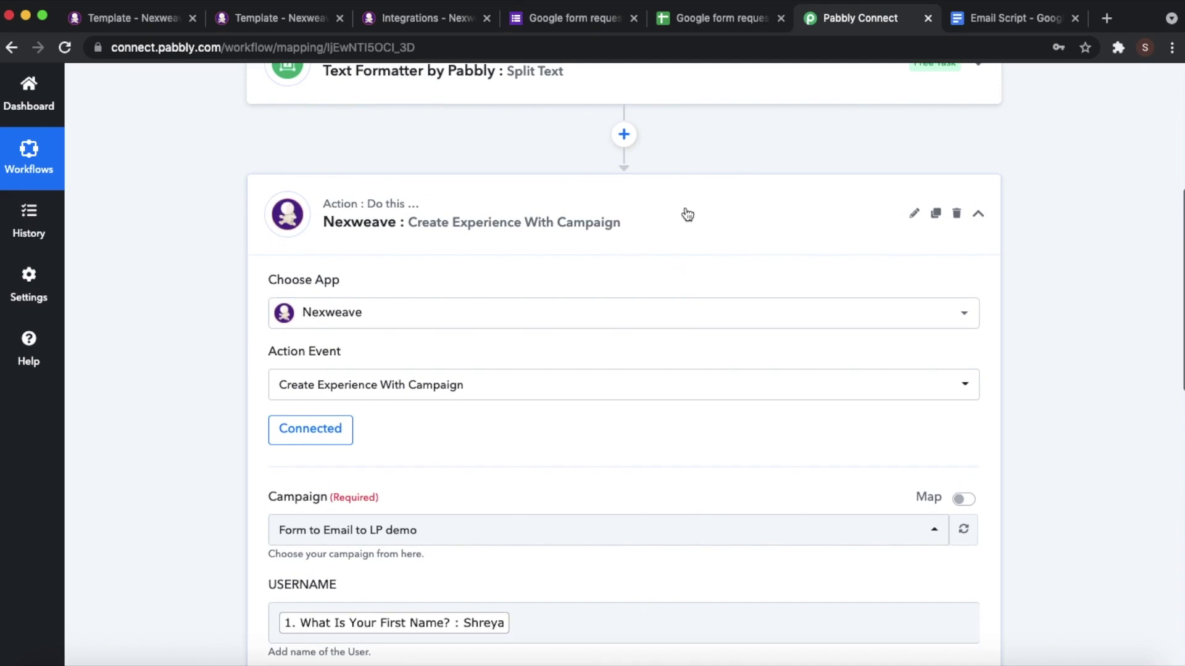
{"action": "left_click", "coordinate": [687, 214]}
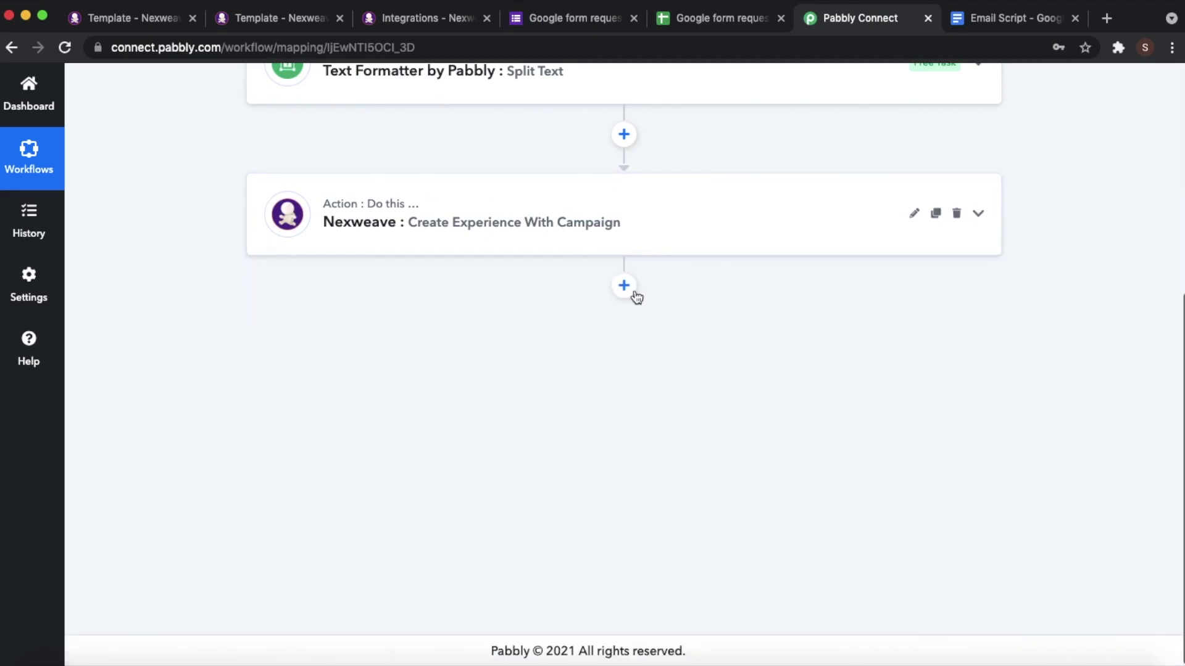
{"action": "left_click", "coordinate": [625, 287]}
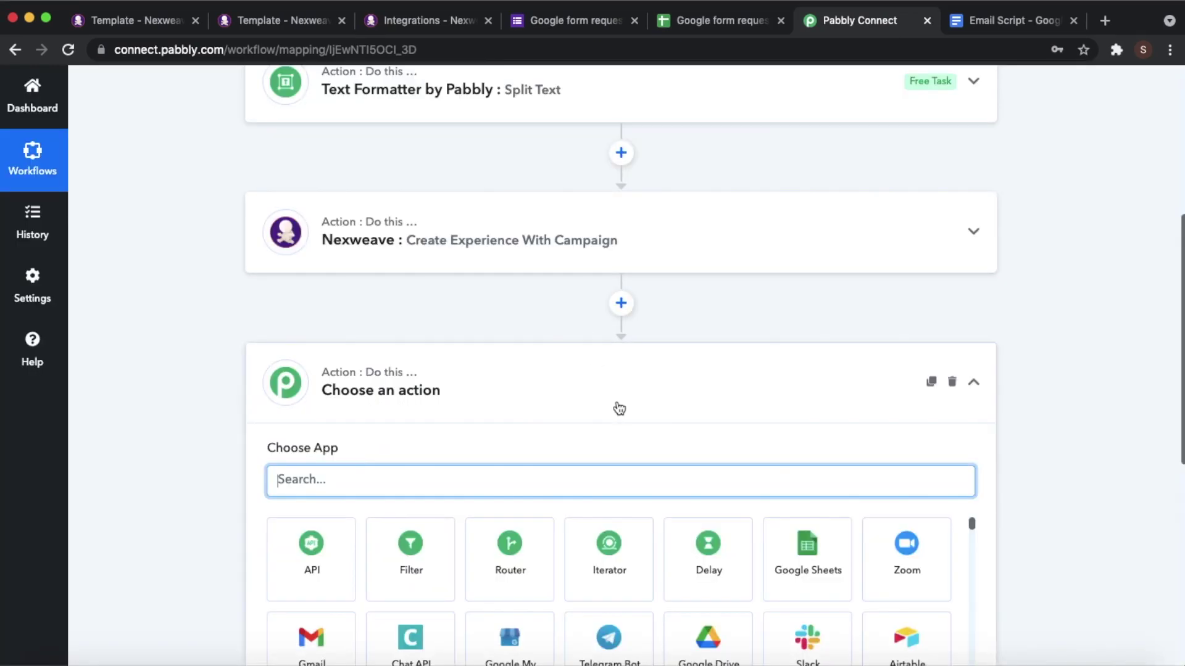
- Add a Gmail step with the Send an Email action event
{"action": "scroll", "coordinate": [619, 408], "scroll_direction": "down", "scroll_amount": 4}
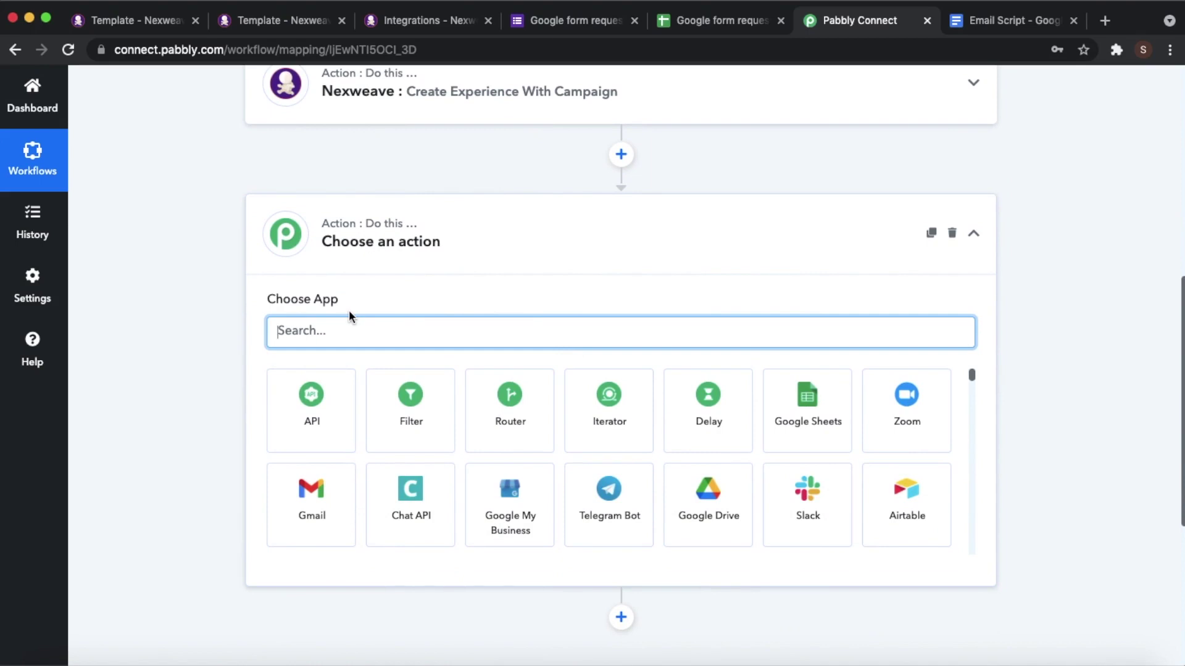
{"action": "type", "text": "Gmail"}
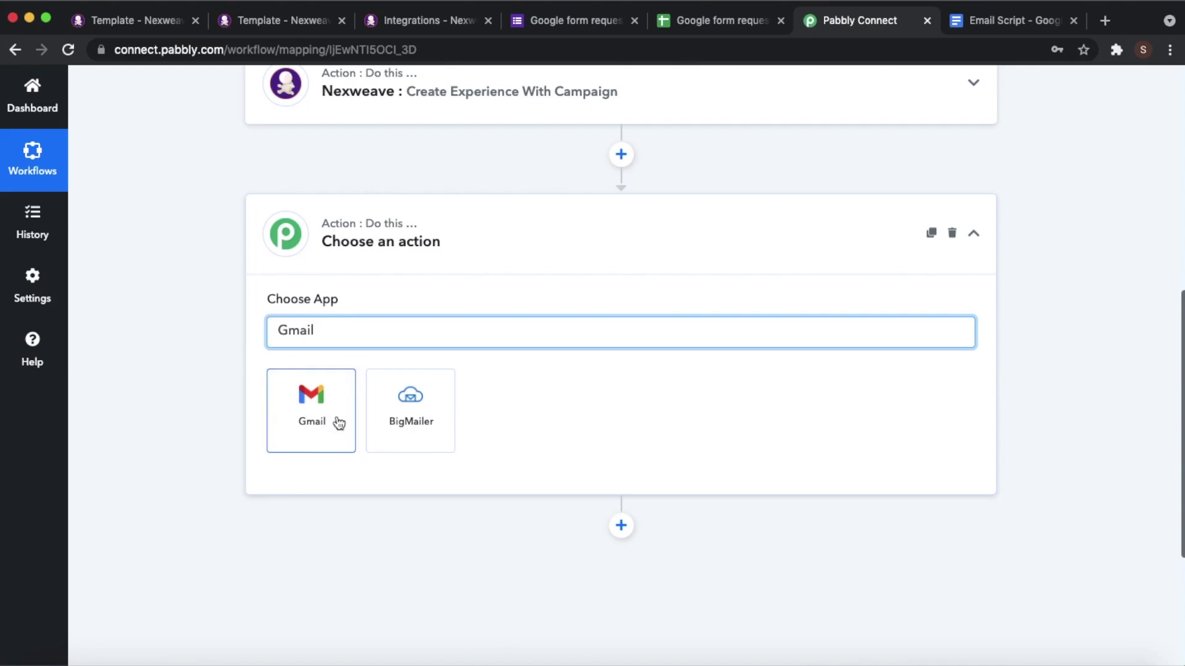
{"action": "left_click", "coordinate": [338, 424]}
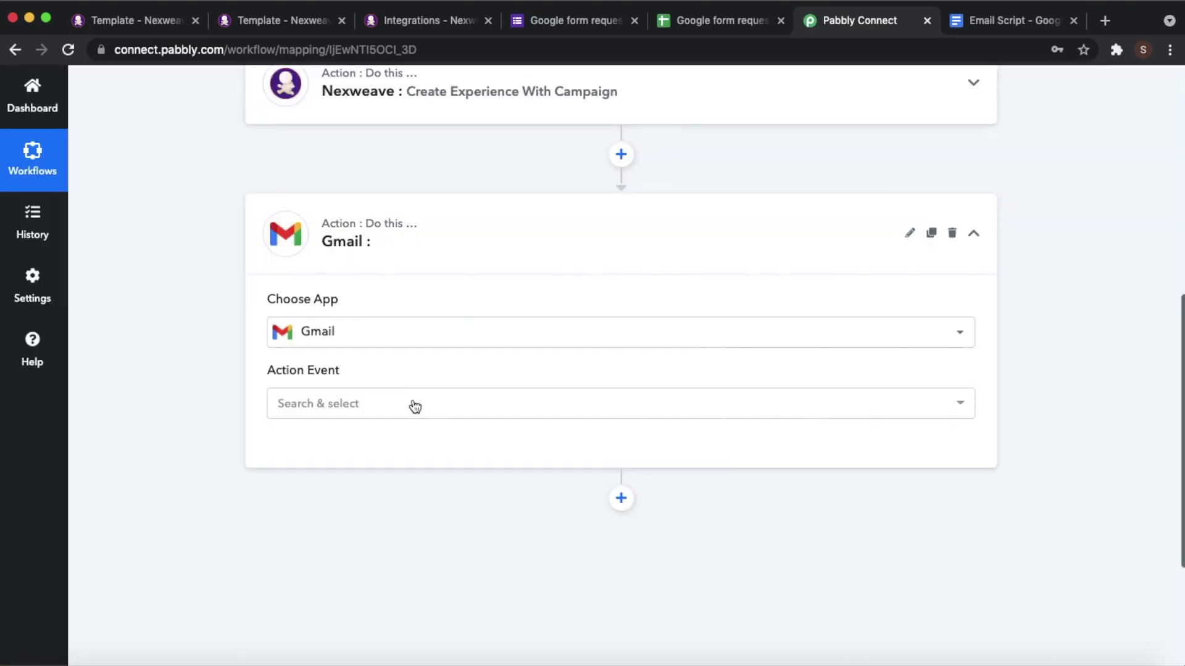
{"action": "left_click", "coordinate": [409, 405]}
{"action": "left_click", "coordinate": [396, 518]}
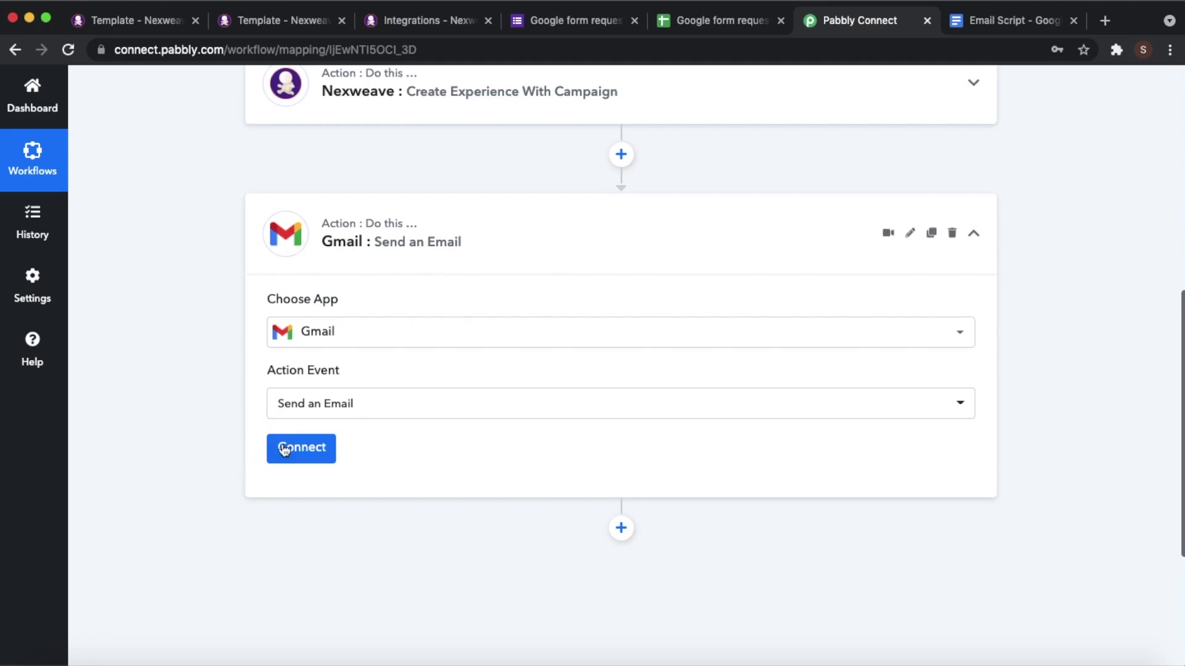
- Link the step to the existing company Gmail account connection and save it
{"action": "left_click", "coordinate": [290, 448]}
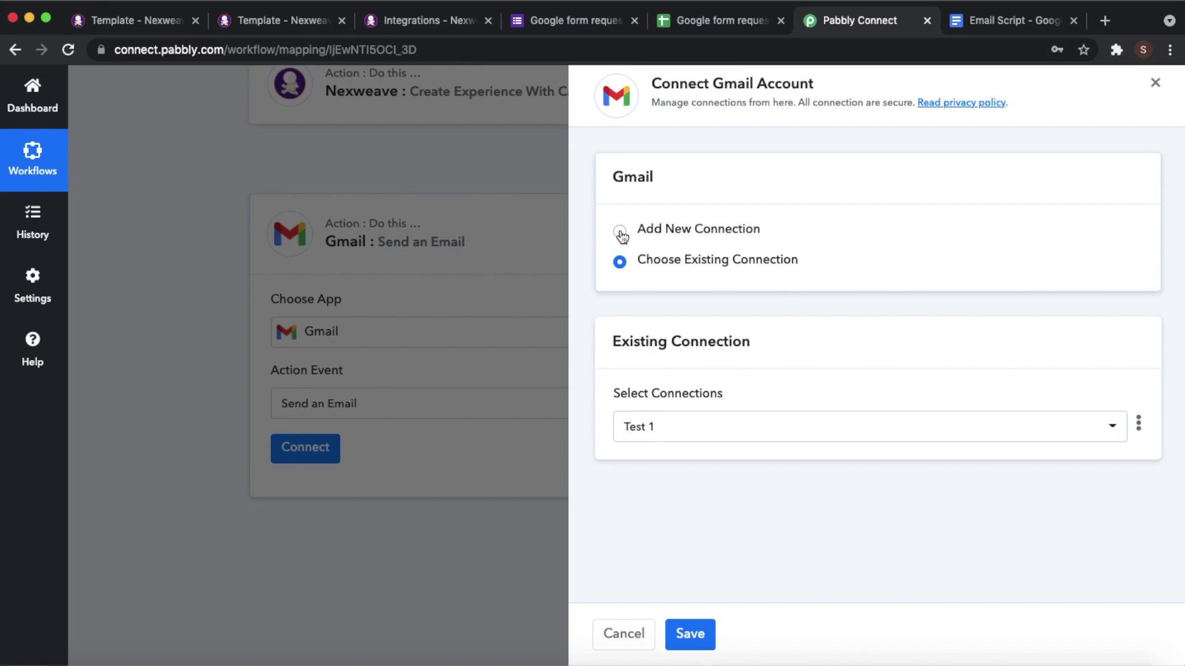
{"action": "left_click", "coordinate": [744, 437]}
{"action": "scroll", "coordinate": [718, 469], "scroll_direction": "down", "scroll_amount": 8}
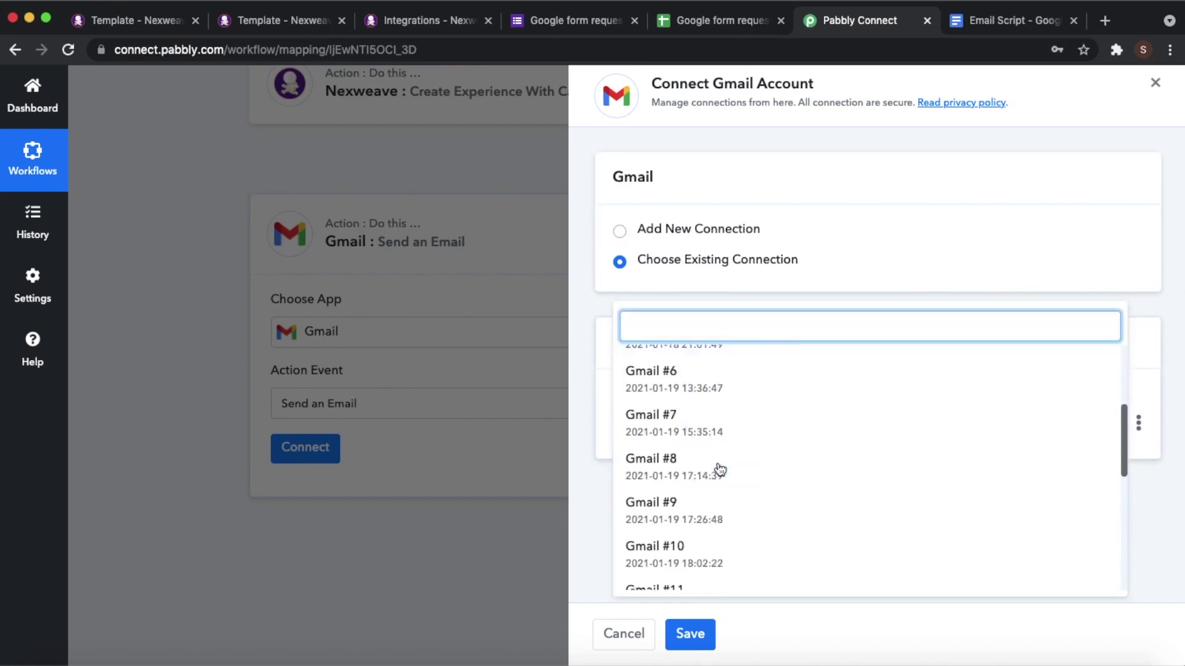
{"action": "scroll", "coordinate": [720, 469], "scroll_direction": "down", "scroll_amount": 2}
{"action": "left_click", "coordinate": [701, 521]}
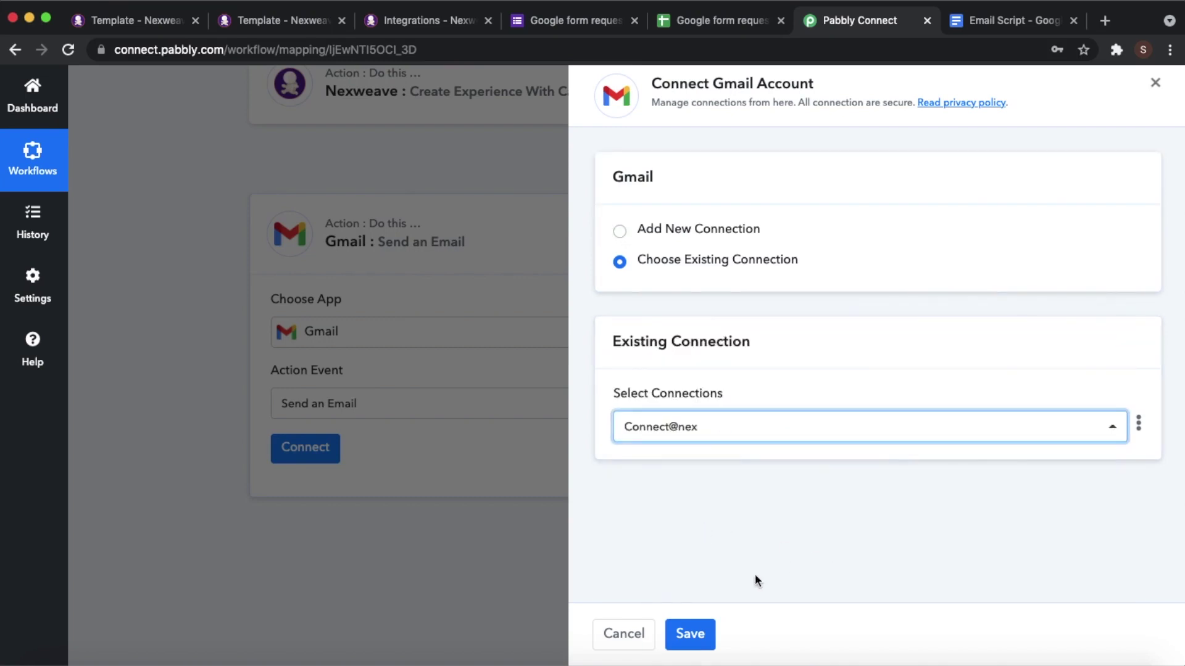
{"action": "left_click", "coordinate": [692, 633]}
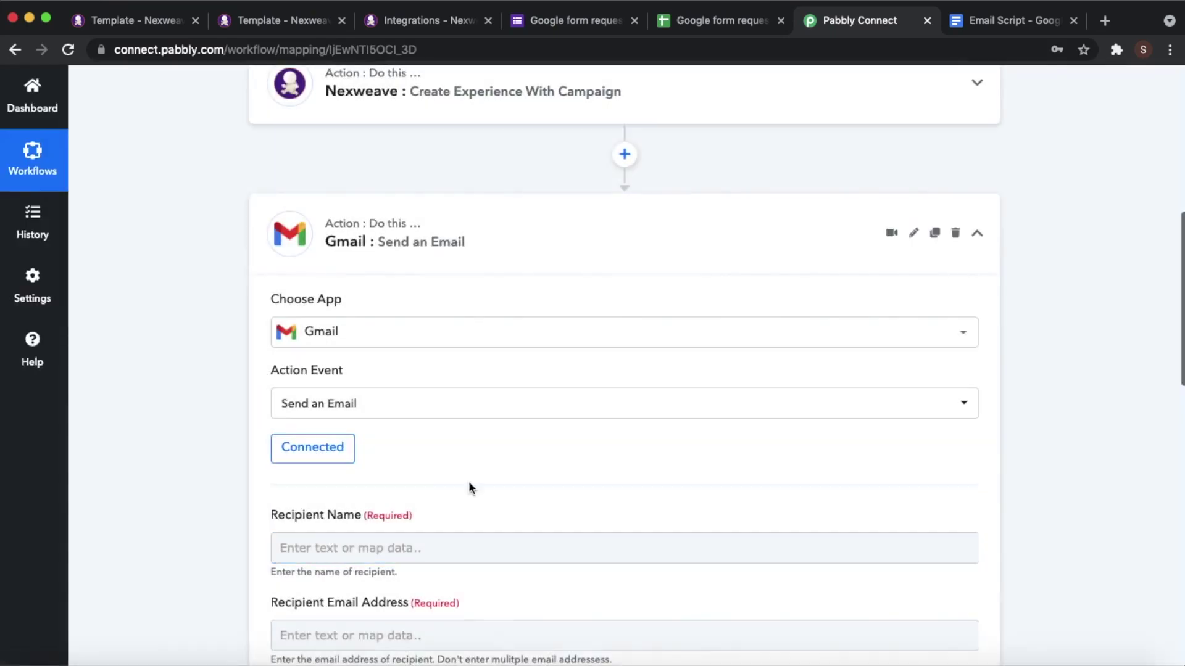
- Map Recipient Name to the form's first-name answer and Recipient Email to the business-email answer
{"action": "scroll", "coordinate": [752, 457], "scroll_direction": "down", "scroll_amount": 6}
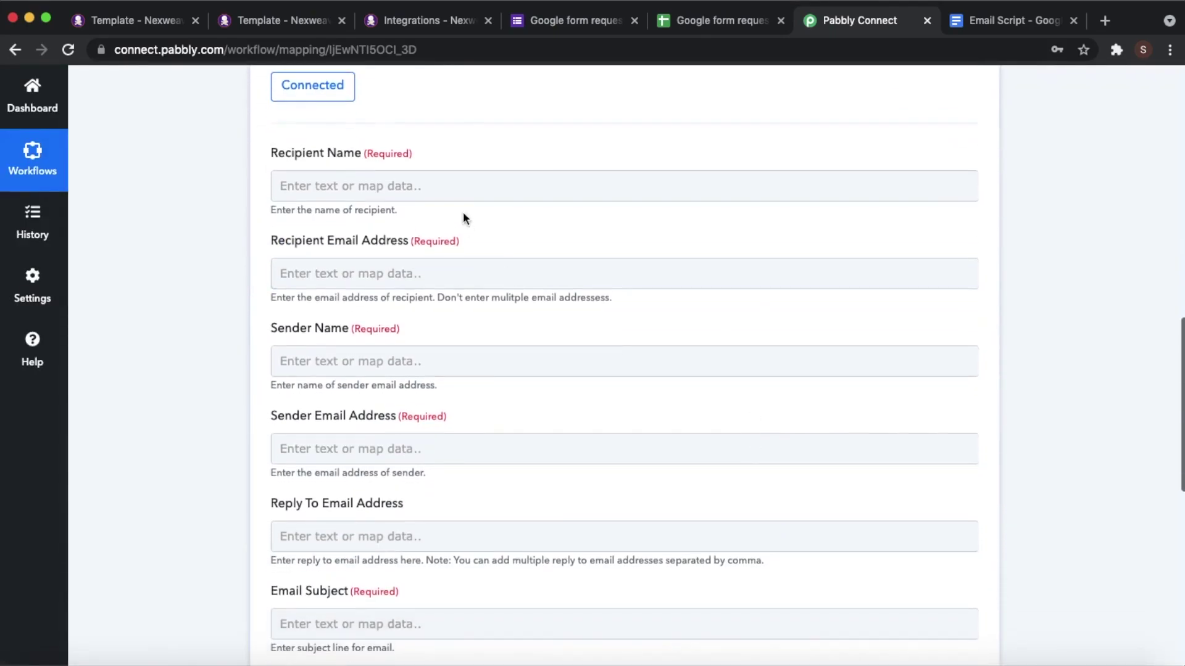
{"action": "scroll", "coordinate": [575, 472], "scroll_direction": "down", "scroll_amount": 2}
{"action": "scroll", "coordinate": [575, 471], "scroll_direction": "up", "scroll_amount": 4}
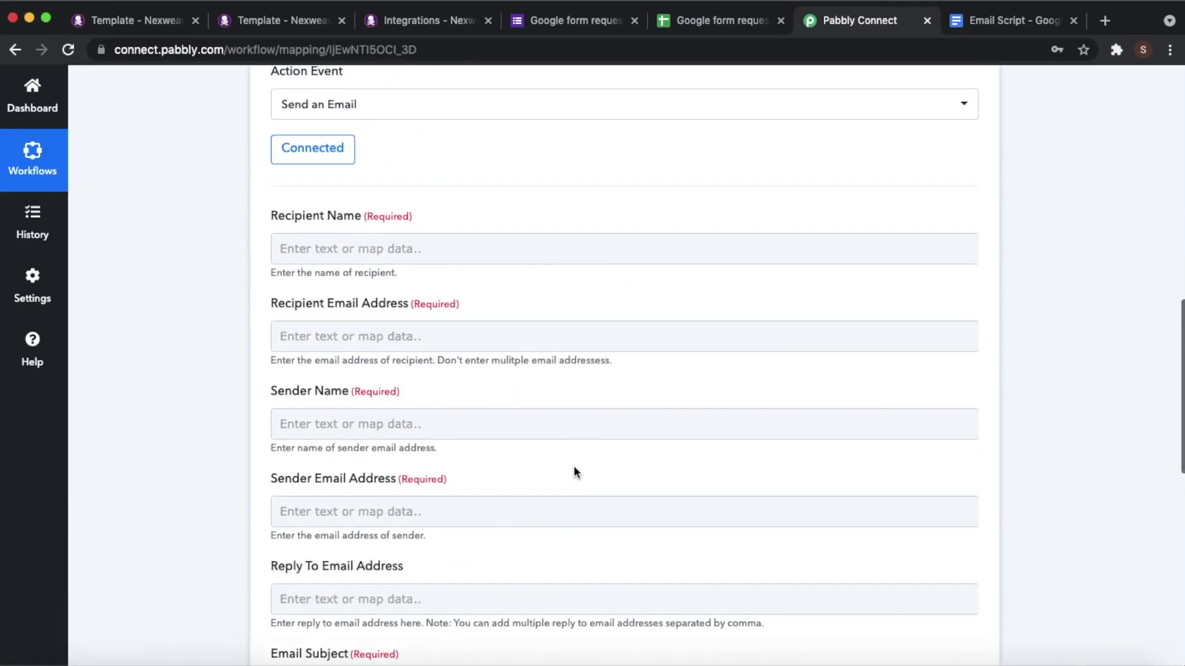
{"action": "scroll", "coordinate": [358, 362], "scroll_direction": "up", "scroll_amount": 2}
{"action": "left_click", "coordinate": [309, 373]}
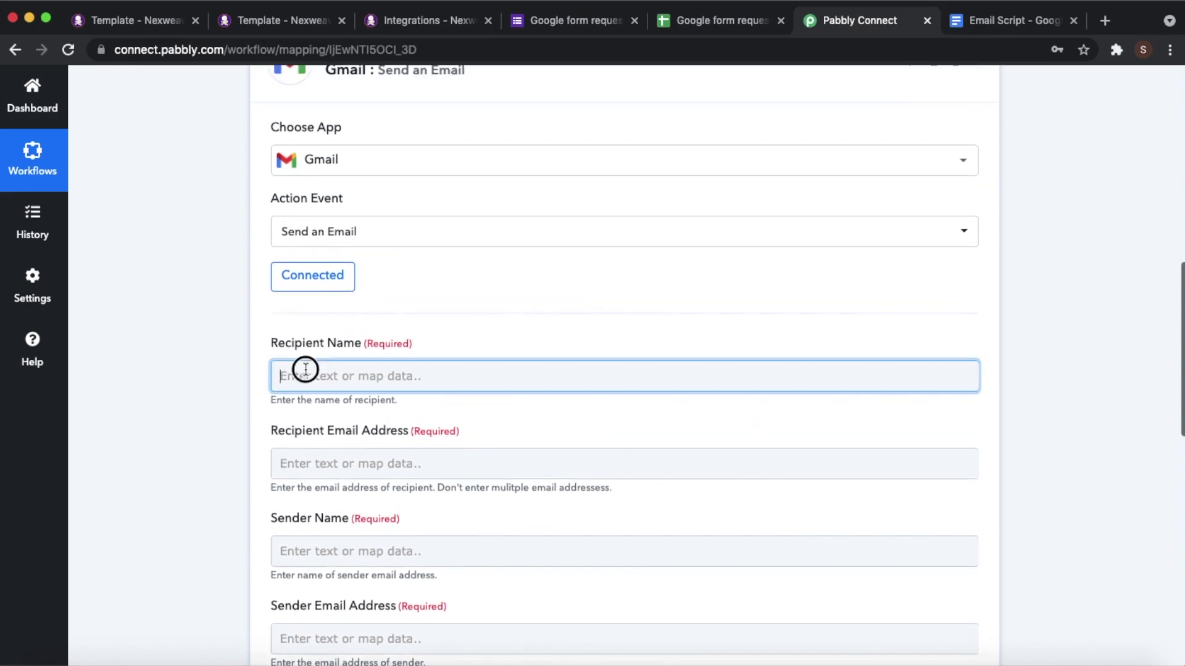
{"action": "left_click", "coordinate": [423, 497]}
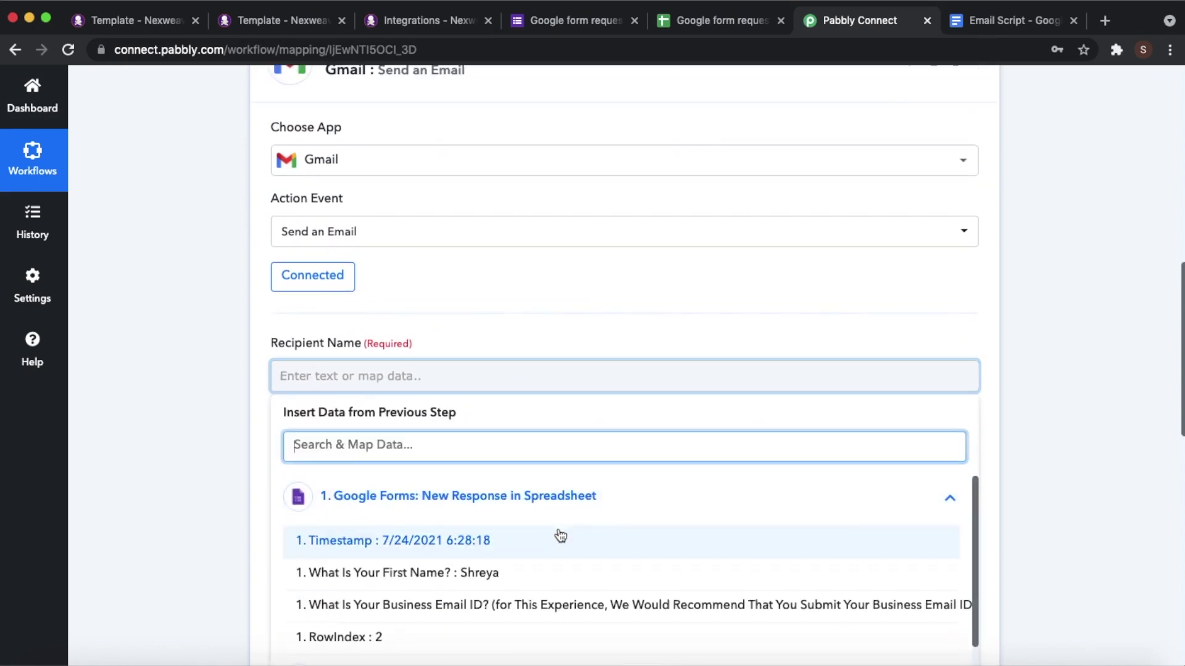
{"action": "left_click", "coordinate": [473, 555]}
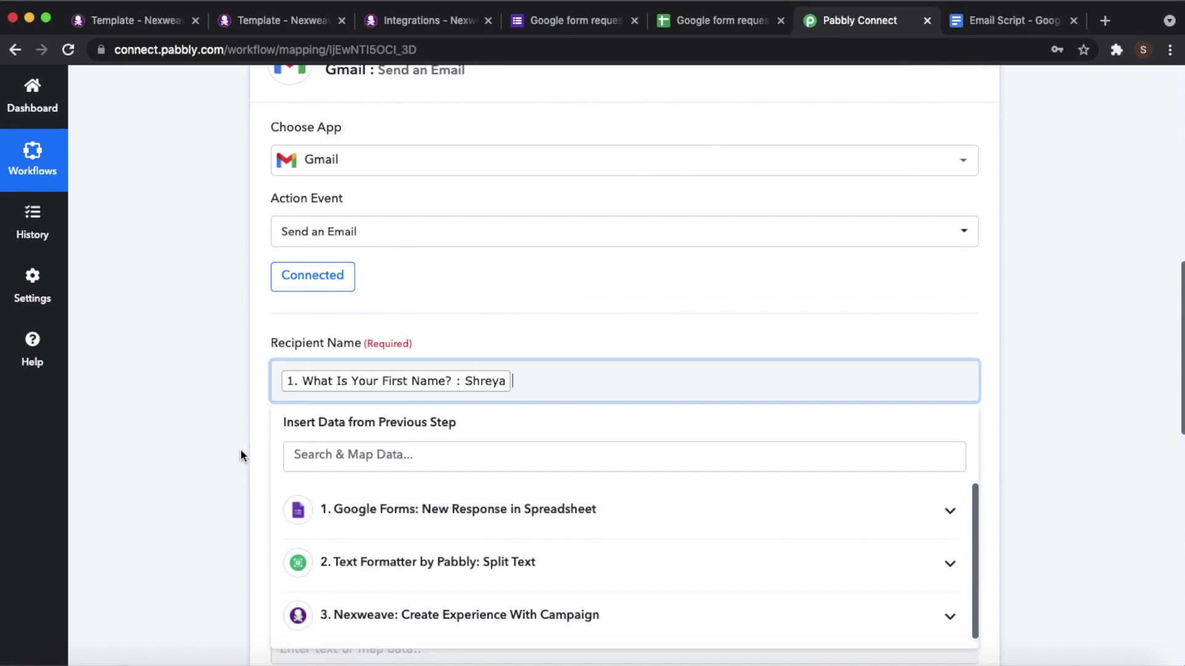
{"action": "left_click", "coordinate": [238, 447]}
{"action": "left_click", "coordinate": [334, 478]}
{"action": "scroll", "coordinate": [470, 521], "scroll_direction": "down", "scroll_amount": 3}
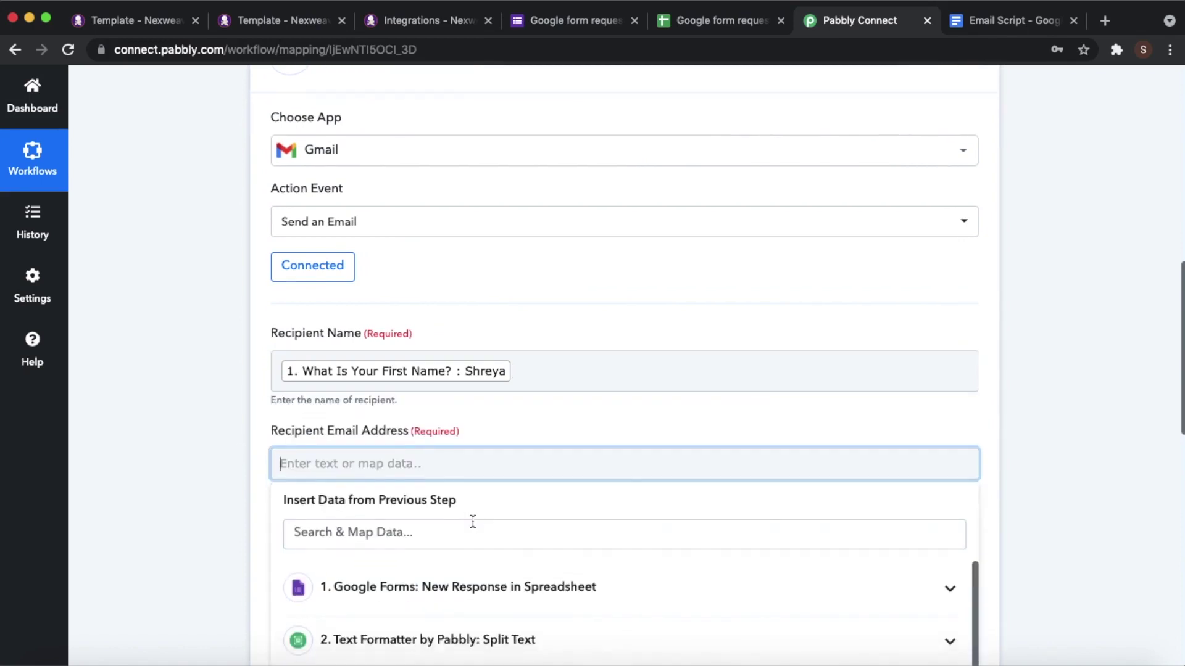
{"action": "left_click", "coordinate": [473, 508]}
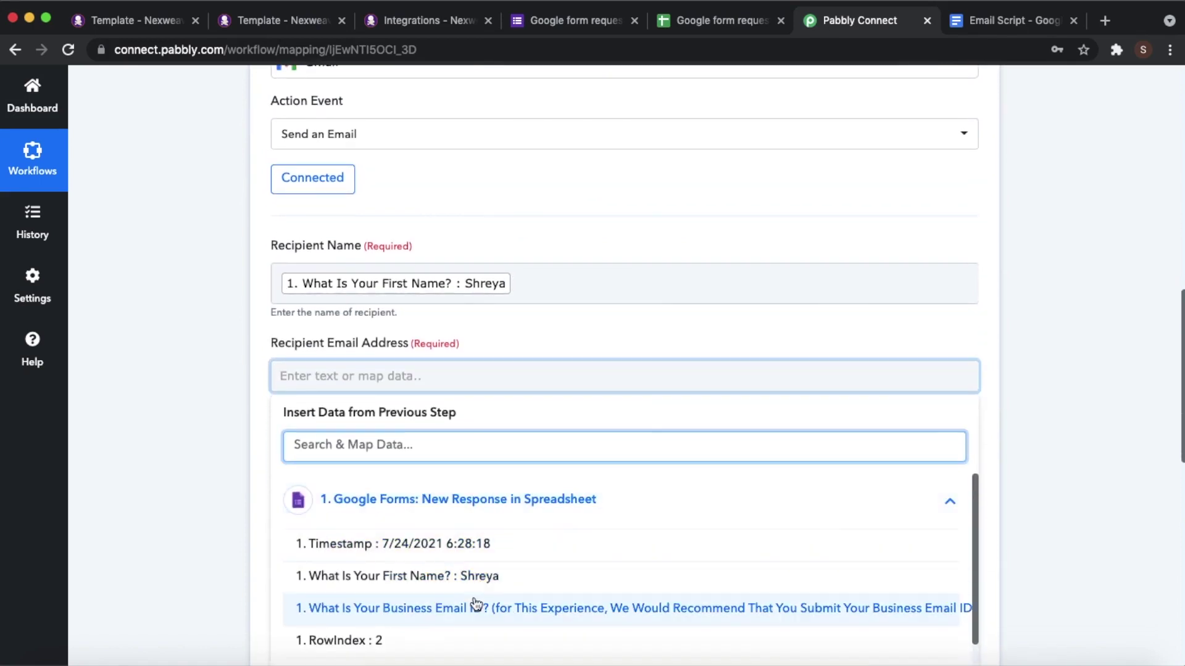
{"action": "left_click", "coordinate": [476, 601]}
{"action": "left_click", "coordinate": [132, 404]}
- Set Sender Name to Team Nexweave and enter the company sender e-mail address
{"action": "scroll", "coordinate": [251, 406], "scroll_direction": "down", "scroll_amount": 4}
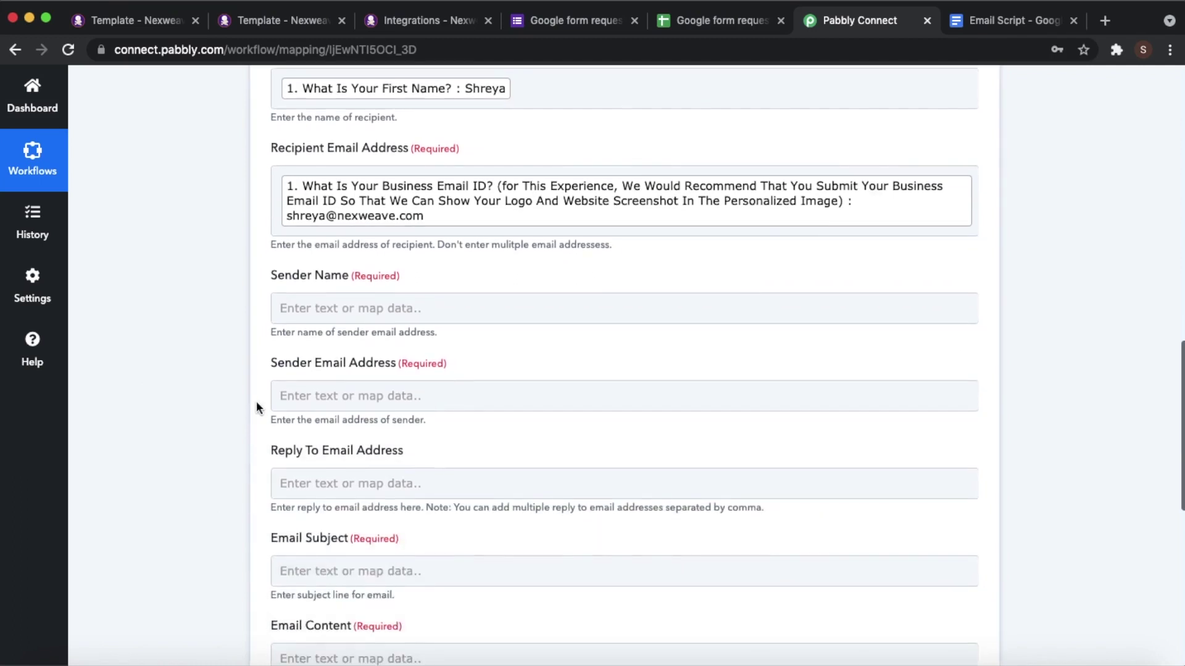
{"action": "left_click", "coordinate": [327, 299]}
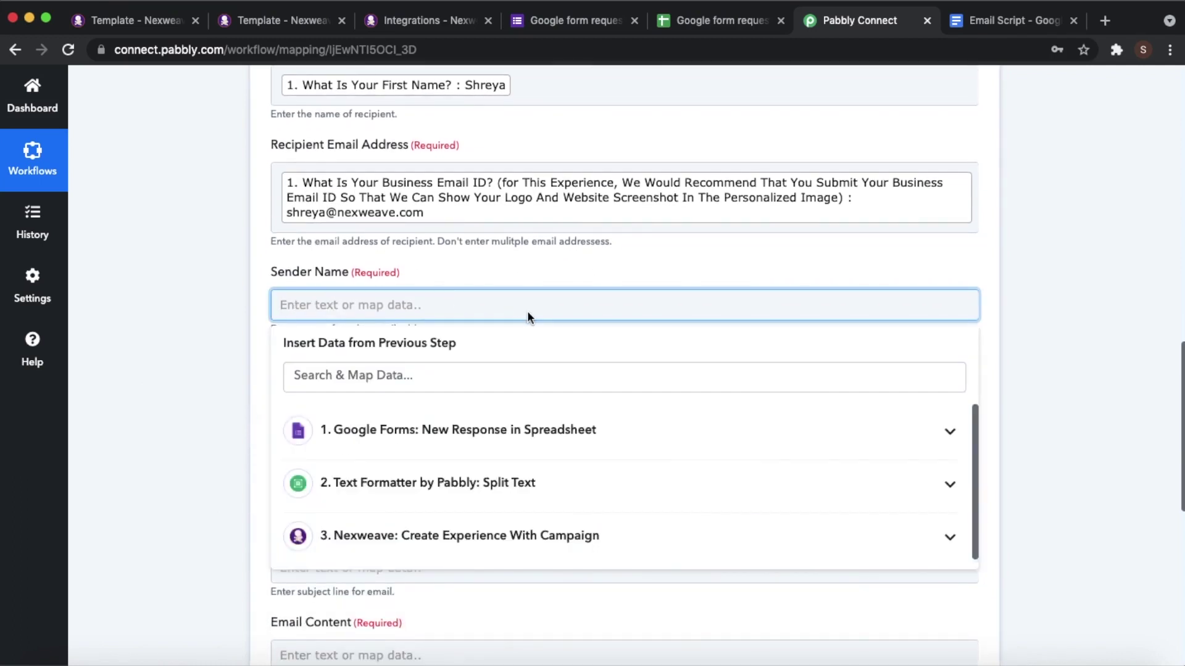
{"action": "type", "text": "Team Nexweave"}
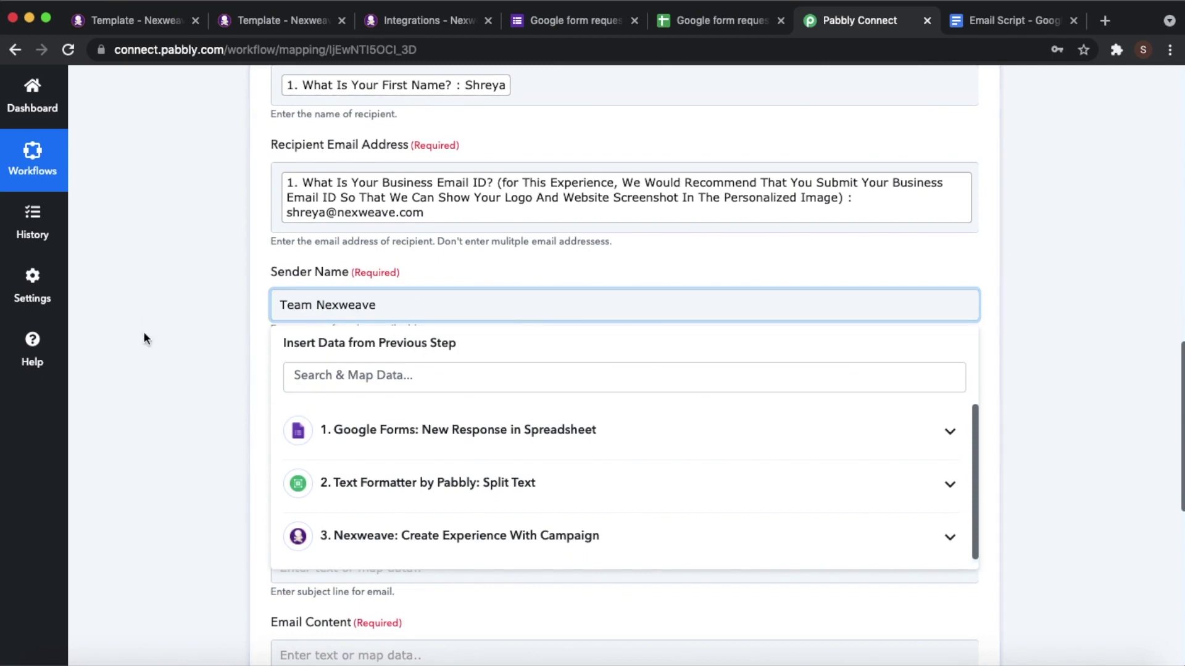
{"action": "left_click", "coordinate": [144, 332]}
{"action": "left_click", "coordinate": [349, 390]}
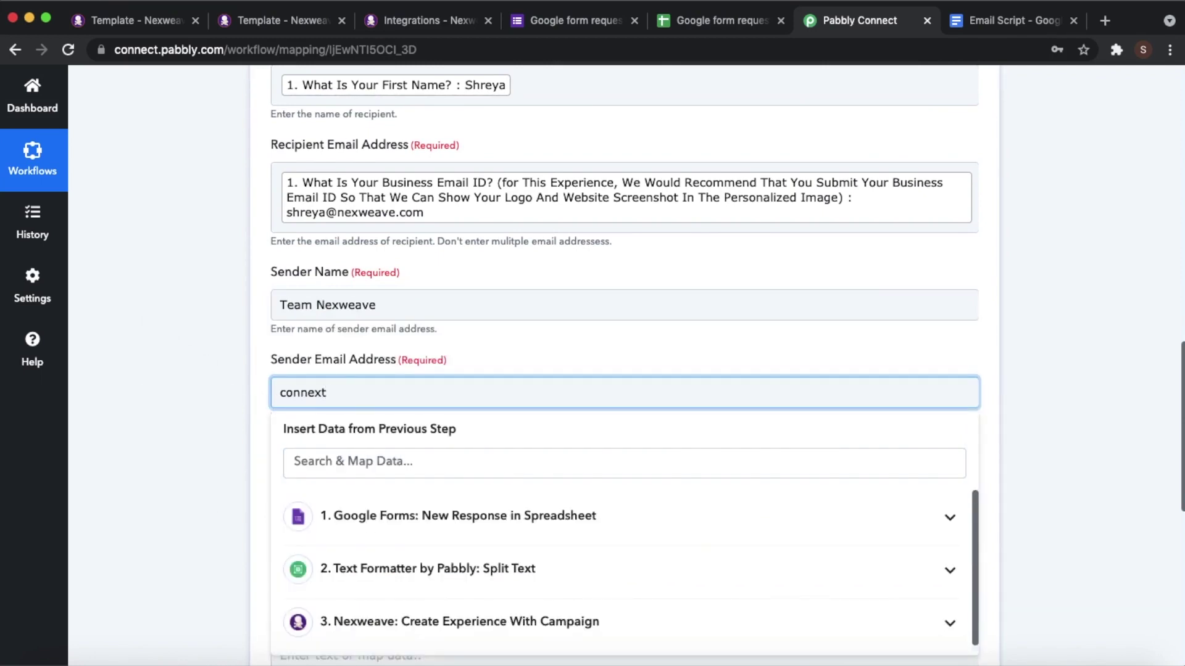
{"action": "left_click", "coordinate": [204, 446]}
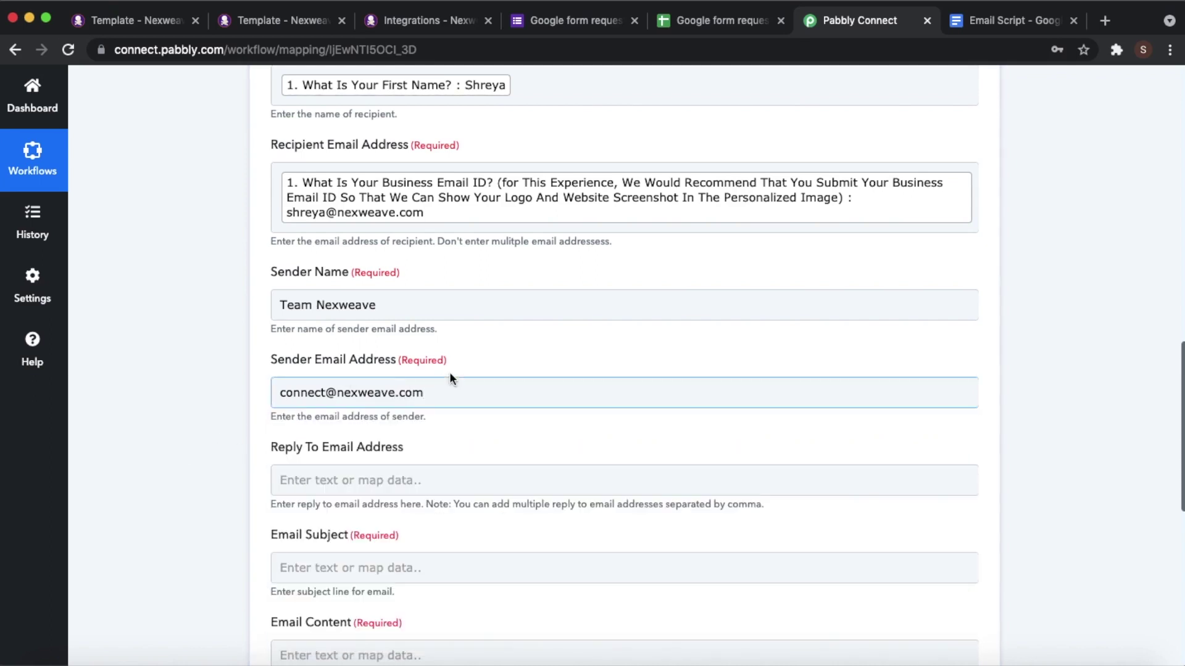
{"action": "scroll", "coordinate": [462, 387], "scroll_direction": "up", "scroll_amount": 1}
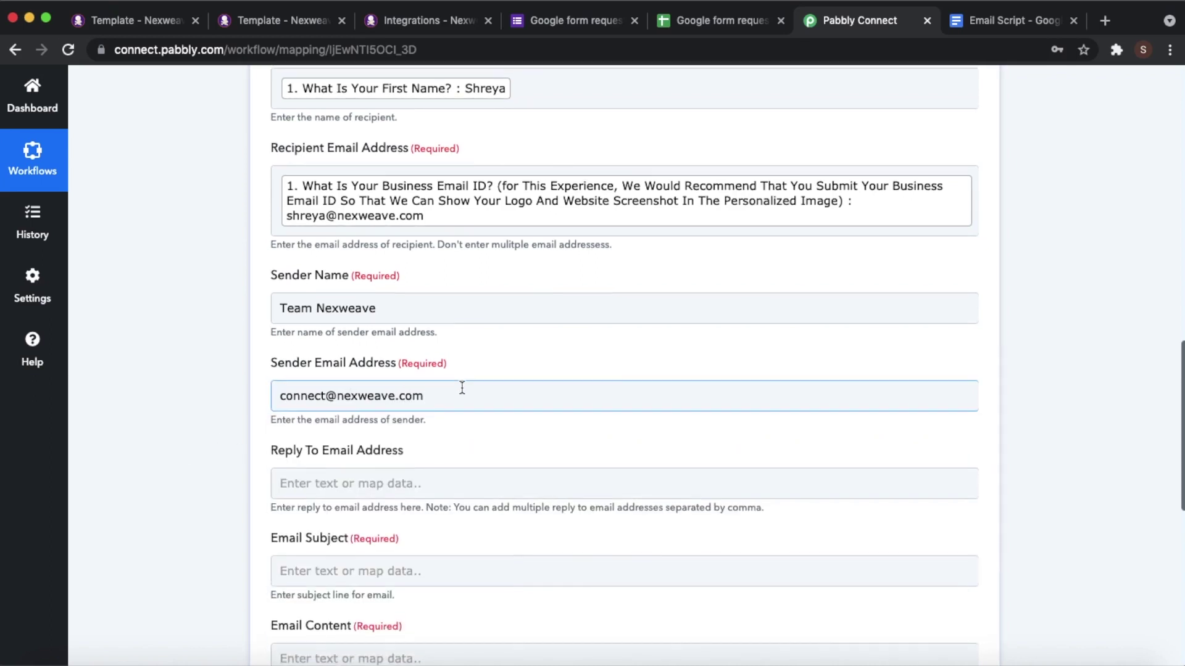
{"action": "scroll", "coordinate": [462, 387], "scroll_direction": "down", "scroll_amount": 2}
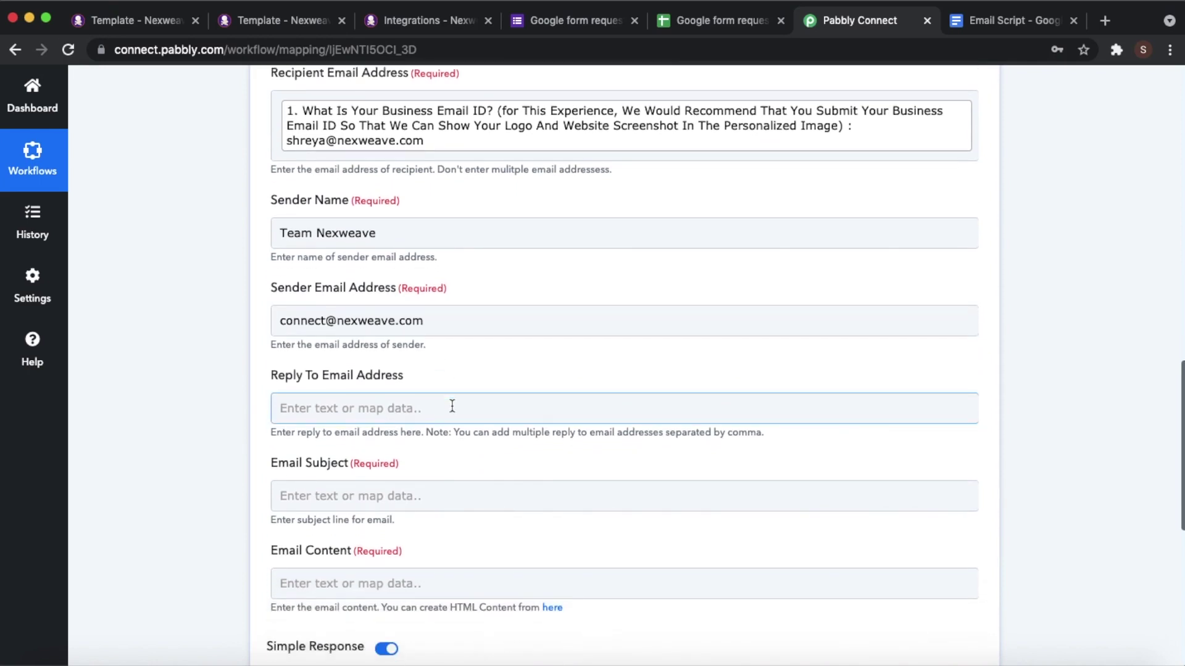
{"action": "scroll", "coordinate": [451, 405], "scroll_direction": "down", "scroll_amount": 4}
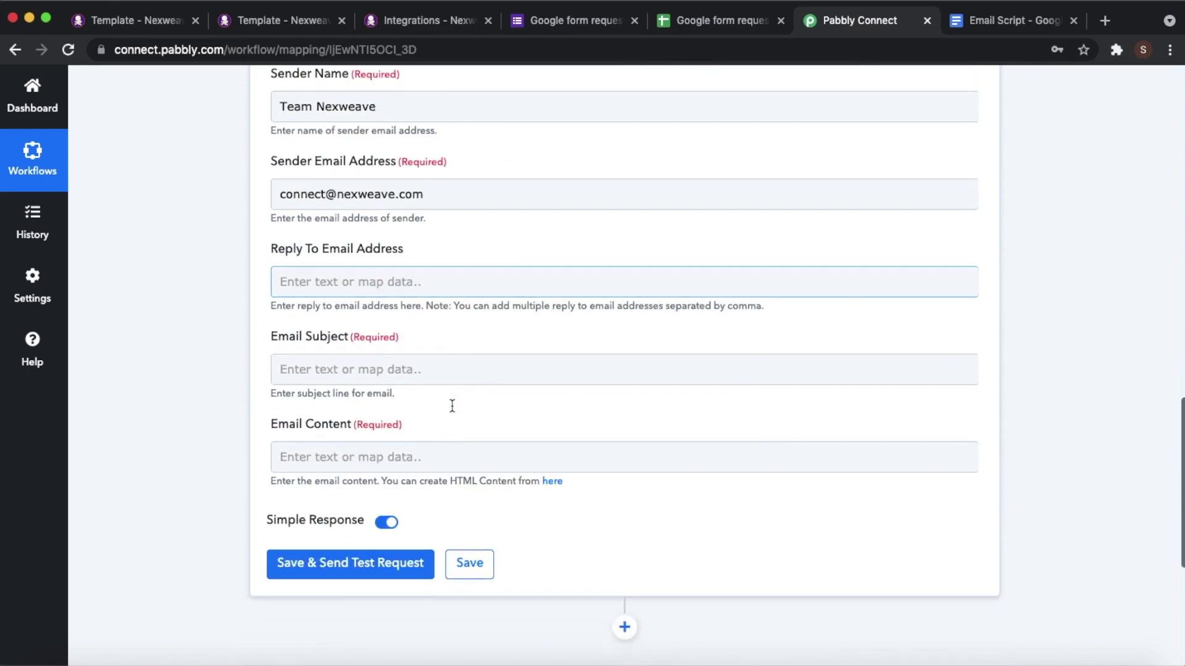
- Start the email subject with 'Hey' followed by the Google Forms first-name answer
{"action": "left_click", "coordinate": [399, 373]}
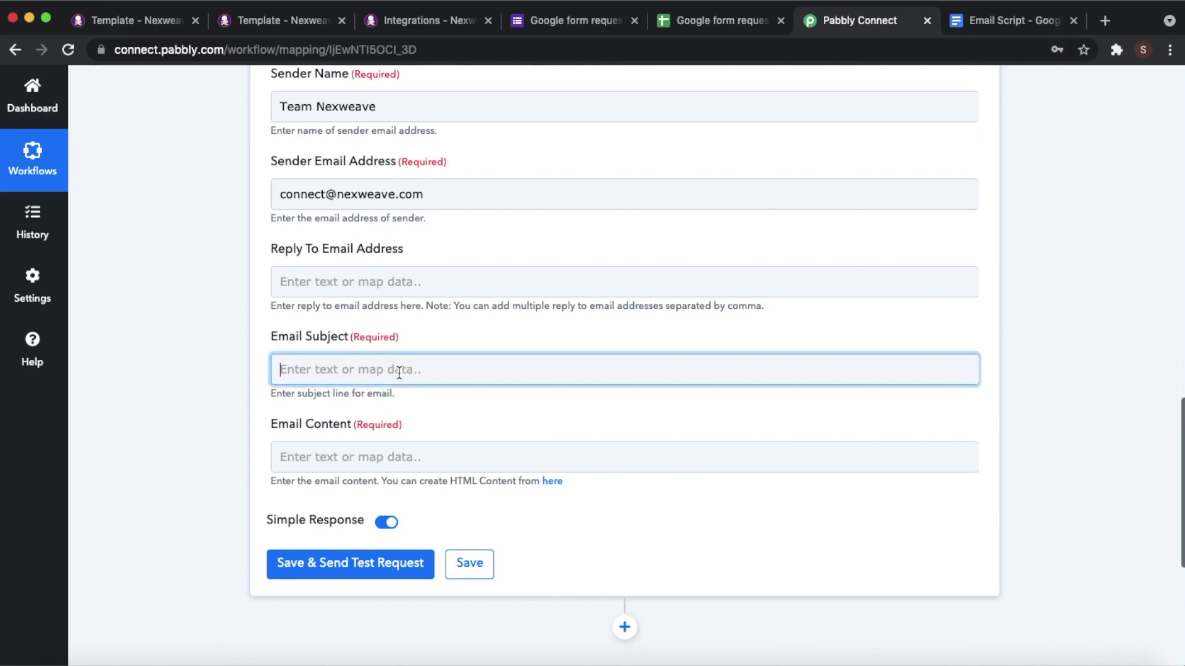
{"action": "type", "text": "Hey"}
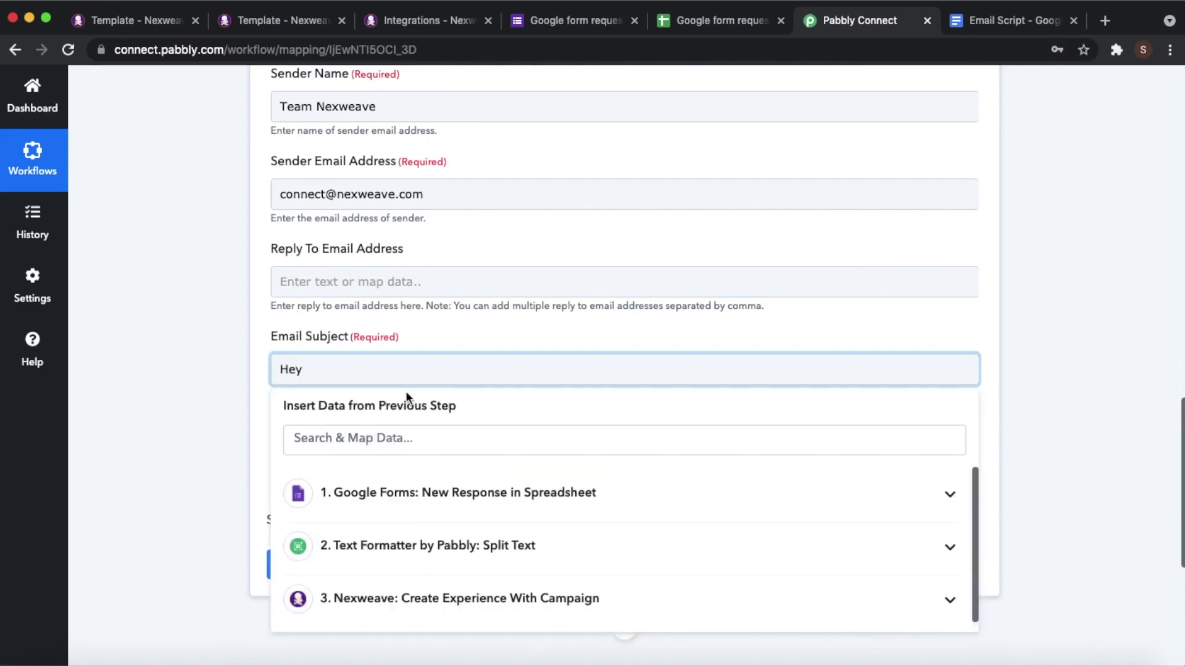
{"action": "left_click", "coordinate": [419, 499]}
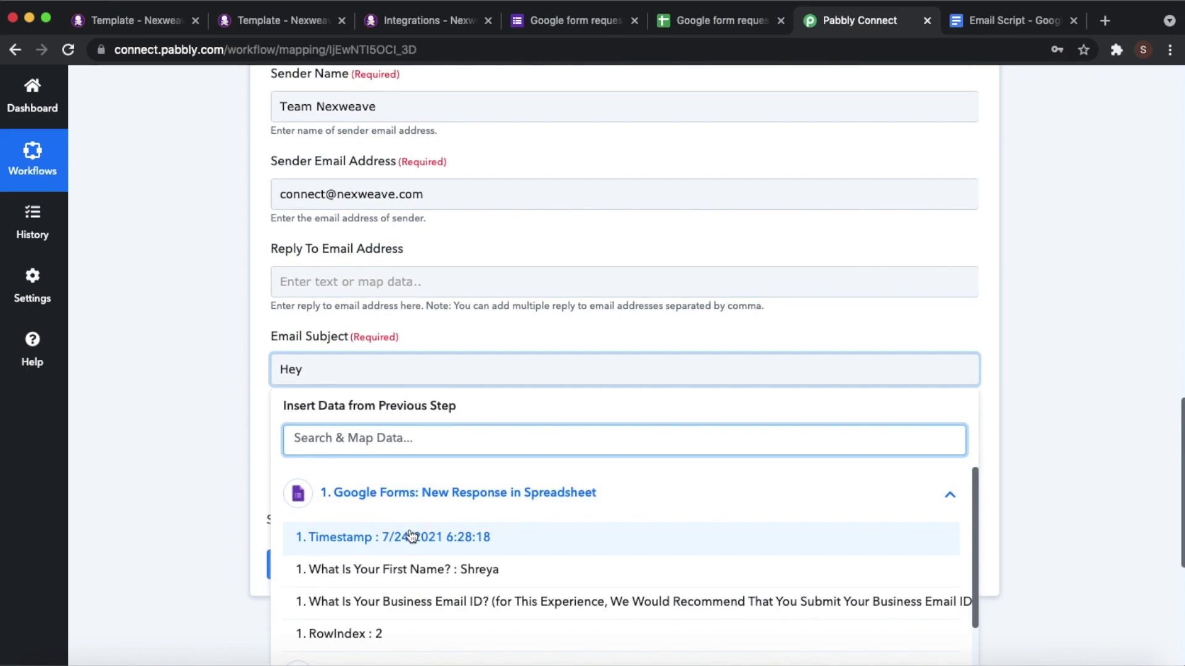
{"action": "left_click", "coordinate": [434, 571]}
{"action": "left_click", "coordinate": [179, 435]}
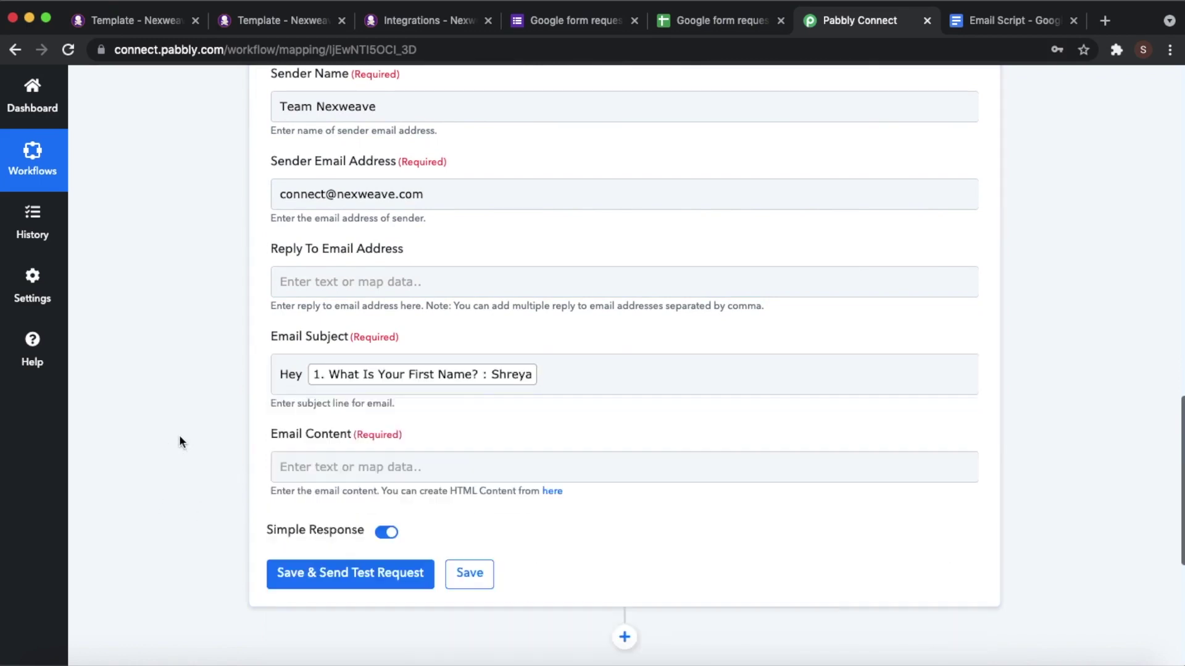
- End the subject with '!' and place the cursor in the still-empty Email Content field
{"action": "left_click", "coordinate": [581, 377]}
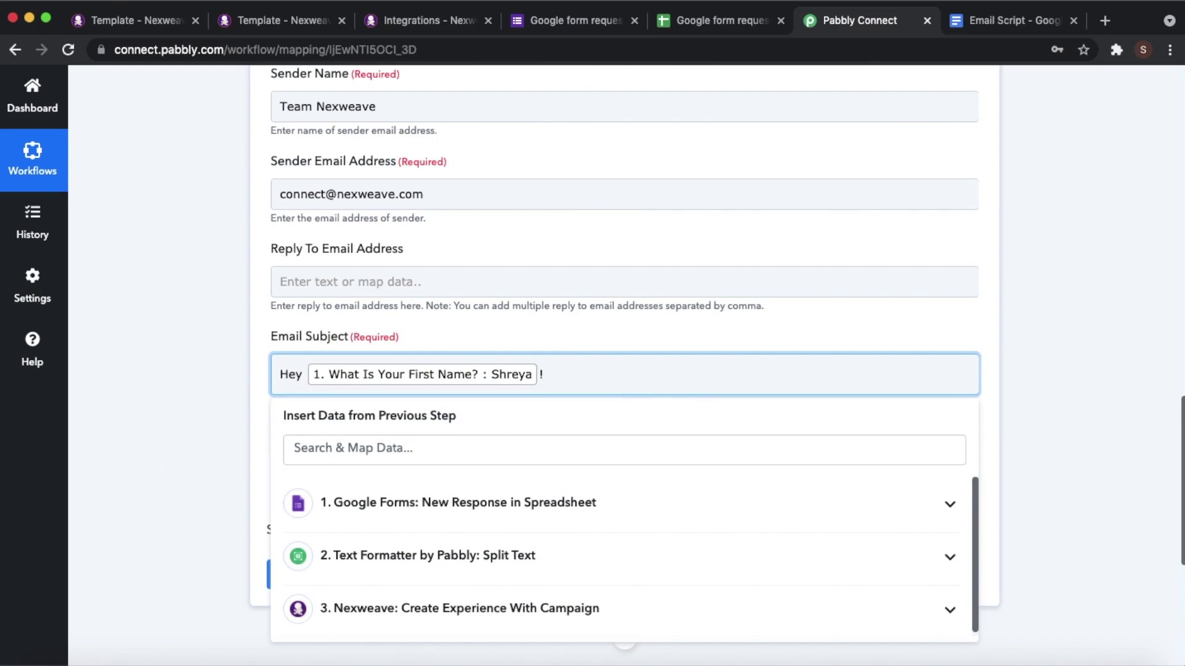
{"action": "left_click", "coordinate": [153, 453]}
{"action": "scroll", "coordinate": [477, 398], "scroll_direction": "down", "scroll_amount": 1}
{"action": "scroll", "coordinate": [477, 399], "scroll_direction": "down", "scroll_amount": 1}
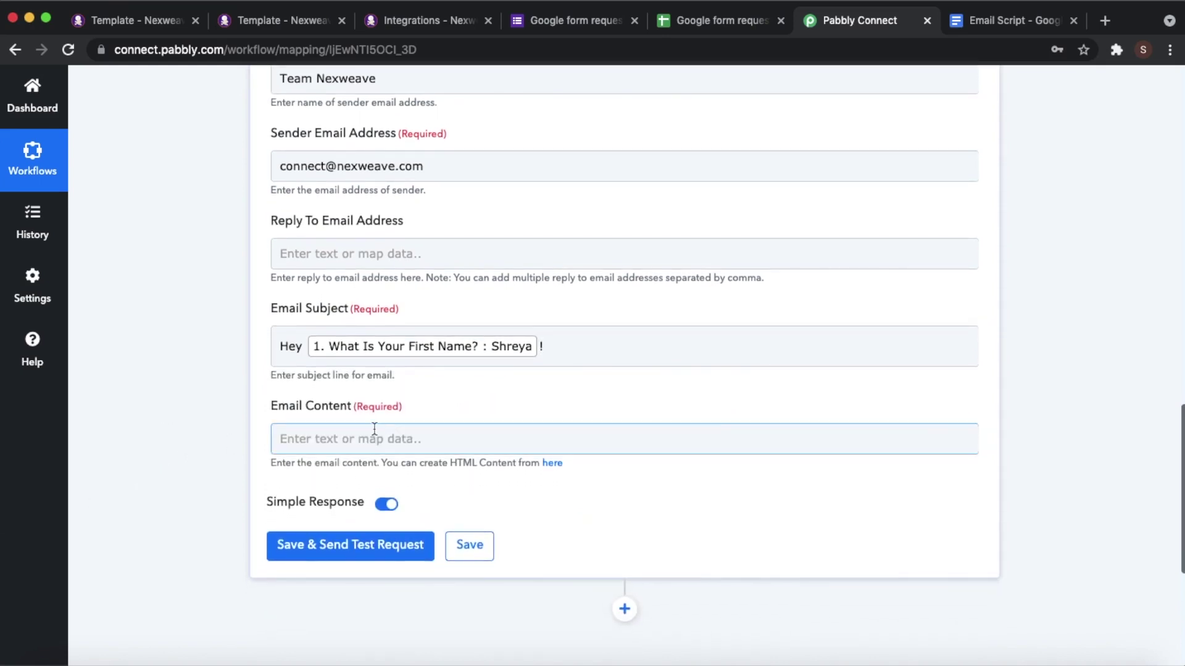
{"action": "left_click", "coordinate": [377, 435]}
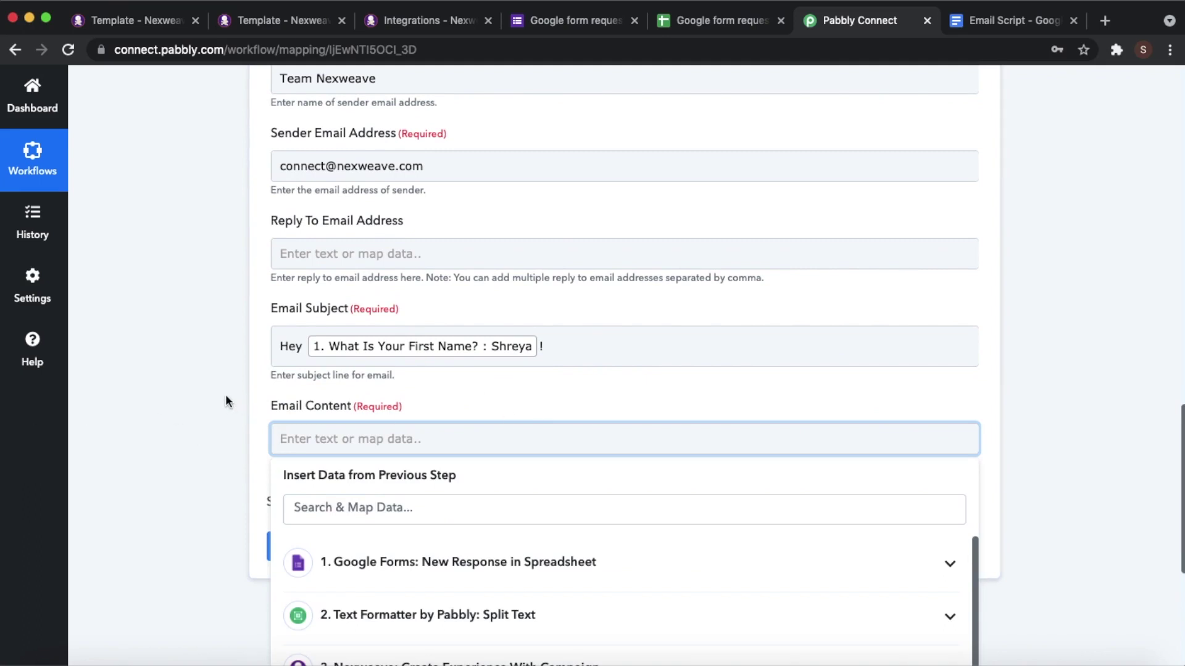
{"action": "left_click", "coordinate": [223, 397]}
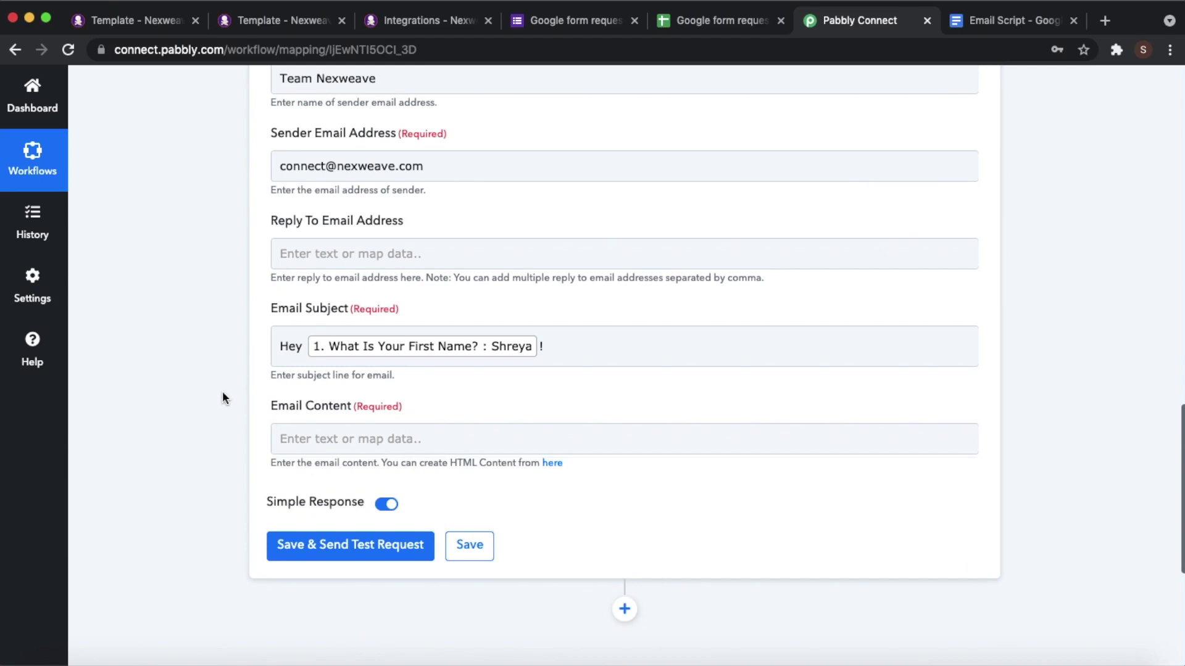
{"action": "left_click", "coordinate": [316, 442]}
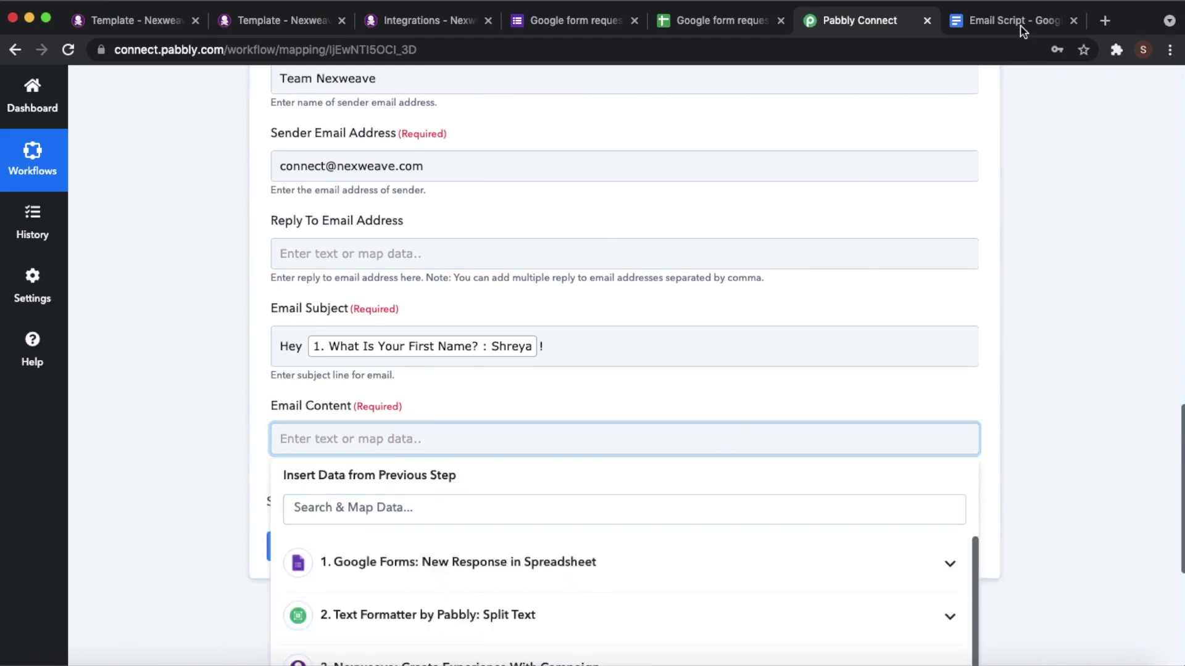
- Copy all the HTML from the Email Script doc and return to the Pabbly Connect tab
{"action": "left_click", "coordinate": [1020, 25]}
{"action": "scroll", "coordinate": [729, 402], "scroll_direction": "down", "scroll_amount": 3}
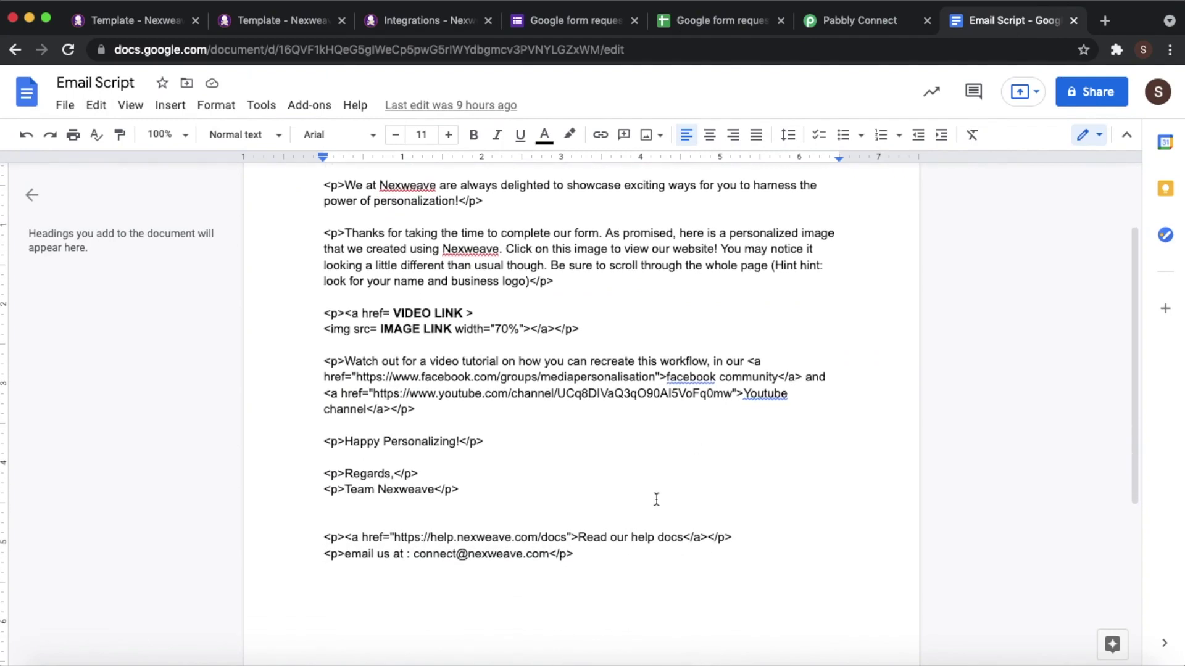
{"action": "left_click_drag", "start_coordinate": [585, 553], "coordinate": [323, 198]}
{"action": "key", "text": "super+c"}
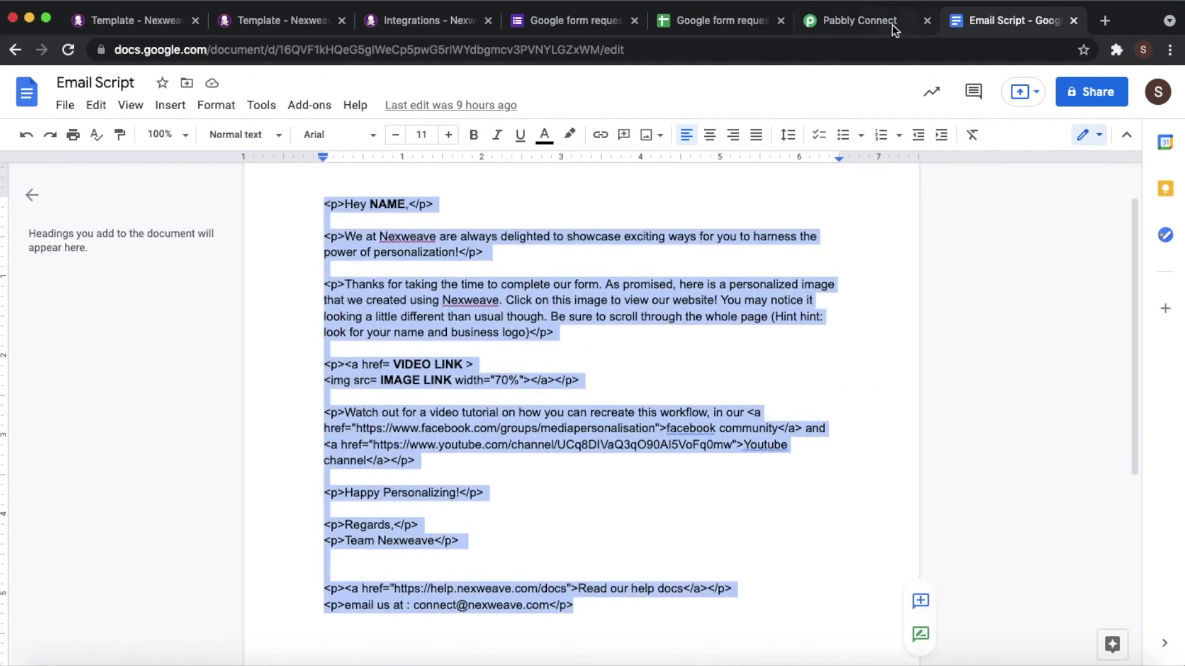
{"action": "left_click", "coordinate": [879, 28]}
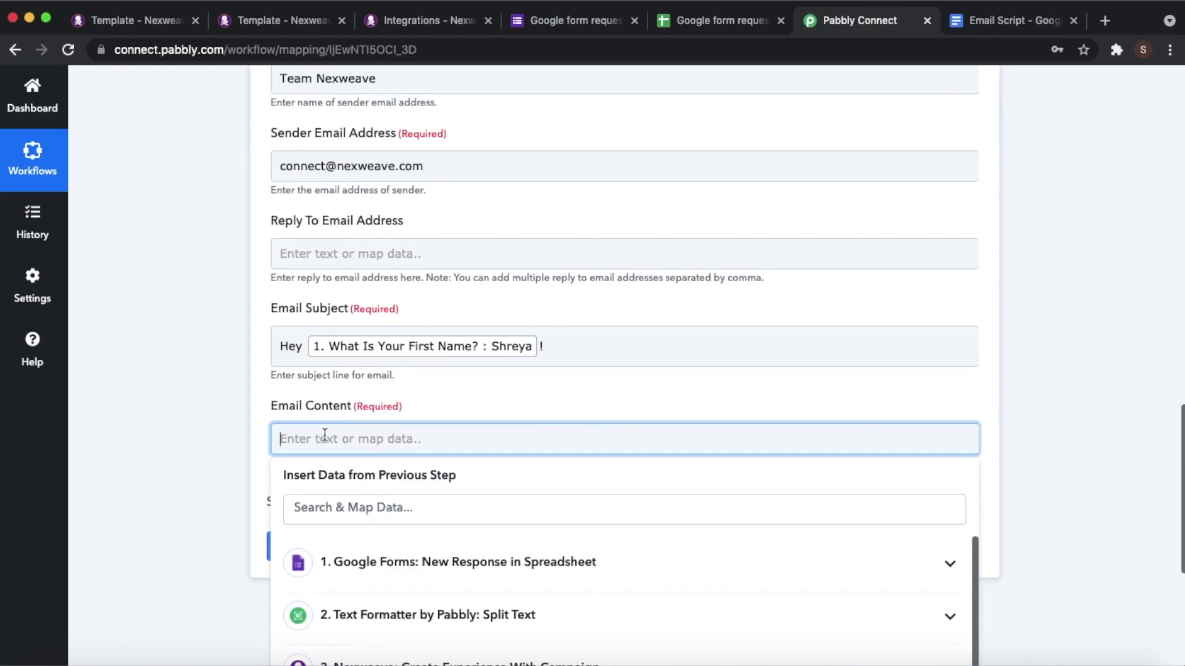
- Paste the HTML script into Email Content, add a line break, and delete the NAME placeholder
{"action": "key", "text": "super+v"}
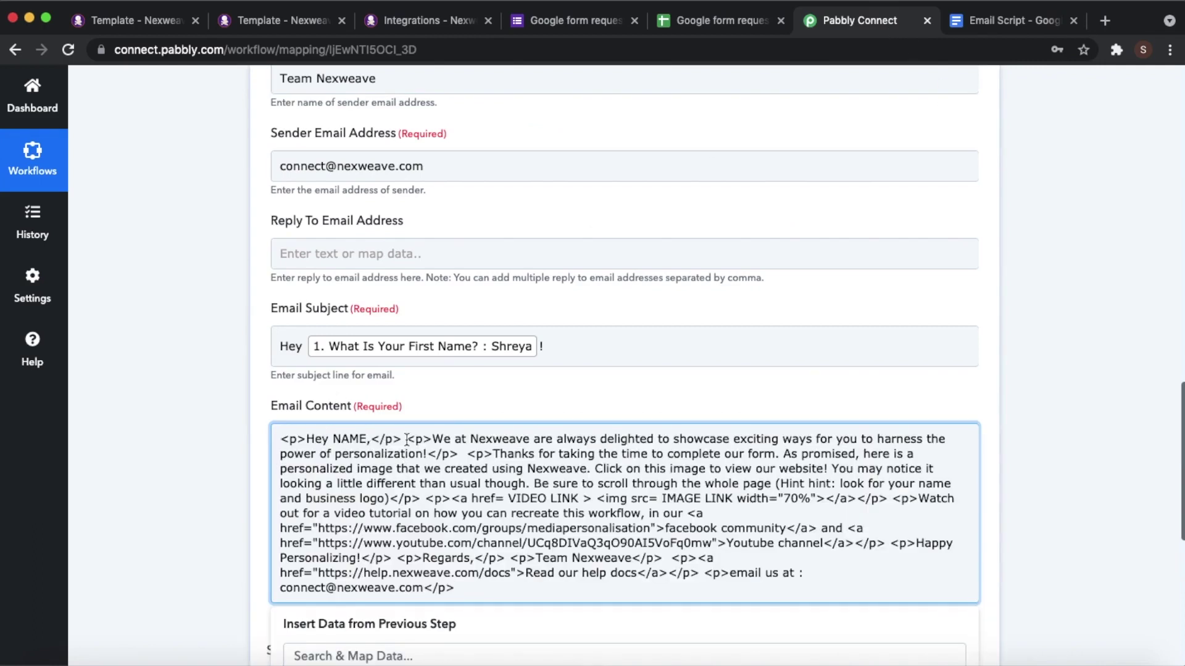
{"action": "left_click", "coordinate": [404, 438]}
{"action": "key", "text": "Return"}
{"action": "key", "text": "Return"}
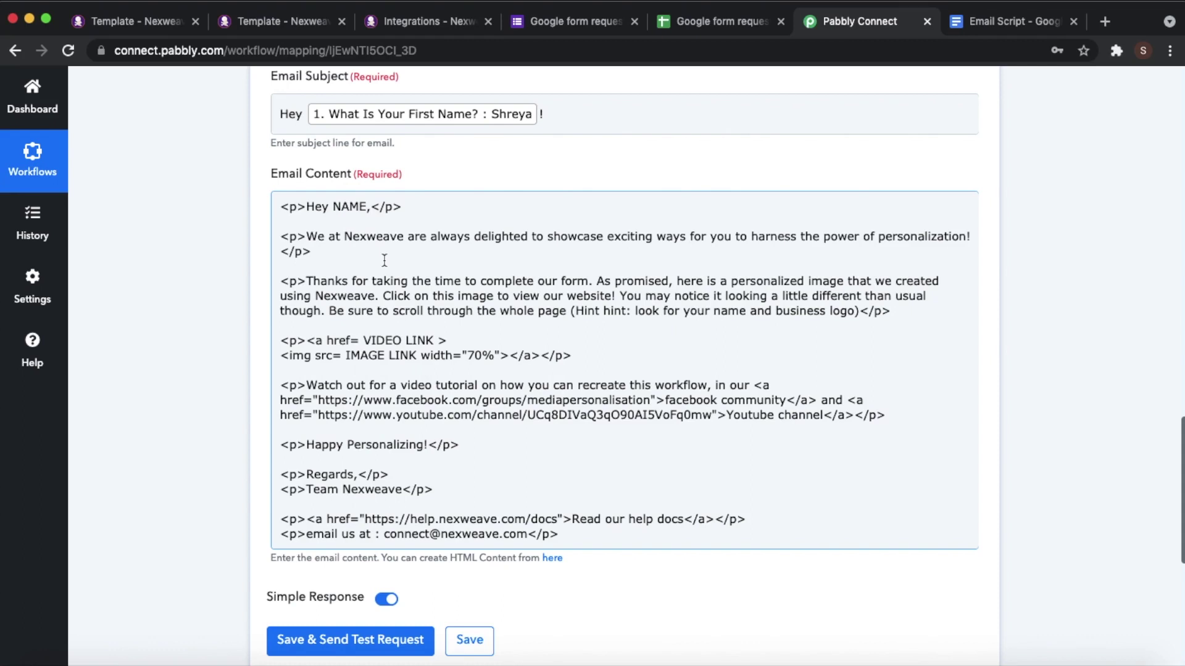
{"action": "double_click", "coordinate": [350, 209]}
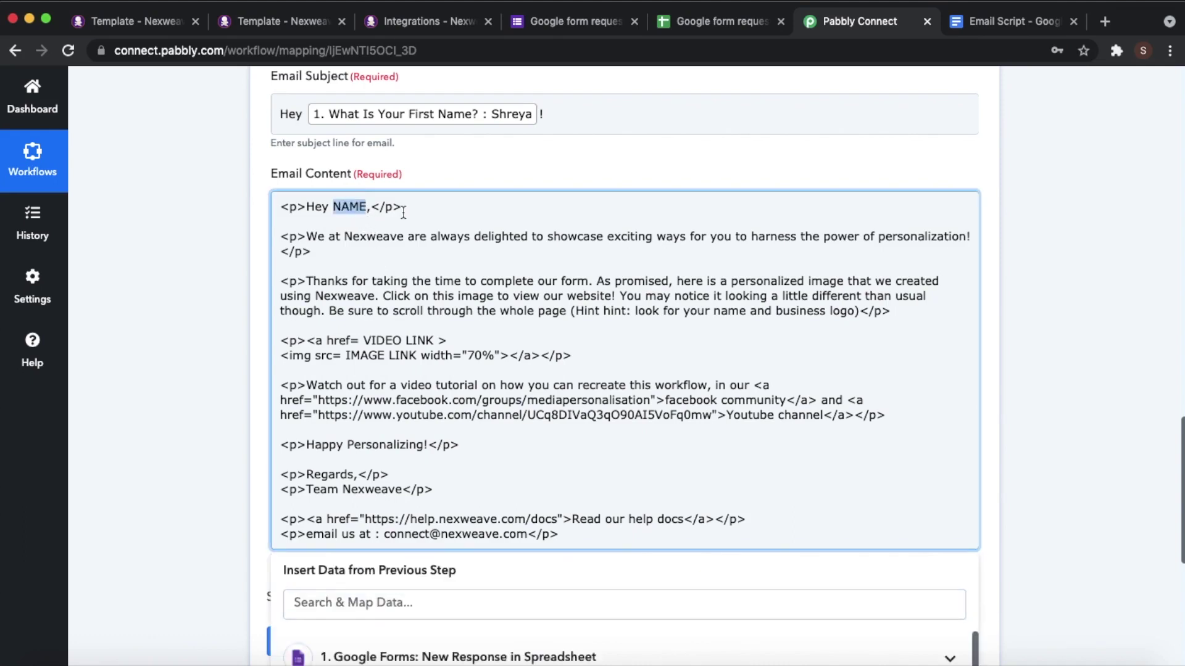
{"action": "key", "text": "BackSpace"}
{"action": "key", "text": "BackSpace"}
{"action": "scroll", "coordinate": [422, 256], "scroll_direction": "up", "scroll_amount": 1}
{"action": "scroll", "coordinate": [422, 256], "scroll_direction": "down", "scroll_amount": 5}
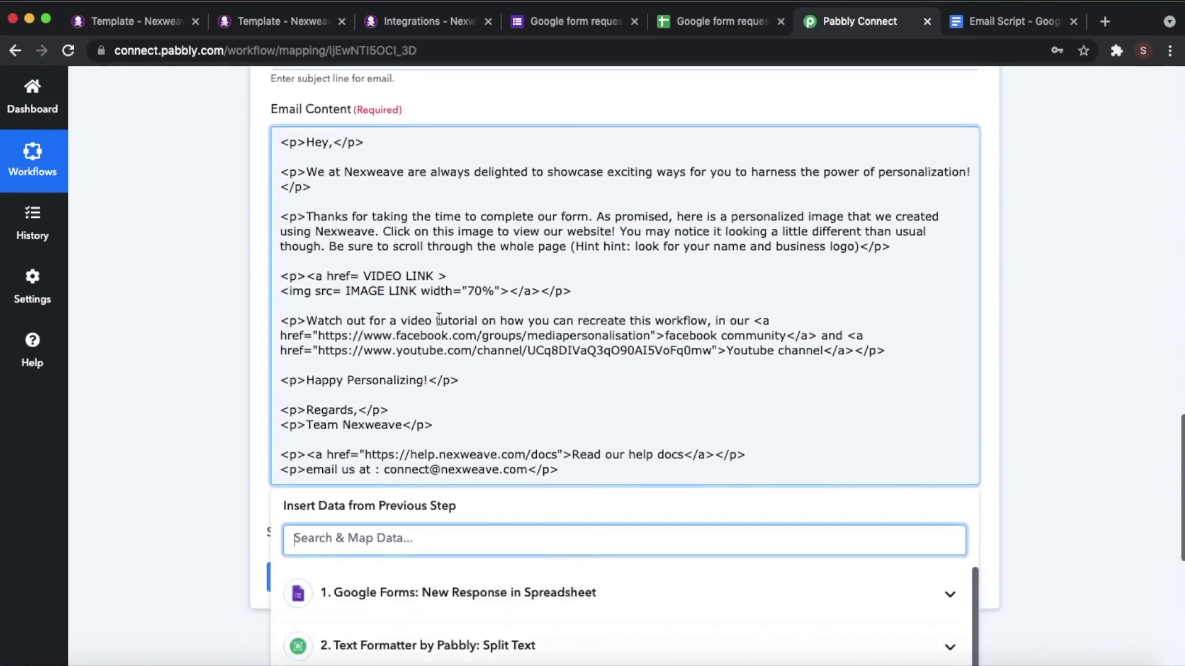
{"action": "left_click", "coordinate": [515, 525]}
- Insert the respondent's first name after 'Hey' in the greeting, with a space between them
{"action": "scroll", "coordinate": [556, 543], "scroll_direction": "down", "scroll_amount": 1}
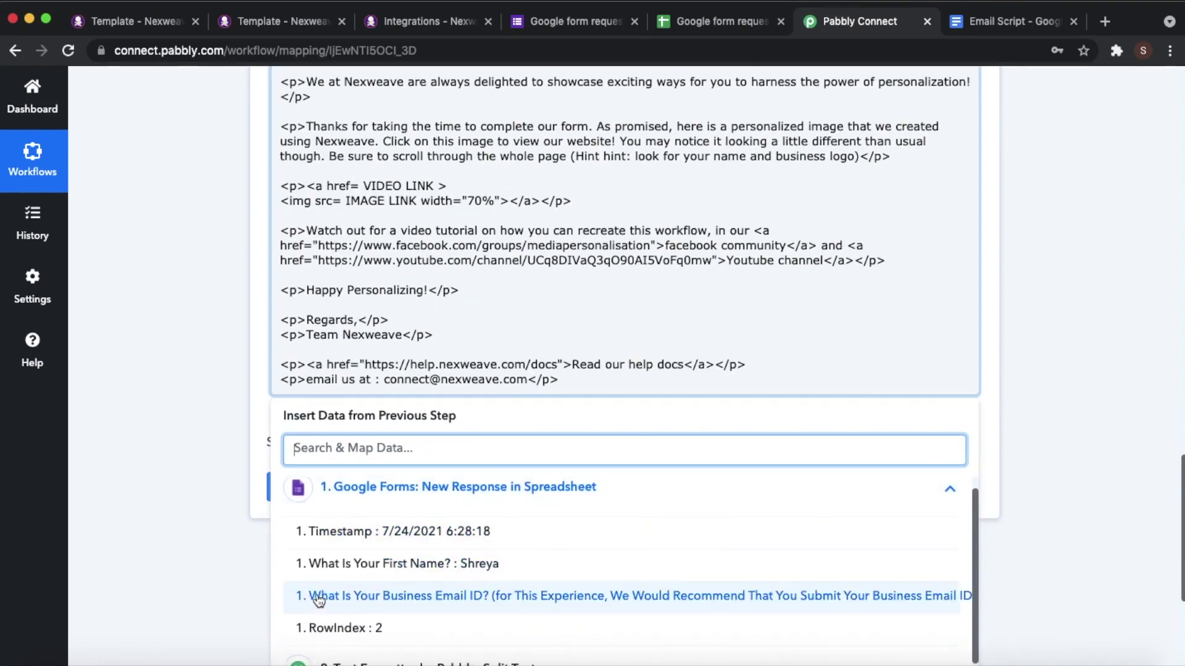
{"action": "left_click", "coordinate": [407, 563]}
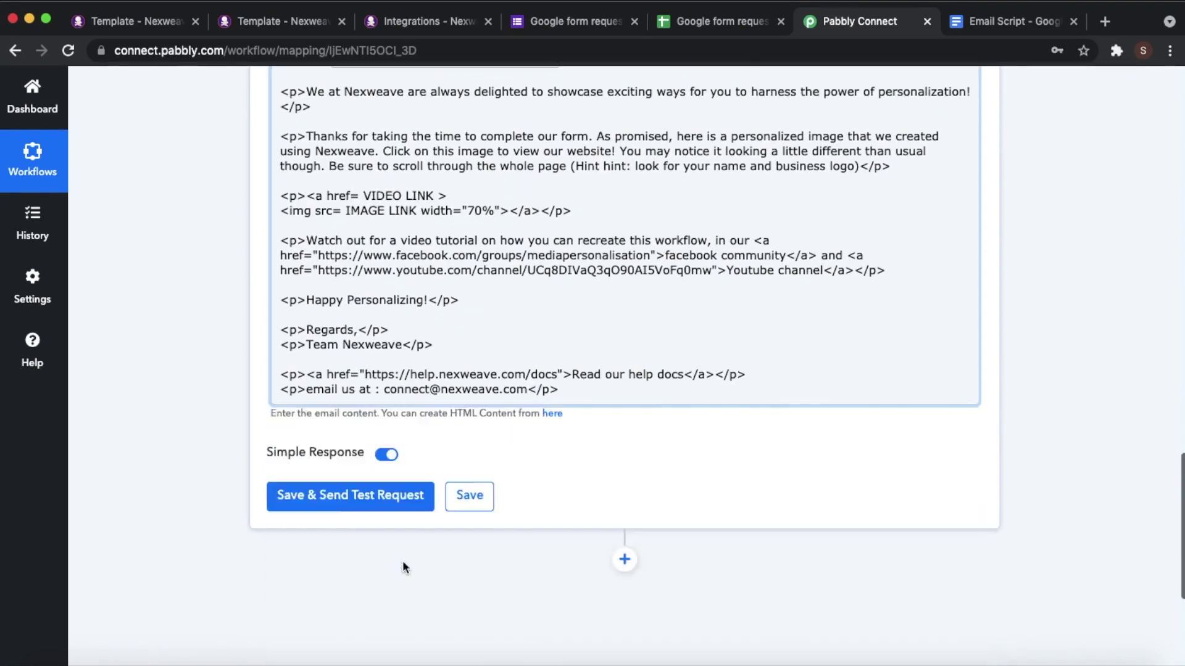
{"action": "left_click", "coordinate": [332, 201]}
- Replace the VIDEO LINK placeholder with Nexweave's Video Link as the link target
{"action": "left_click_drag", "start_coordinate": [431, 338], "coordinate": [363, 339]}
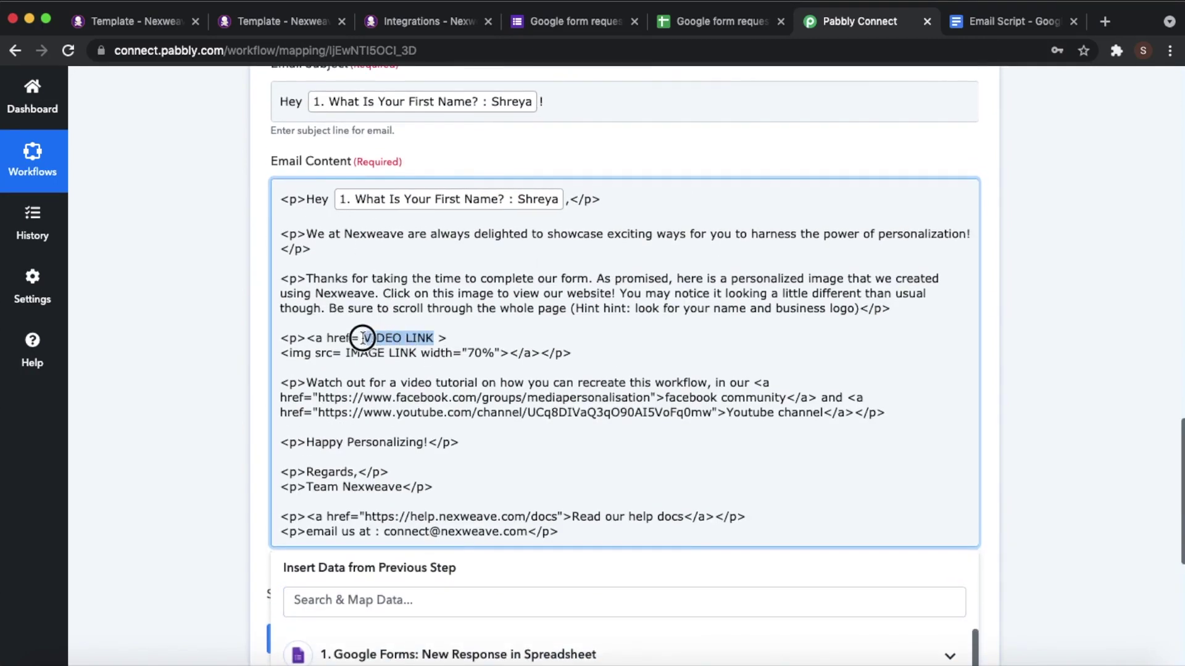
{"action": "key", "text": "BackSpace"}
{"action": "scroll", "coordinate": [408, 440], "scroll_direction": "down", "scroll_amount": 5}
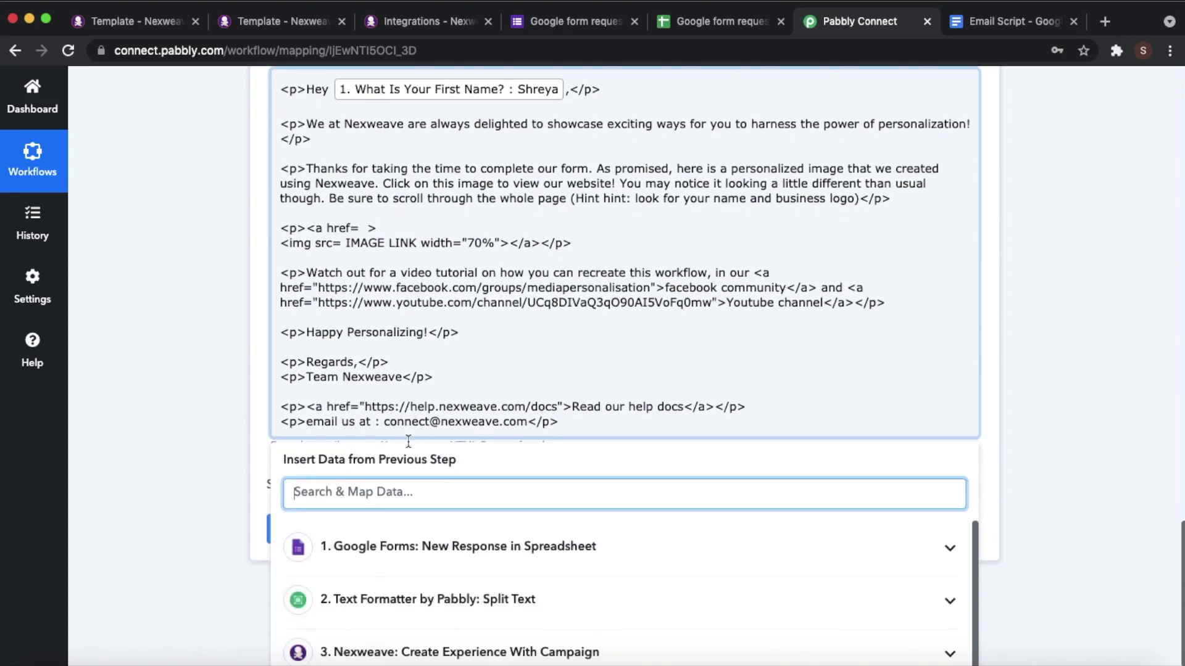
{"action": "left_click", "coordinate": [439, 463]}
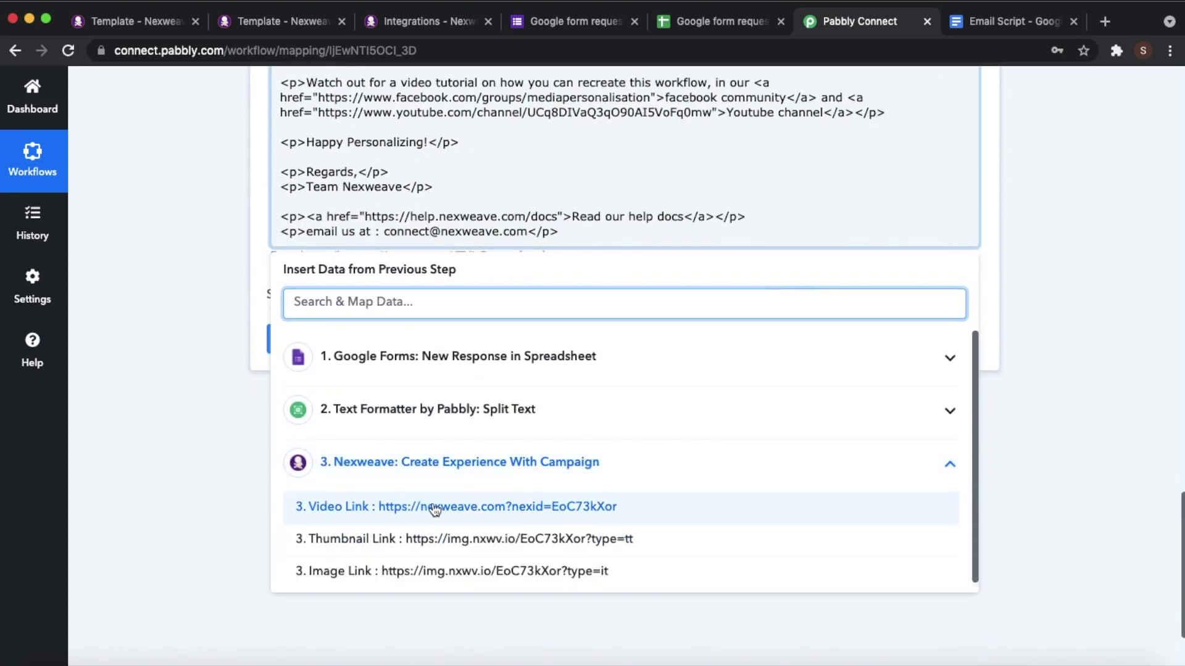
{"action": "left_click", "coordinate": [437, 505]}
- Replace the IMAGE LINK placeholder in the img src with Nexweave's Image Link
{"action": "scroll", "coordinate": [558, 321], "scroll_direction": "up", "scroll_amount": 3}
{"action": "scroll", "coordinate": [558, 326], "scroll_direction": "up", "scroll_amount": 1}
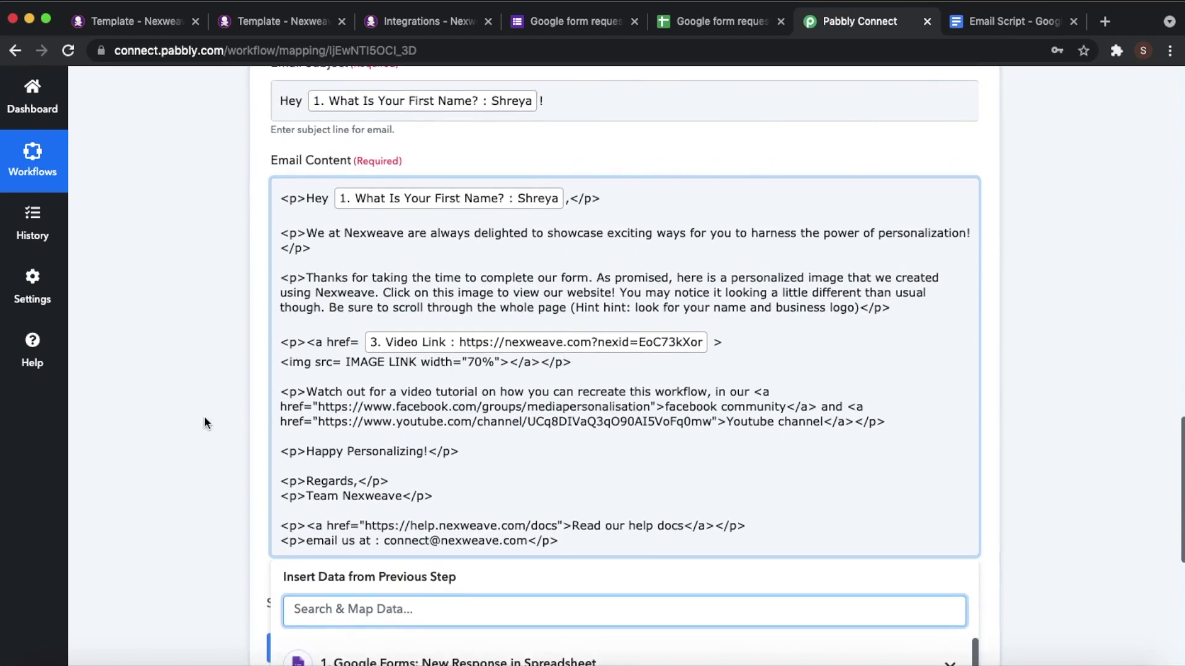
{"action": "left_click_drag", "start_coordinate": [418, 362], "coordinate": [347, 362]}
{"action": "key", "text": "BackSpace"}
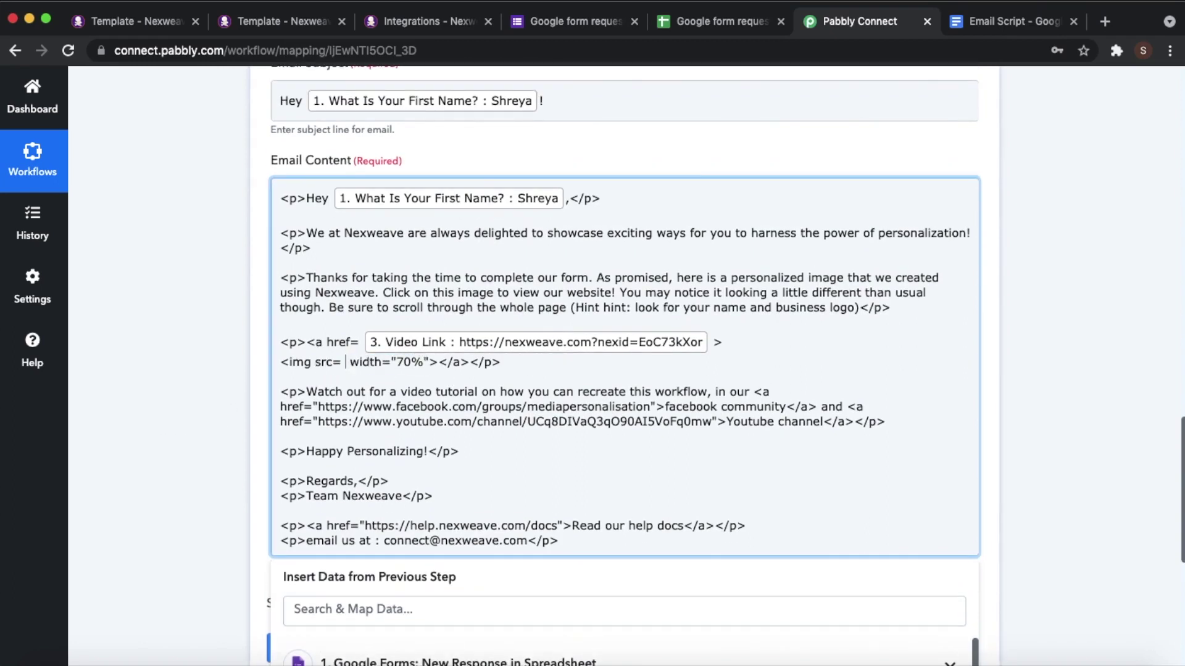
{"action": "key", "text": "Tab"}
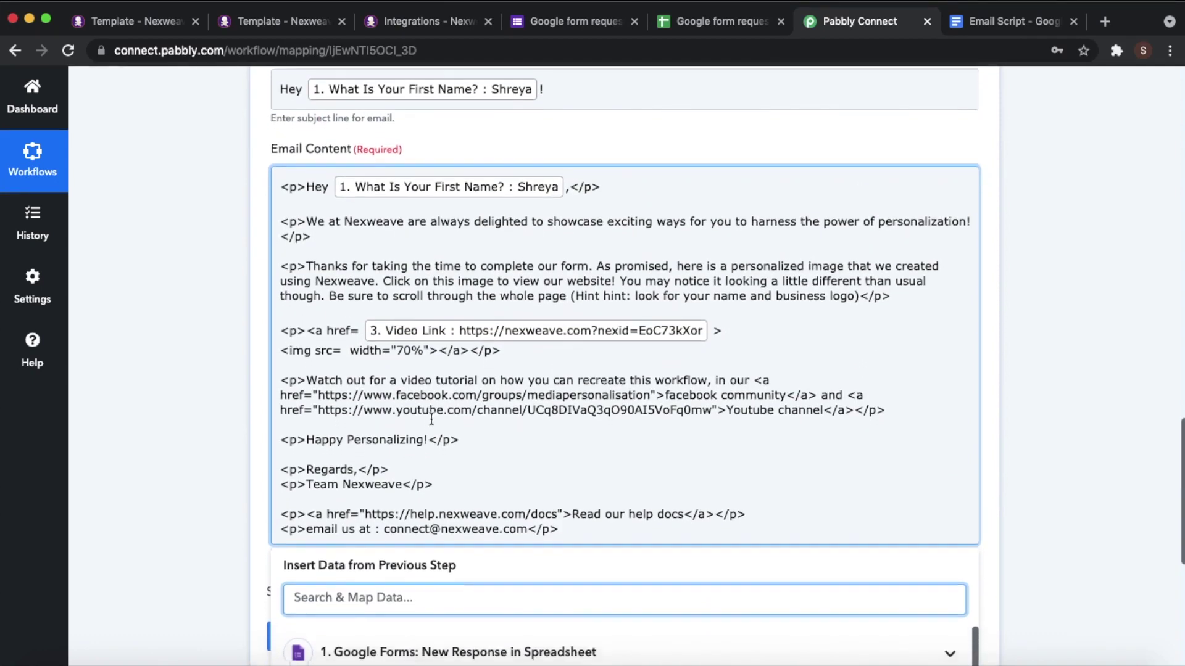
{"action": "left_click", "coordinate": [457, 515]}
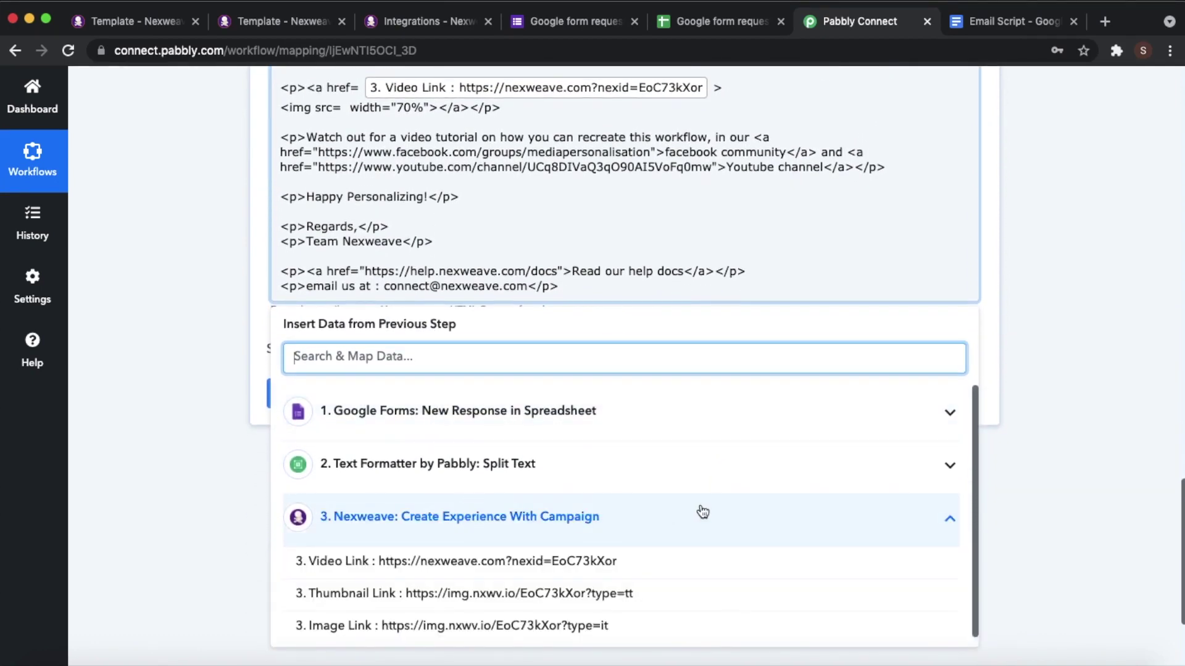
{"action": "left_click", "coordinate": [458, 624]}
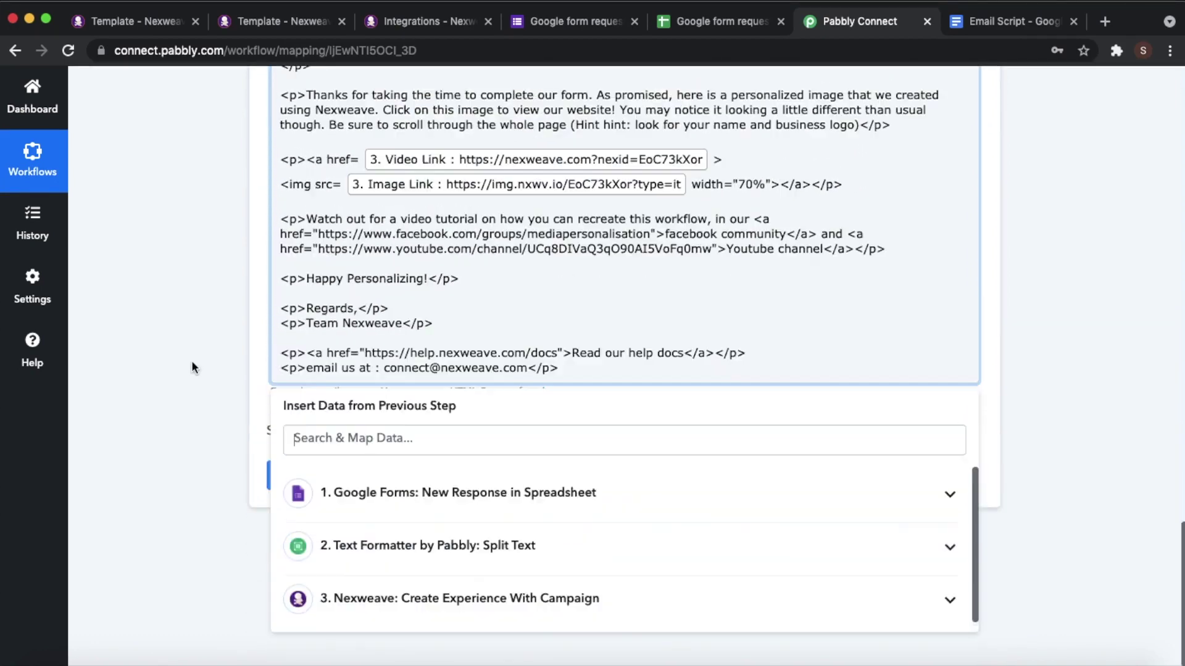
{"action": "left_click", "coordinate": [193, 365]}
- Review the link markup on the video line and close the data insertion panel
{"action": "scroll", "coordinate": [547, 299], "scroll_direction": "up", "scroll_amount": 1}
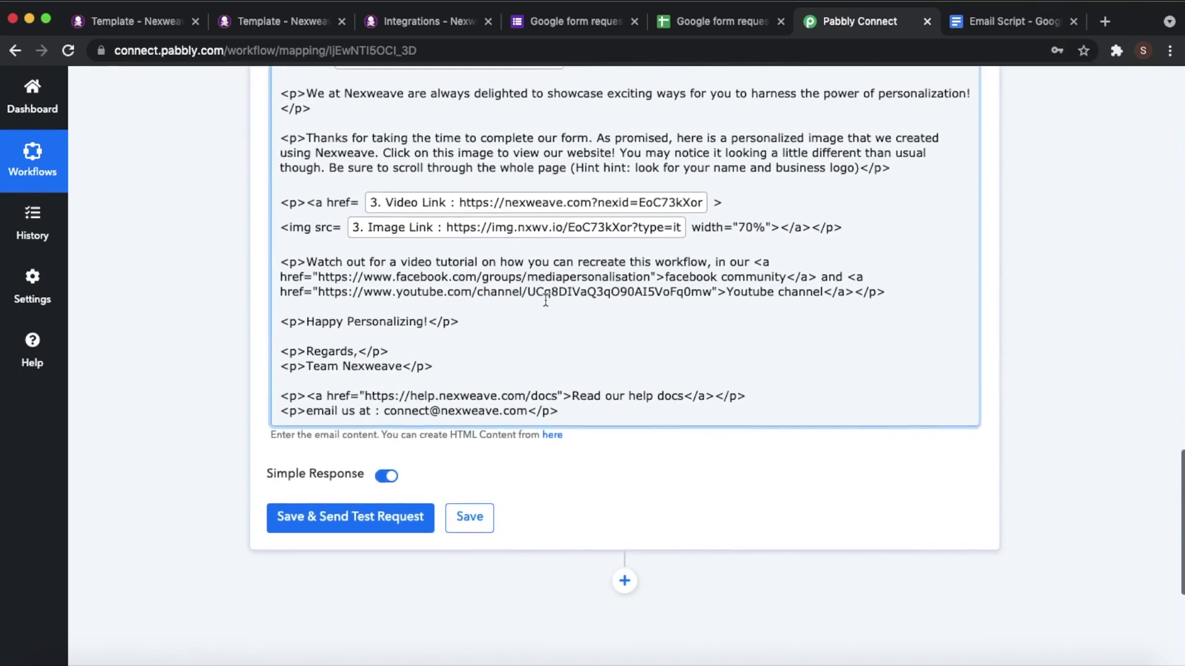
{"action": "scroll", "coordinate": [545, 300], "scroll_direction": "up", "scroll_amount": 5}
{"action": "scroll", "coordinate": [864, 517], "scroll_direction": "down", "scroll_amount": 2}
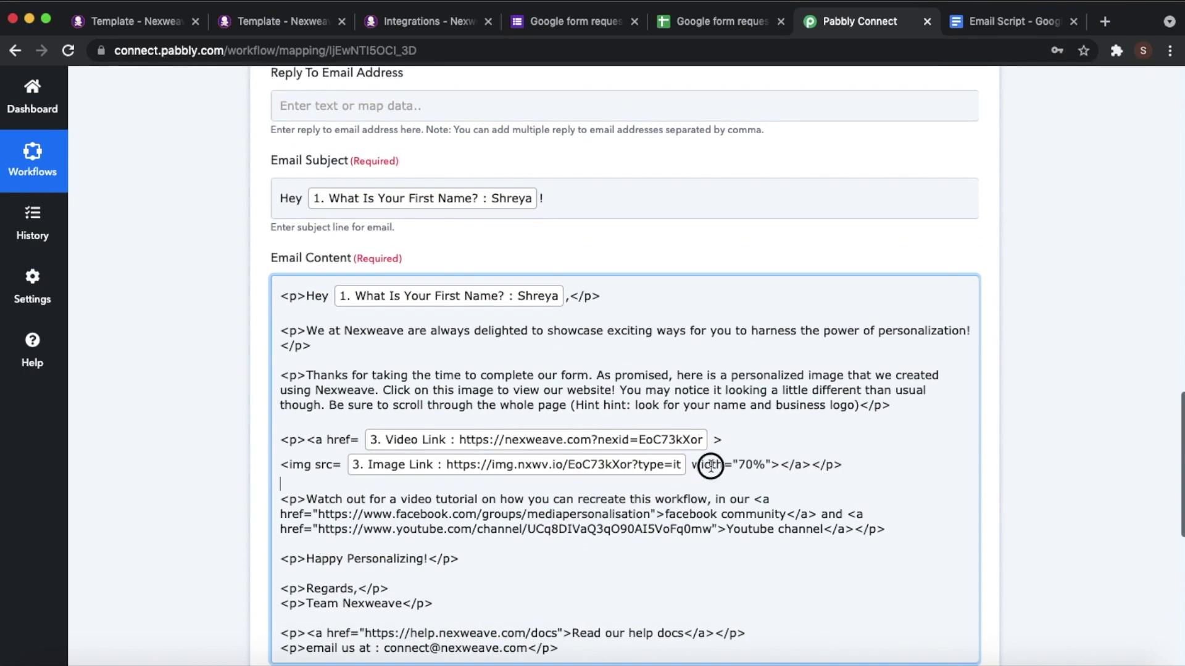
{"action": "left_click", "coordinate": [584, 460]}
{"action": "left_click", "coordinate": [133, 358]}
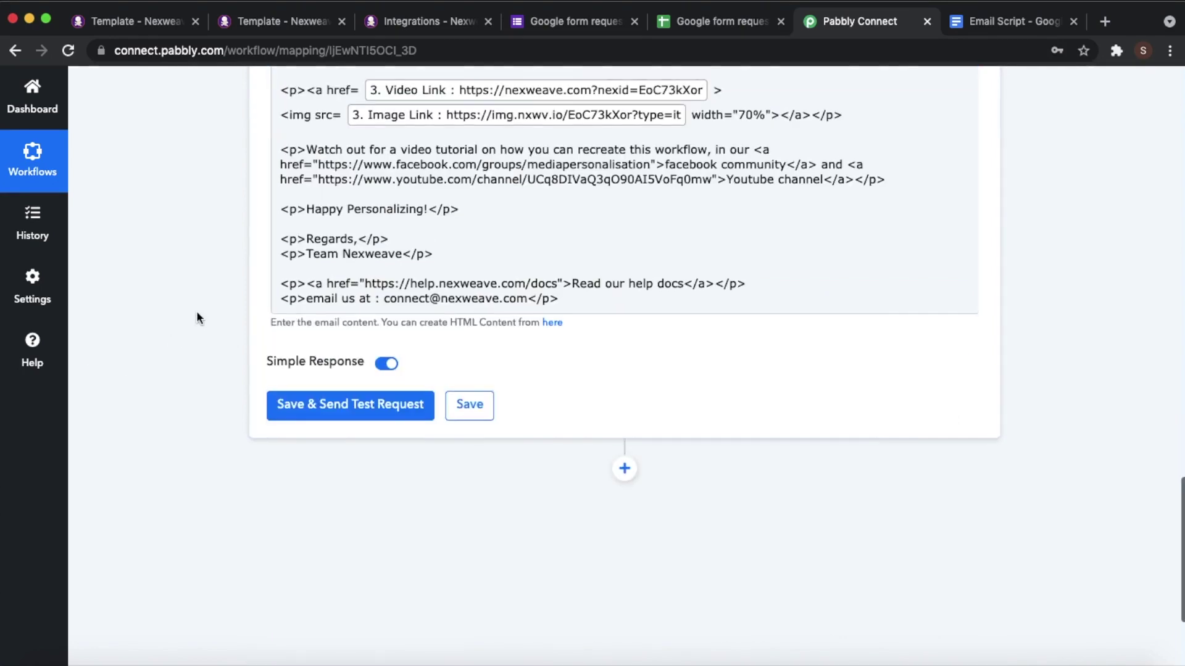
{"action": "scroll", "coordinate": [196, 313], "scroll_direction": "up", "scroll_amount": 4}
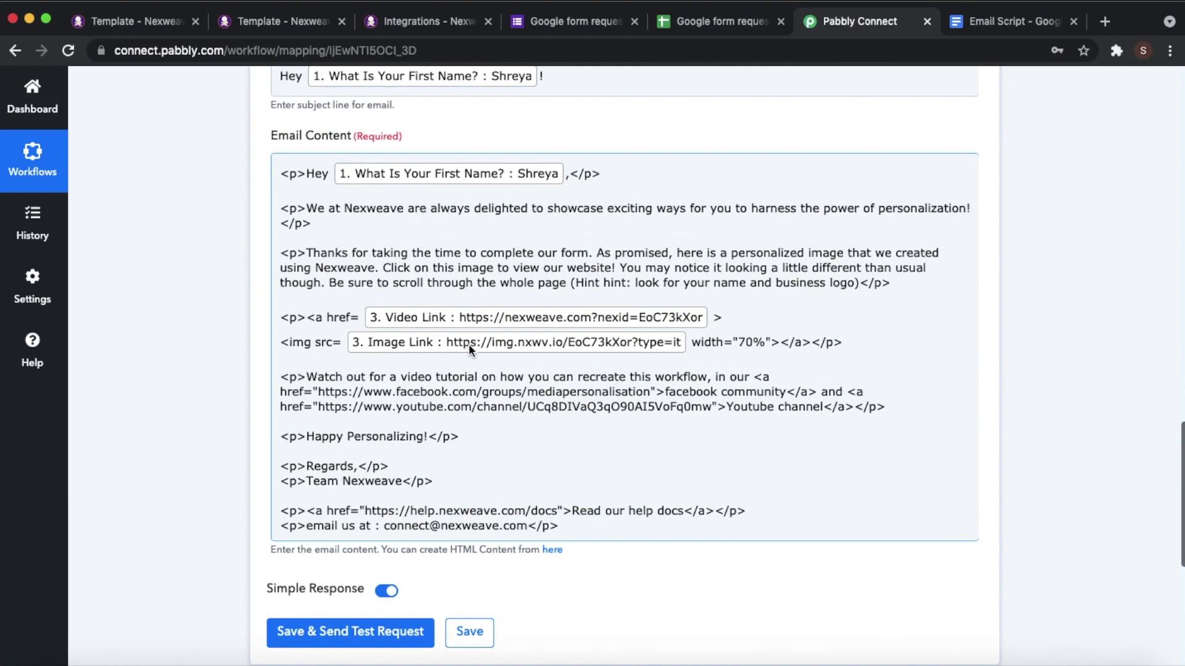
{"action": "scroll", "coordinate": [457, 343], "scroll_direction": "up", "scroll_amount": 1}
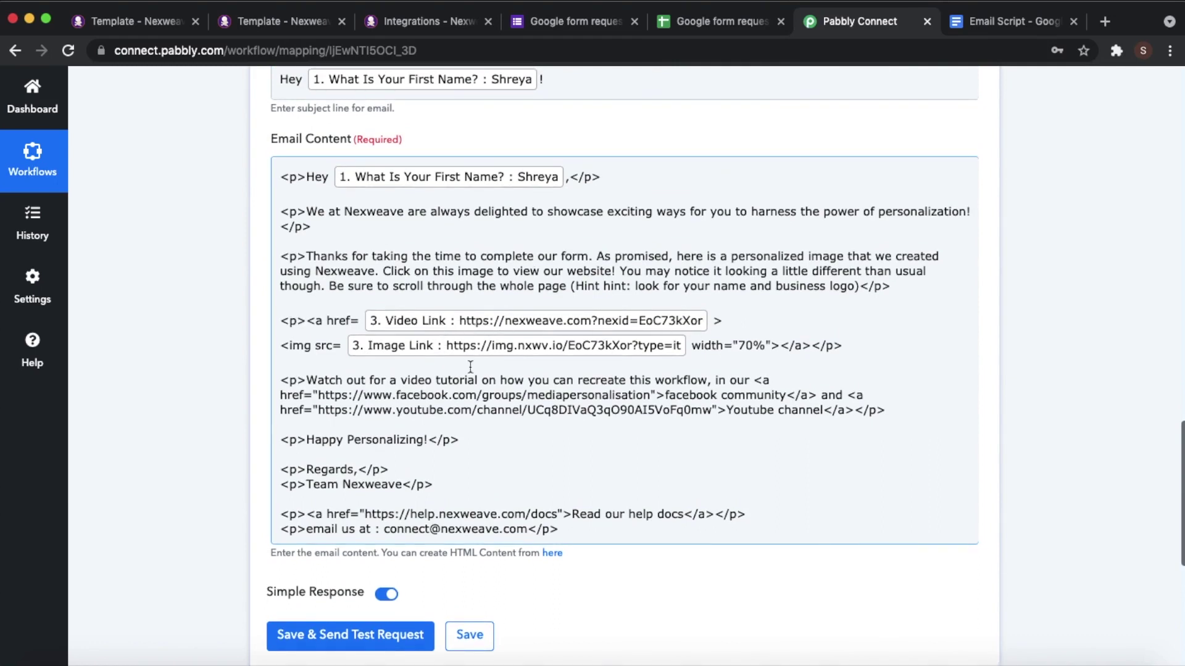
{"action": "left_click_drag", "start_coordinate": [359, 321], "coordinate": [282, 321]}
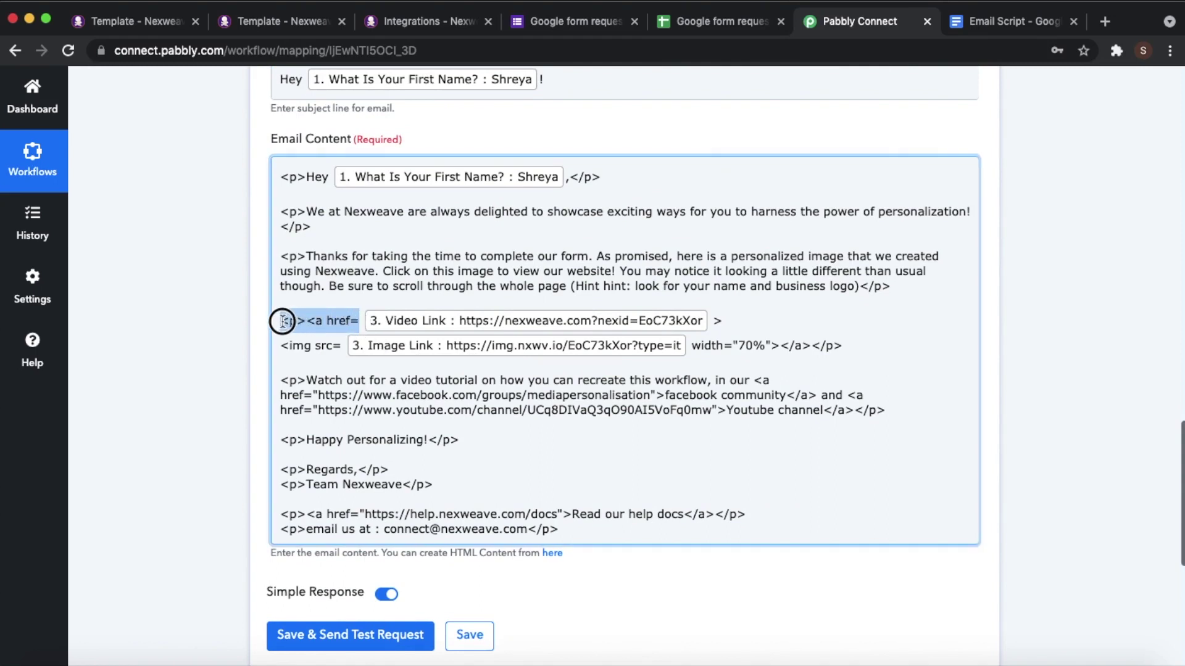
{"action": "left_click", "coordinate": [371, 368]}
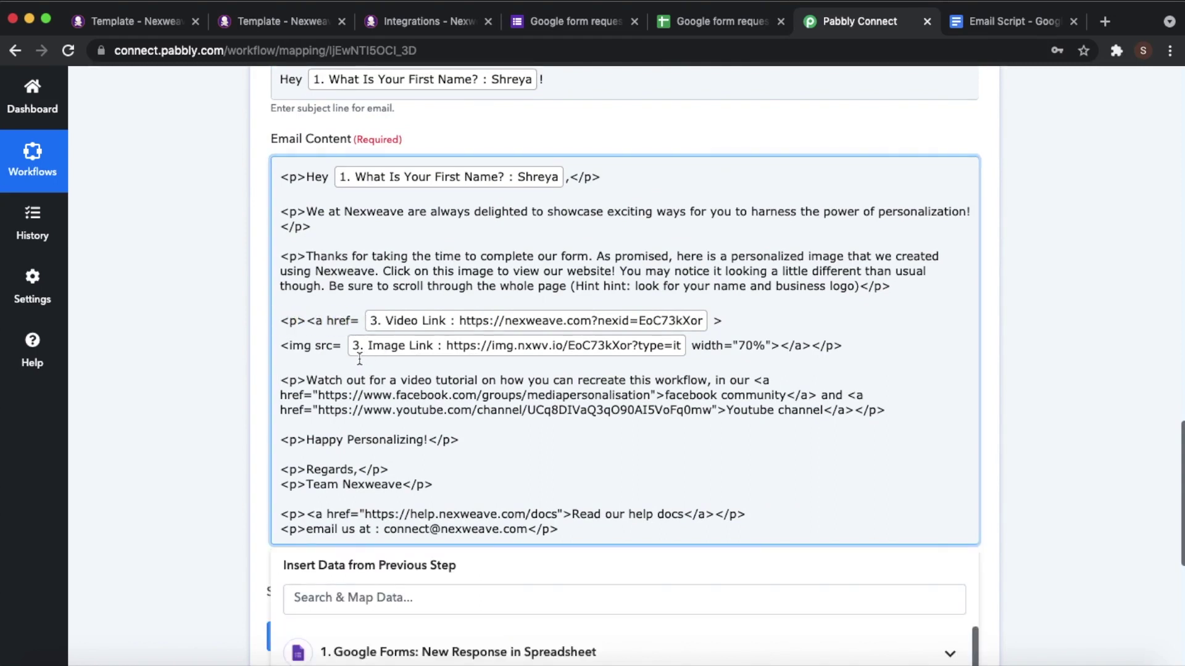
{"action": "left_click", "coordinate": [255, 358]}
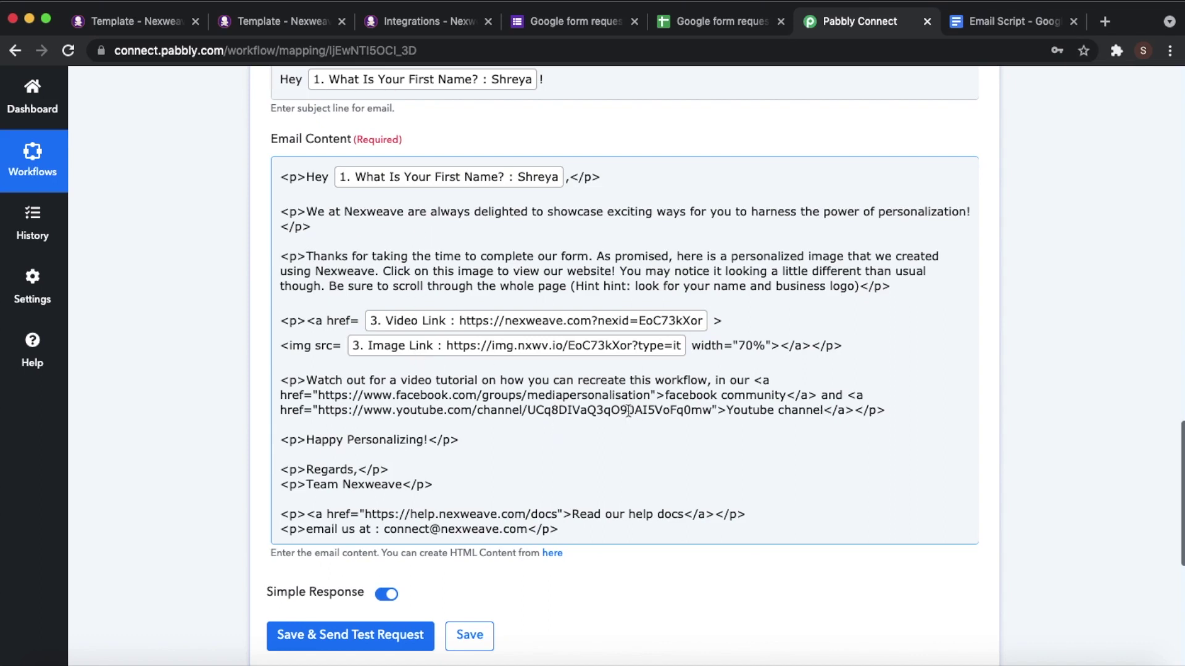
{"action": "scroll", "coordinate": [610, 420], "scroll_direction": "down", "scroll_amount": 1}
- Save & Send Test Request for the Gmail step, confirm the response reads SENT, then go to Gmail
{"action": "left_click", "coordinate": [345, 615]}
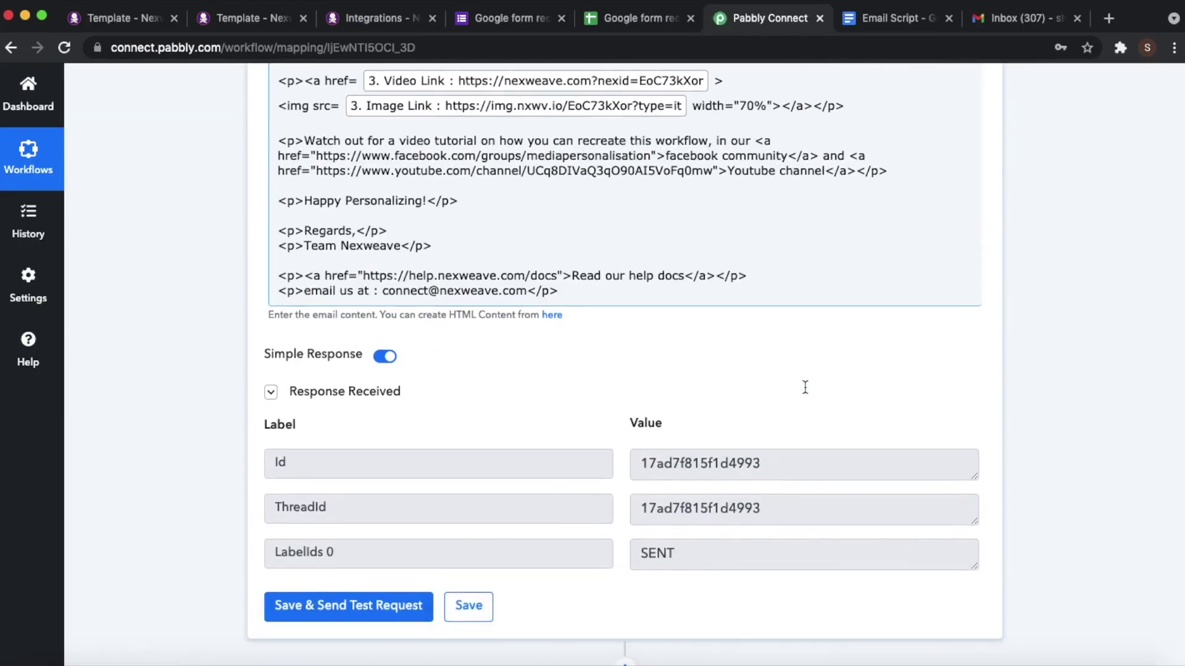
{"action": "scroll", "coordinate": [802, 389], "scroll_direction": "down", "scroll_amount": 1}
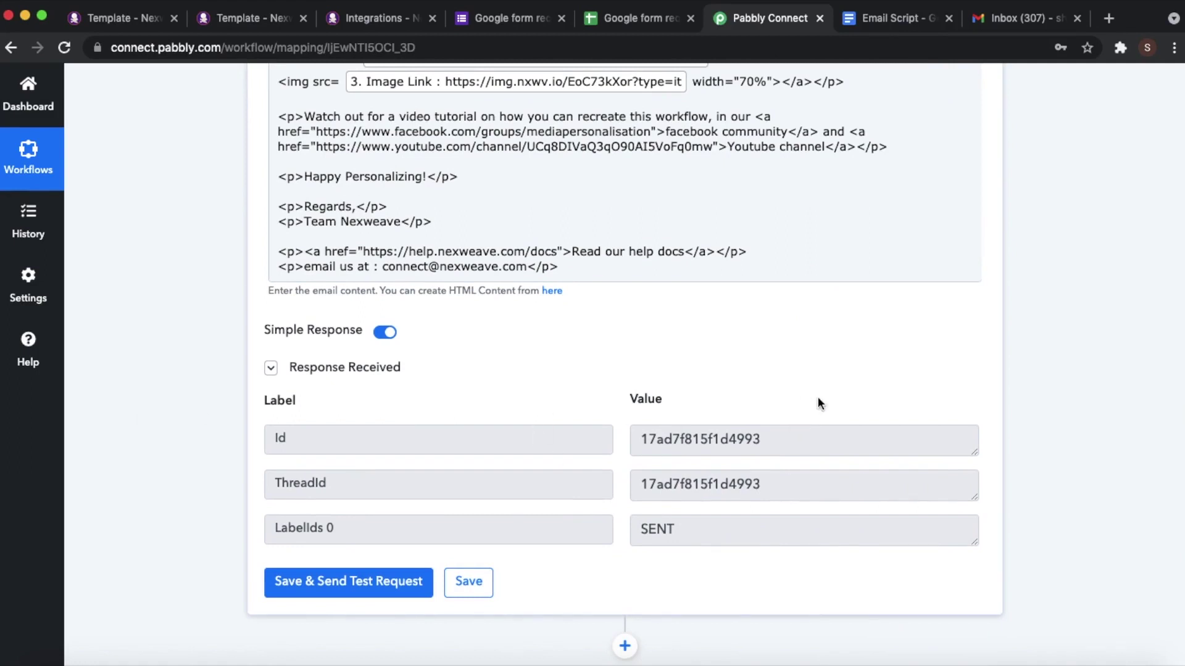
{"action": "scroll", "coordinate": [812, 398], "scroll_direction": "up", "scroll_amount": 5}
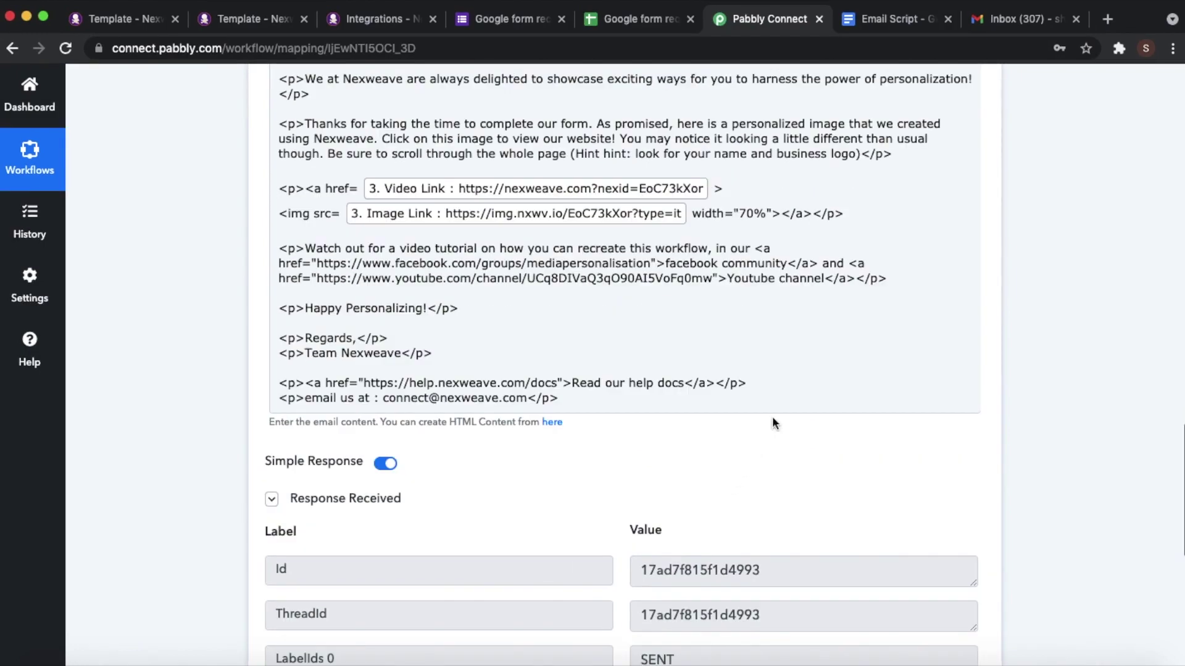
{"action": "left_click", "coordinate": [995, 23]}
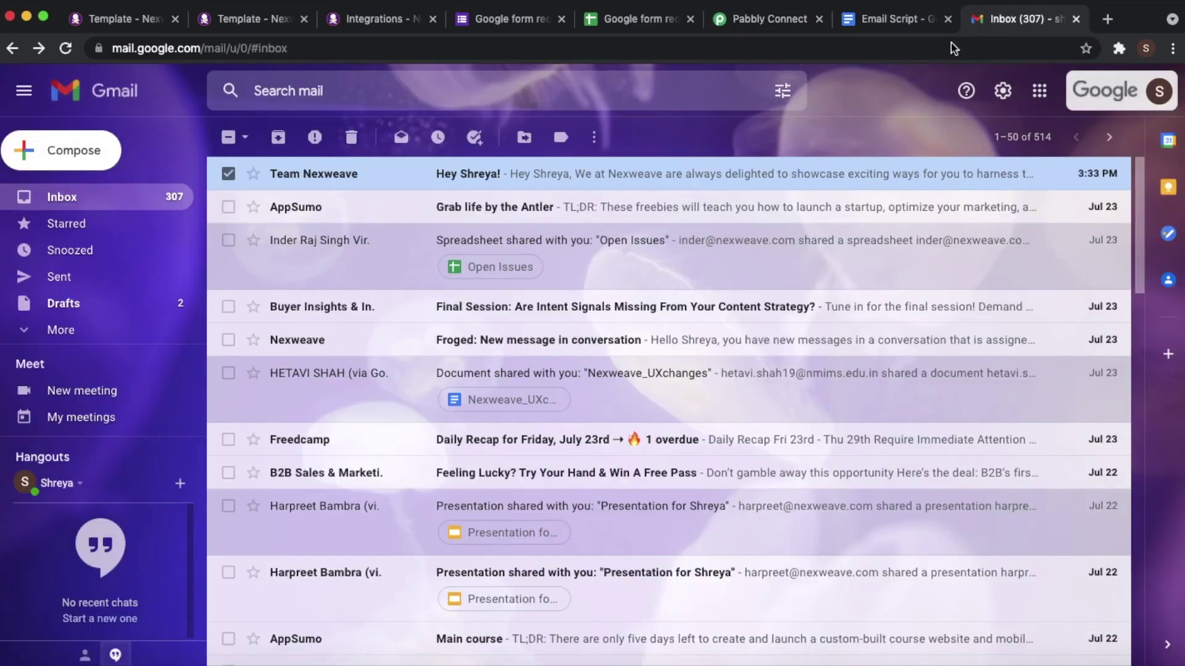
- Open the Team Nexweave test email, check the personalized name and image, and click the image
{"action": "left_click", "coordinate": [540, 184]}
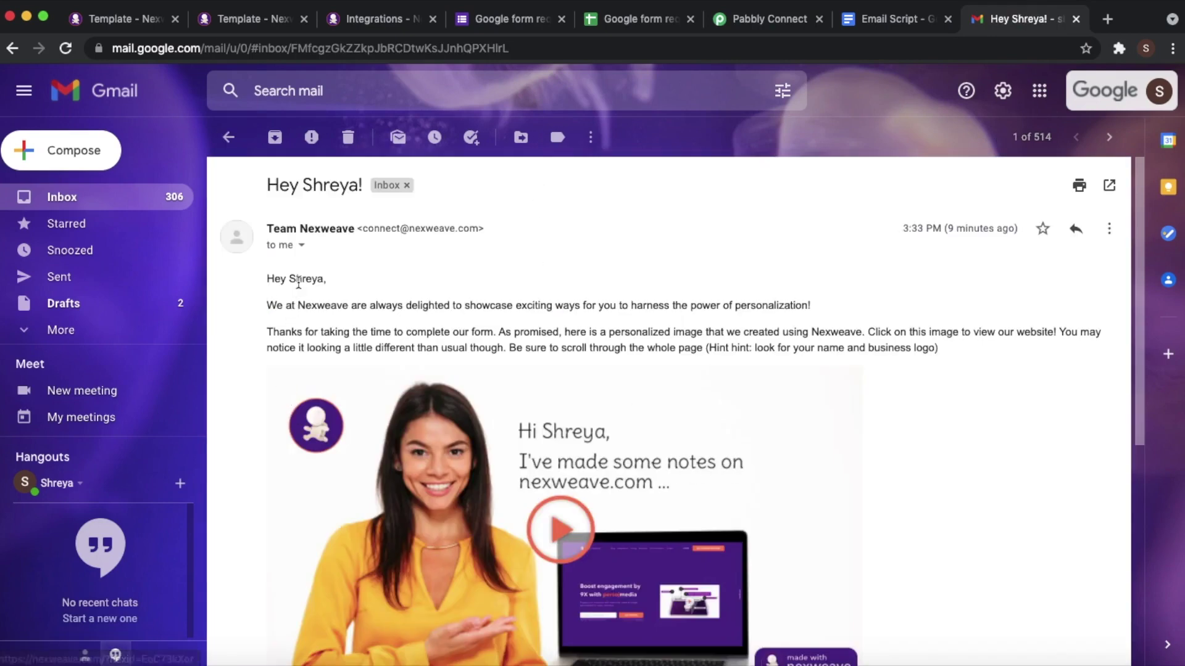
{"action": "left_click_drag", "start_coordinate": [288, 278], "coordinate": [338, 288]}
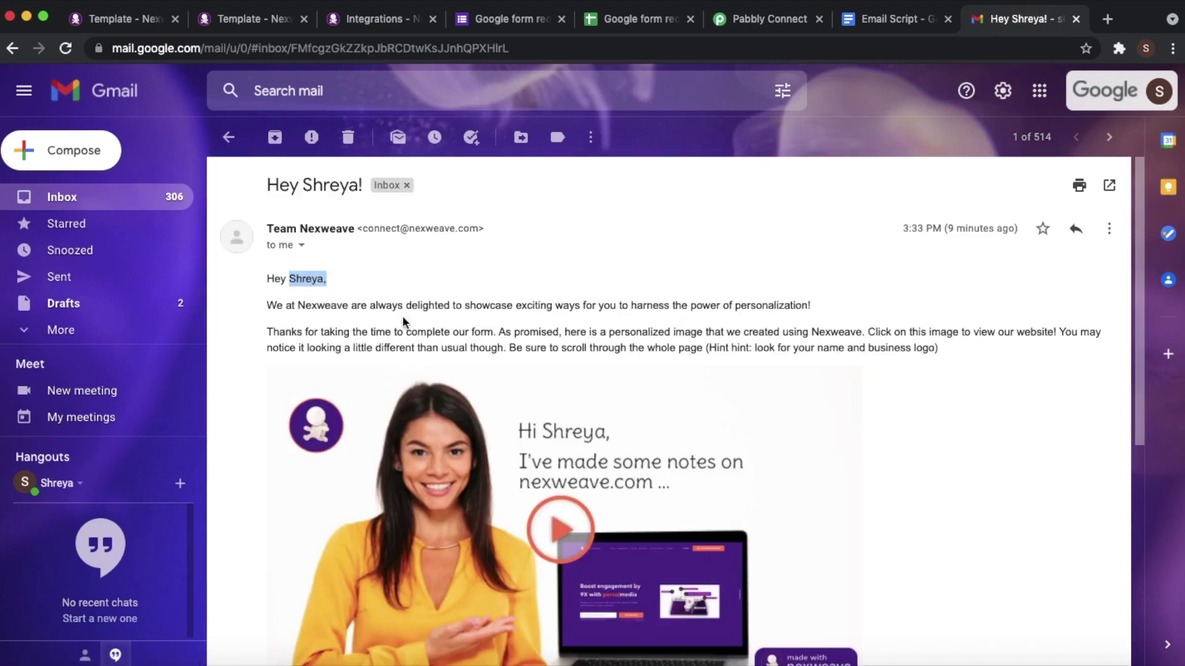
{"action": "scroll", "coordinate": [462, 327], "scroll_direction": "down", "scroll_amount": 4}
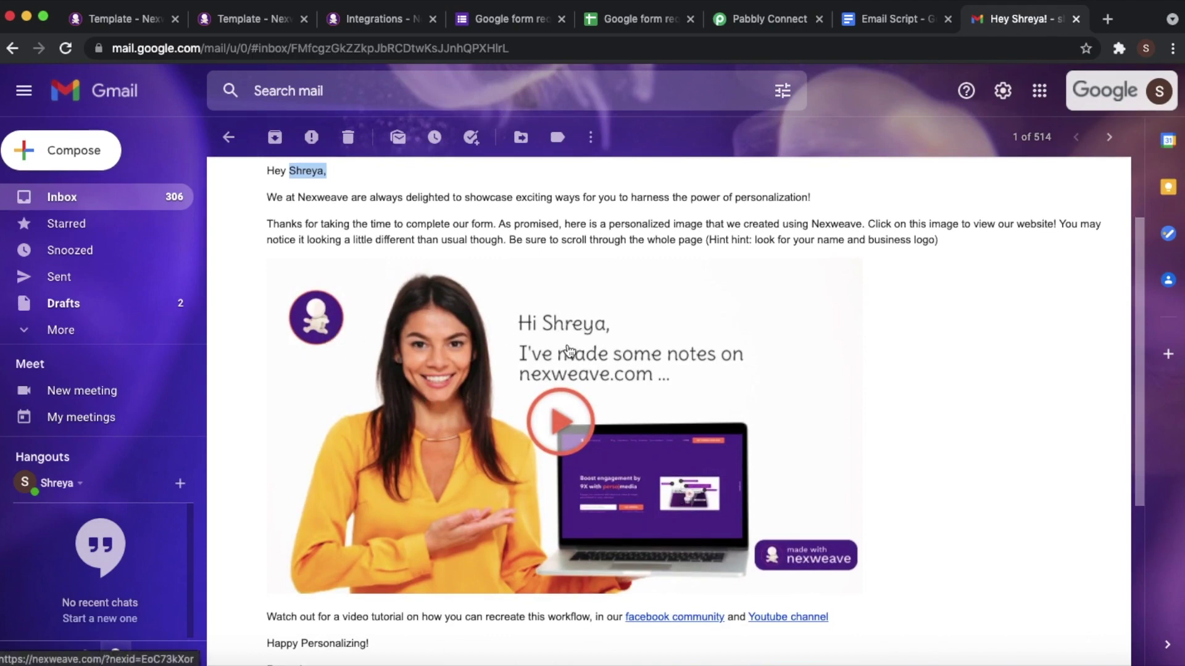
{"action": "left_click", "coordinate": [548, 420]}
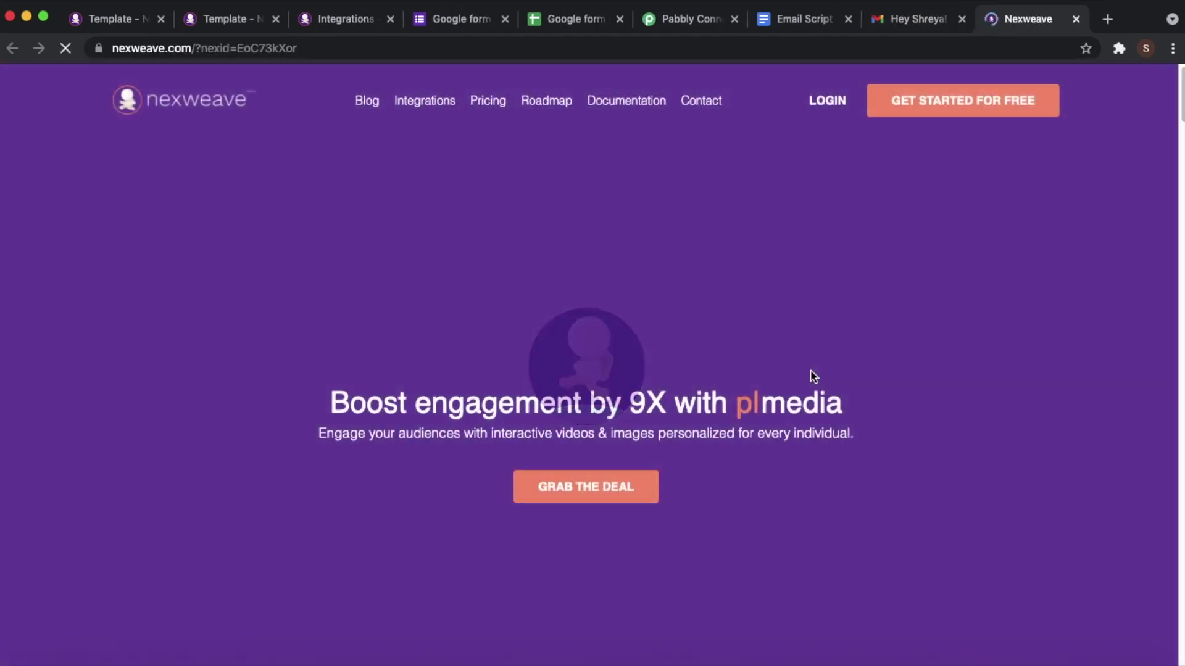
- Scroll the nexweave.com landing page, mute and pause its video, then bring up the responses spreadsheet
{"action": "scroll", "coordinate": [777, 371], "scroll_direction": "down", "scroll_amount": 10}
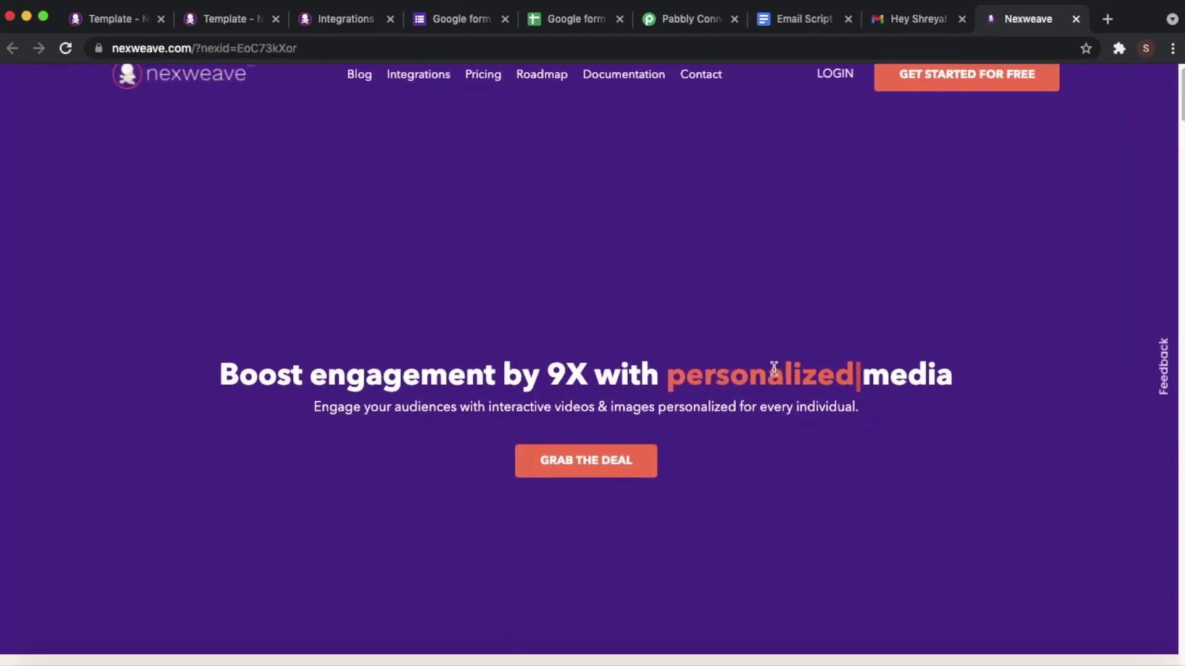
{"action": "scroll", "coordinate": [774, 368], "scroll_direction": "down", "scroll_amount": 15}
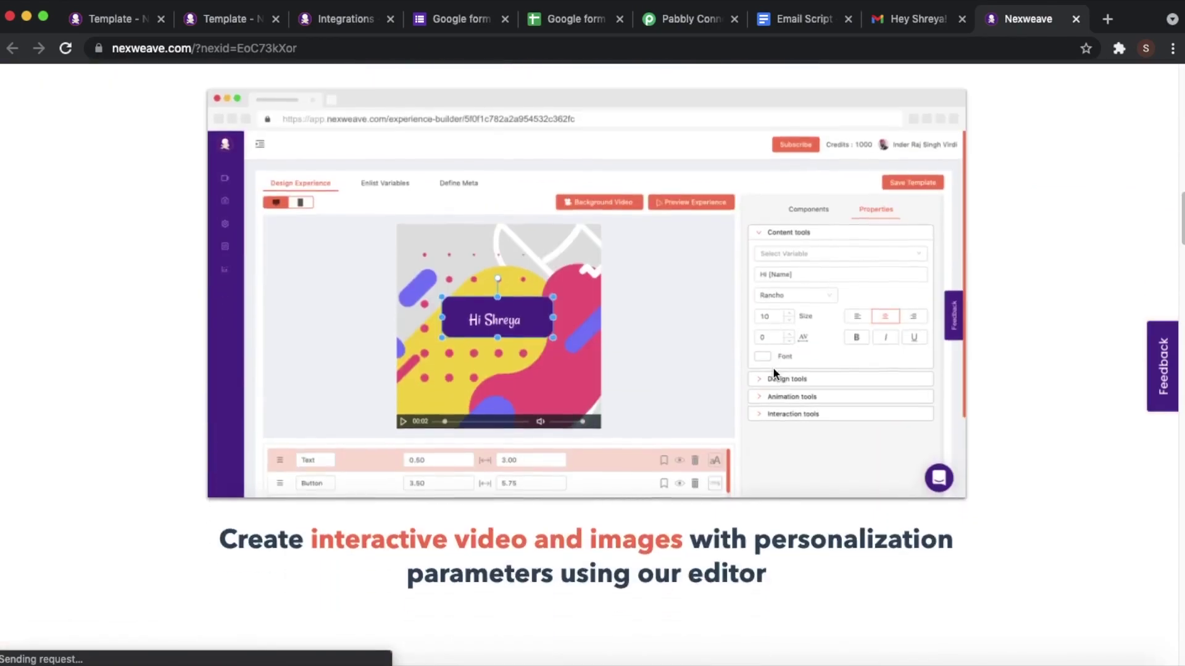
{"action": "scroll", "coordinate": [774, 368], "scroll_direction": "up", "scroll_amount": 20}
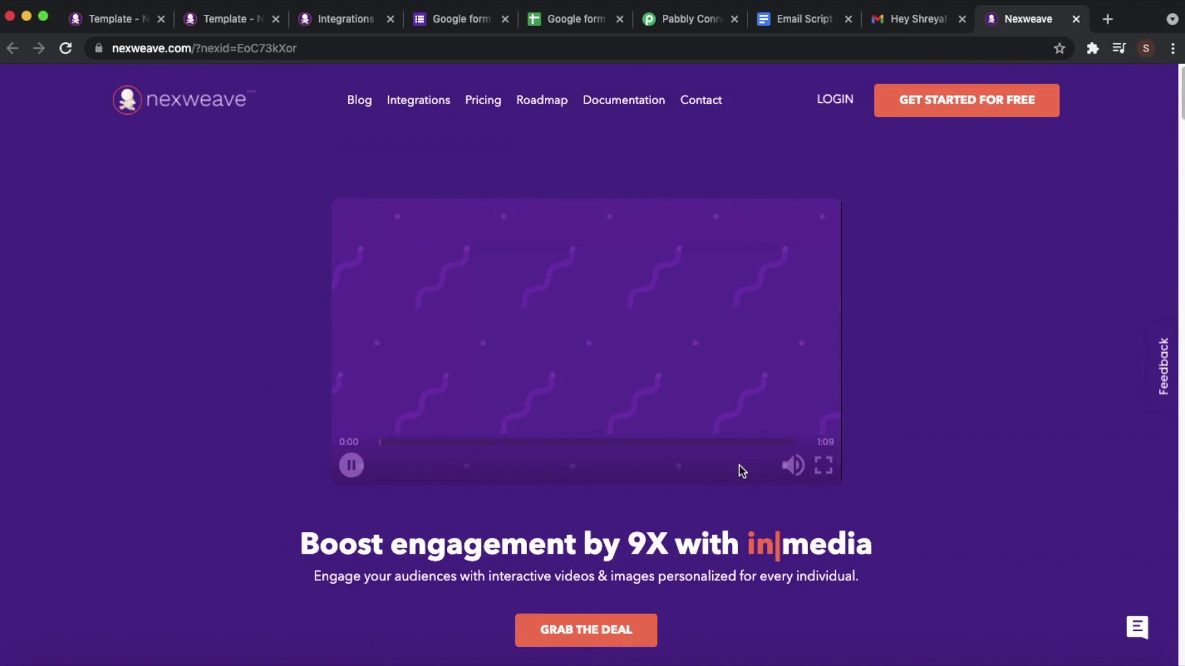
{"action": "left_click", "coordinate": [793, 465]}
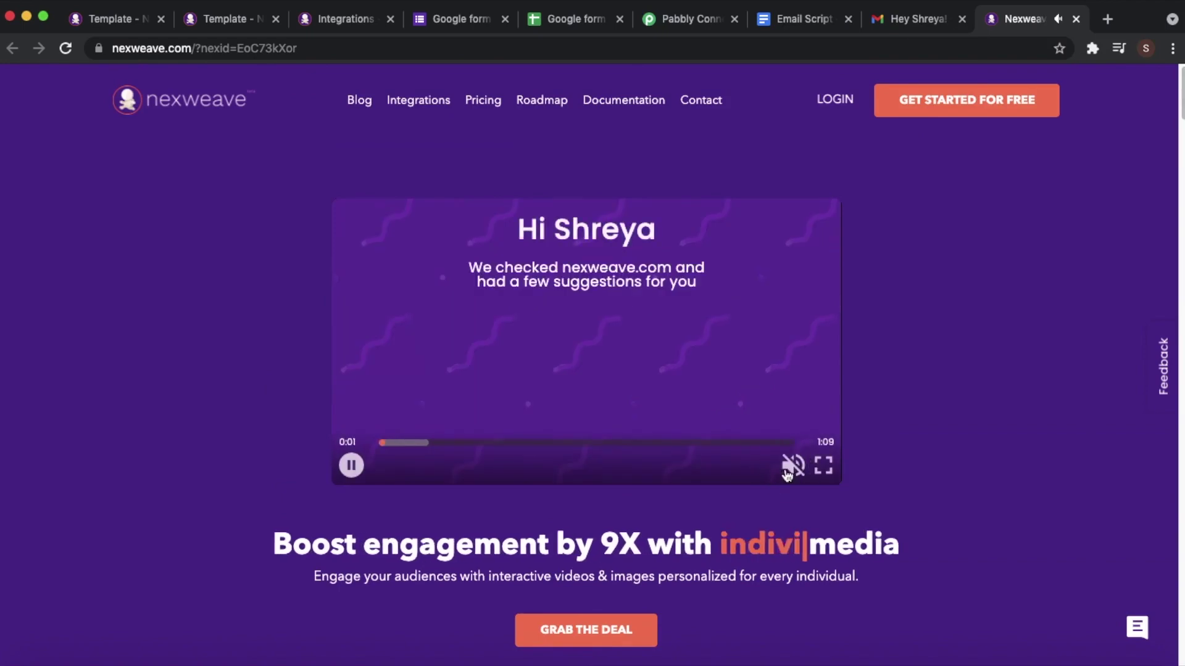
{"action": "left_click", "coordinate": [353, 467]}
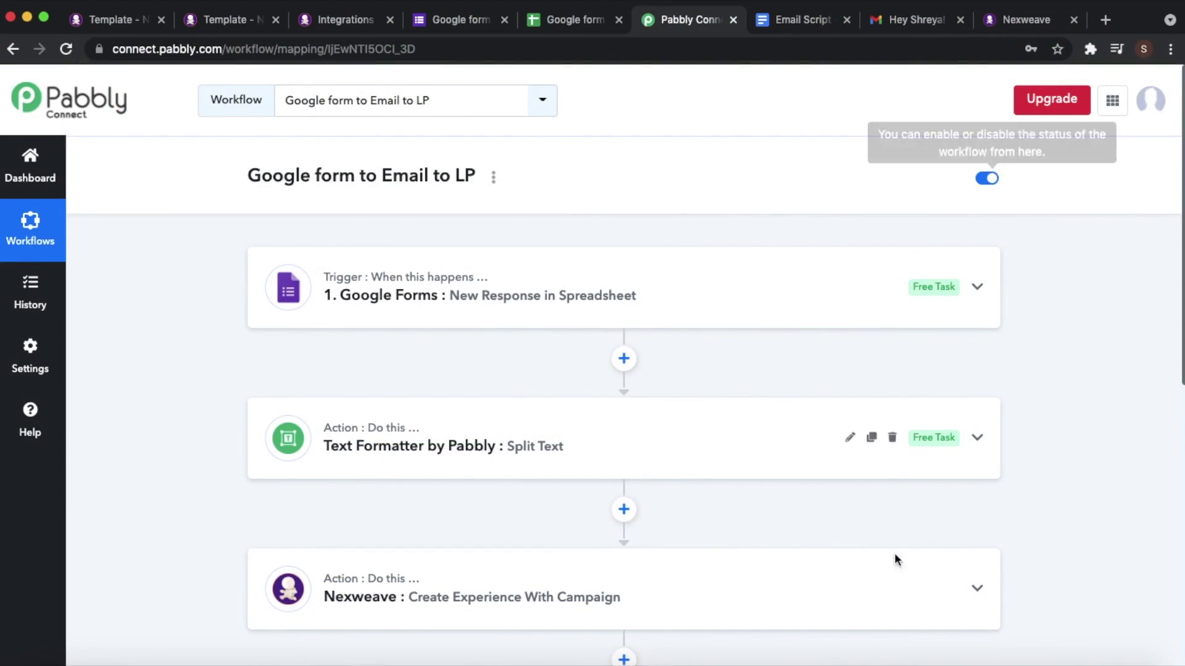
{"action": "right_click", "coordinate": [863, 664]}
{"action": "left_click", "coordinate": [914, 444]}
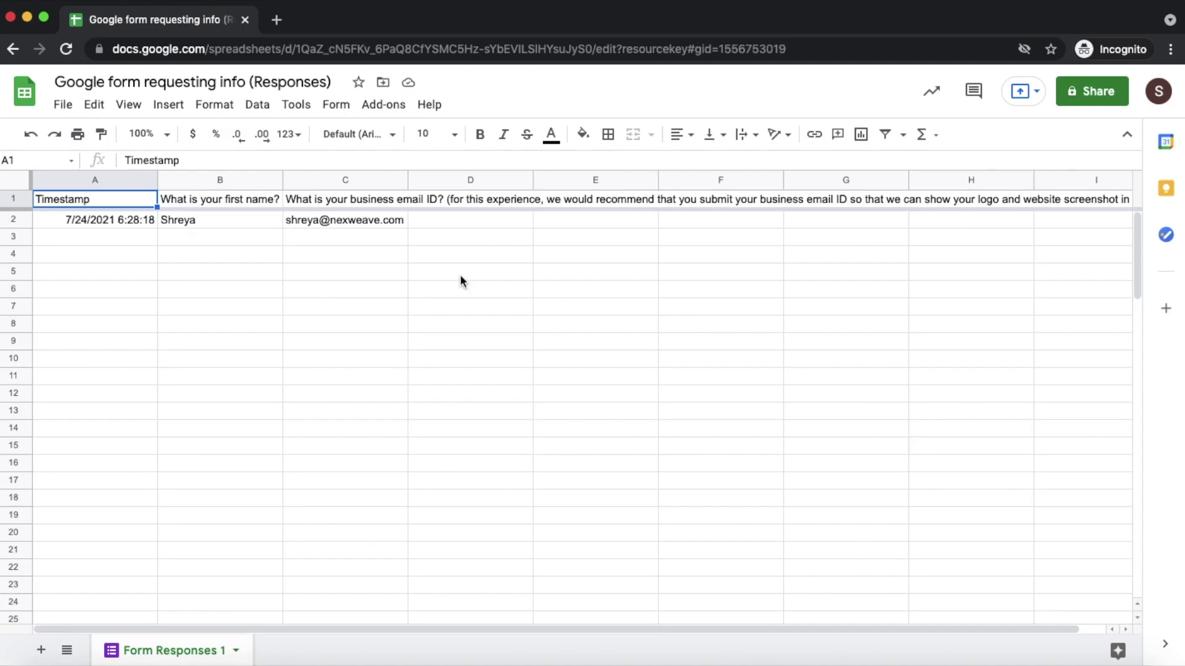
{"action": "left_click", "coordinate": [385, 104]}
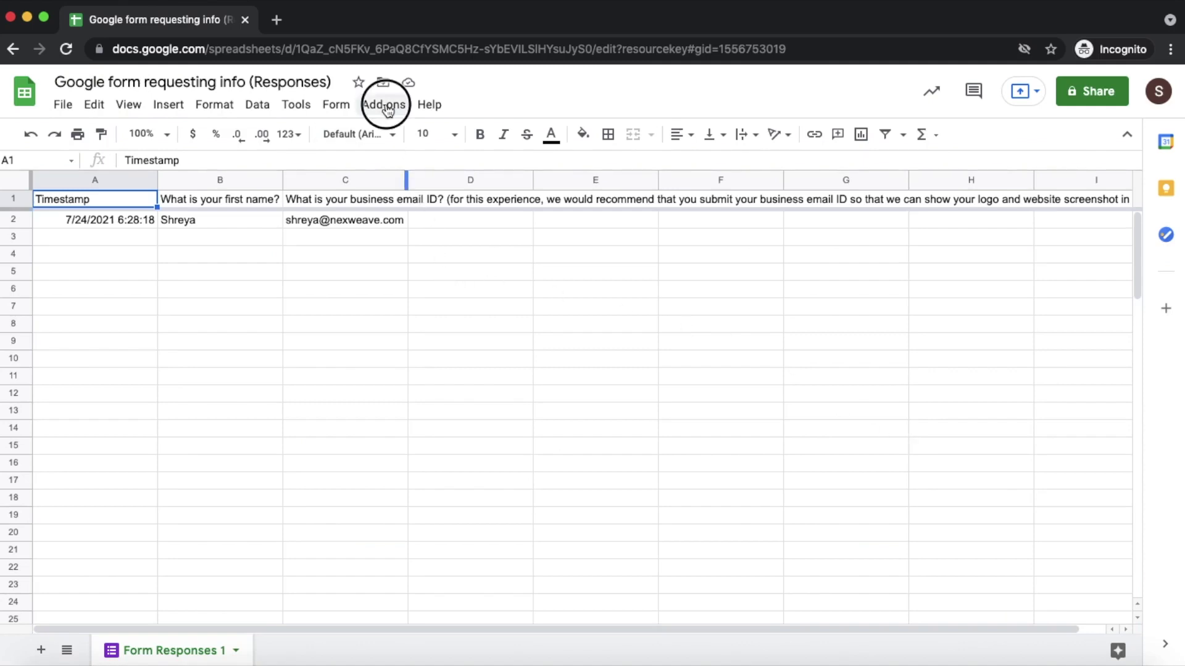
{"action": "mouse_move", "coordinate": [415, 176]}
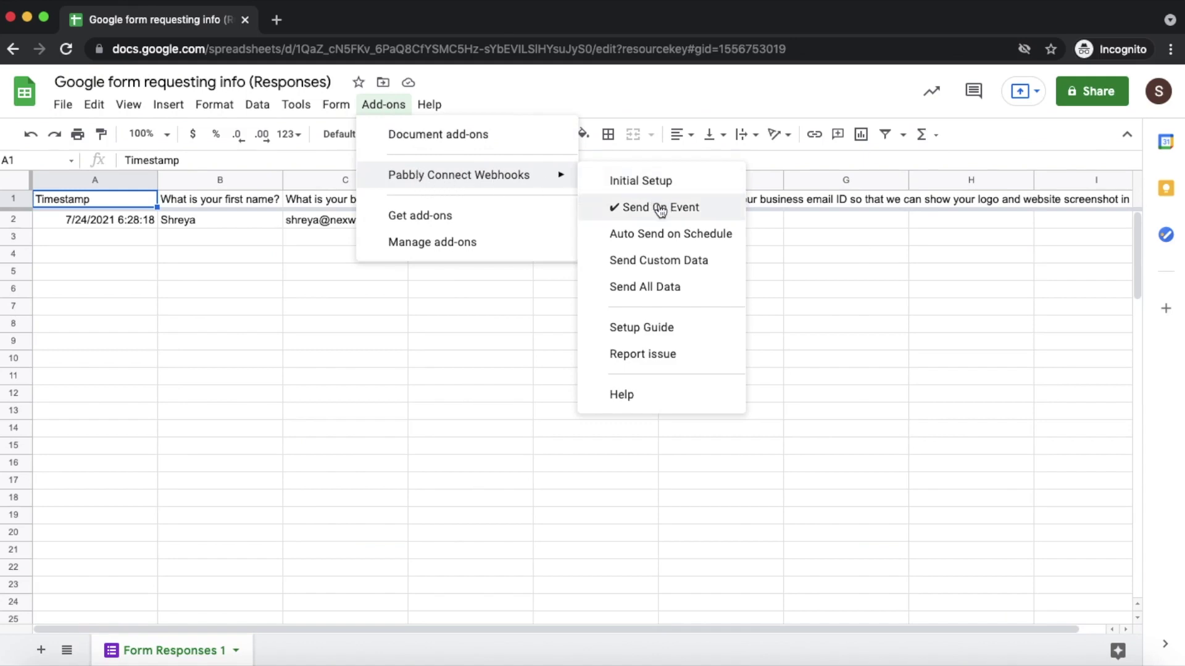
{"action": "left_click", "coordinate": [782, 234]}
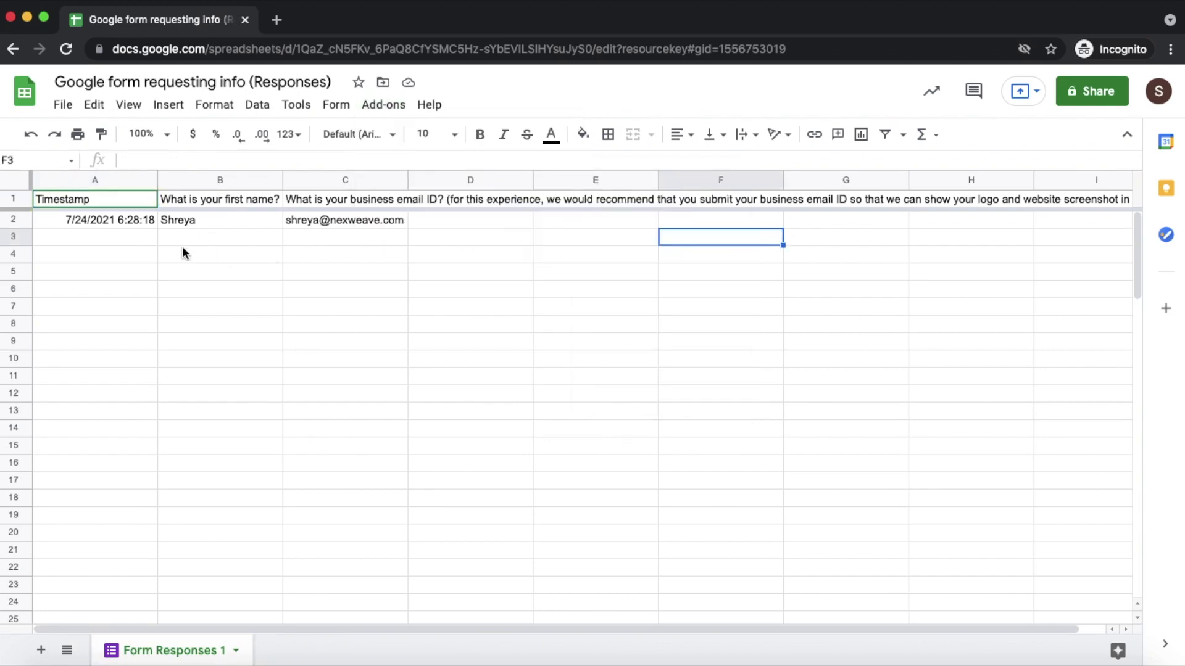
{"action": "right_click", "coordinate": [858, 659]}
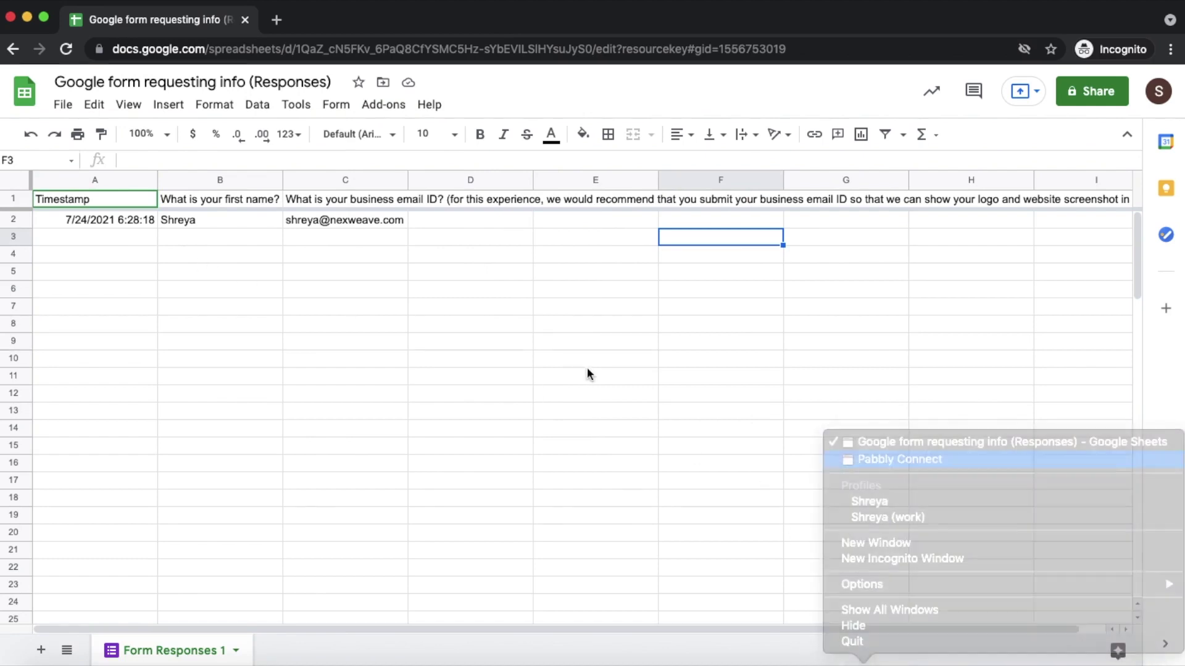